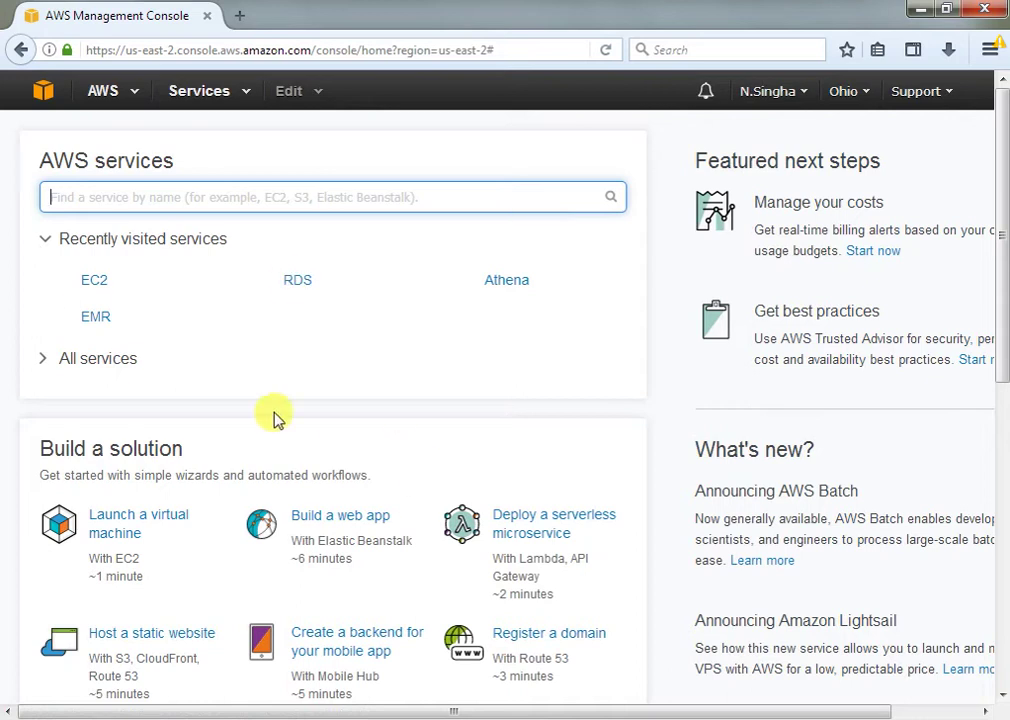
Open the EC2 instances list and start launching an instance from Amazon Linux AMI 2016.09.1 (HVM), SSD Volume Type.
{"action": "left_click", "coordinate": [92, 283]}
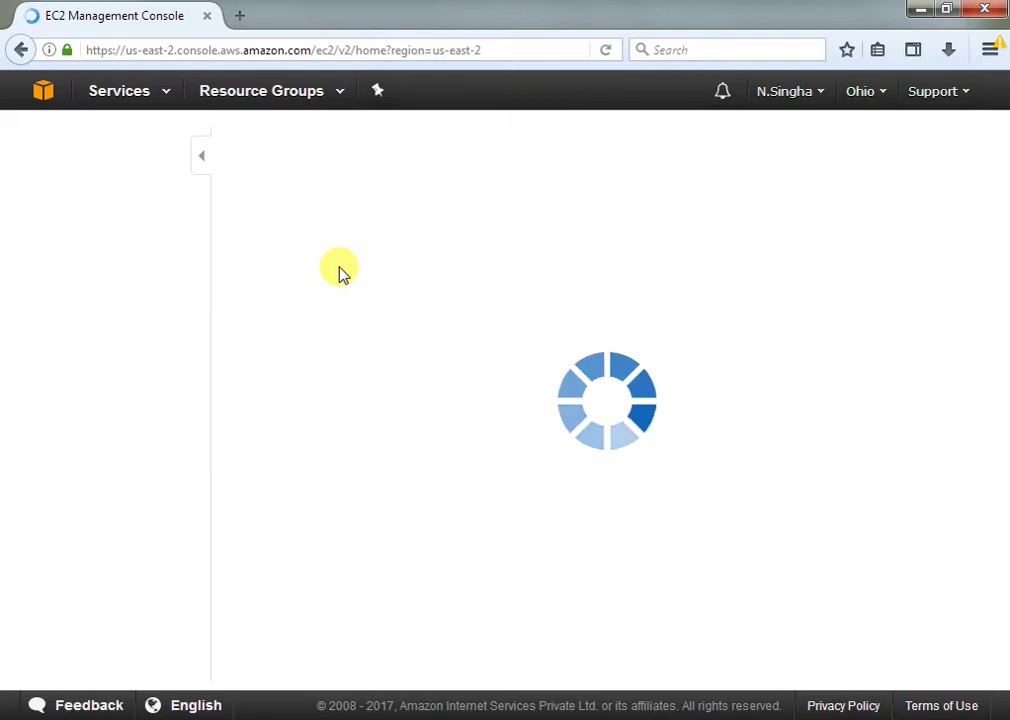
{"action": "left_click", "coordinate": [62, 295]}
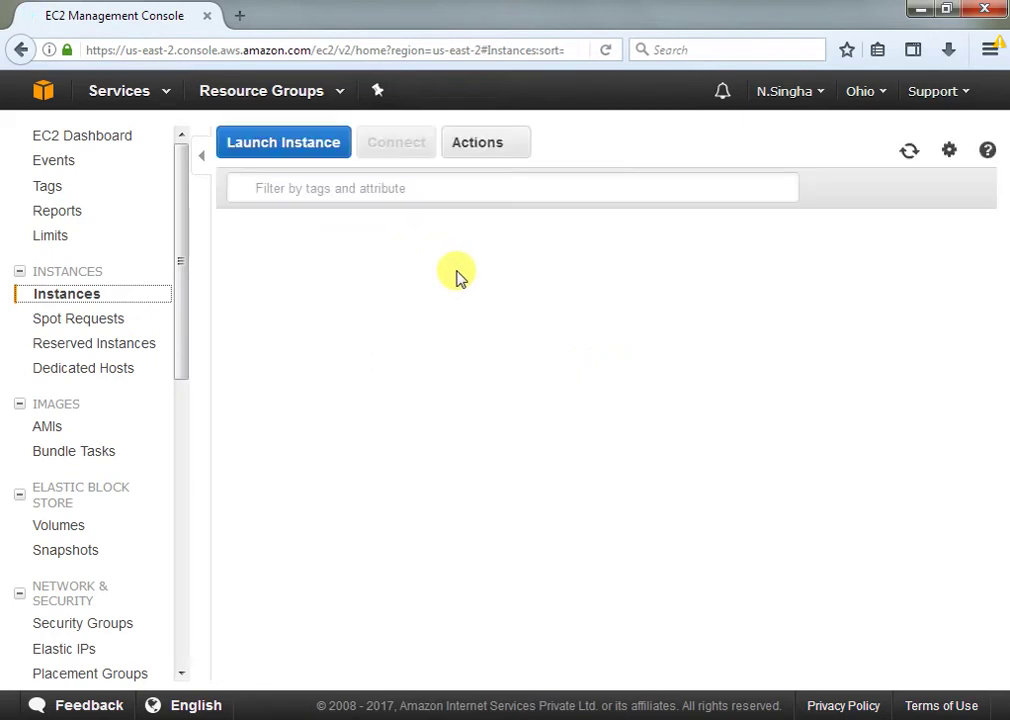
{"action": "right_click", "coordinate": [498, 130]}
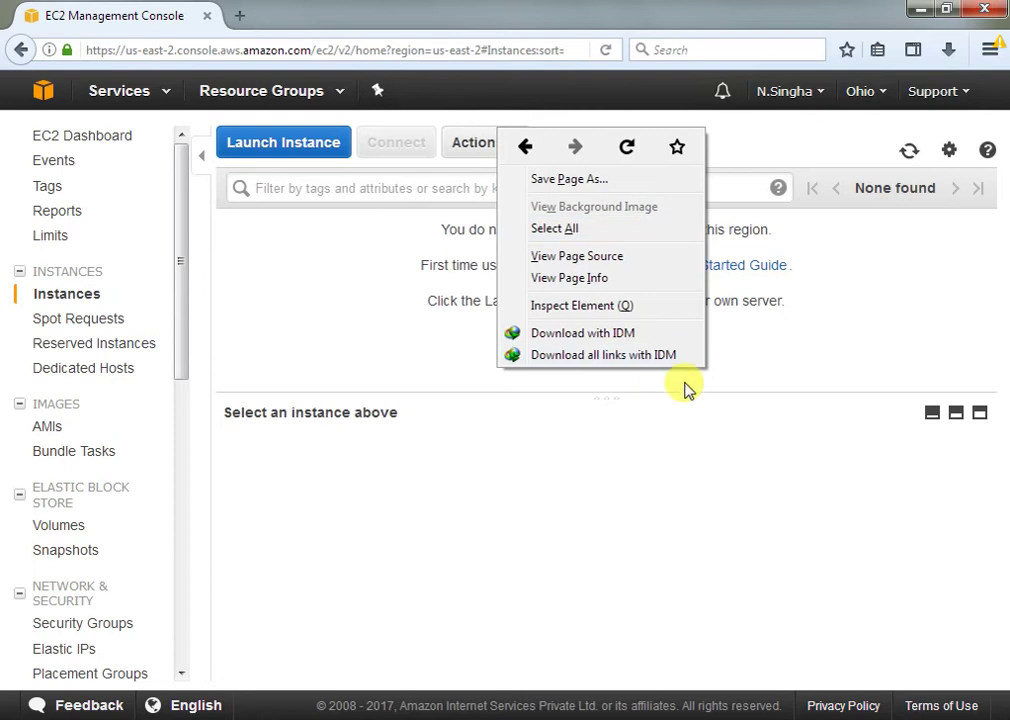
{"action": "left_click", "coordinate": [748, 349]}
{"action": "left_click", "coordinate": [638, 341]}
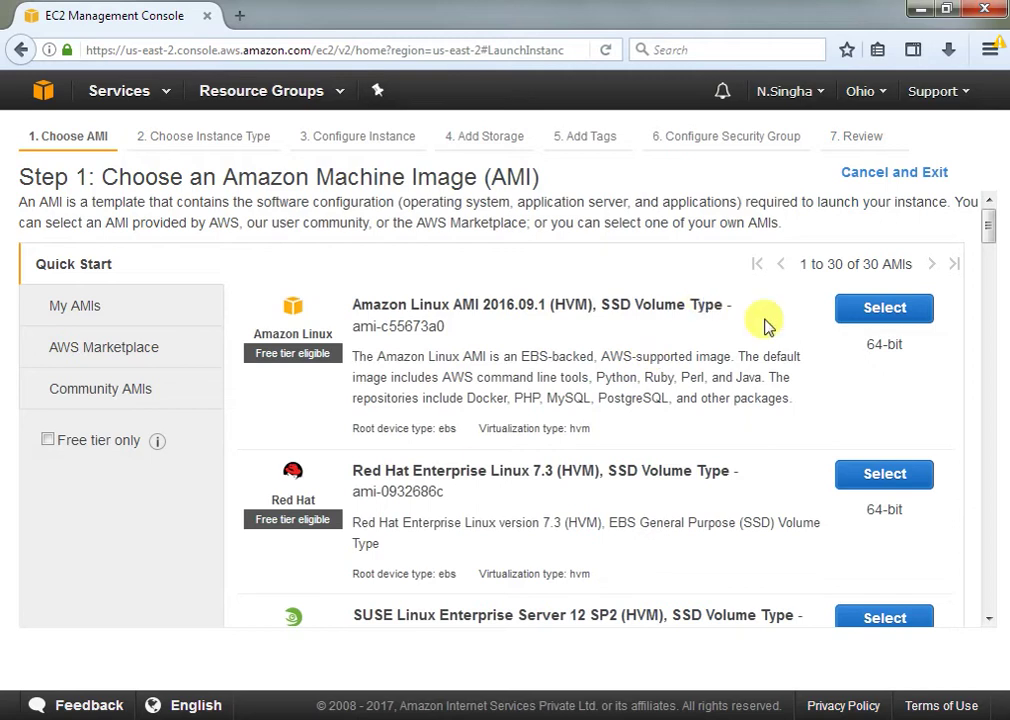
{"action": "left_click", "coordinate": [864, 309]}
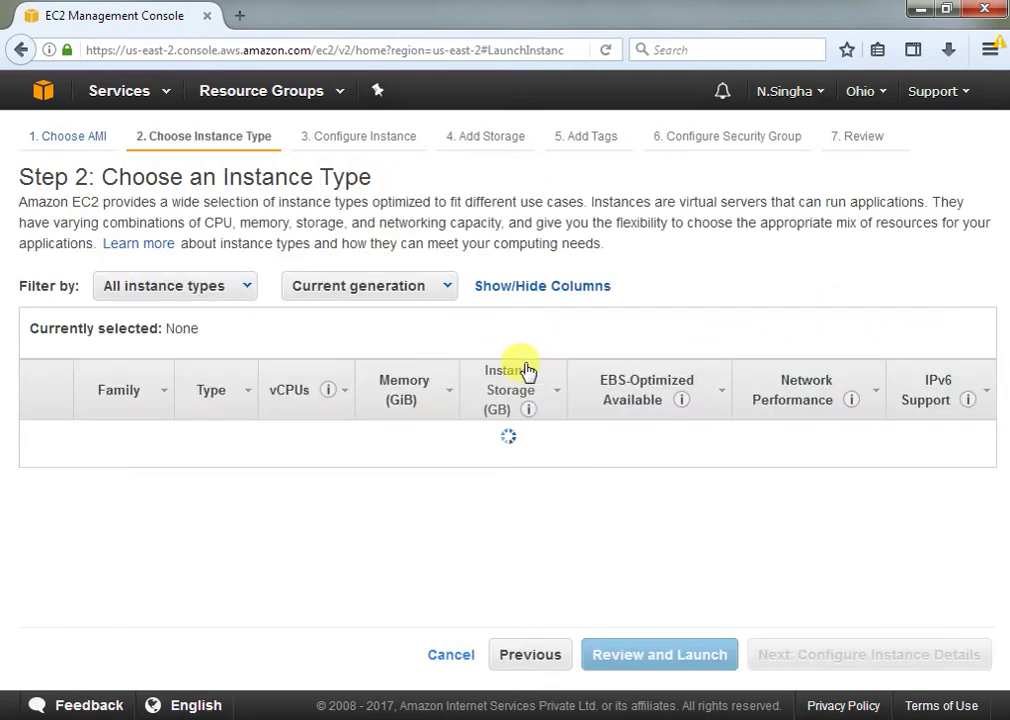
Keep the preselected instance type and set the instance's subnet to subnet-91d26bf8, the default in us-east-2a.
{"action": "left_click", "coordinate": [852, 646]}
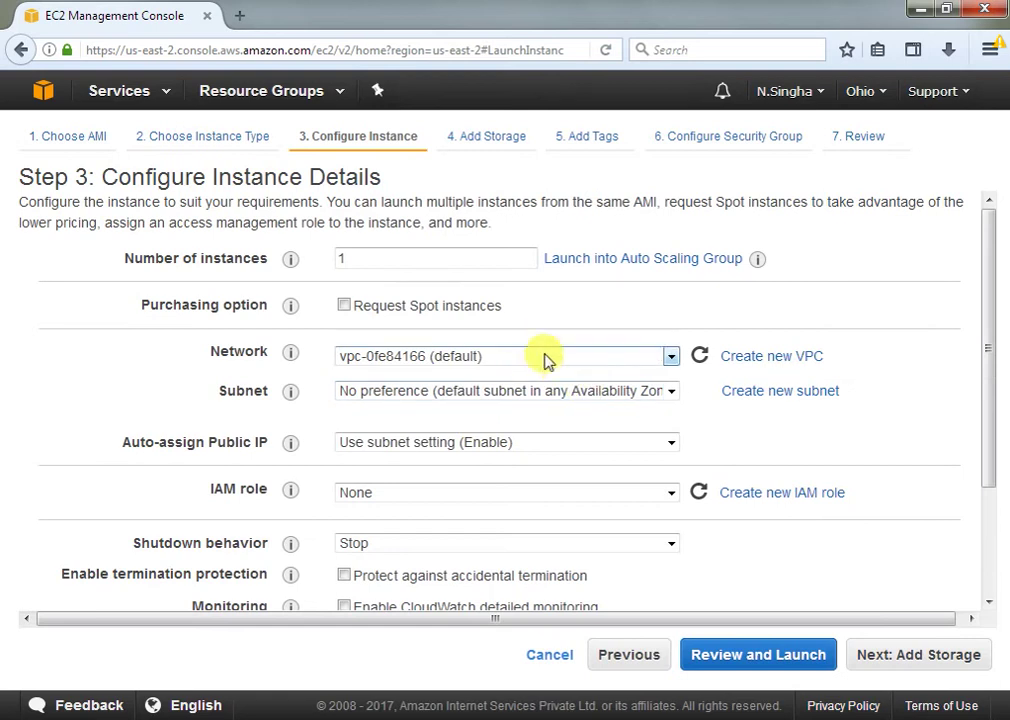
{"action": "left_click", "coordinate": [528, 392]}
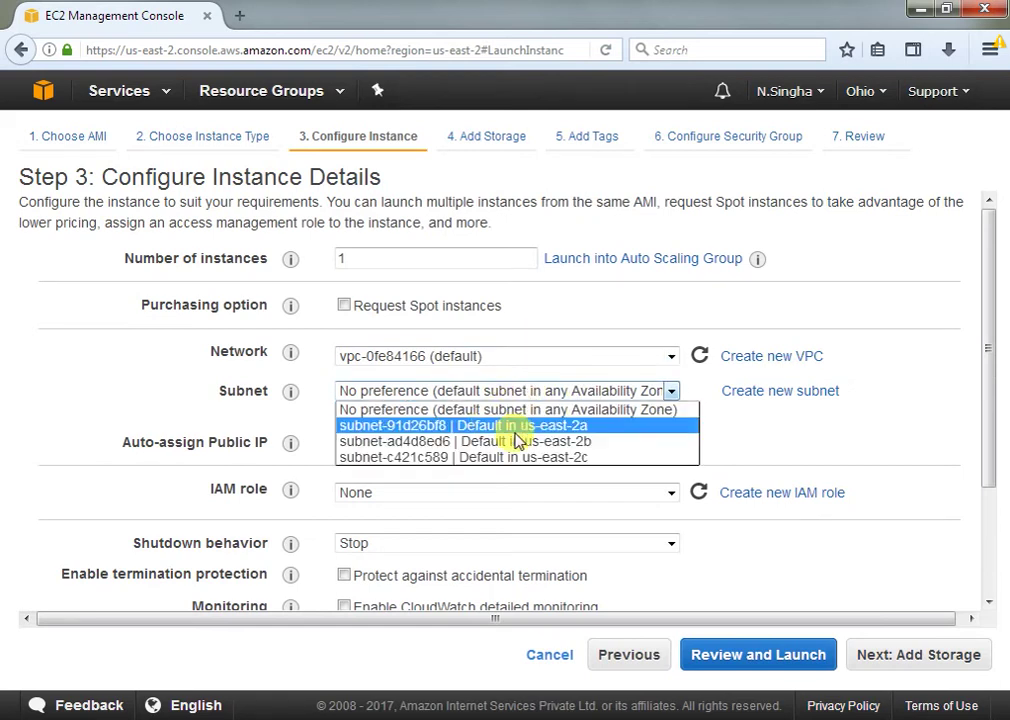
{"action": "left_click", "coordinate": [527, 426]}
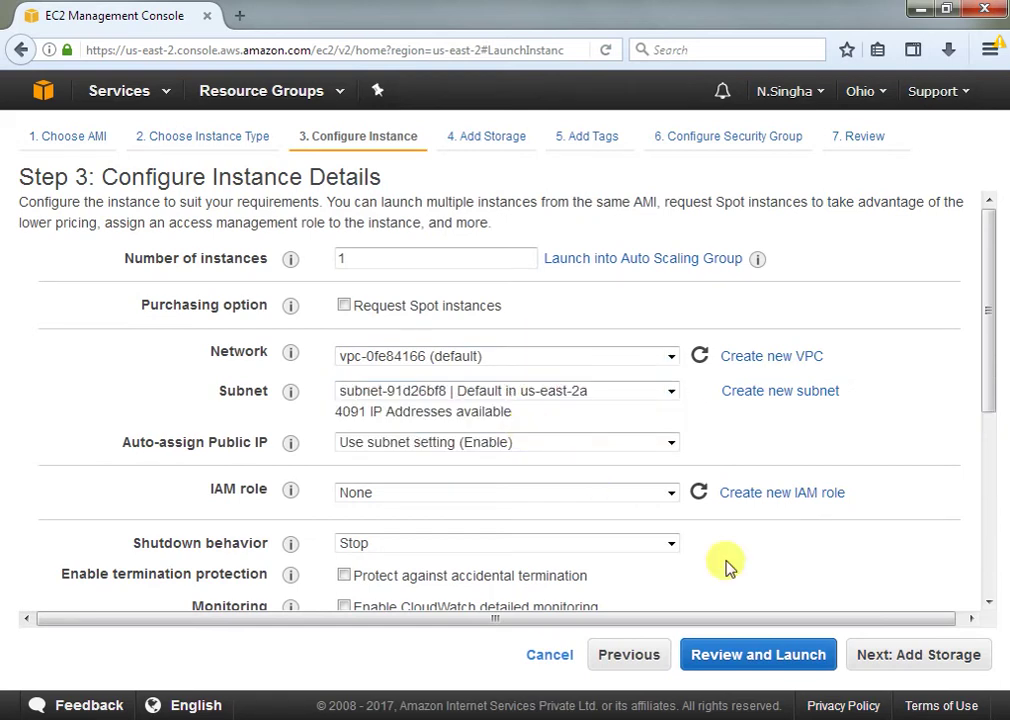
Accept the default root storage and tag the instance with Name set to linux.
{"action": "left_click", "coordinate": [897, 662]}
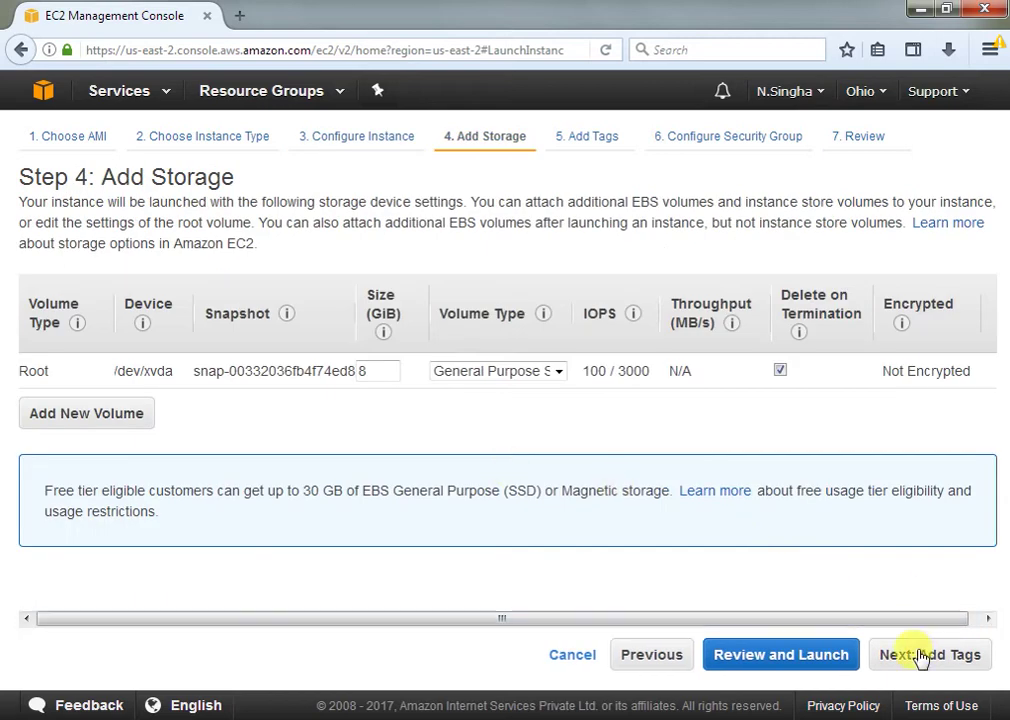
{"action": "left_click", "coordinate": [916, 650]}
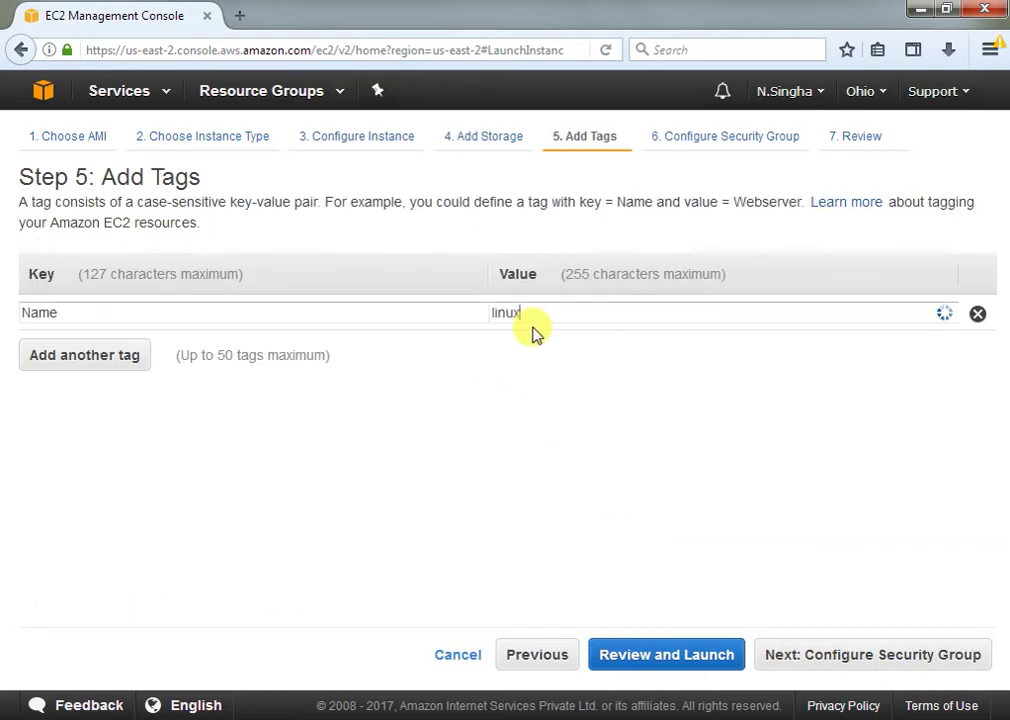
{"action": "left_click", "coordinate": [839, 660]}
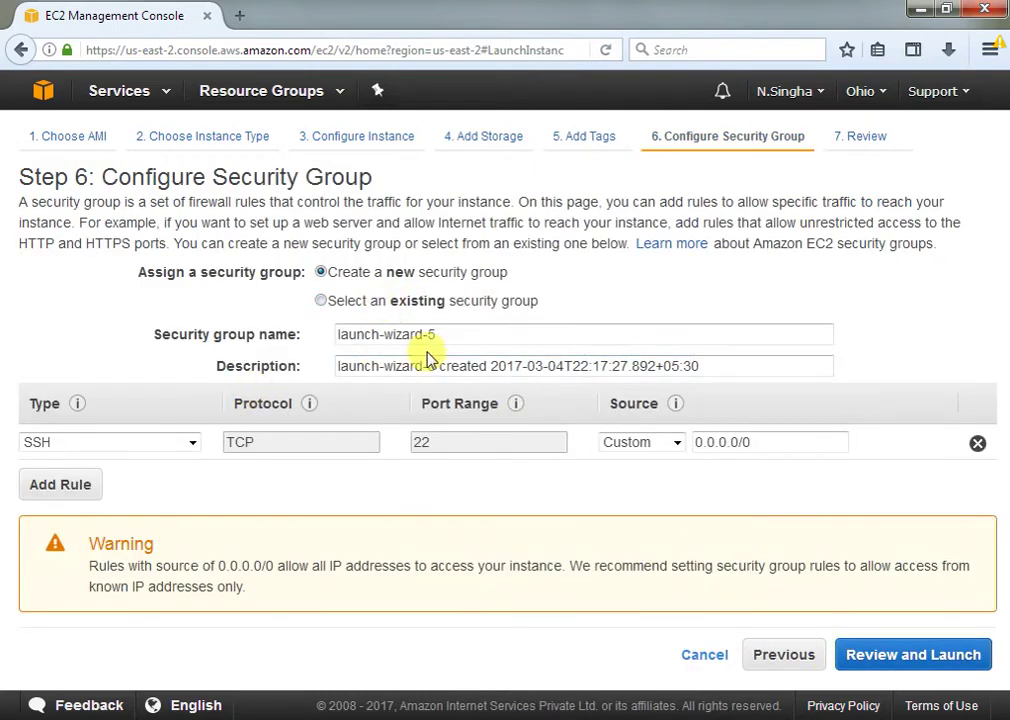
Assign only the existing security group "web" to the instance, check the inbound rules, and proceed to the launch review.
{"action": "left_click", "coordinate": [321, 301]}
{"action": "left_click", "coordinate": [393, 435]}
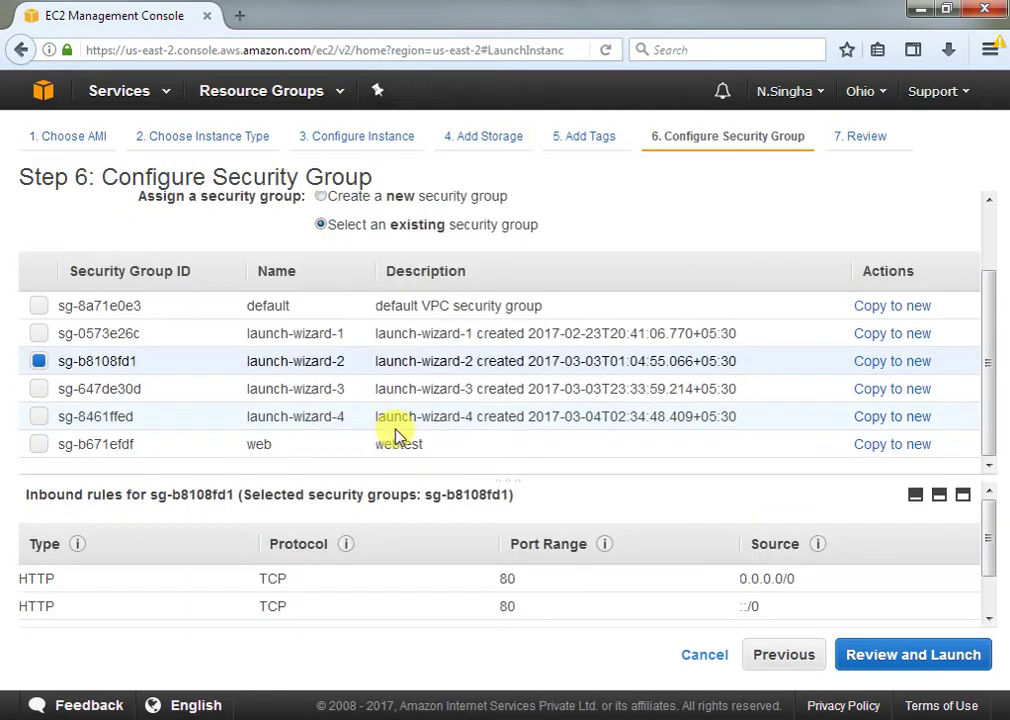
{"action": "left_click", "coordinate": [40, 444]}
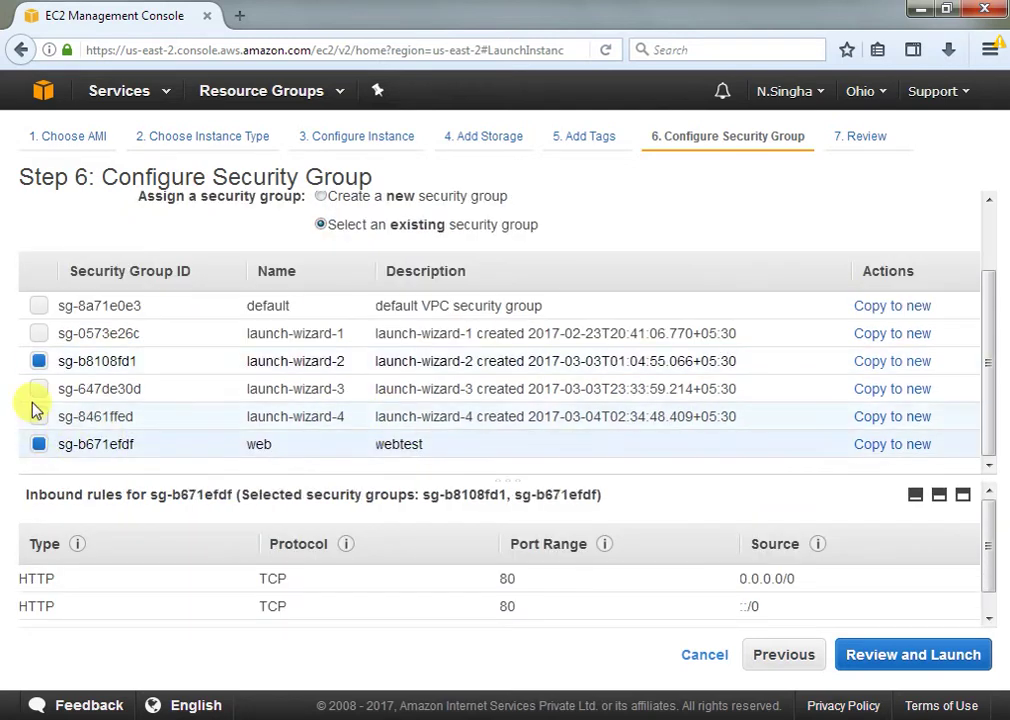
{"action": "left_click", "coordinate": [38, 361]}
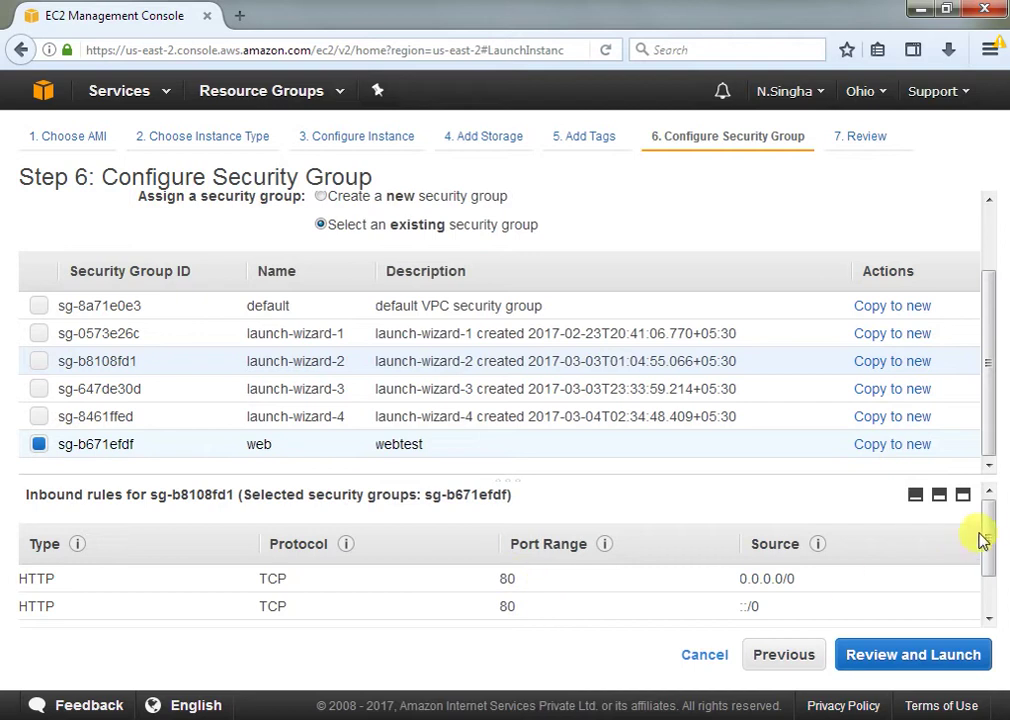
{"action": "left_click_drag", "start_coordinate": [985, 535], "coordinate": [987, 563]}
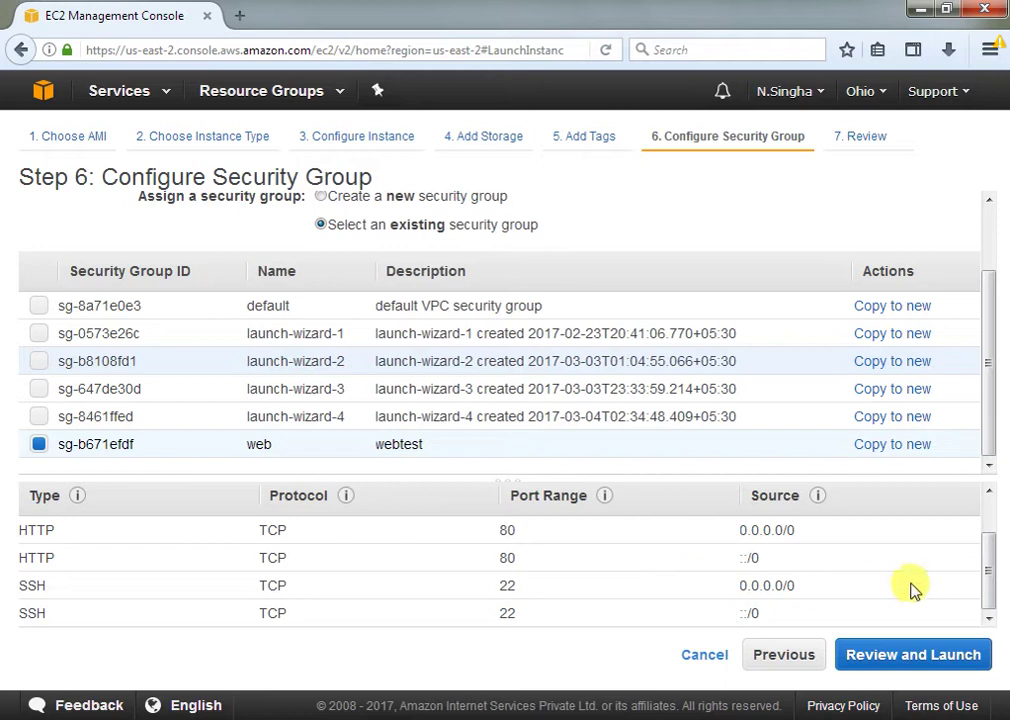
{"action": "left_click", "coordinate": [898, 660]}
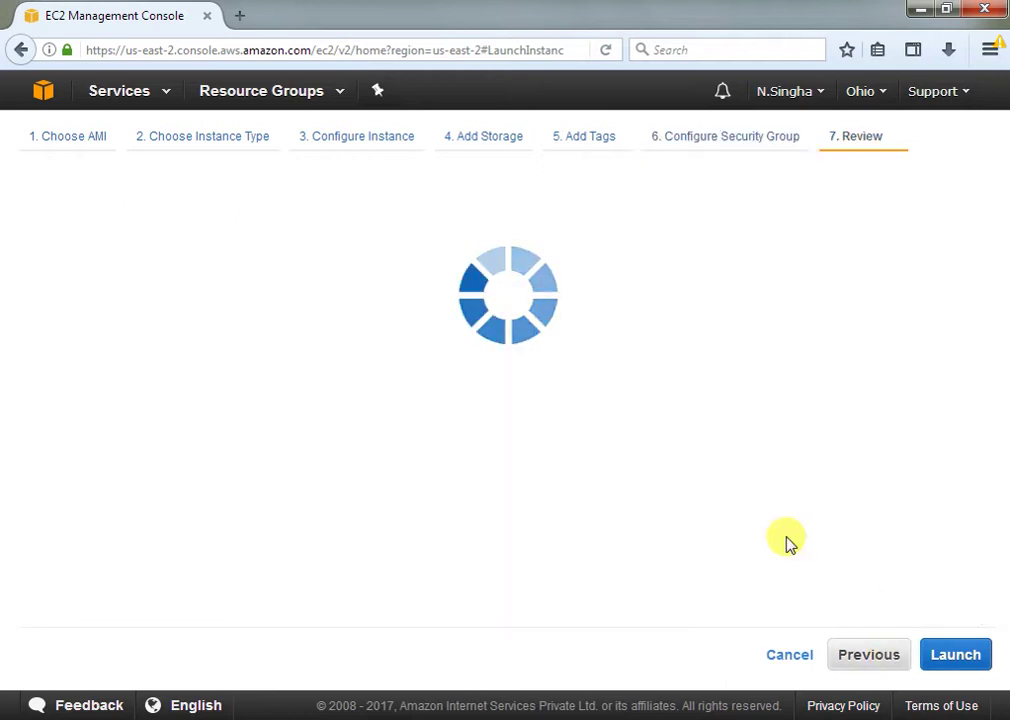
Create a new key pair named webtest for the launch and save its webtest.pem file.
{"action": "left_click", "coordinate": [948, 660]}
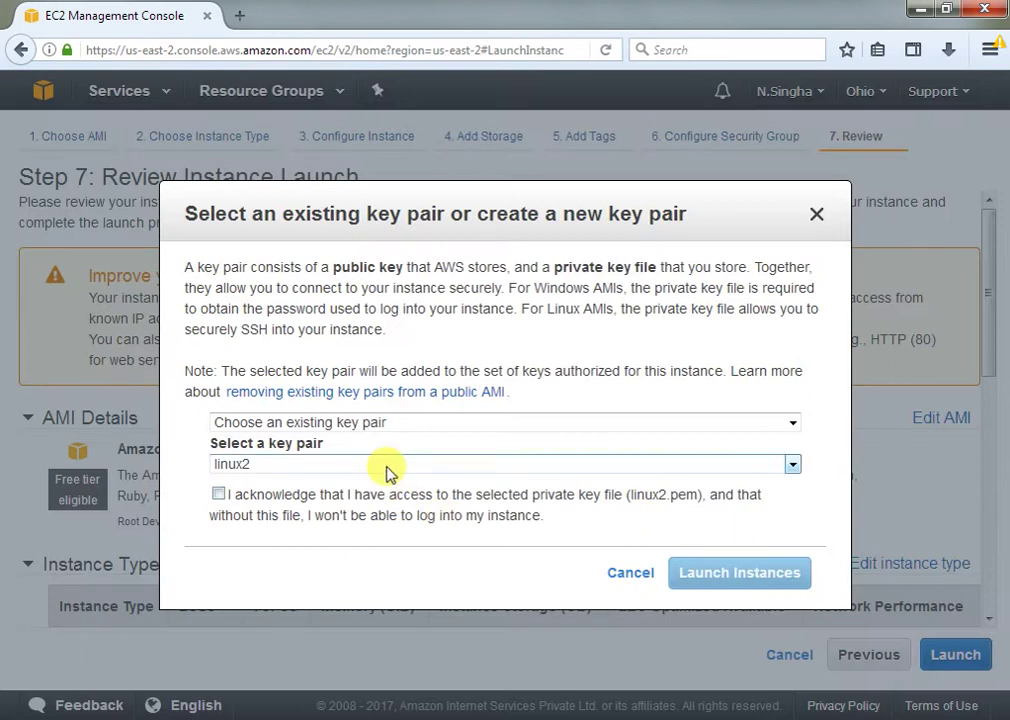
{"action": "left_click", "coordinate": [356, 467]}
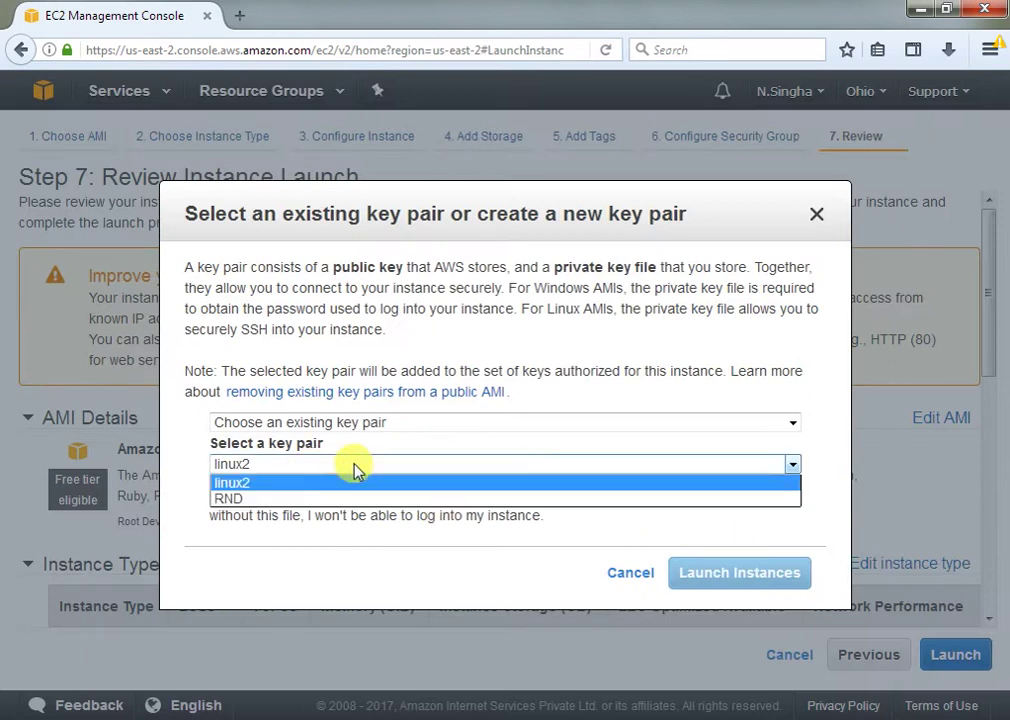
{"action": "left_click", "coordinate": [345, 421]}
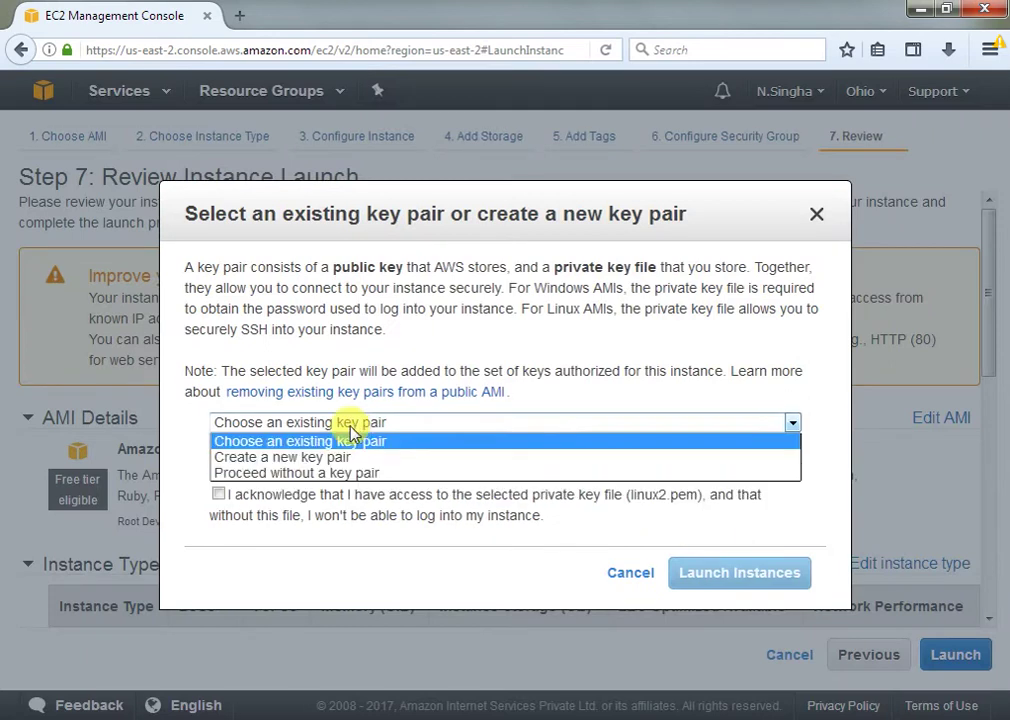
{"action": "left_click", "coordinate": [304, 457]}
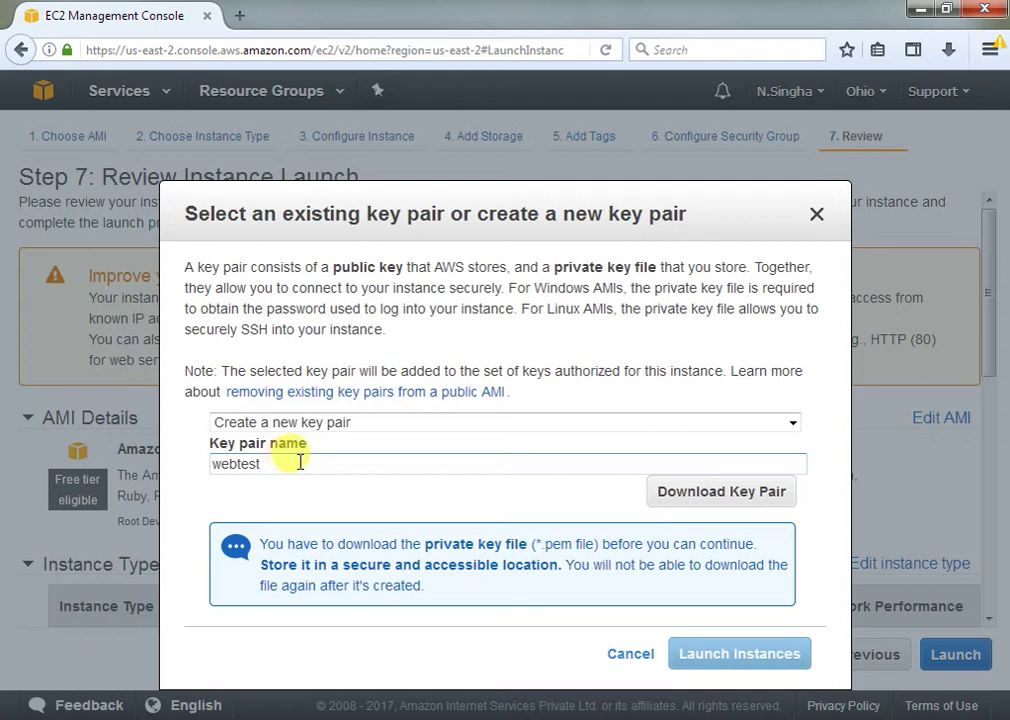
{"action": "left_click", "coordinate": [706, 492]}
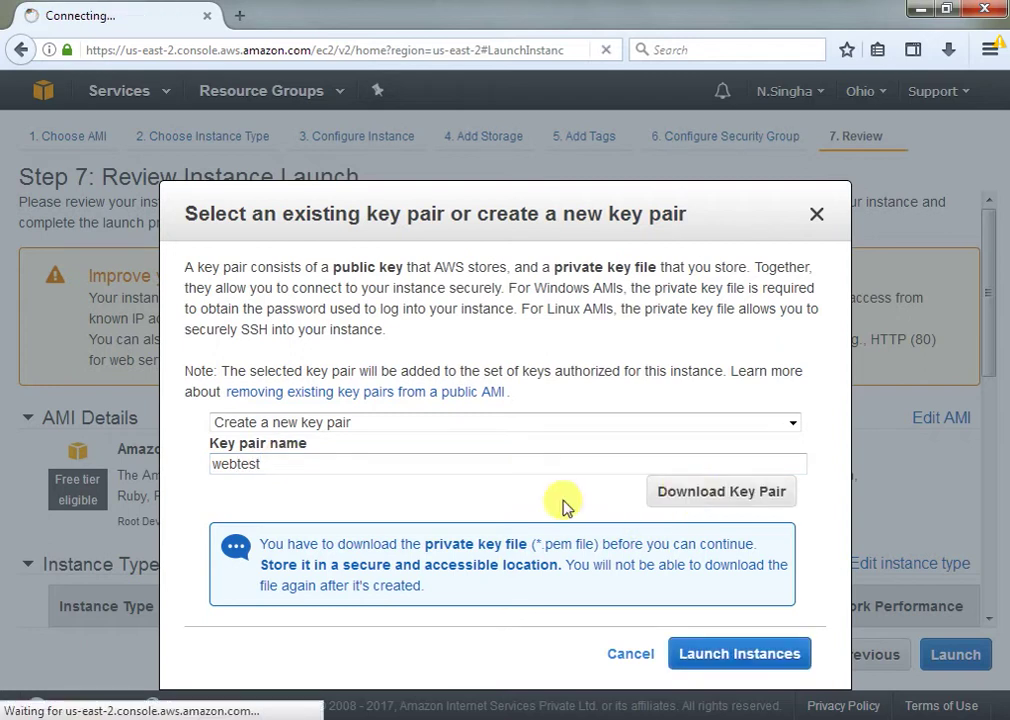
{"action": "left_click", "coordinate": [577, 472]}
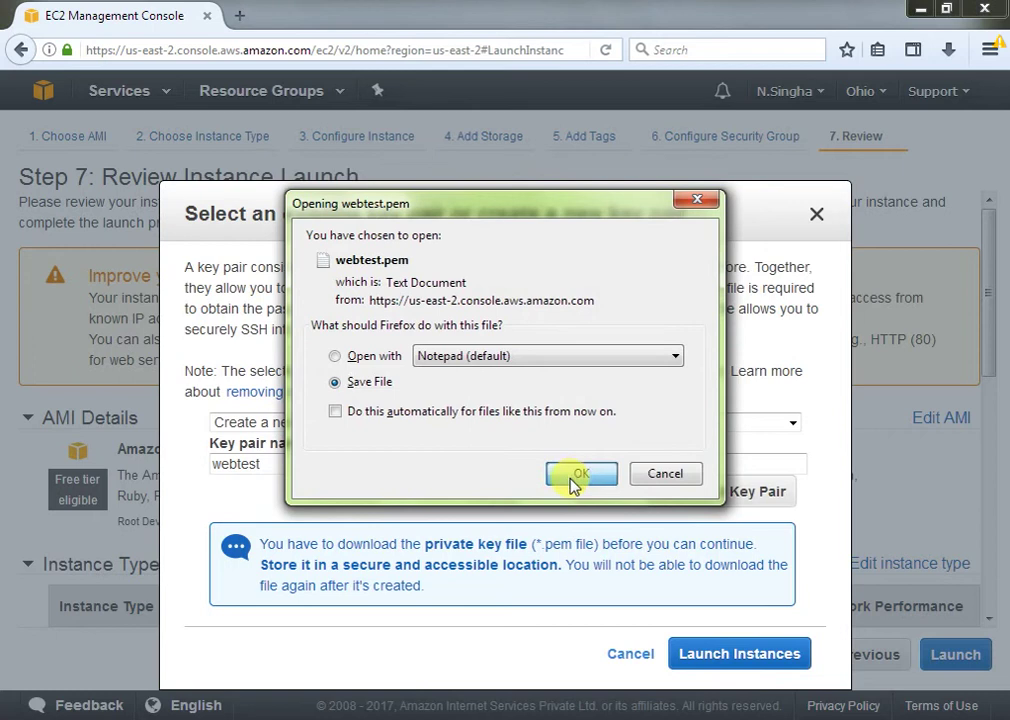
Launch the Linux instance and return to the list of instances.
{"action": "left_click", "coordinate": [744, 654]}
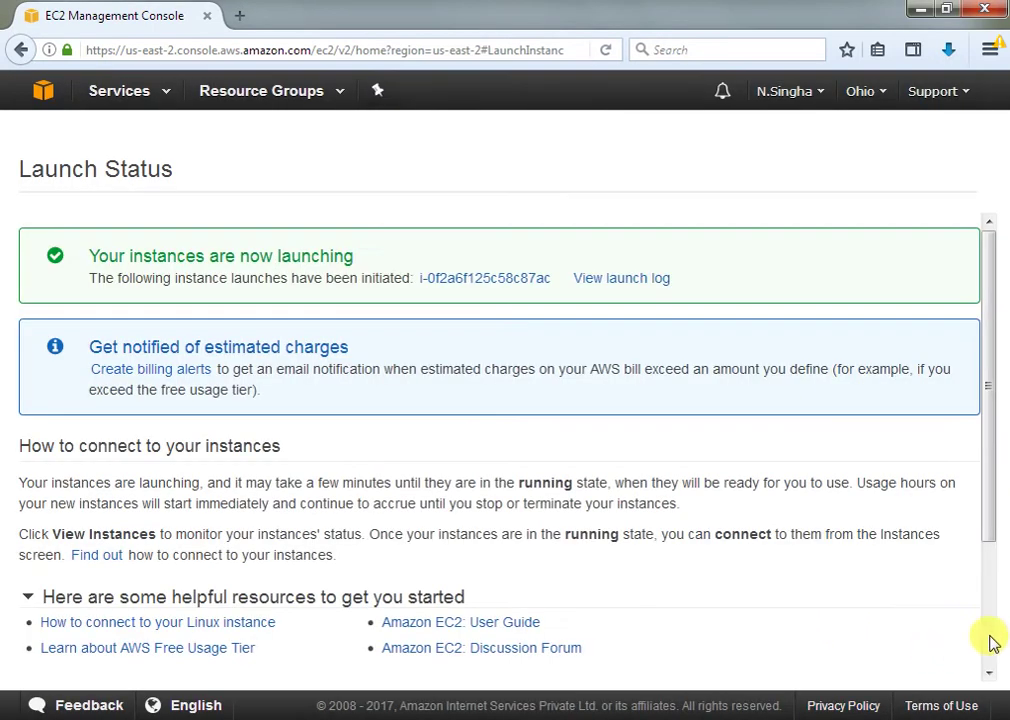
{"action": "left_click_drag", "start_coordinate": [992, 496], "coordinate": [930, 668]}
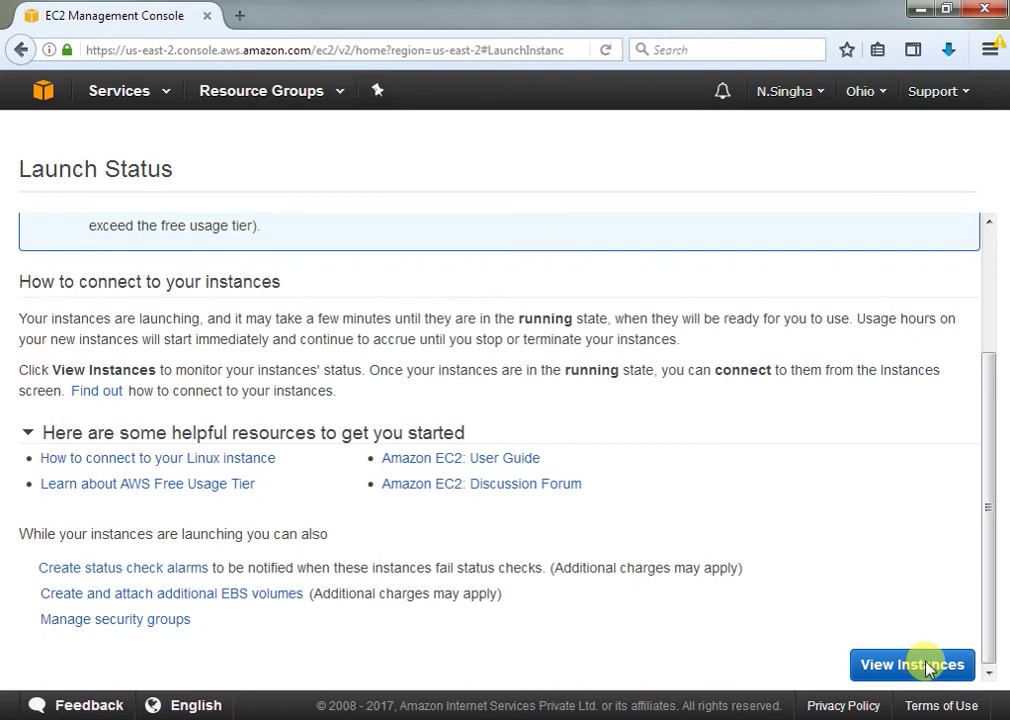
{"action": "left_click", "coordinate": [912, 665]}
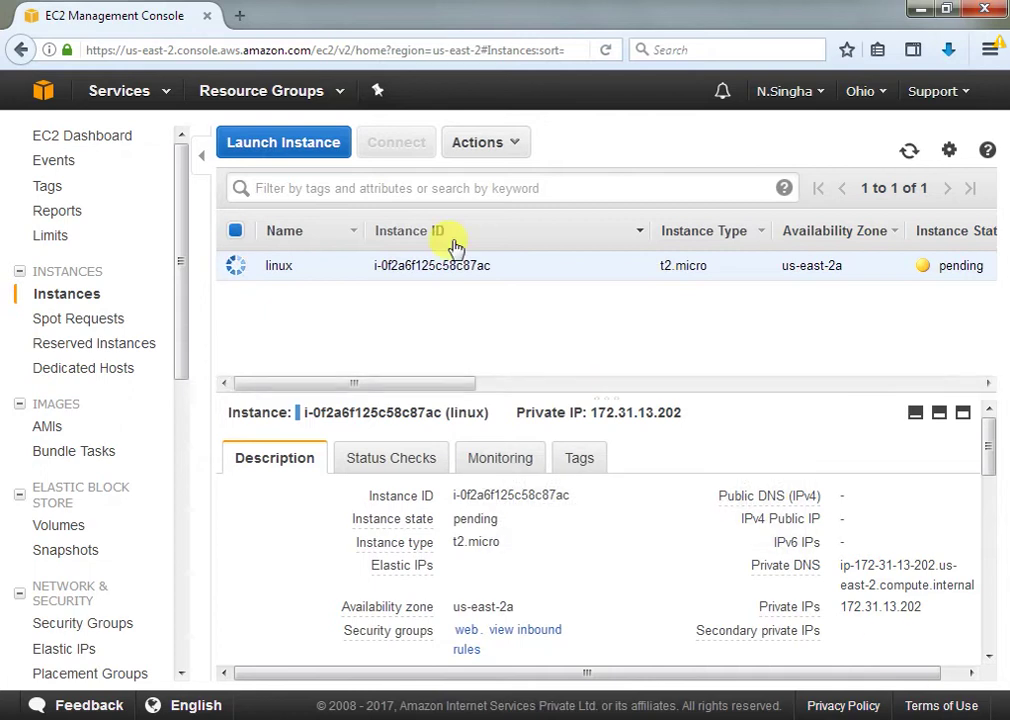
Start launching a second instance from the Microsoft Windows Server 2008 R2 Base image.
{"action": "left_click", "coordinate": [302, 146]}
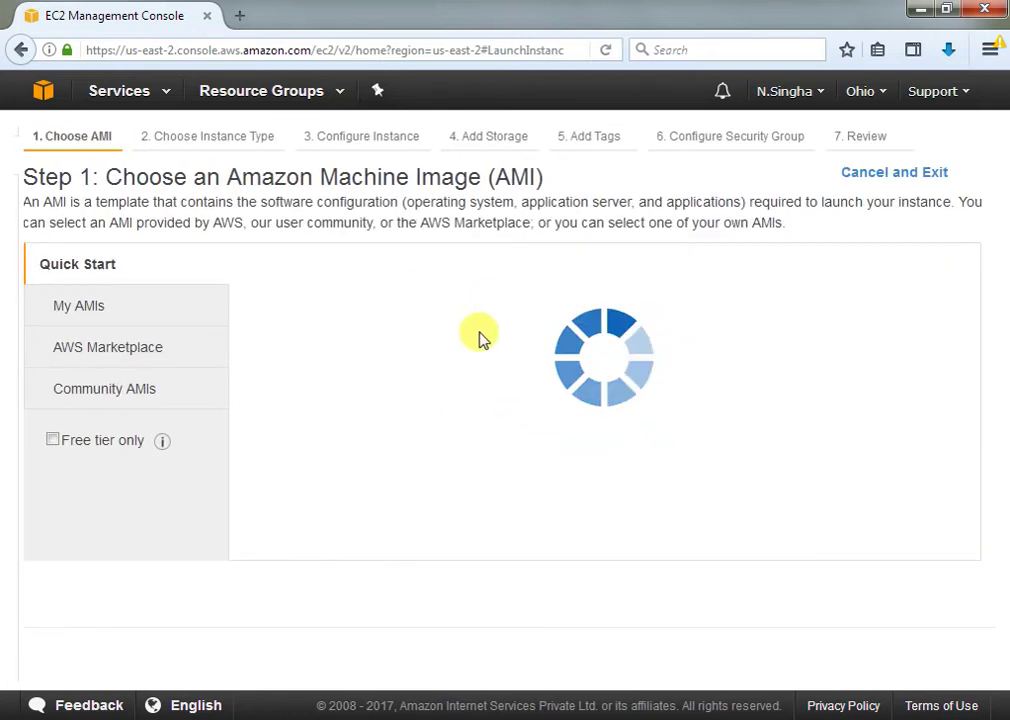
{"action": "left_click", "coordinate": [85, 450]}
{"action": "scroll", "coordinate": [638, 451], "scroll_direction": "down", "scroll_amount": 5}
{"action": "scroll", "coordinate": [613, 457], "scroll_direction": "down", "scroll_amount": 5}
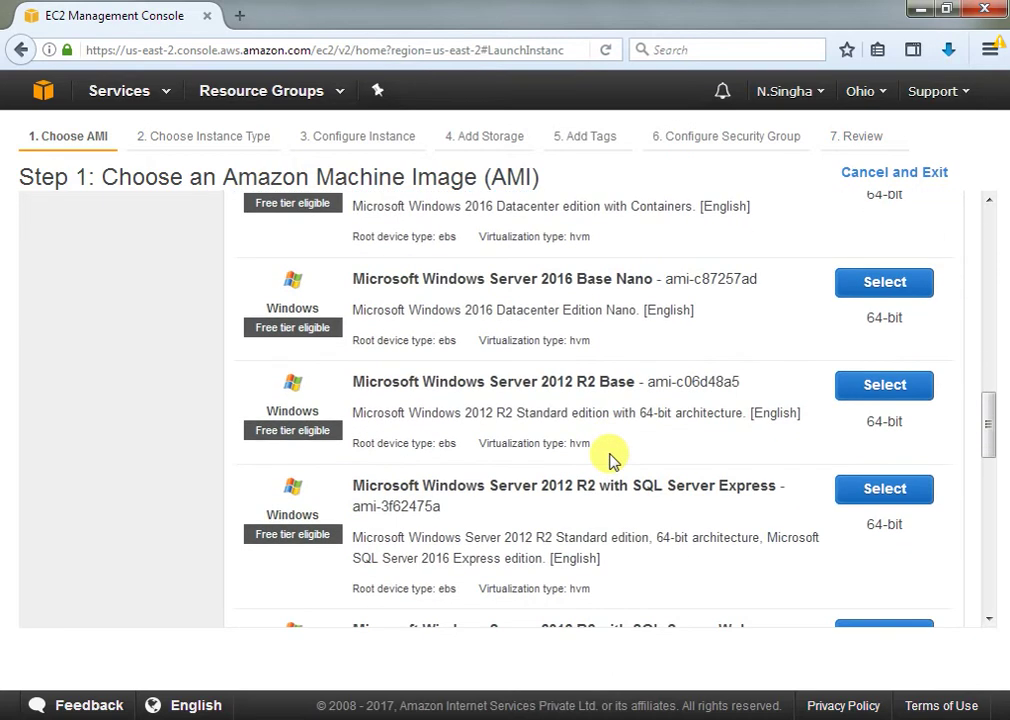
{"action": "scroll", "coordinate": [613, 463], "scroll_direction": "down", "scroll_amount": 3}
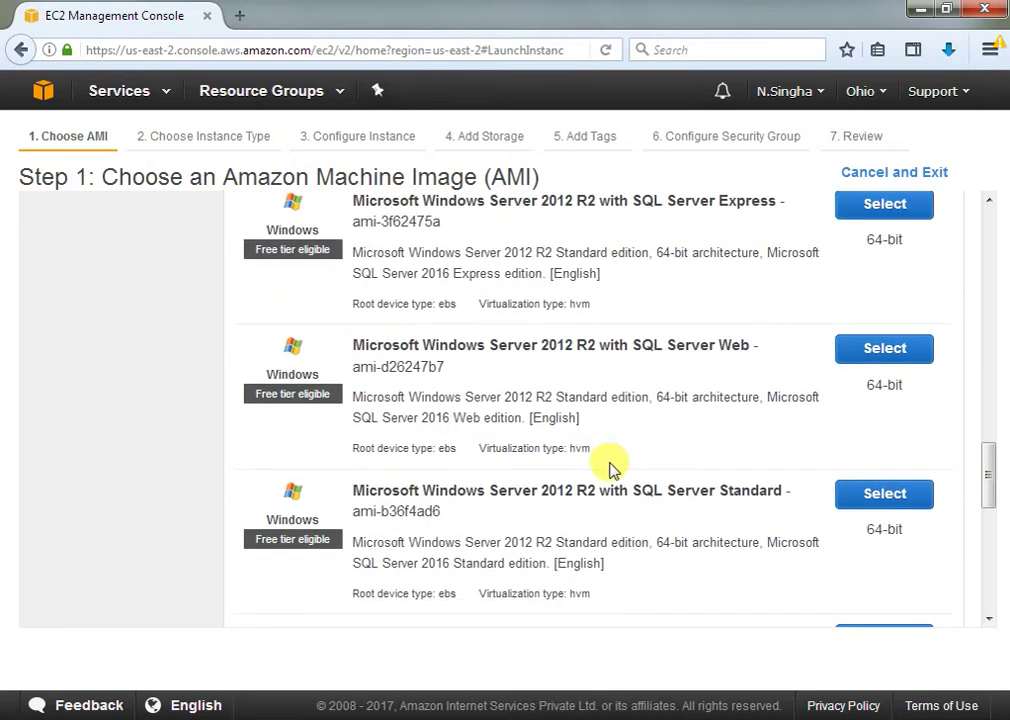
{"action": "scroll", "coordinate": [613, 468], "scroll_direction": "down", "scroll_amount": 3}
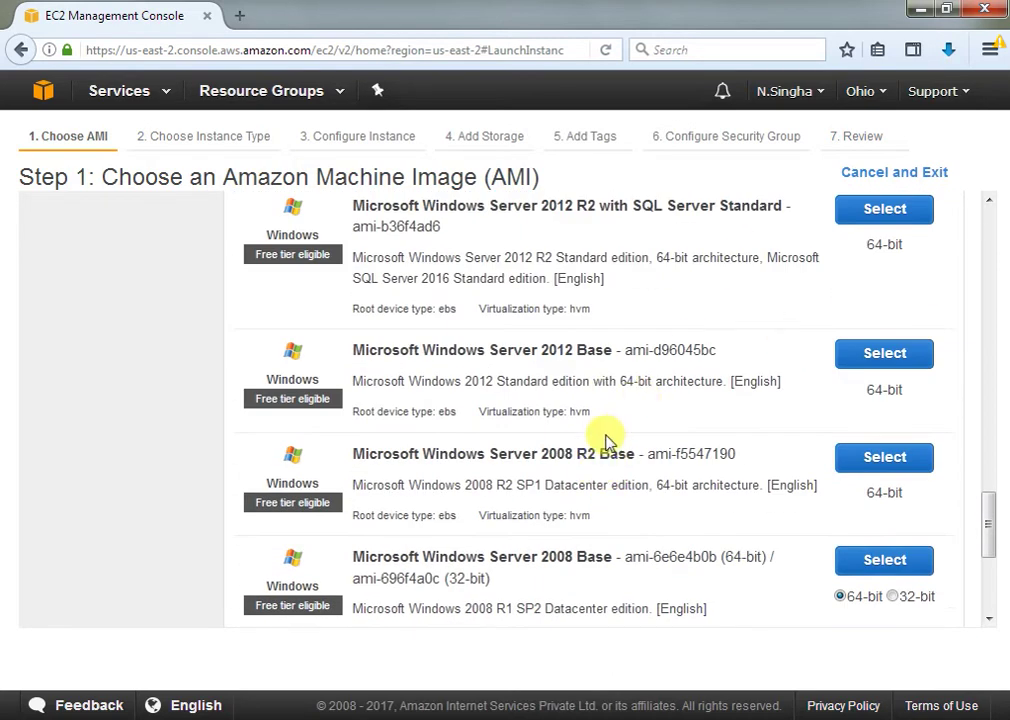
{"action": "left_click", "coordinate": [885, 458]}
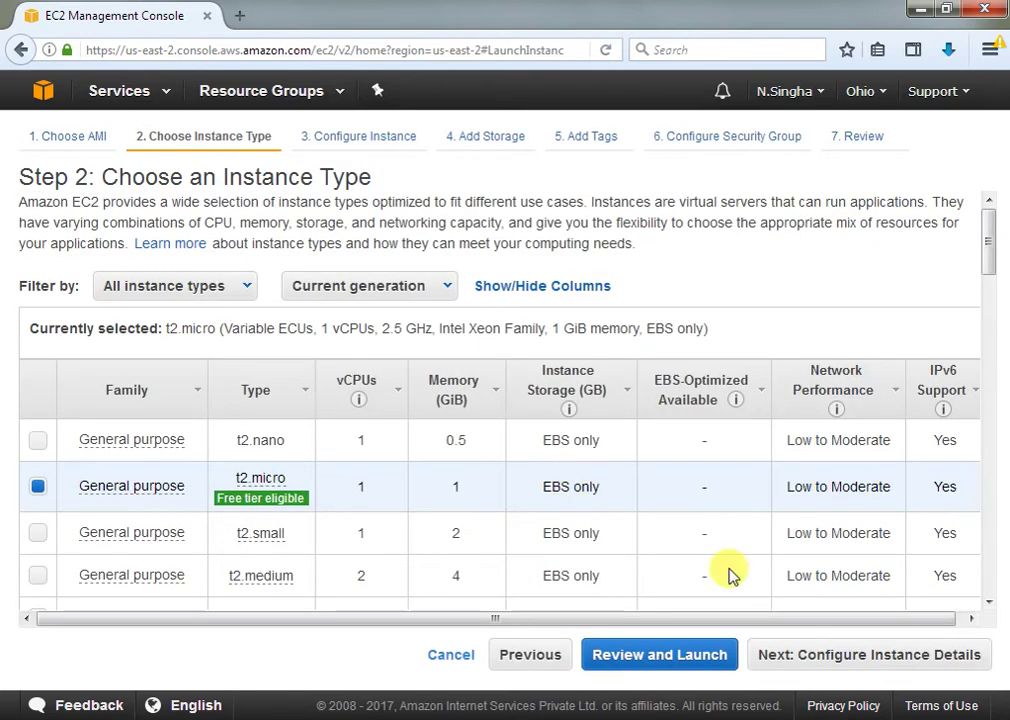
Keep t2.micro and set the Windows instance's subnet to subnet-ad4d8ed6, the default in us-east-2b.
{"action": "left_click", "coordinate": [841, 652]}
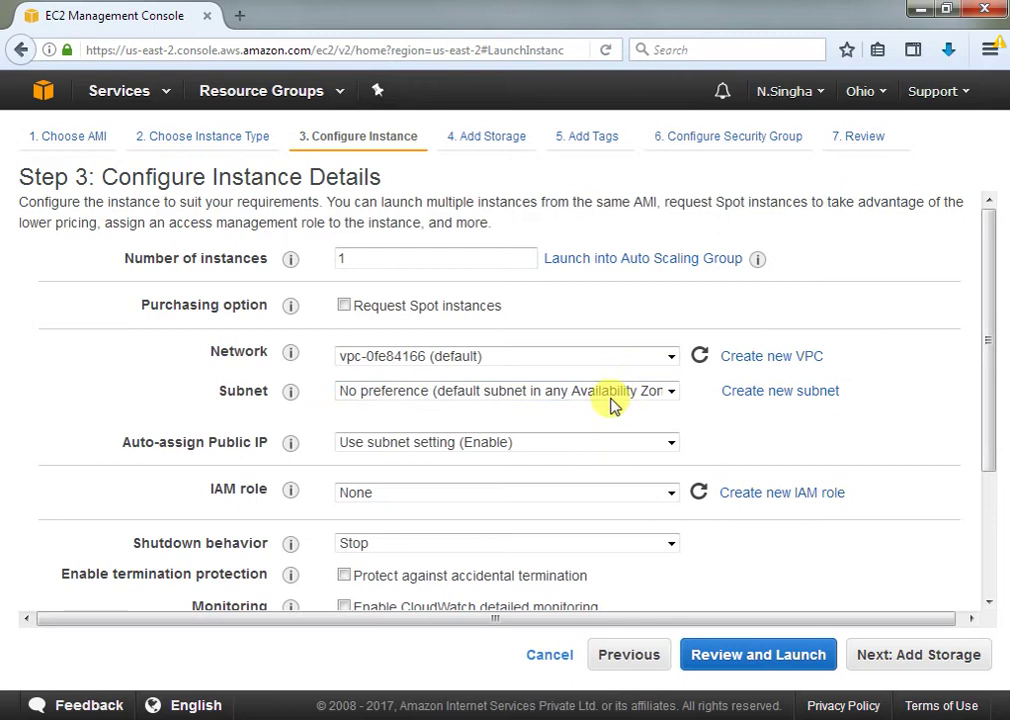
{"action": "left_click", "coordinate": [609, 390]}
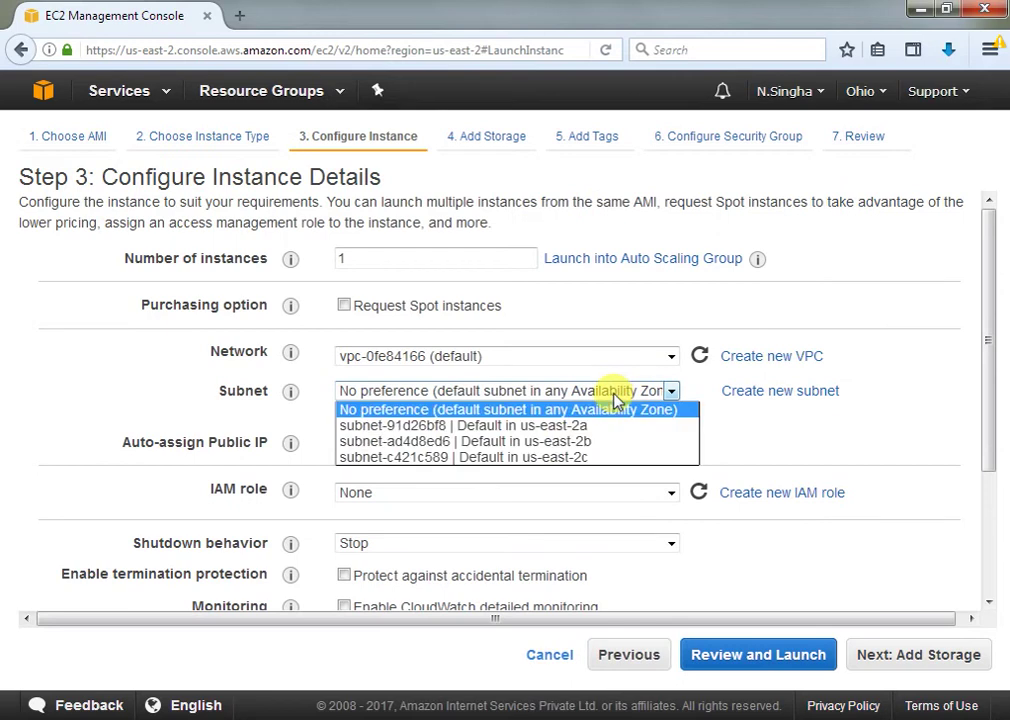
{"action": "left_click", "coordinate": [565, 441]}
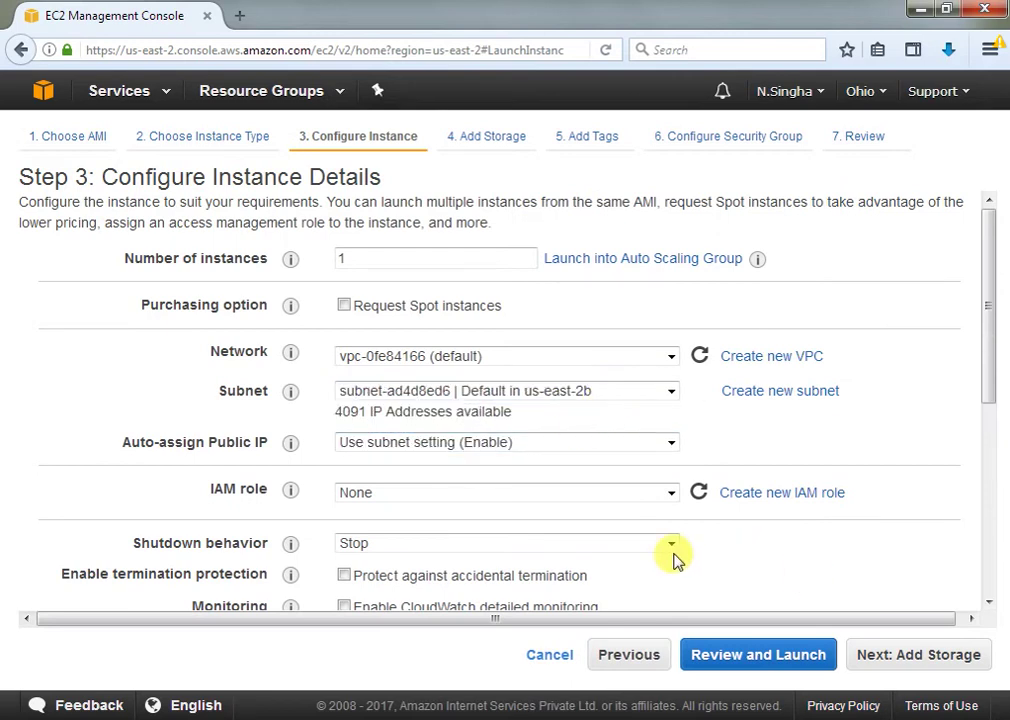
{"action": "left_click", "coordinate": [632, 392]}
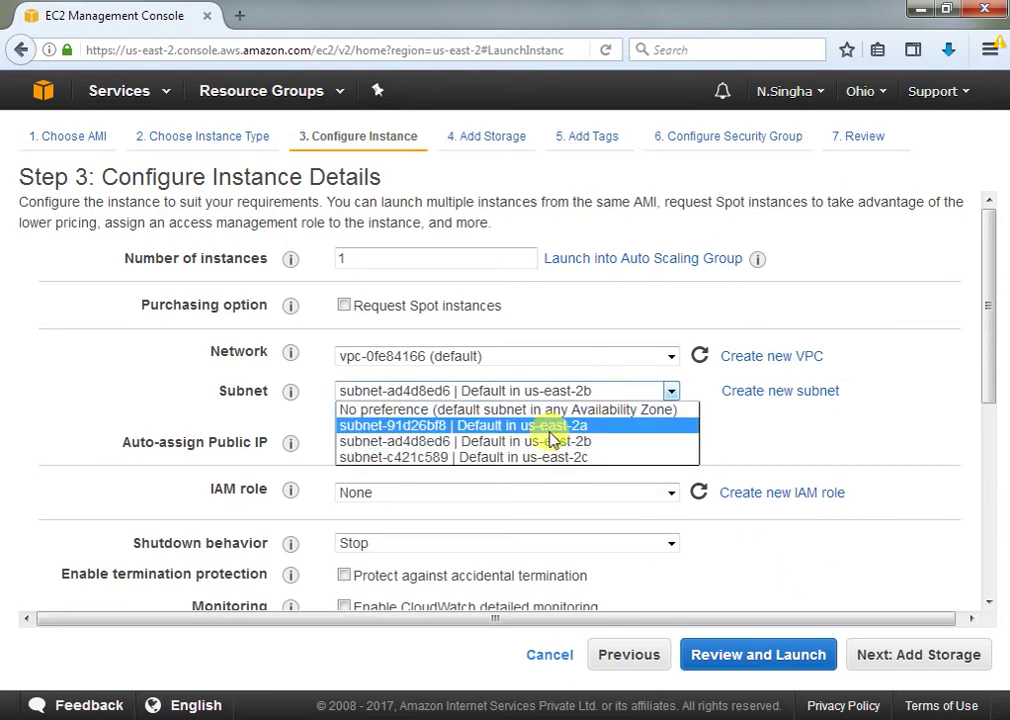
{"action": "left_click", "coordinate": [620, 395]}
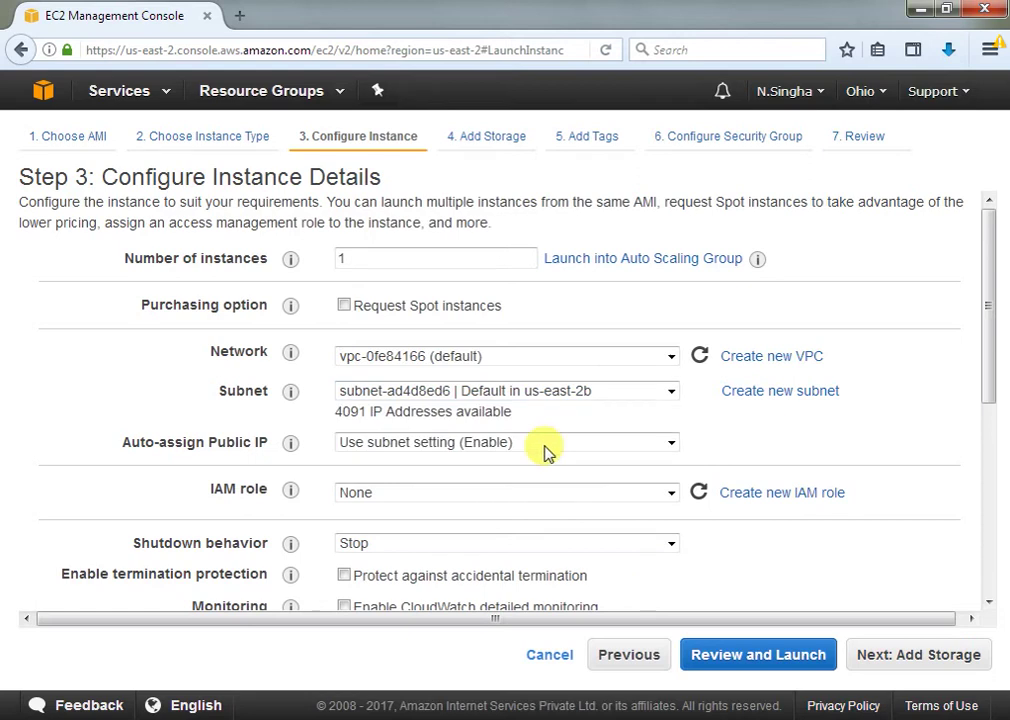
Keep the default storage and tag the Windows instance with the Name value windows.
{"action": "left_click", "coordinate": [903, 655]}
{"action": "left_click", "coordinate": [929, 656]}
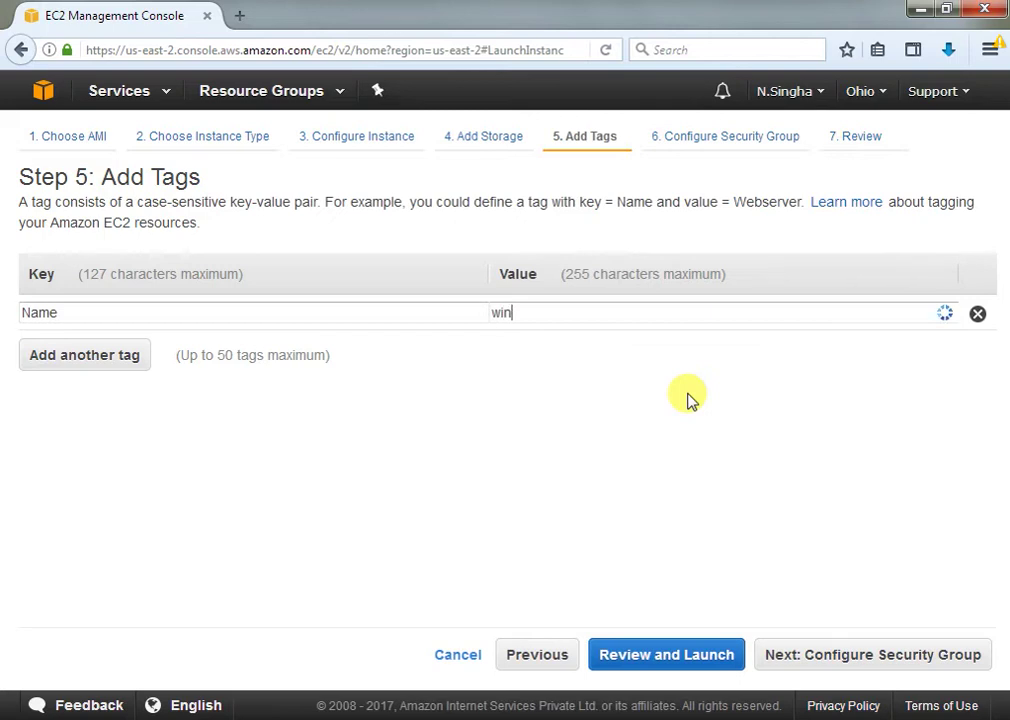
{"action": "left_click", "coordinate": [848, 667]}
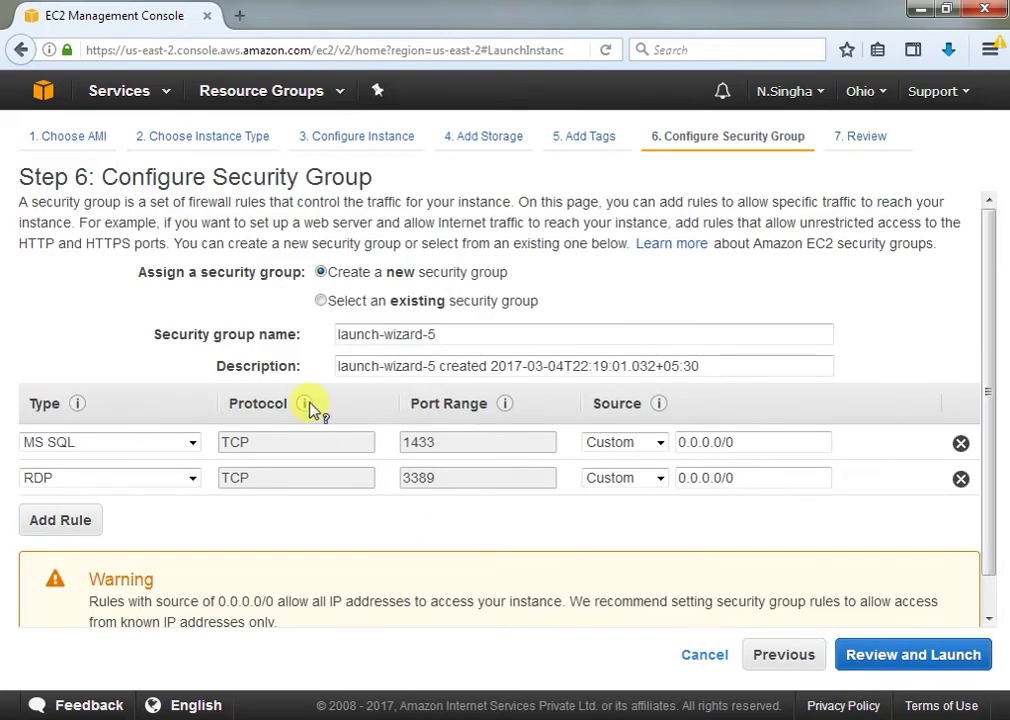
Assign the existing security group web to the Windows instance and proceed to the launch review.
{"action": "left_click", "coordinate": [330, 302]}
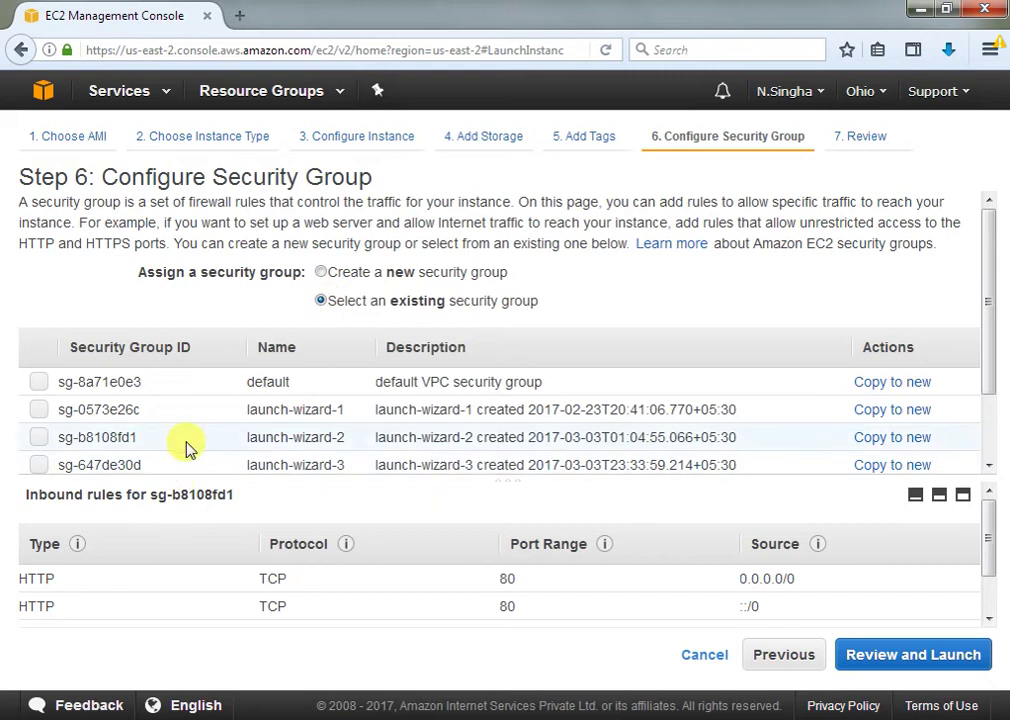
{"action": "scroll", "coordinate": [62, 441], "scroll_direction": "down", "scroll_amount": 1}
{"action": "left_click", "coordinate": [62, 450]}
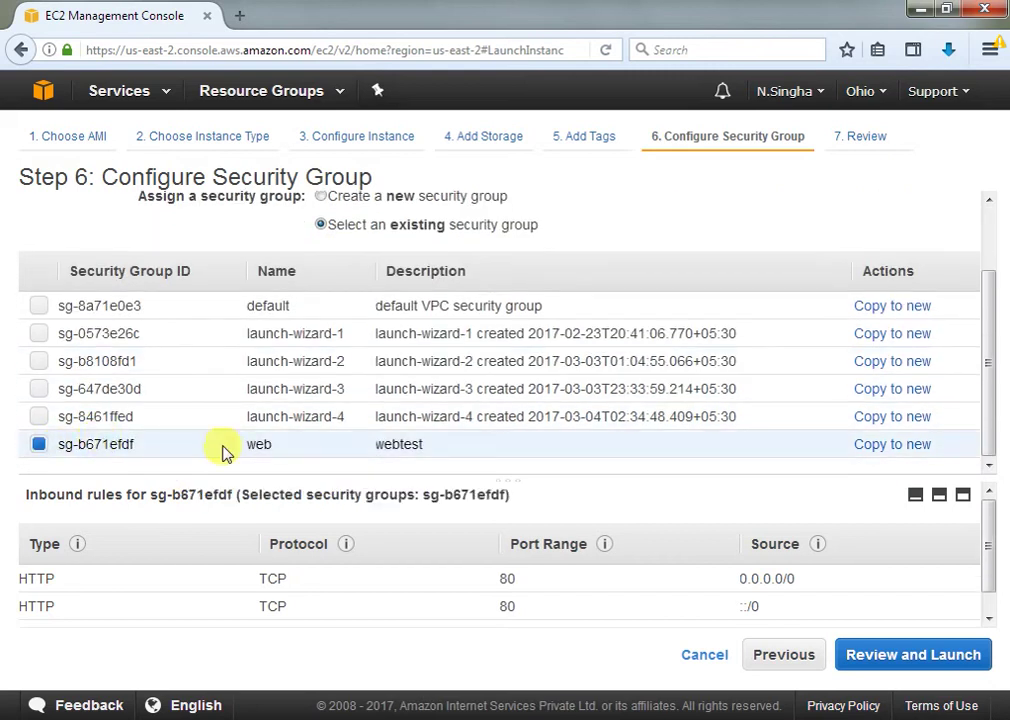
{"action": "left_click", "coordinate": [884, 654]}
{"action": "left_click", "coordinate": [935, 490]}
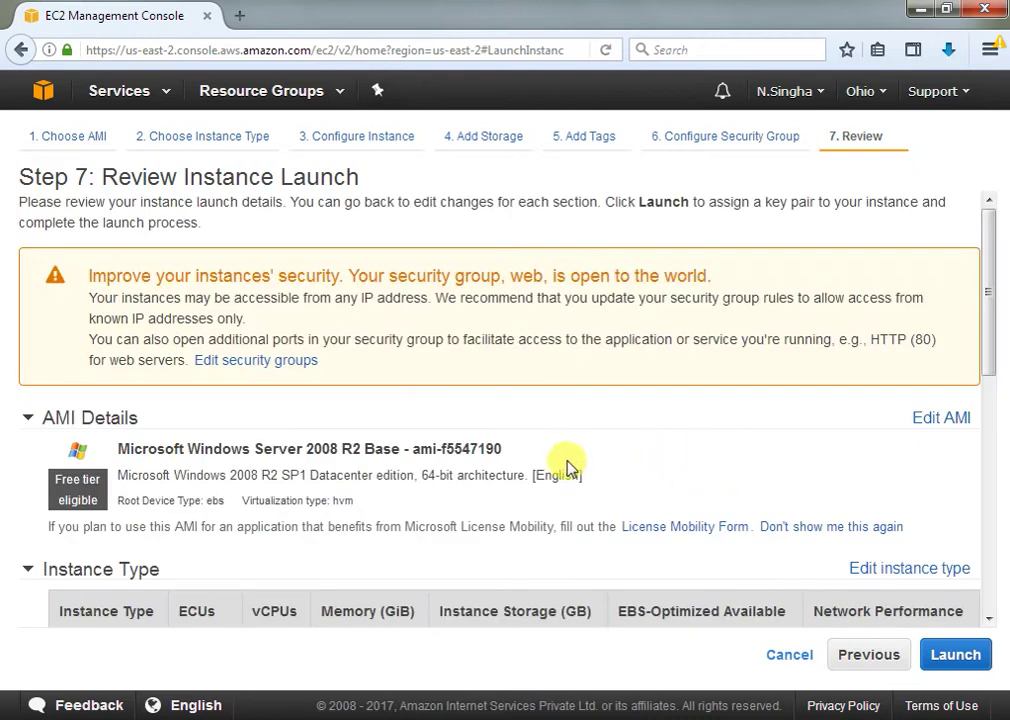
Launch the Windows instance with the existing webtest key pair, acknowledging access to its private key file.
{"action": "scroll", "coordinate": [730, 505], "scroll_direction": "down", "scroll_amount": 5}
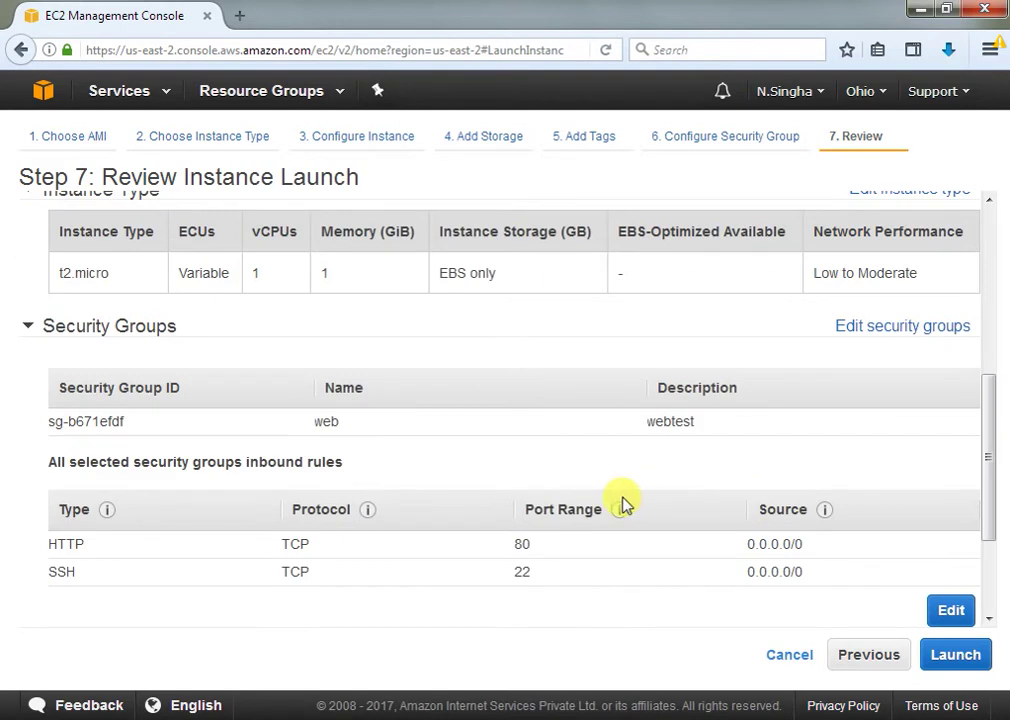
{"action": "left_click", "coordinate": [952, 652]}
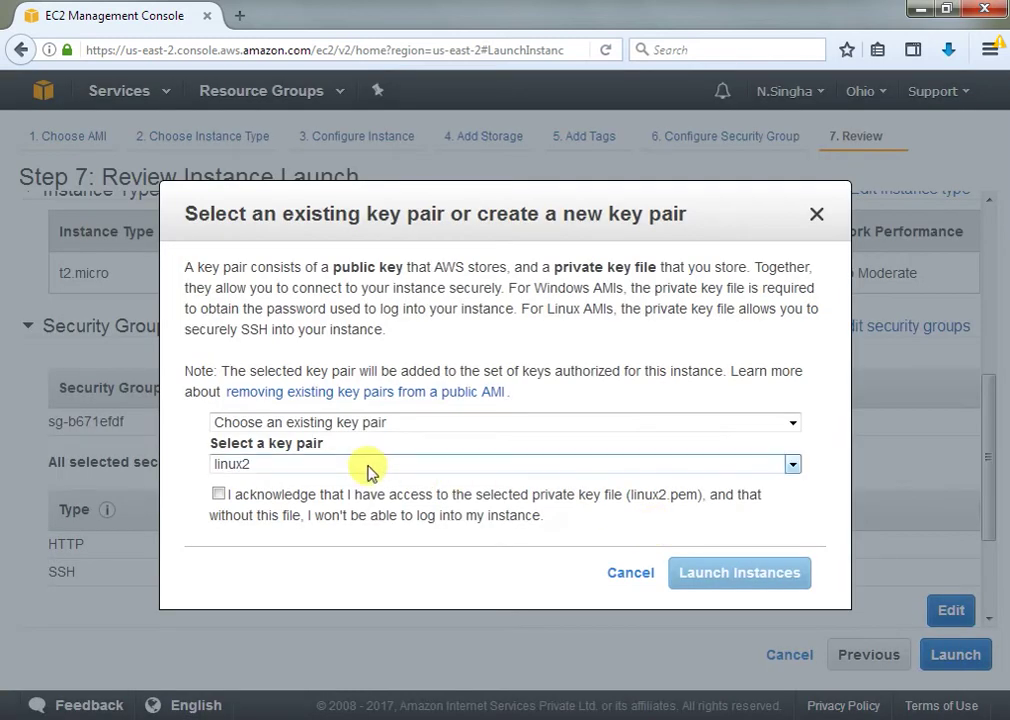
{"action": "left_click", "coordinate": [371, 465]}
{"action": "left_click", "coordinate": [268, 514]}
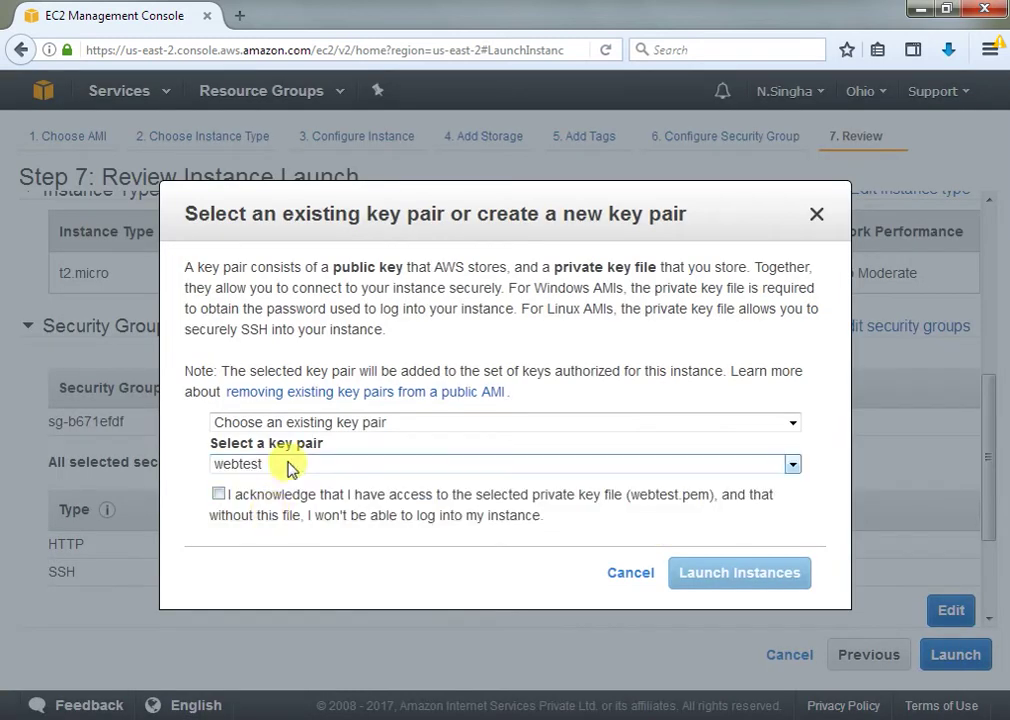
{"action": "left_click", "coordinate": [220, 494]}
{"action": "left_click", "coordinate": [726, 566]}
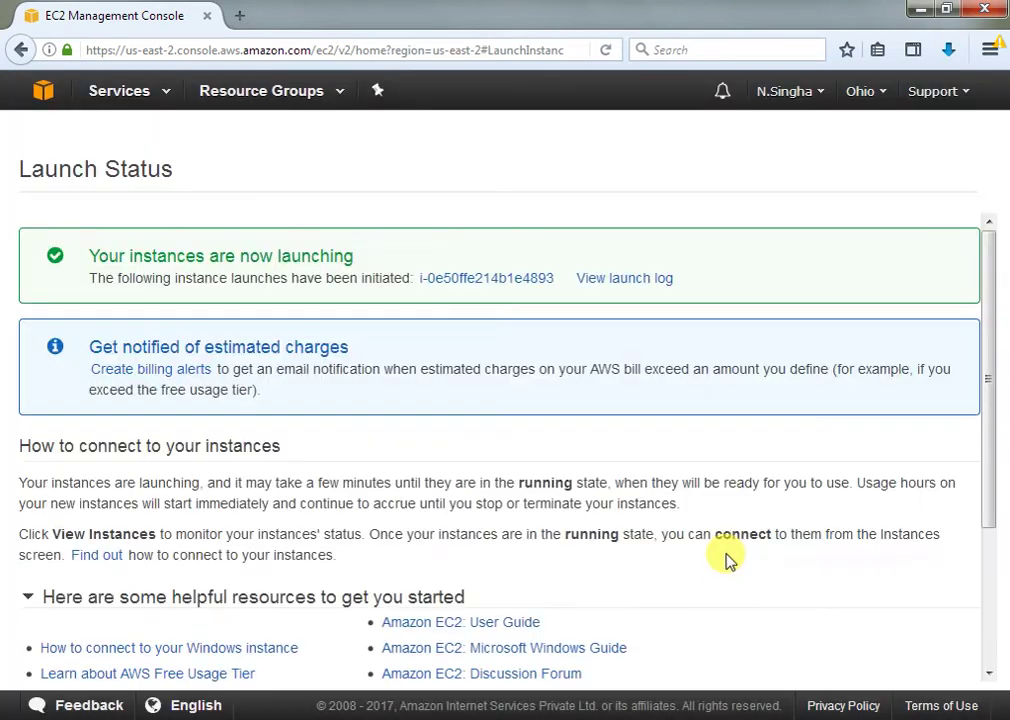
Go from the launch status page to the list of instances.
{"action": "scroll", "coordinate": [890, 490], "scroll_direction": "down", "scroll_amount": 3}
{"action": "scroll", "coordinate": [887, 488], "scroll_direction": "down", "scroll_amount": 1}
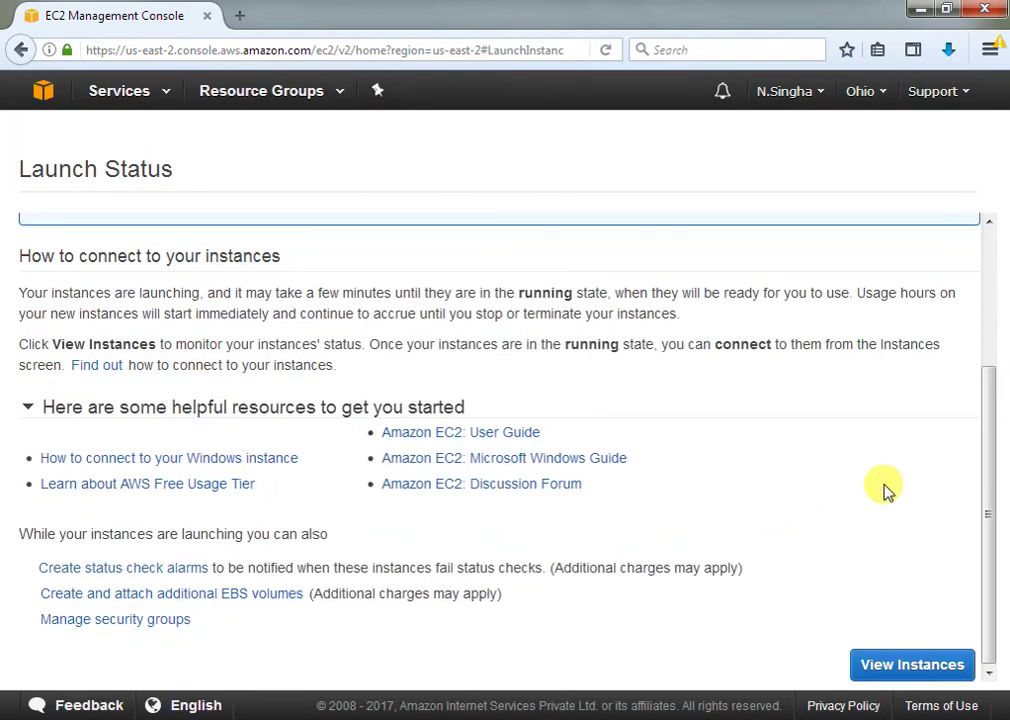
{"action": "left_click", "coordinate": [896, 663]}
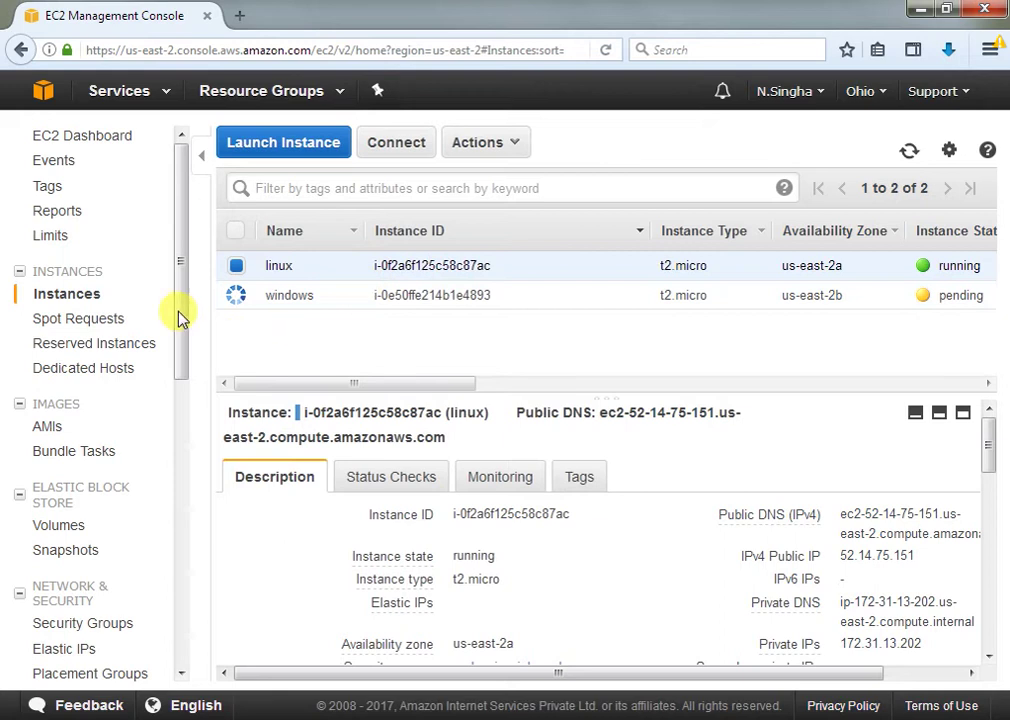
Display the inbound rules of the web security group and review their protocols and ports.
{"action": "left_click_drag", "start_coordinate": [182, 280], "coordinate": [180, 327]}
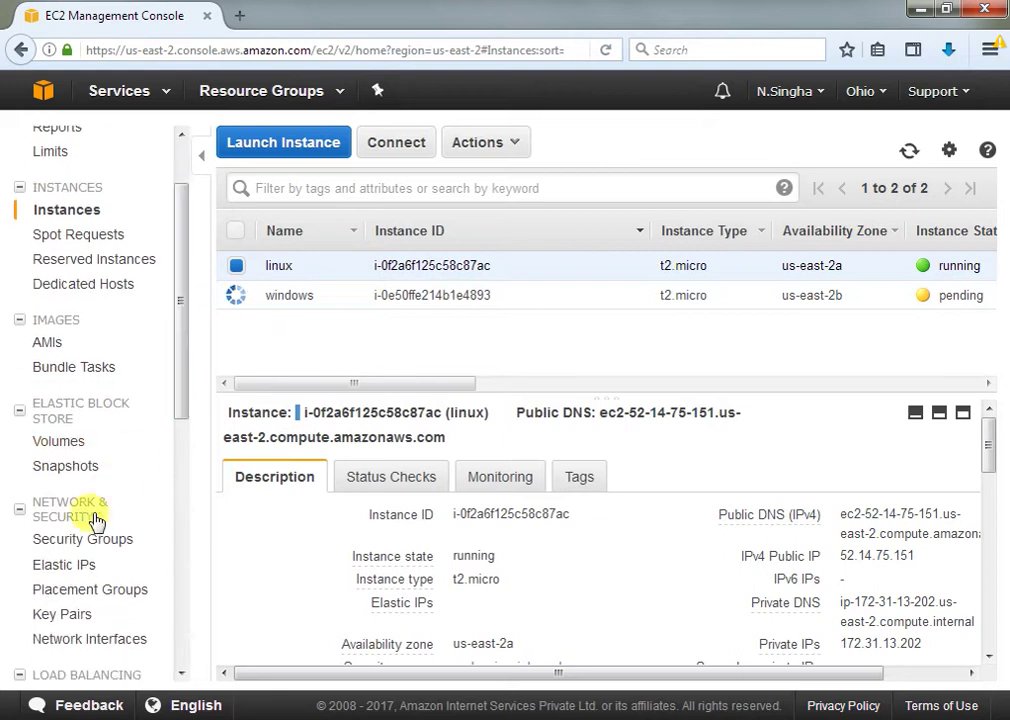
{"action": "left_click", "coordinate": [90, 545]}
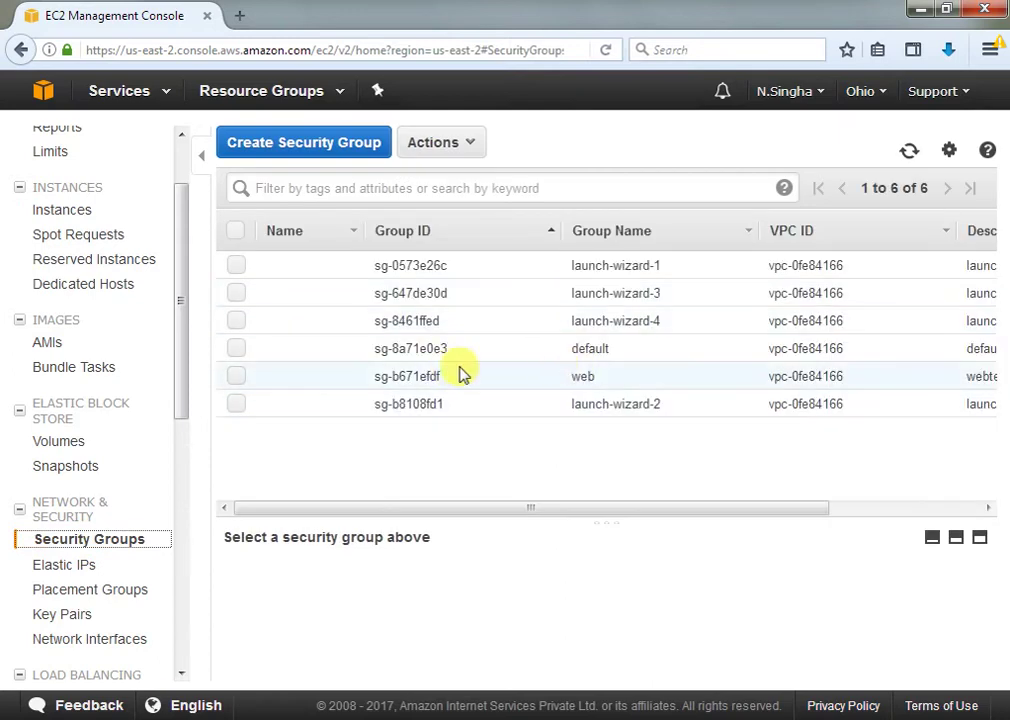
{"action": "left_click", "coordinate": [236, 376]}
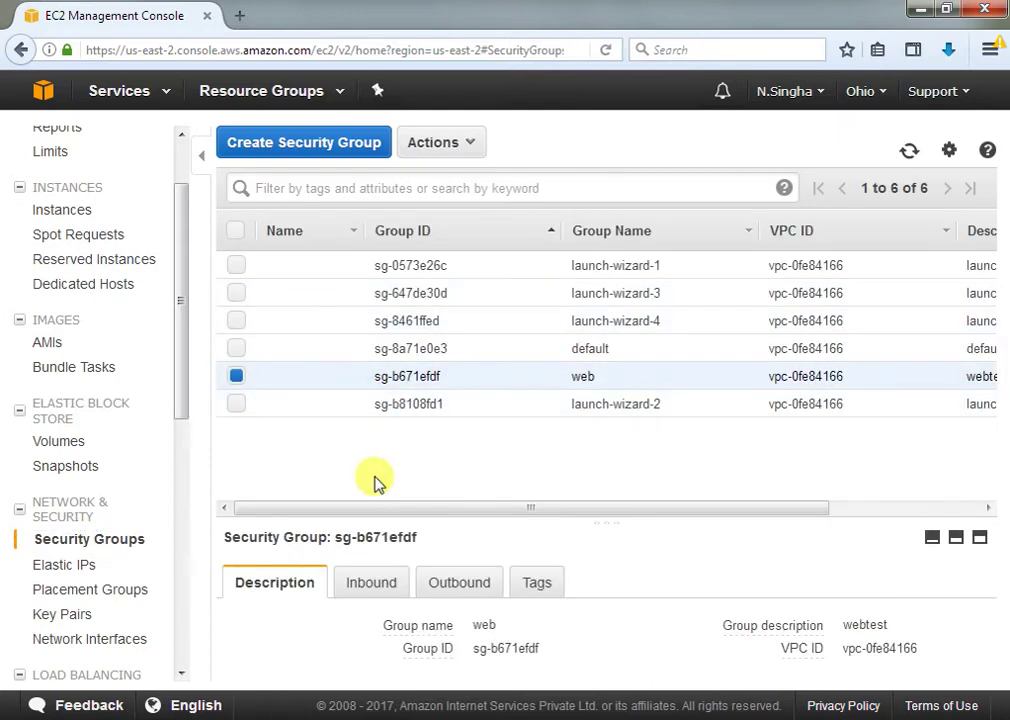
{"action": "left_click", "coordinate": [370, 586]}
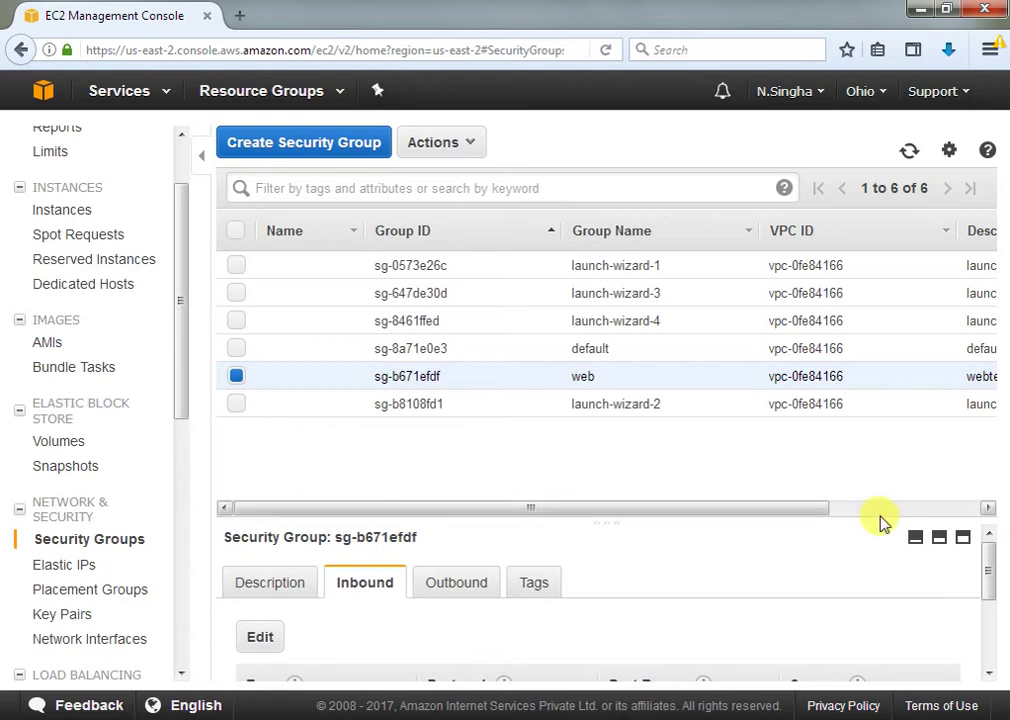
{"action": "left_click_drag", "start_coordinate": [870, 516], "coordinate": [876, 437]}
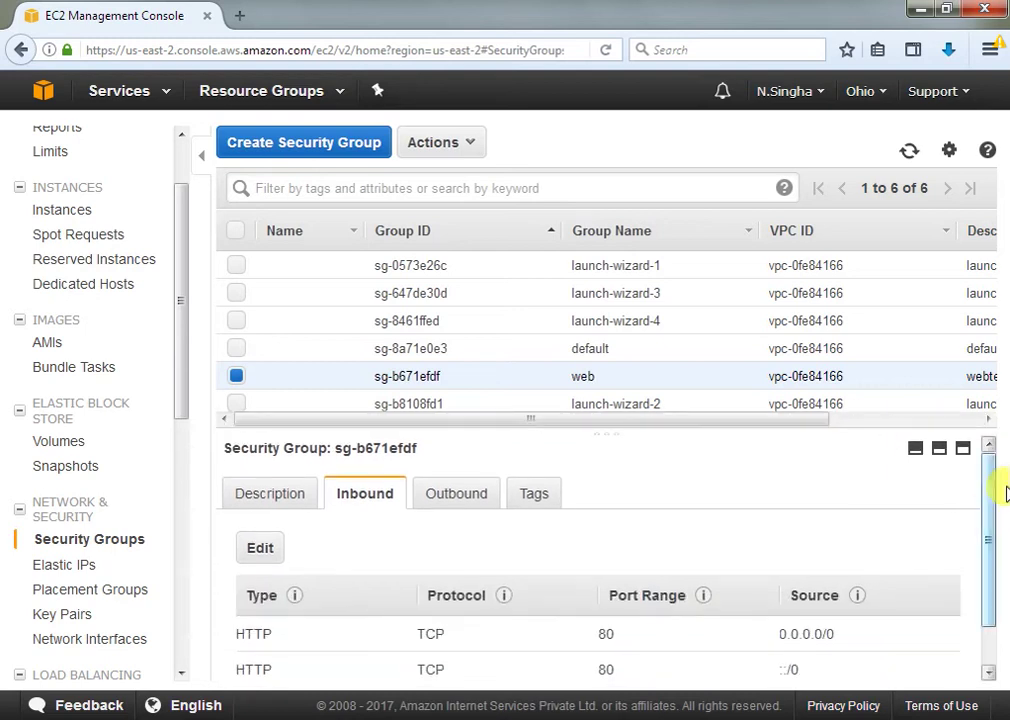
{"action": "left_click_drag", "start_coordinate": [985, 497], "coordinate": [985, 582]}
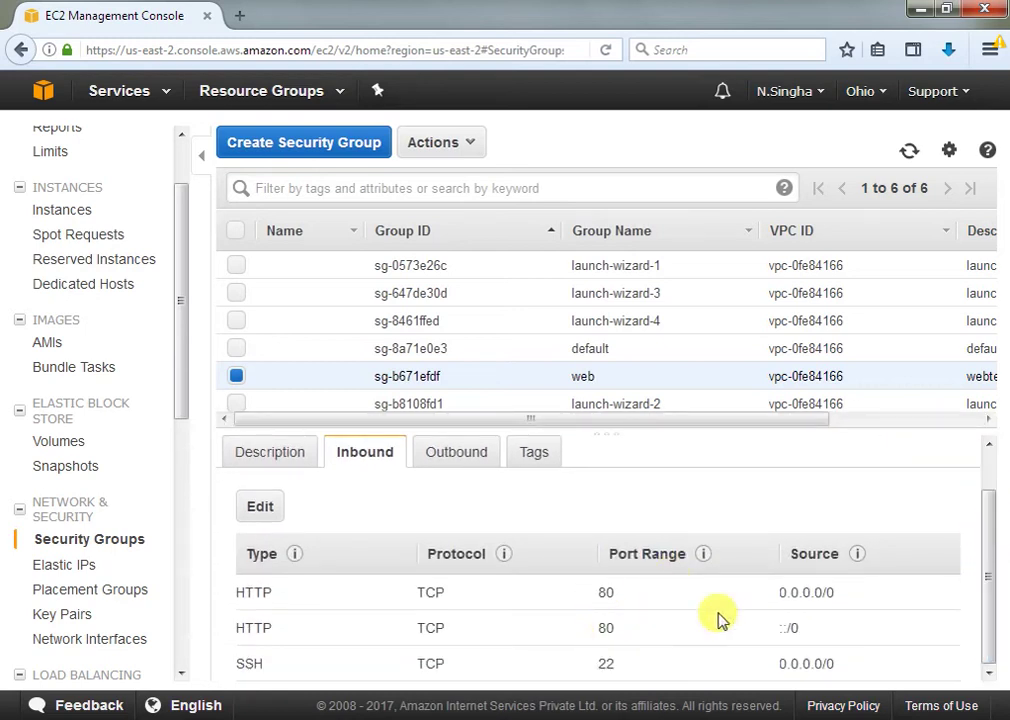
{"action": "double_click", "coordinate": [445, 591]}
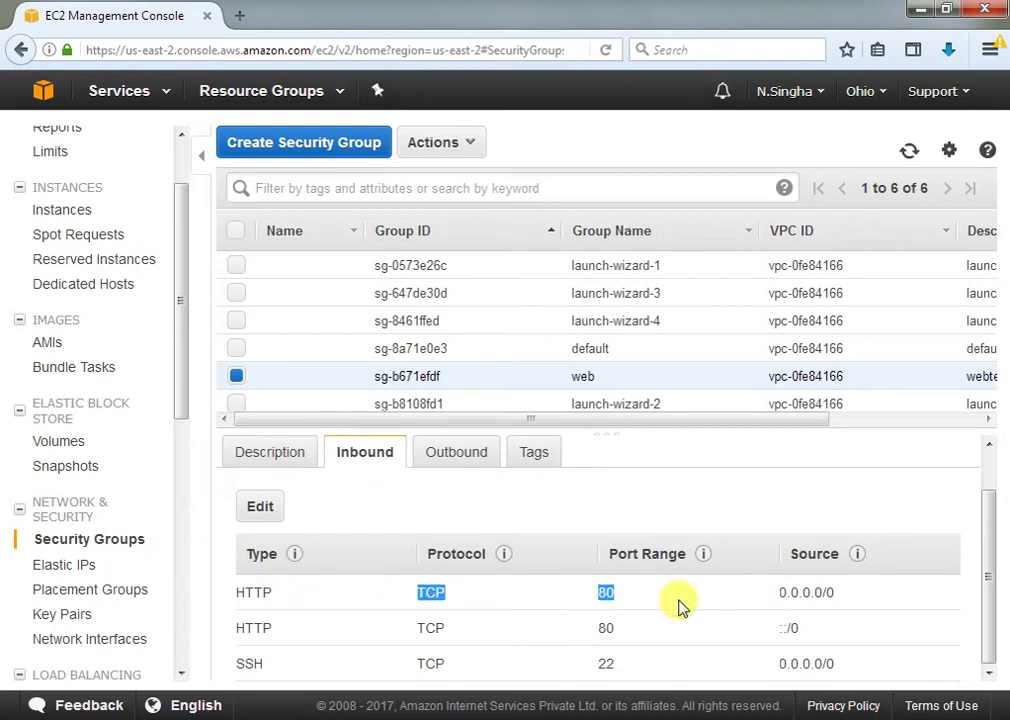
{"action": "double_click", "coordinate": [432, 663]}
{"action": "left_click", "coordinate": [678, 665], "text": "shift"}
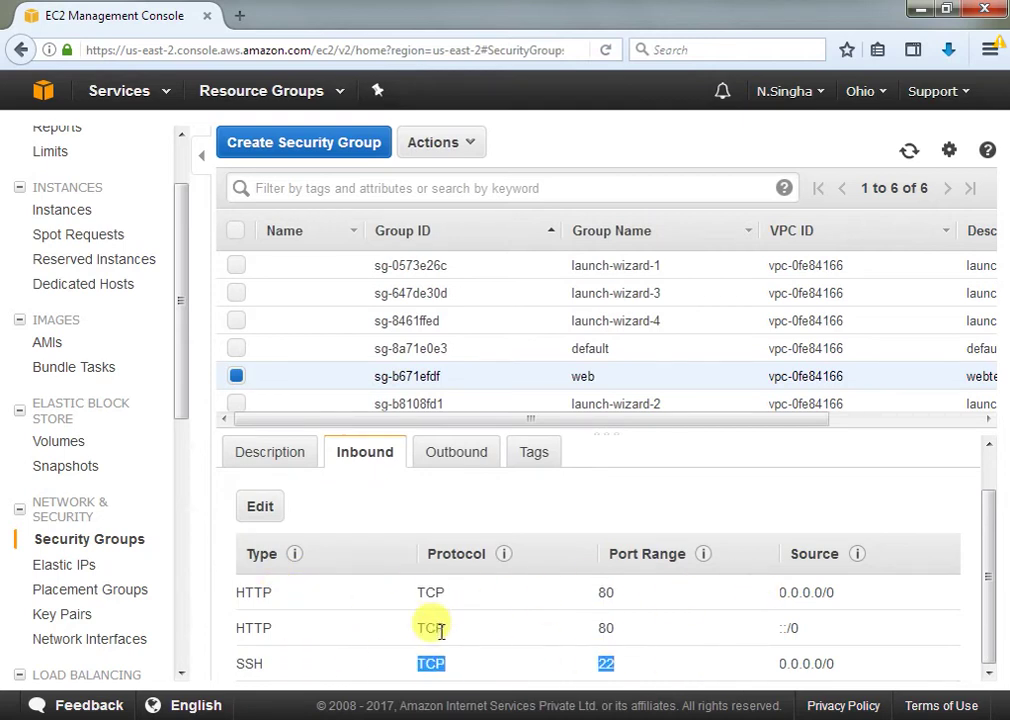
Add an inbound RDP rule with source Anywhere to the web security group and save the rules.
{"action": "left_click", "coordinate": [262, 508]}
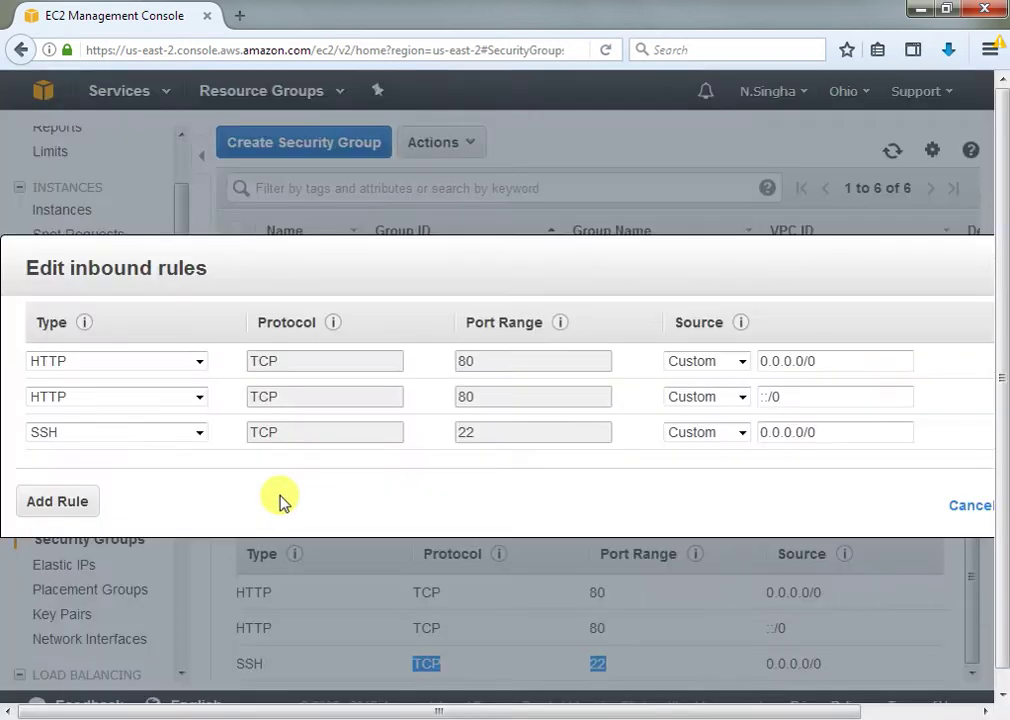
{"action": "left_click", "coordinate": [72, 502]}
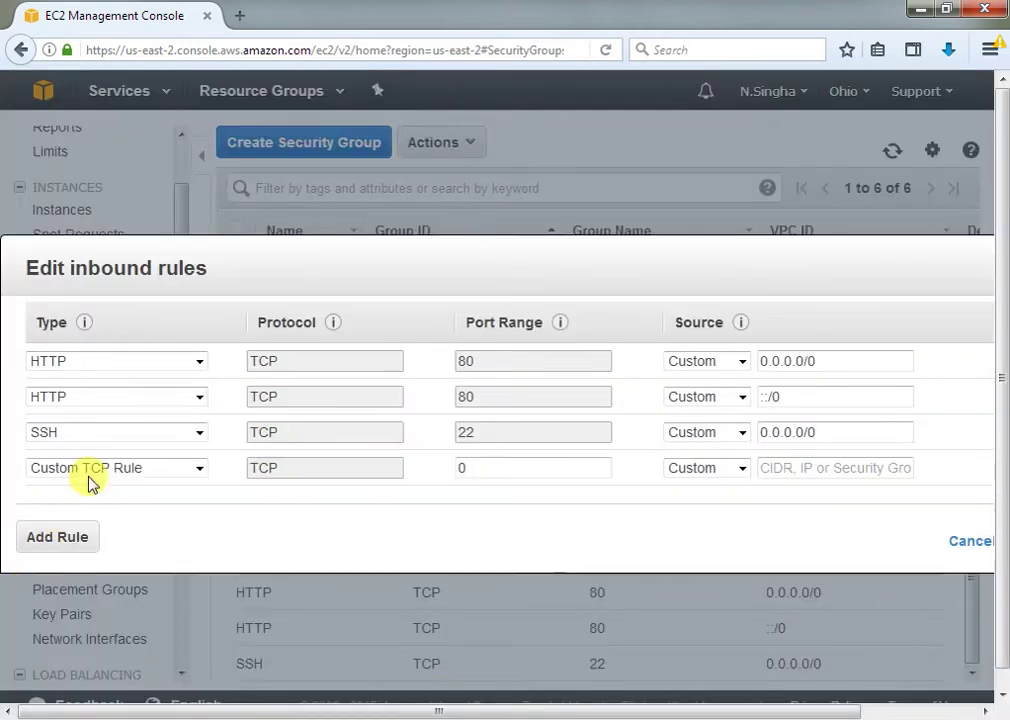
{"action": "left_click", "coordinate": [205, 470]}
{"action": "left_click_drag", "start_coordinate": [203, 300], "coordinate": [196, 422]}
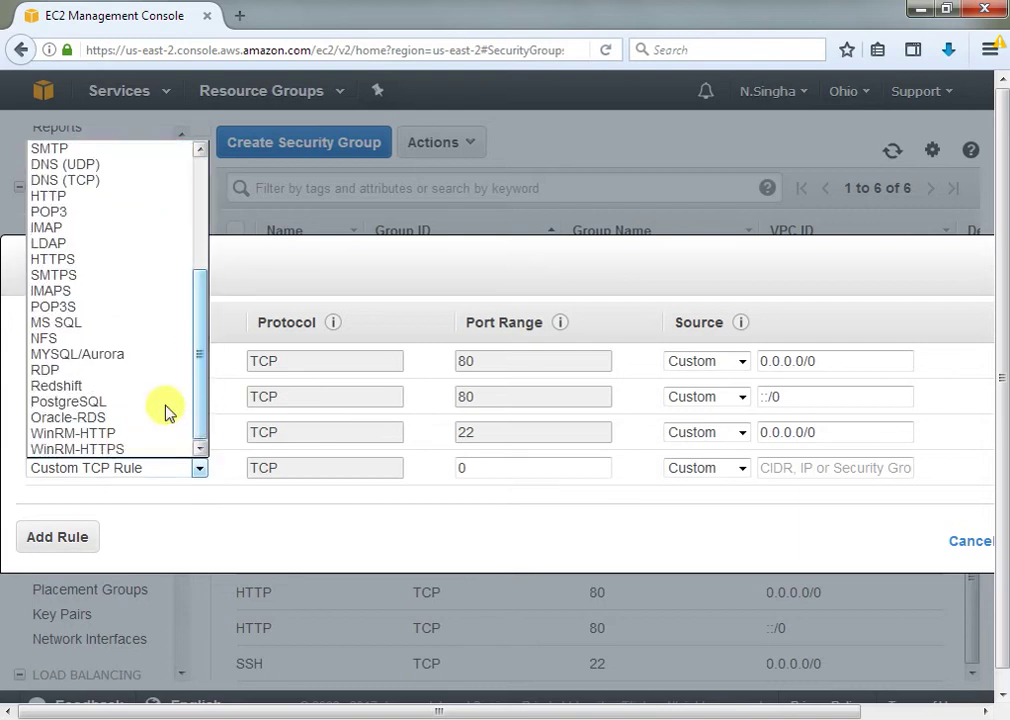
{"action": "left_click", "coordinate": [45, 371]}
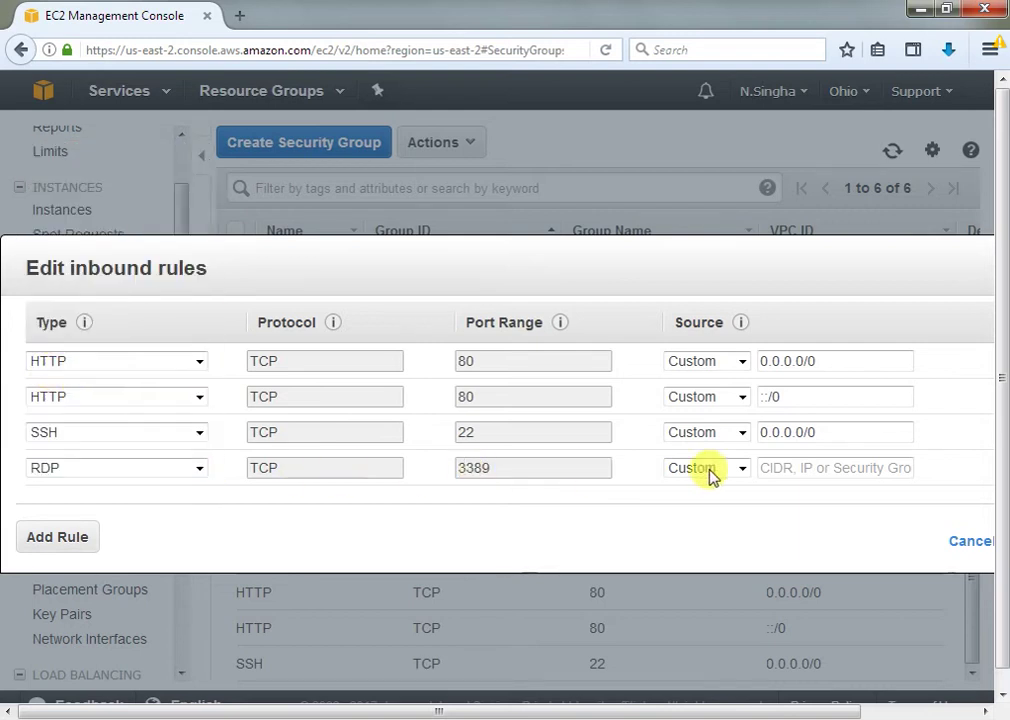
{"action": "left_click", "coordinate": [742, 470]}
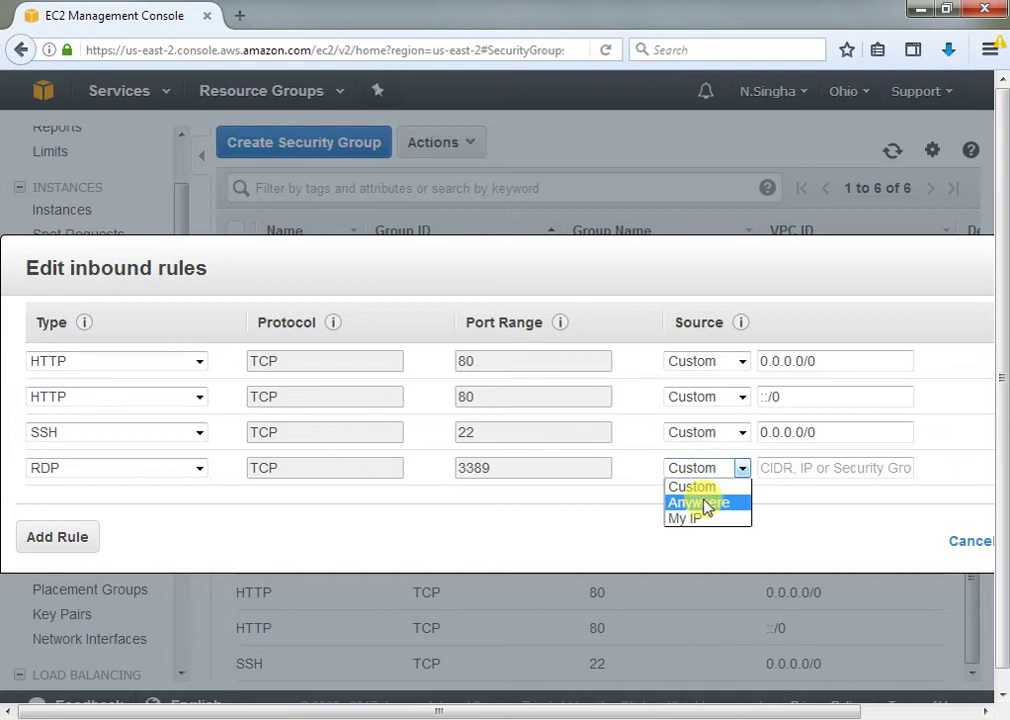
{"action": "left_click", "coordinate": [712, 505]}
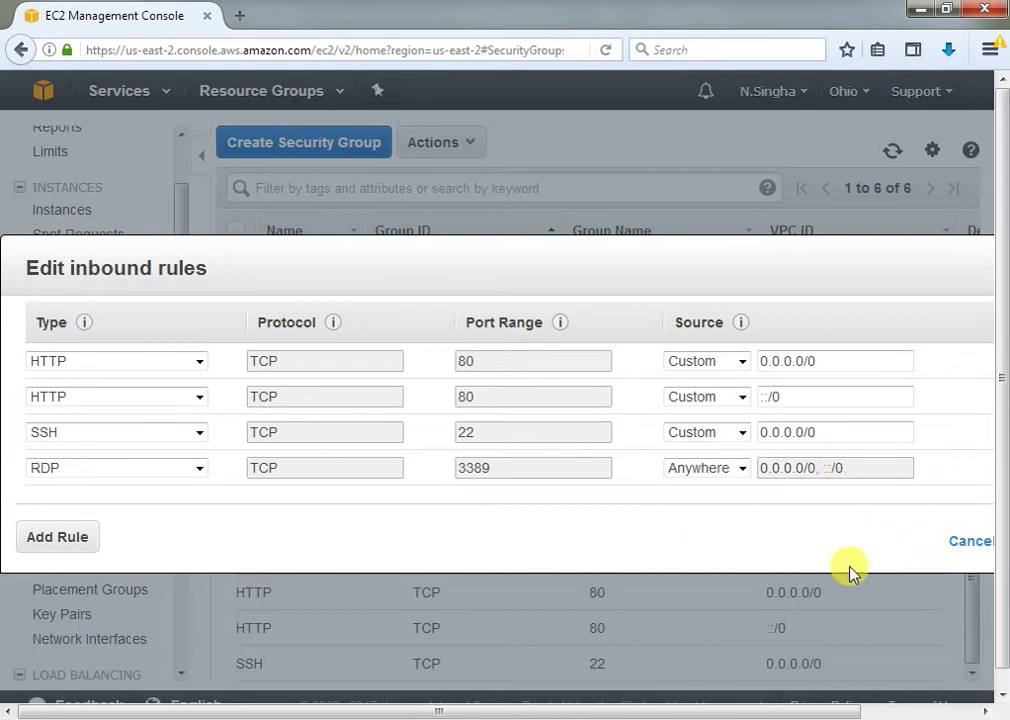
{"action": "left_click_drag", "start_coordinate": [773, 710], "coordinate": [890, 710]}
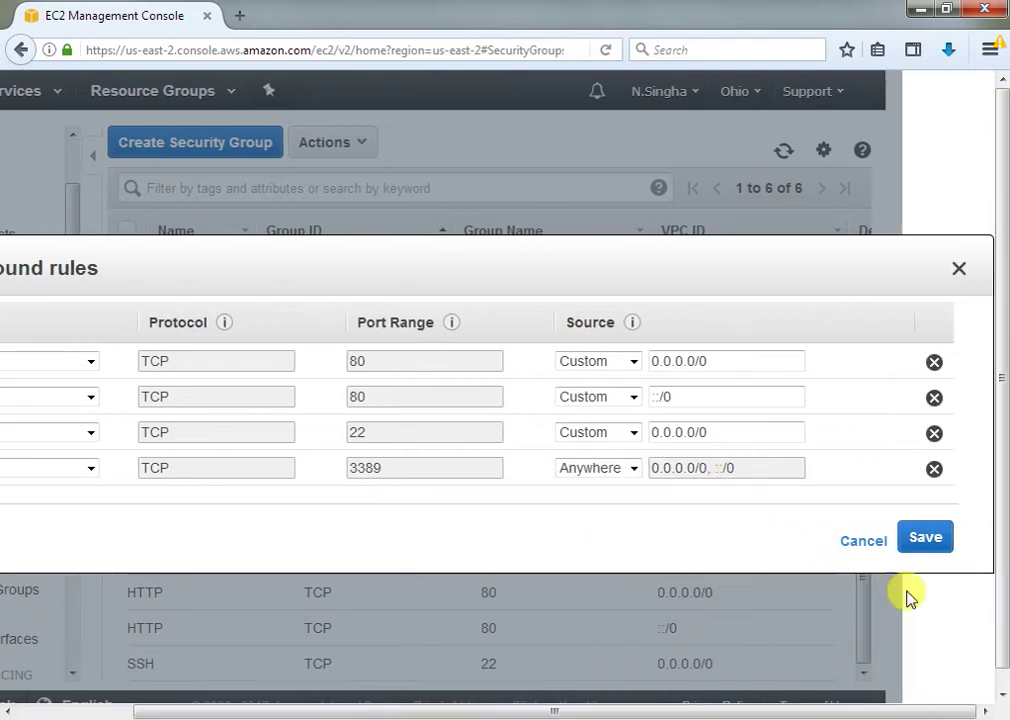
{"action": "left_click", "coordinate": [928, 540]}
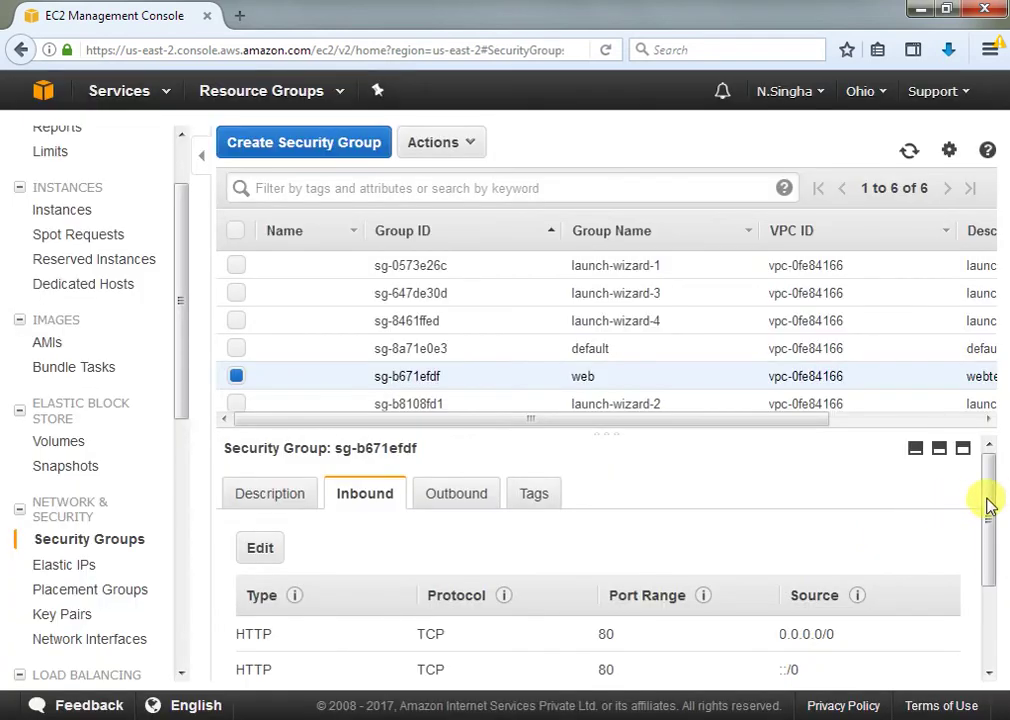
{"action": "left_click_drag", "start_coordinate": [985, 494], "coordinate": [994, 605]}
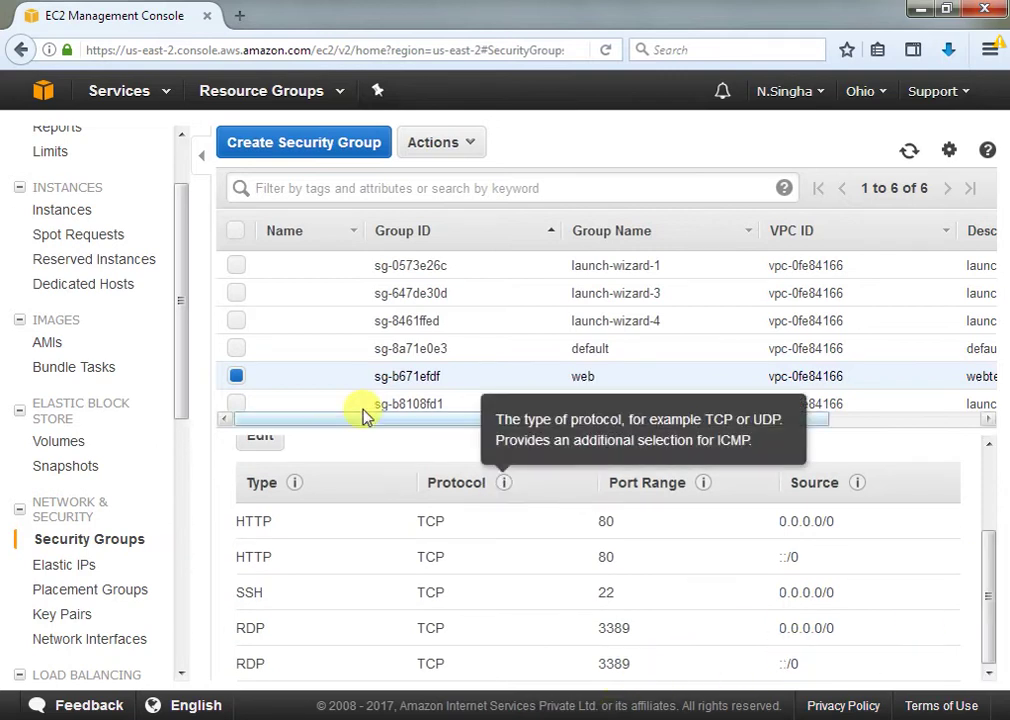
Check the instance state and status checks of the Linux and Windows instances.
{"action": "left_click", "coordinate": [63, 213]}
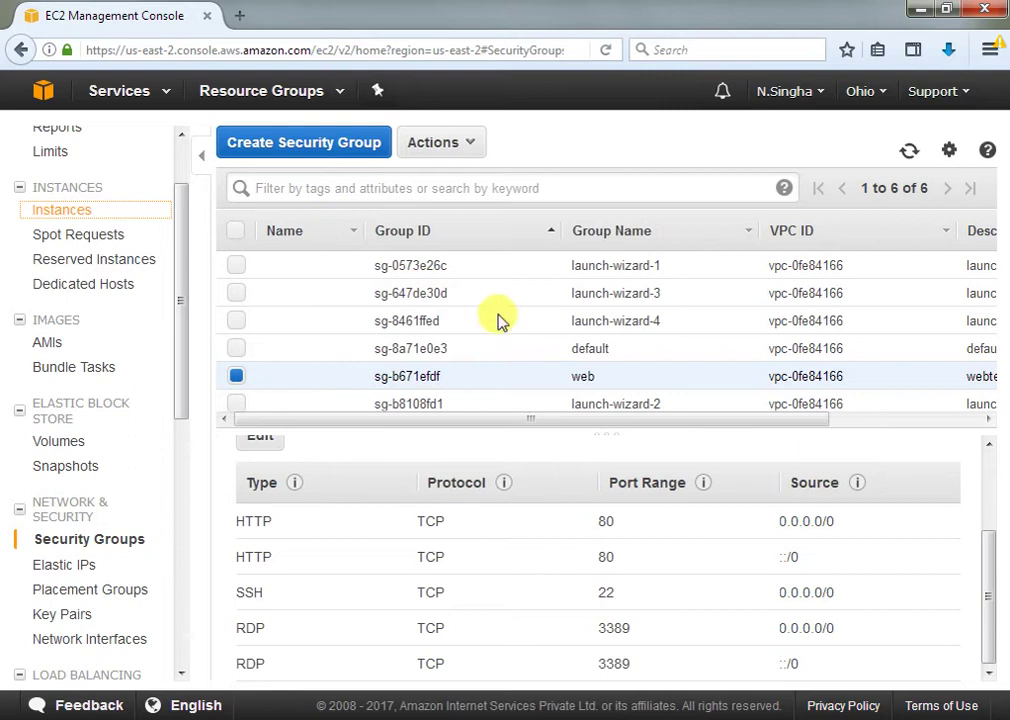
{"action": "mouse_move", "coordinate": [469, 376]}
{"action": "left_click_drag", "start_coordinate": [456, 388], "coordinate": [557, 388]}
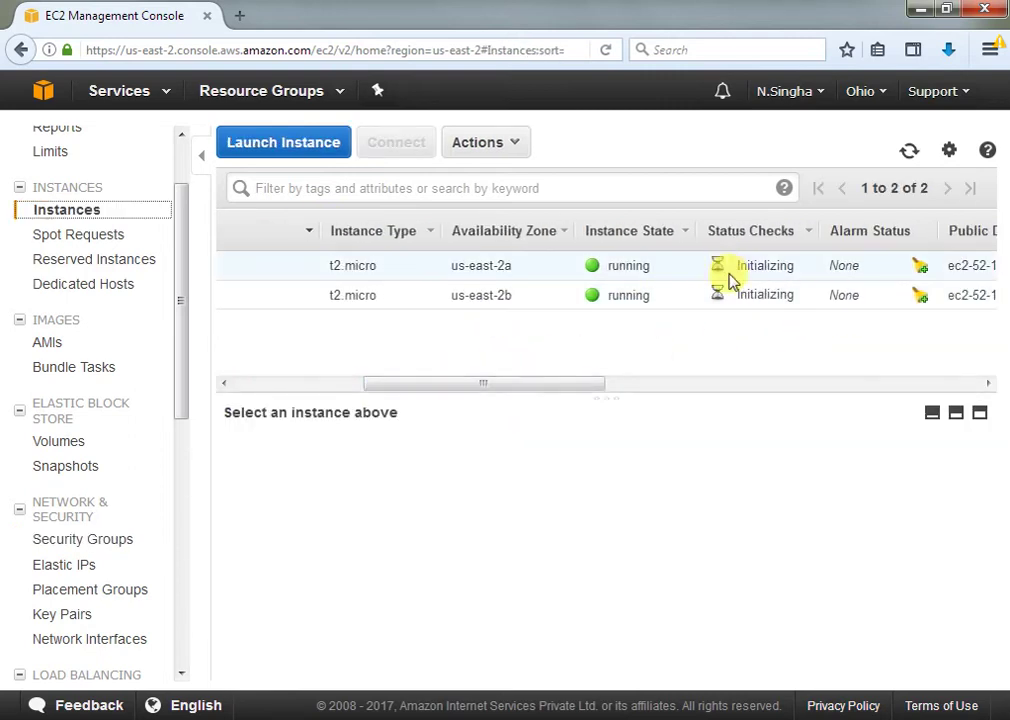
{"action": "left_click_drag", "start_coordinate": [460, 388], "coordinate": [178, 470]}
Start creating a load balancer of the Classic Load Balancer type.
{"action": "left_click", "coordinate": [88, 493]}
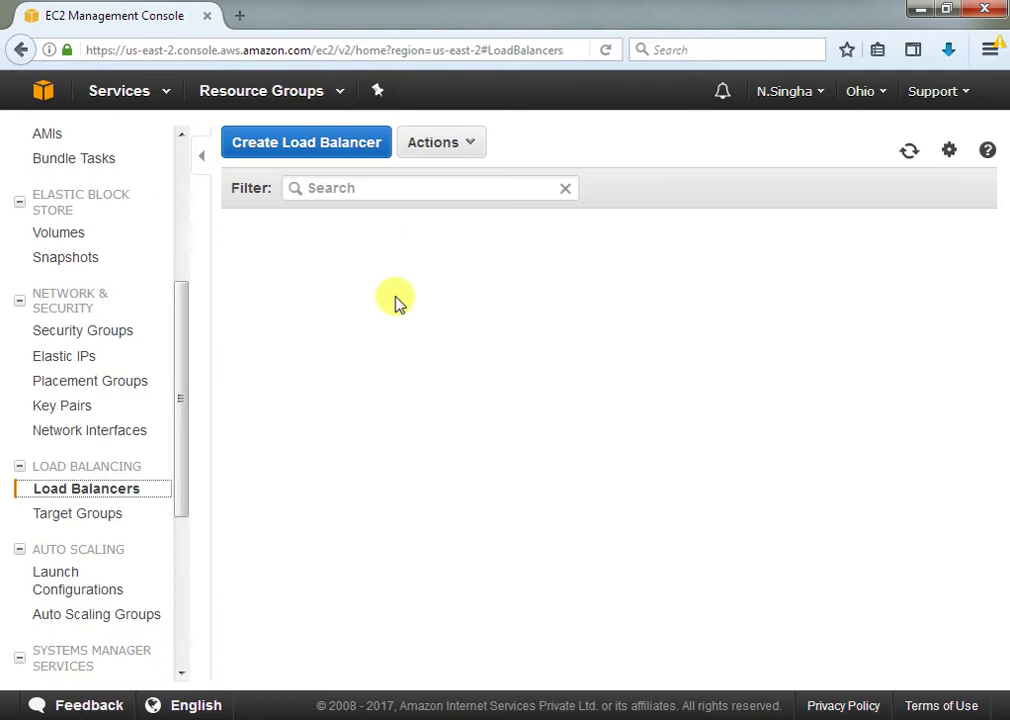
{"action": "left_click", "coordinate": [315, 143]}
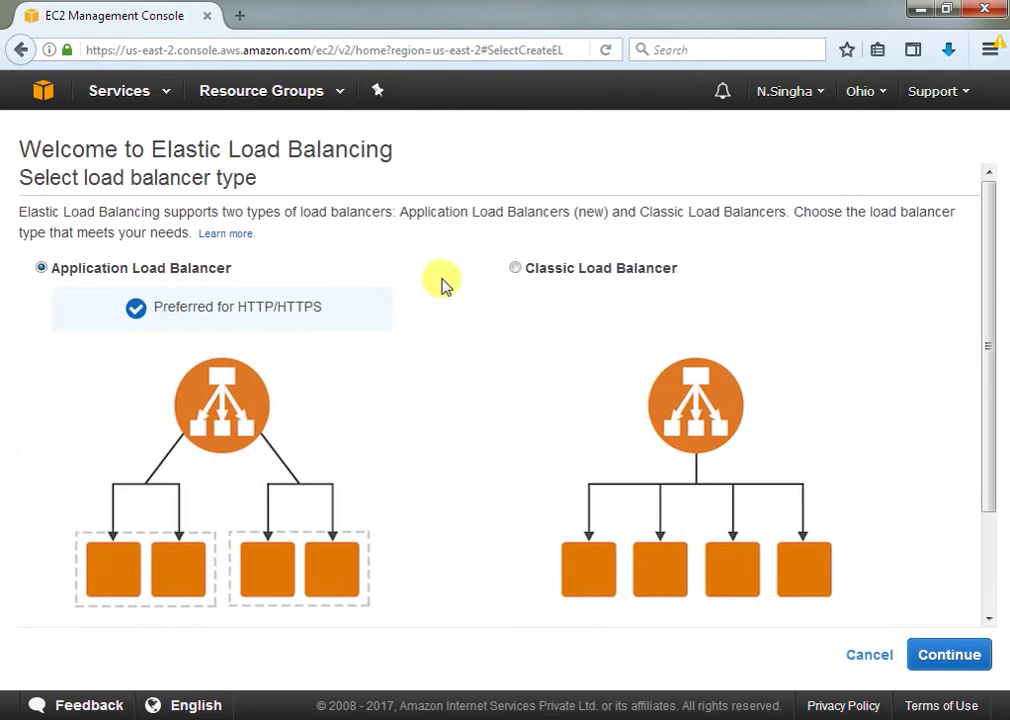
{"action": "left_click", "coordinate": [715, 375]}
{"action": "left_click", "coordinate": [945, 654]}
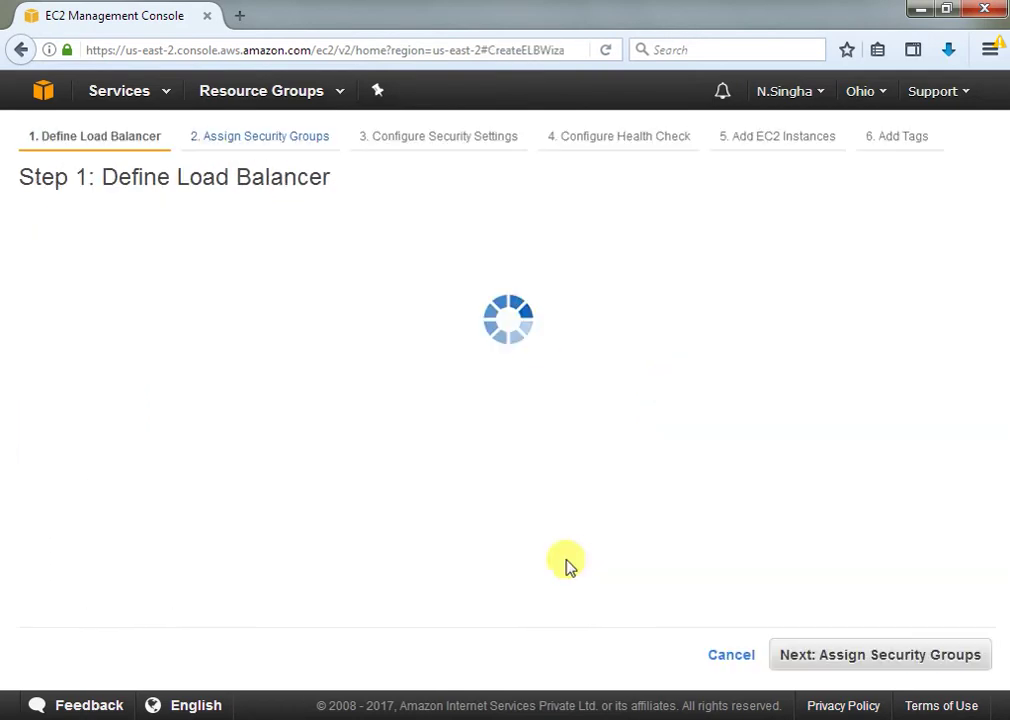
Name the load balancer elb, keep the default VPC and HTTP port 80 listener, and proceed to the security group assignment.
{"action": "left_click", "coordinate": [364, 324]}
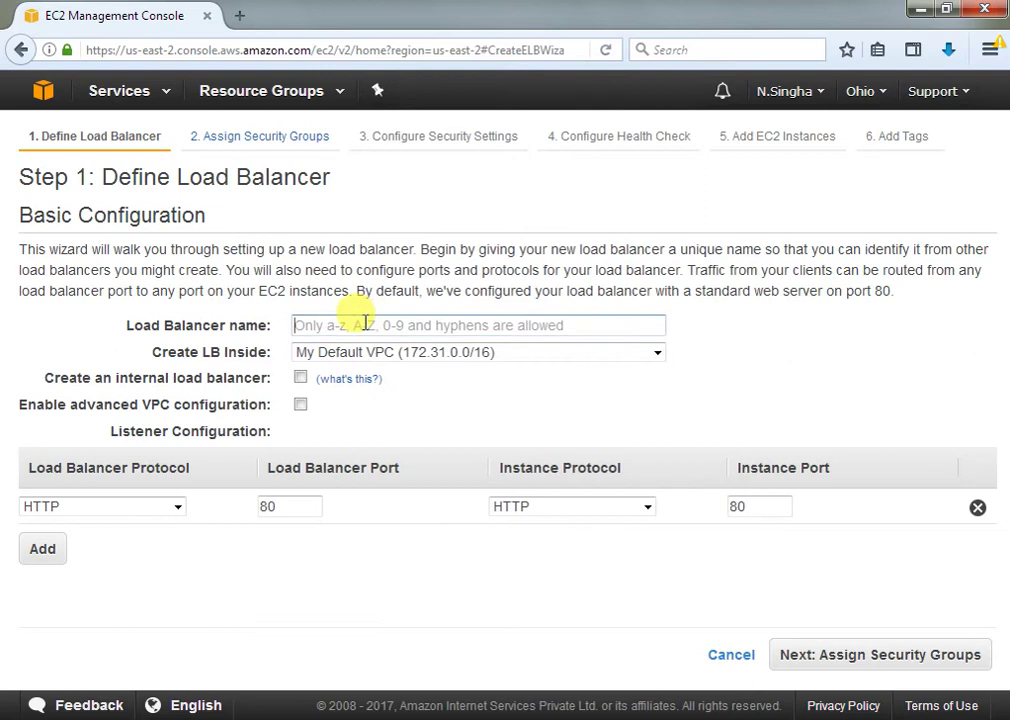
{"action": "type", "text": "e"}
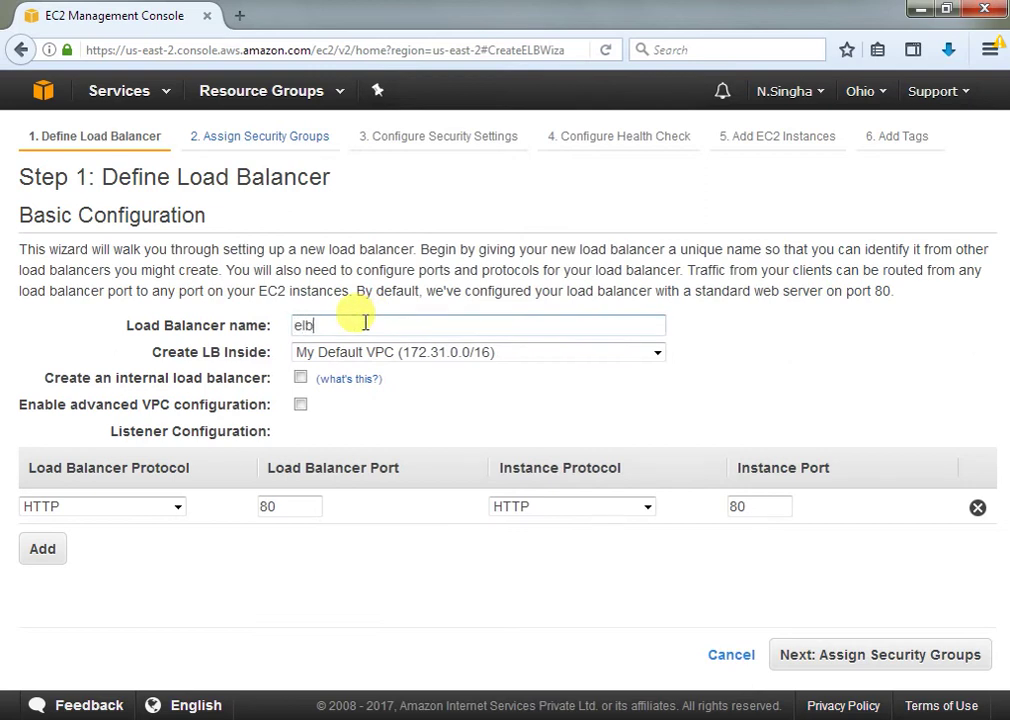
{"action": "type", "text": "lb"}
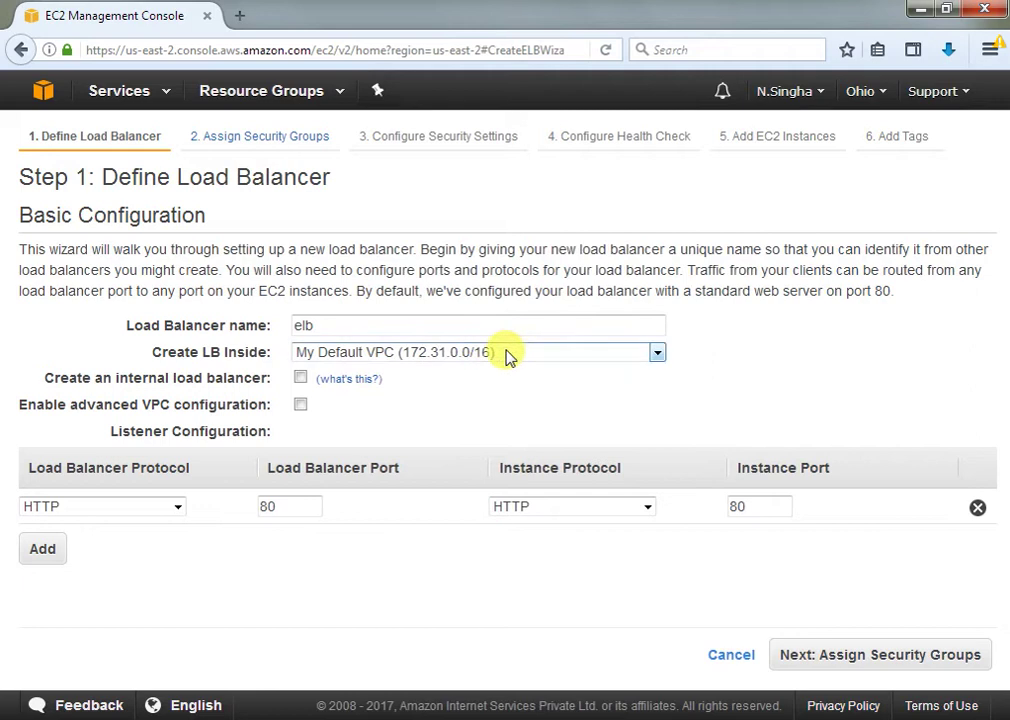
{"action": "left_click", "coordinate": [823, 656]}
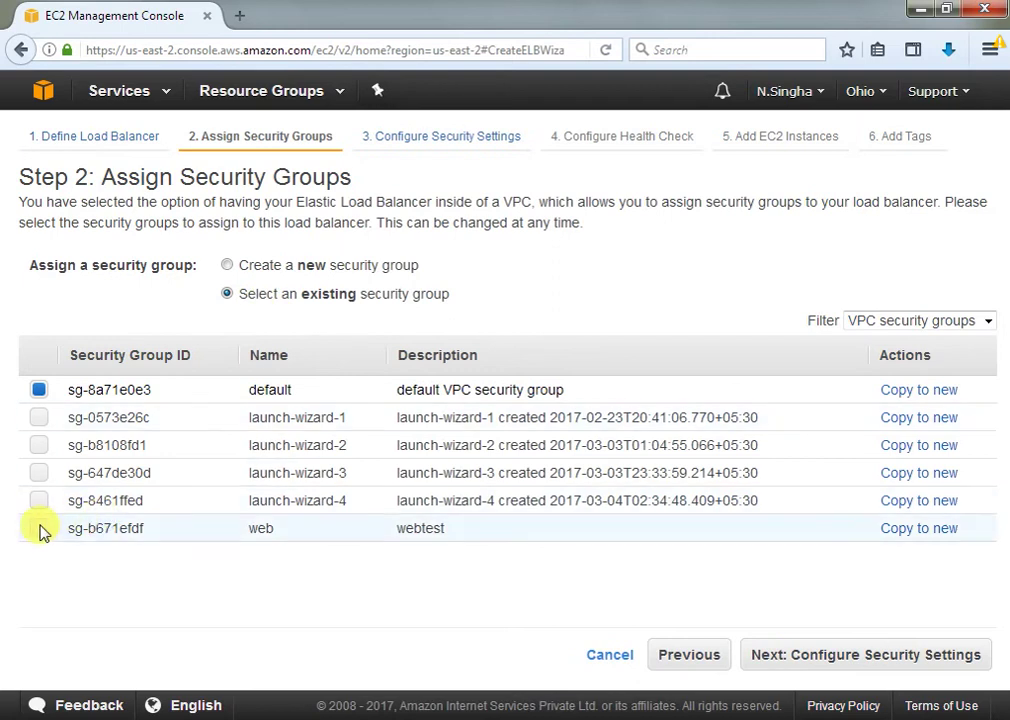
Assign the existing web security group instead of the default one and continue to the health check configuration.
{"action": "left_click", "coordinate": [38, 528]}
{"action": "left_click", "coordinate": [38, 389]}
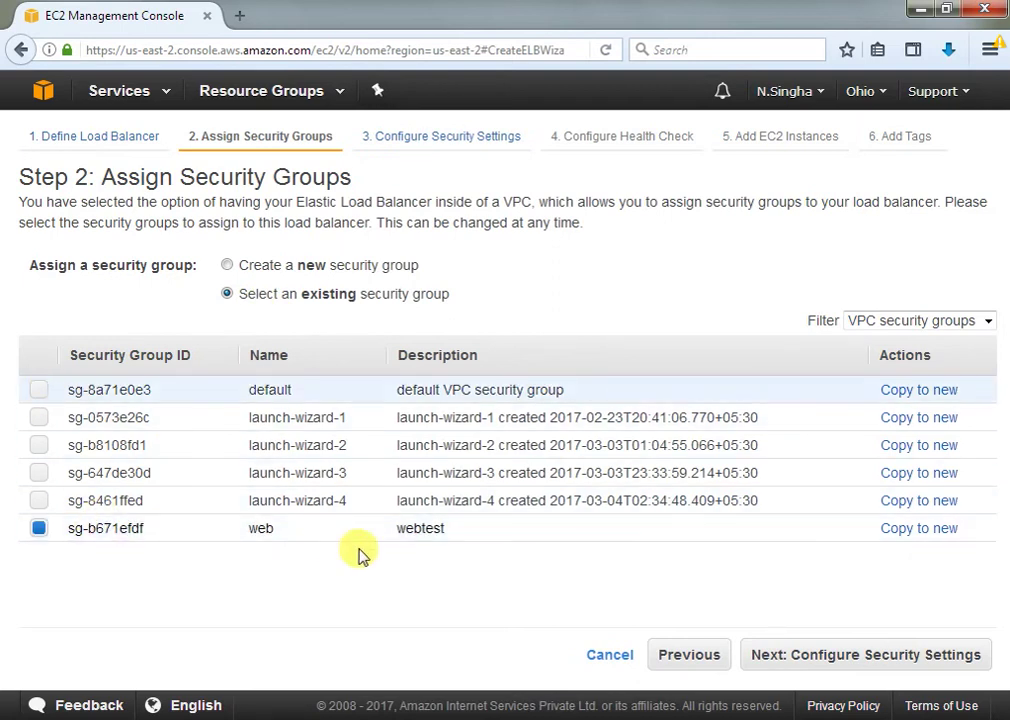
{"action": "left_click", "coordinate": [852, 656]}
{"action": "left_click", "coordinate": [860, 660]}
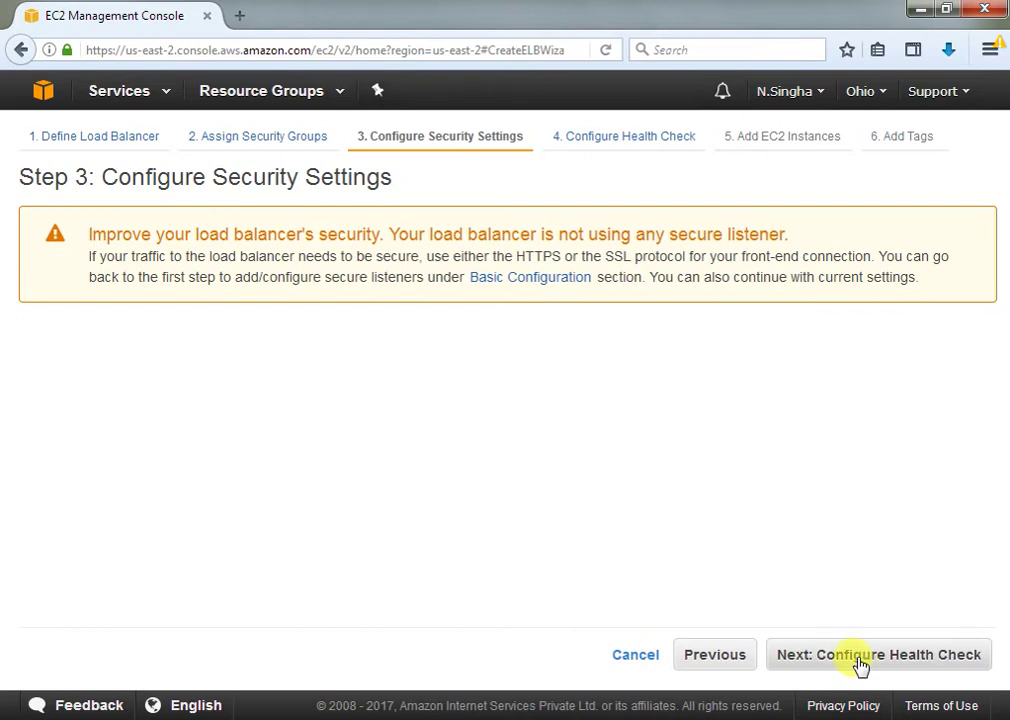
Accept the default health check and add both the linux and windows instances to the load balancer.
{"action": "left_click", "coordinate": [877, 656]}
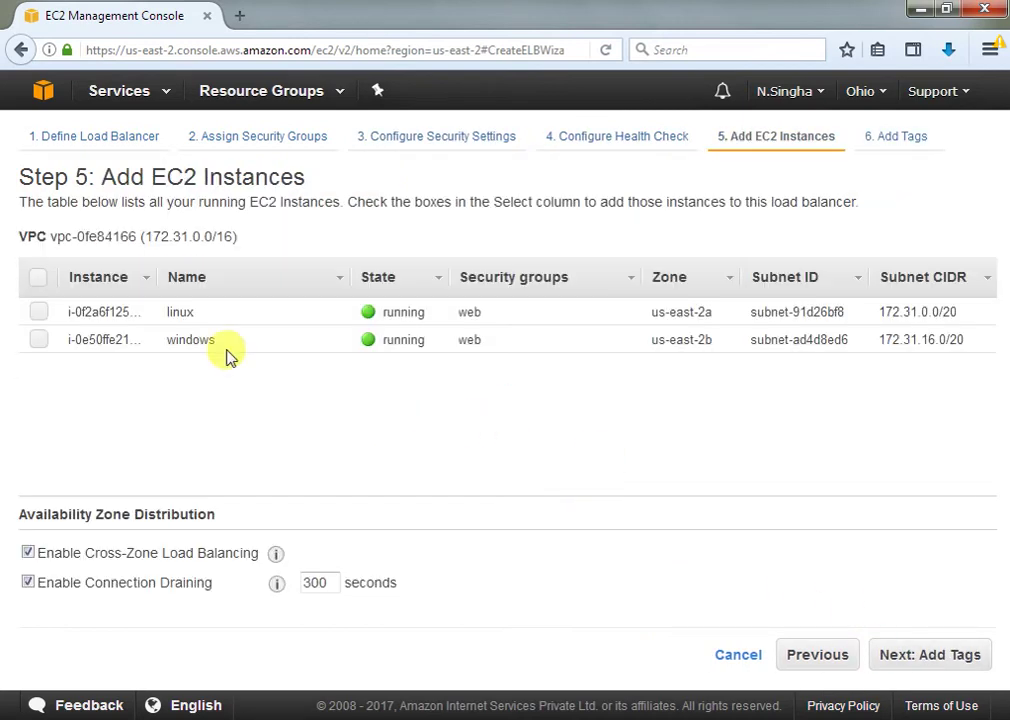
{"action": "left_click", "coordinate": [38, 278]}
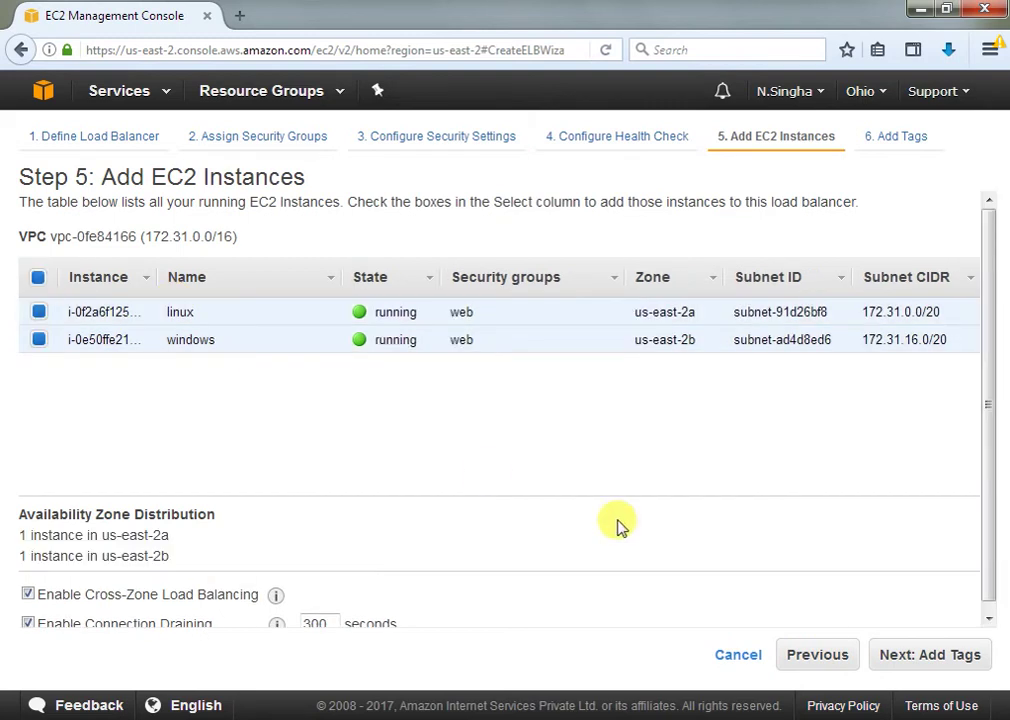
{"action": "left_click", "coordinate": [922, 660]}
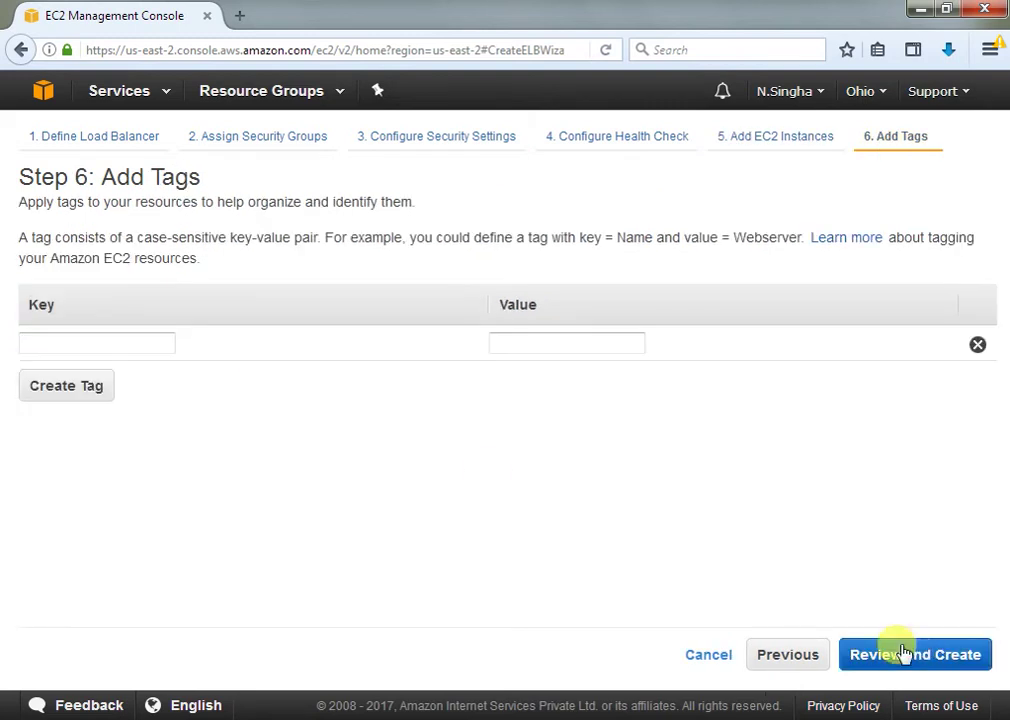
Tag the load balancer with key a and value b, create it, and return to the load balancer list.
{"action": "left_click", "coordinate": [110, 346]}
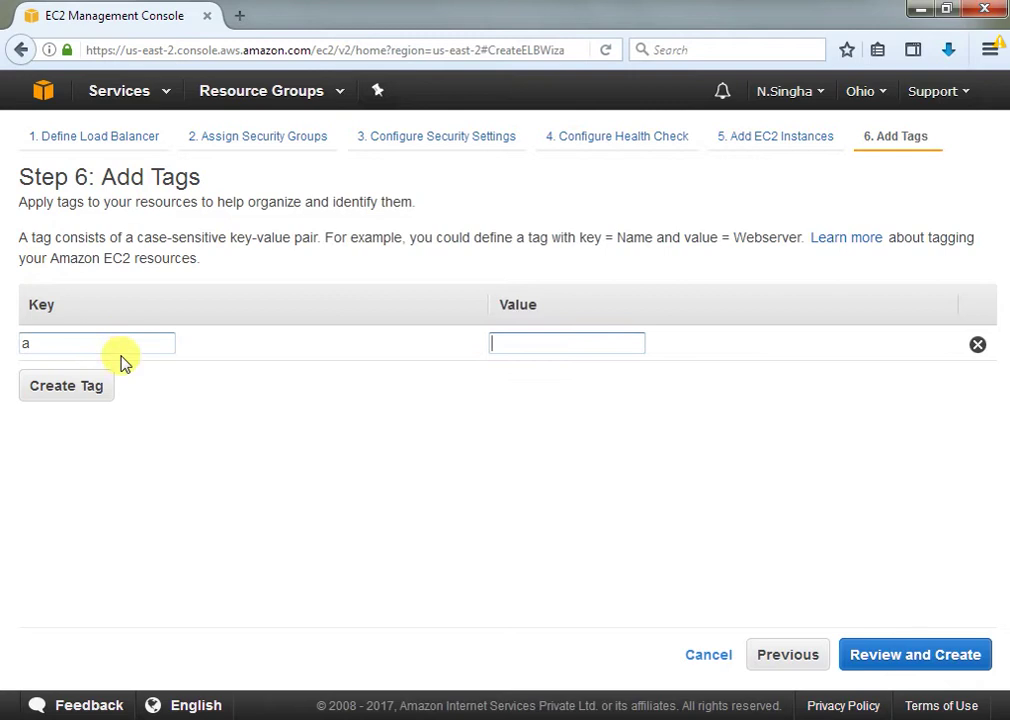
{"action": "type", "text": "b"}
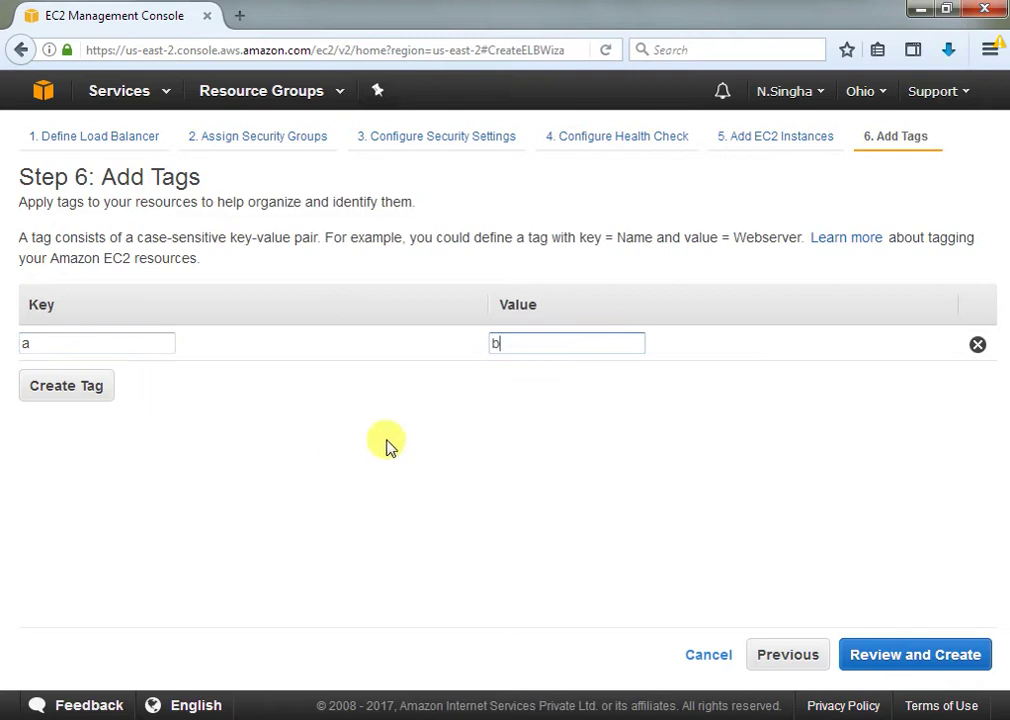
{"action": "left_click", "coordinate": [884, 669]}
{"action": "left_click", "coordinate": [983, 662]}
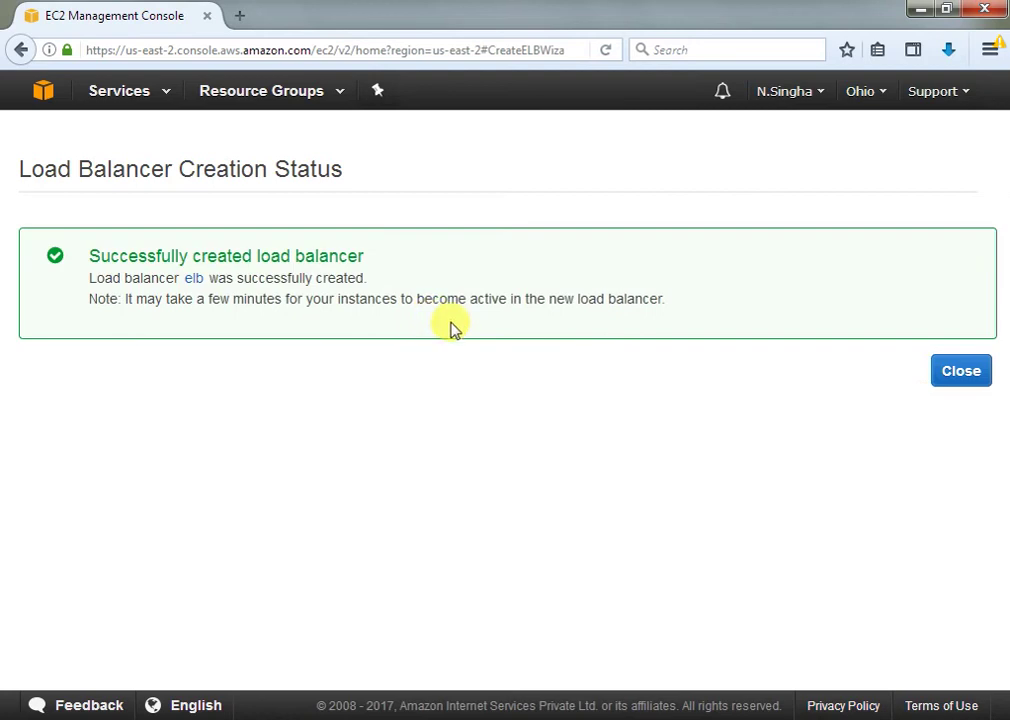
{"action": "left_click", "coordinate": [955, 377]}
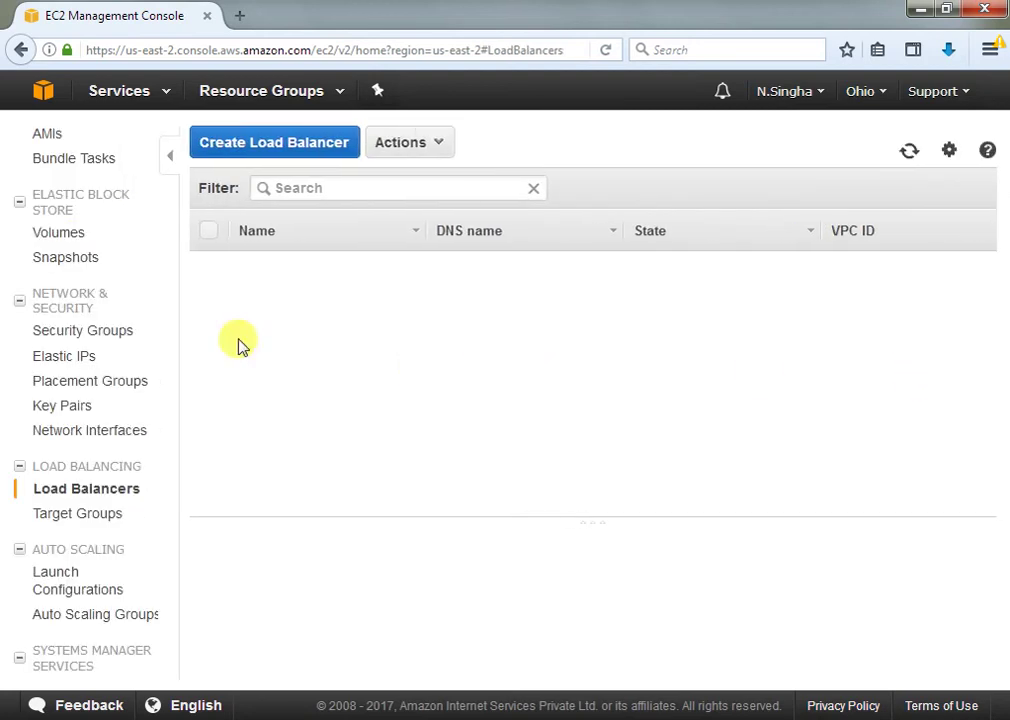
Go to the EC2 instances list and show the details of the linux instance.
{"action": "scroll", "coordinate": [183, 212], "scroll_direction": "up", "scroll_amount": 1}
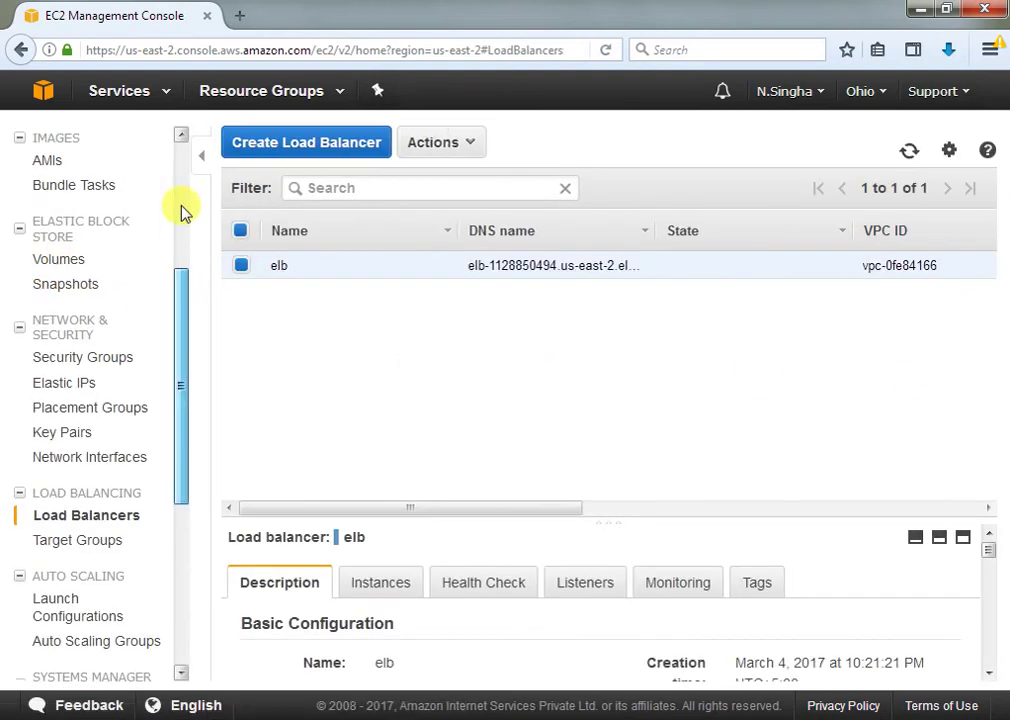
{"action": "scroll", "coordinate": [120, 230], "scroll_direction": "up", "scroll_amount": 2}
{"action": "left_click", "coordinate": [72, 250]}
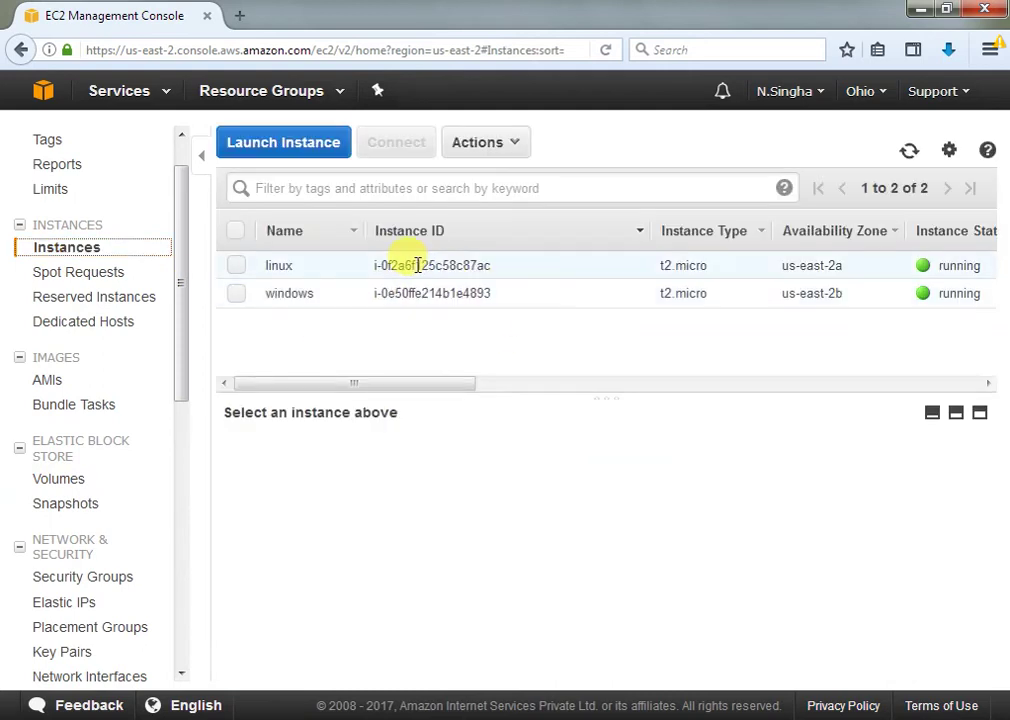
{"action": "left_click", "coordinate": [416, 265]}
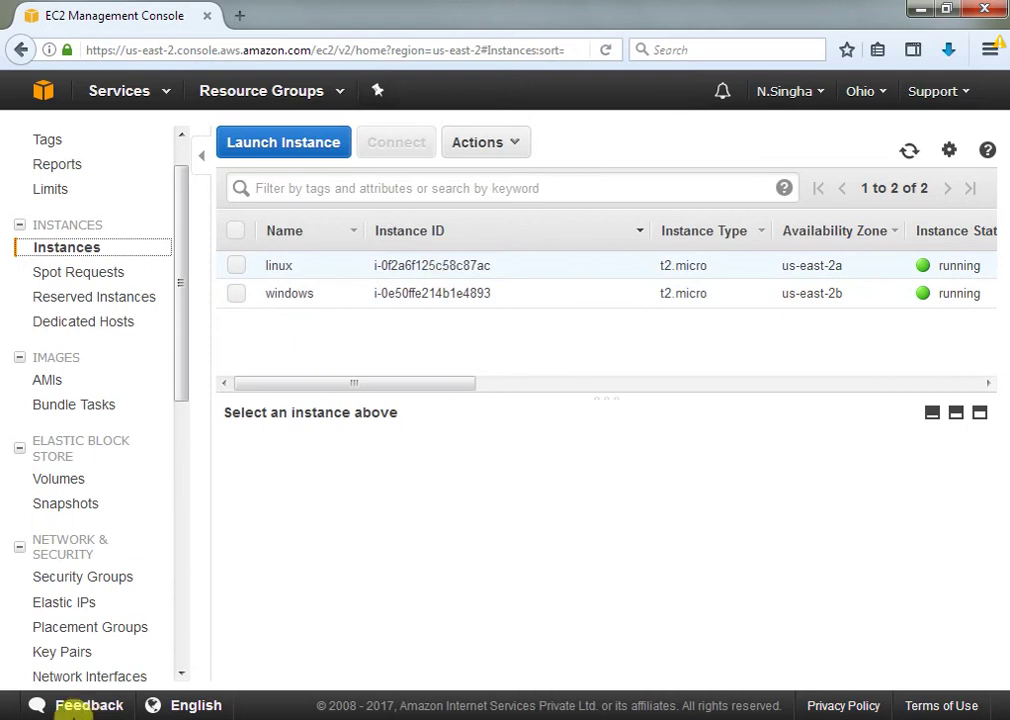
Switch to PuTTYgen and load the private key file webtest.pem from Downloads.
{"action": "key", "text": "super"}
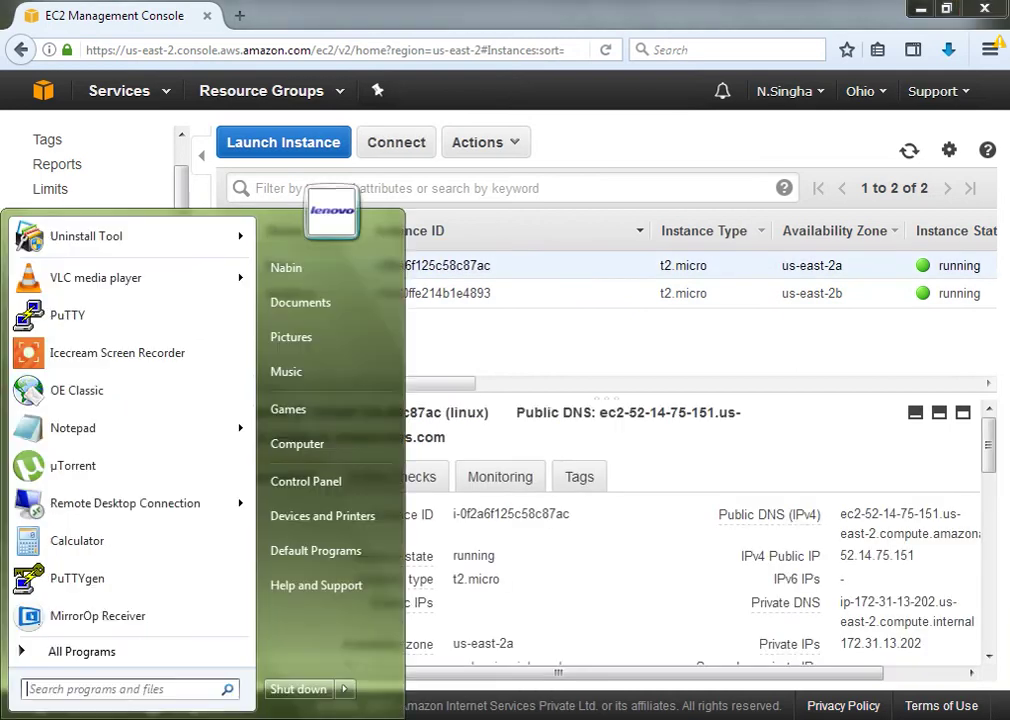
{"action": "left_click", "coordinate": [127, 580]}
{"action": "left_click", "coordinate": [667, 472]}
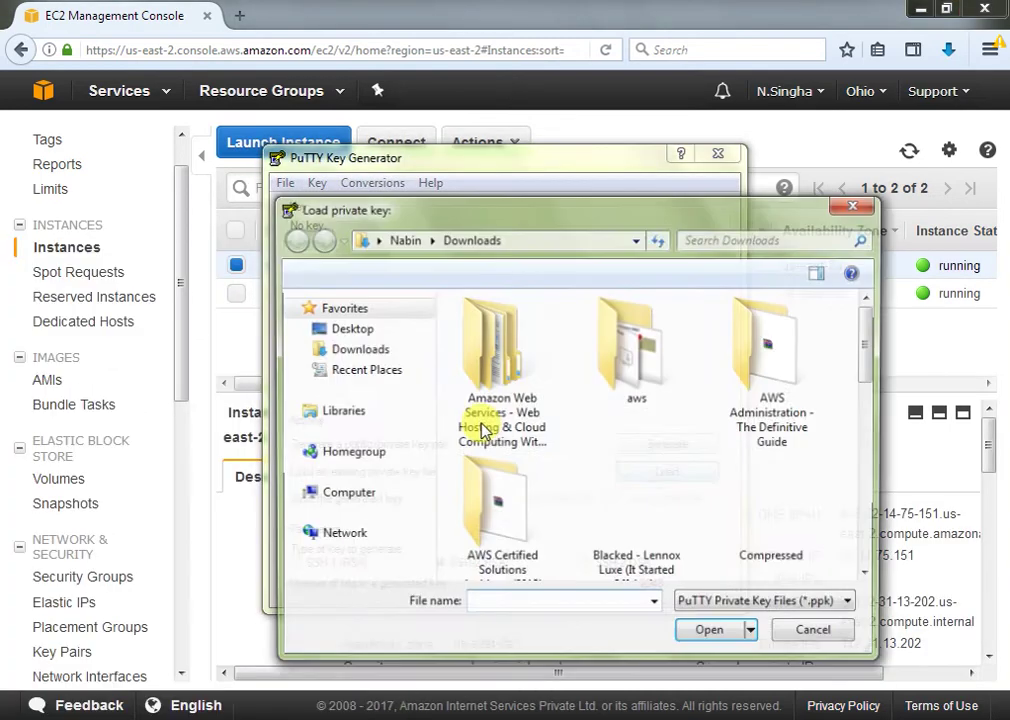
{"action": "type", "text": "we"}
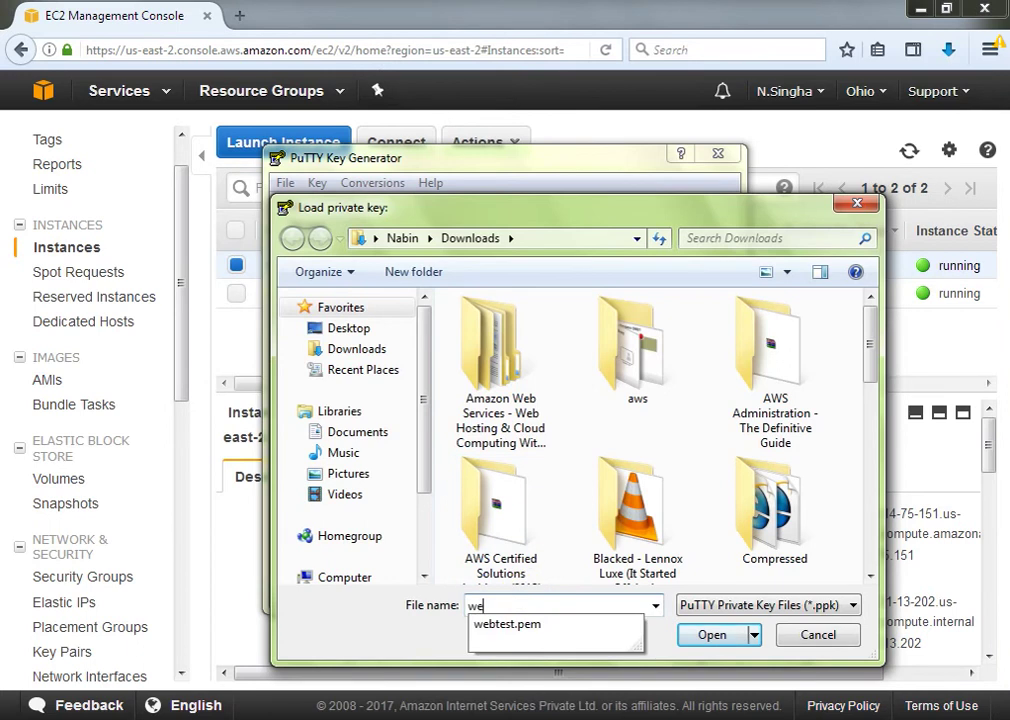
{"action": "left_click", "coordinate": [522, 626]}
{"action": "left_click", "coordinate": [710, 634]}
{"action": "left_click", "coordinate": [622, 457]}
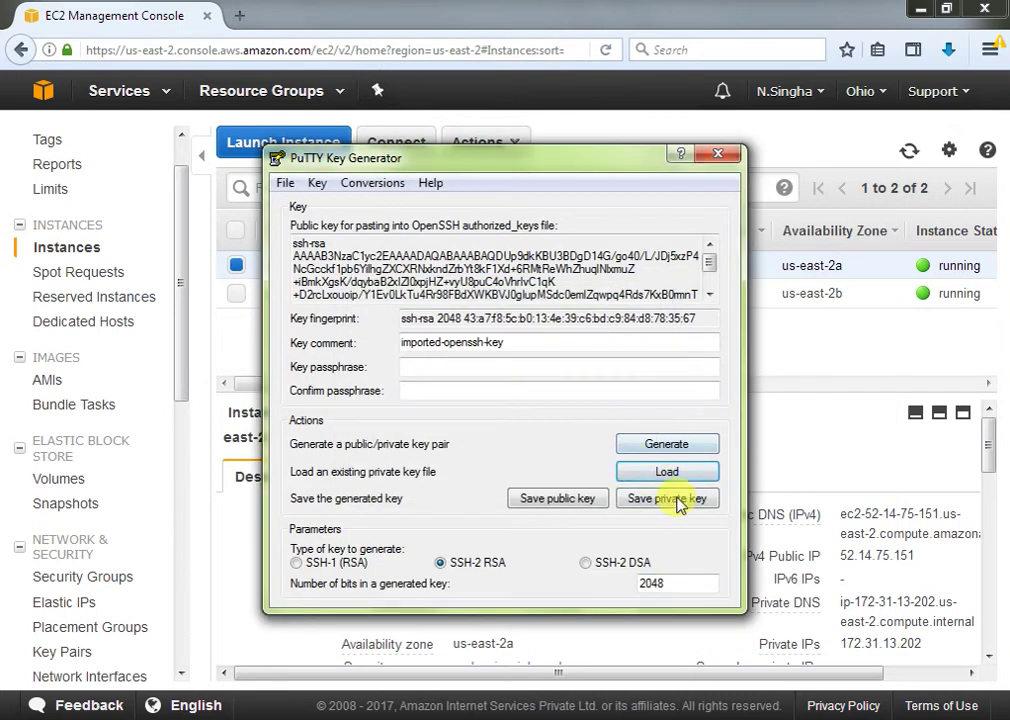
Save the loaded private key without a passphrase as the PuTTY key file webtest in Downloads and close PuTTYgen.
{"action": "left_click", "coordinate": [672, 497]}
{"action": "left_click", "coordinate": [524, 445]}
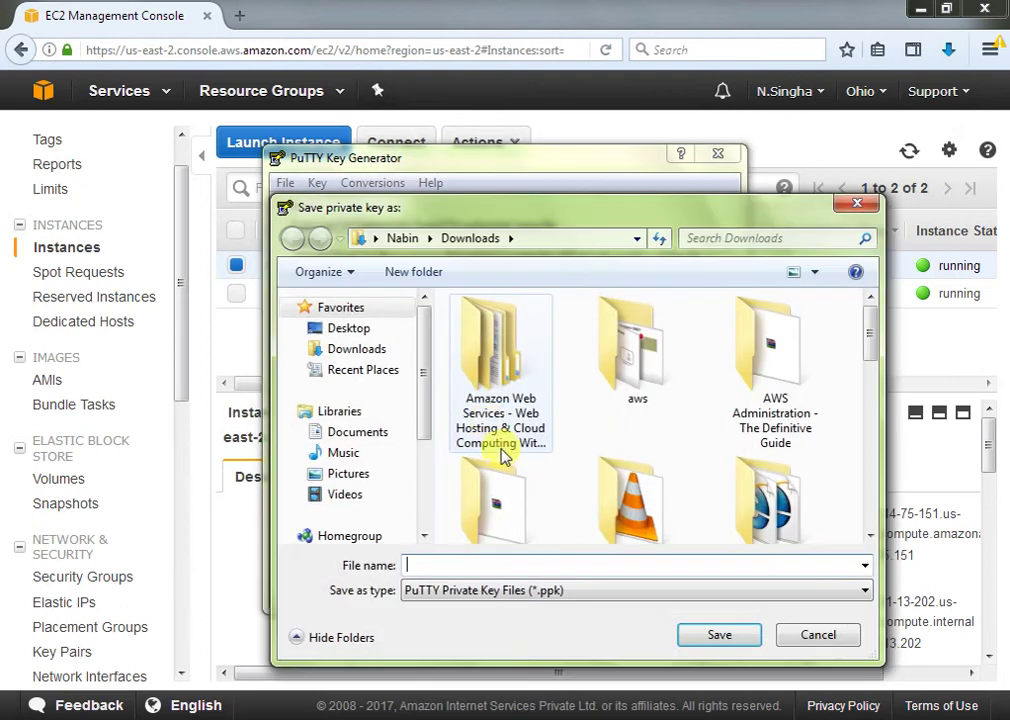
{"action": "type", "text": "we"}
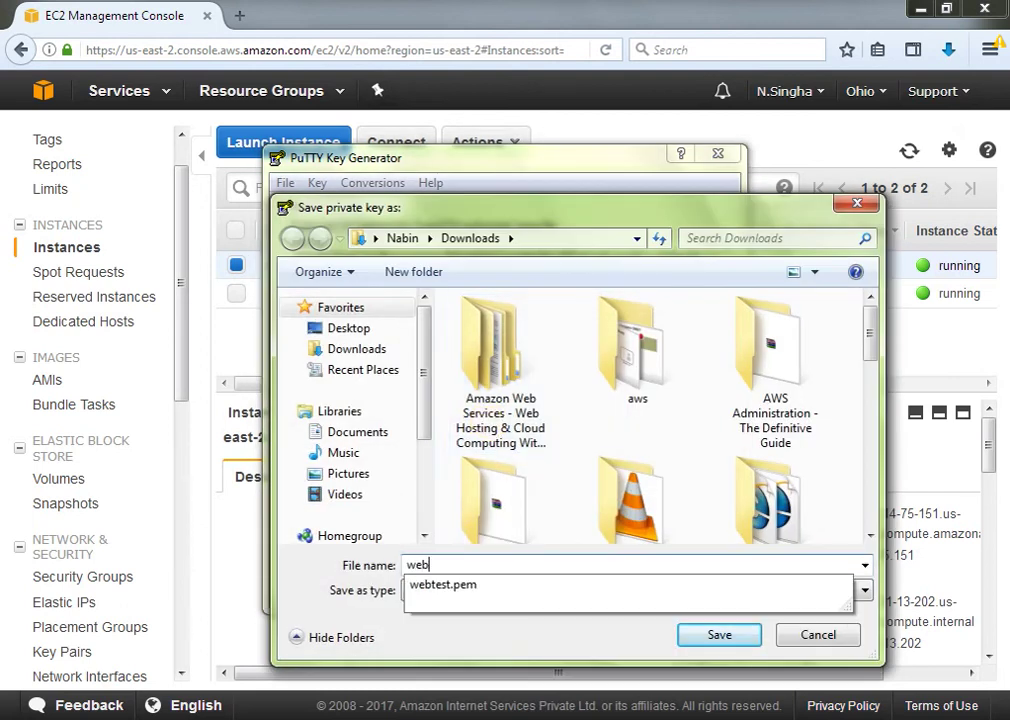
{"action": "type", "text": "b"}
{"action": "left_click", "coordinate": [504, 581]}
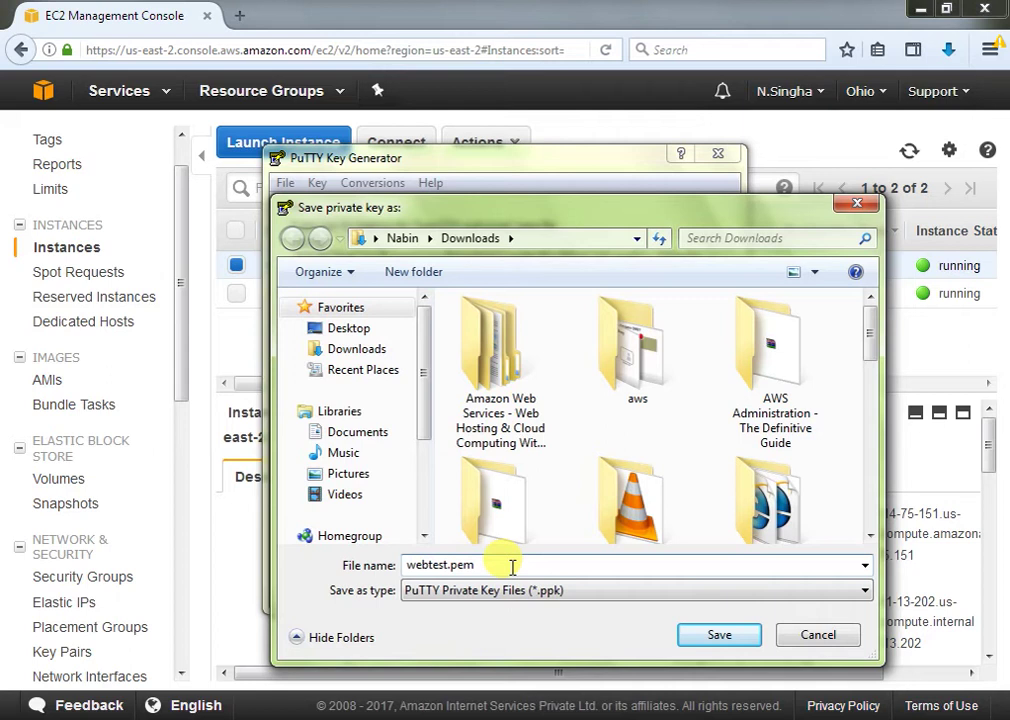
{"action": "key", "text": "BackSpace"}
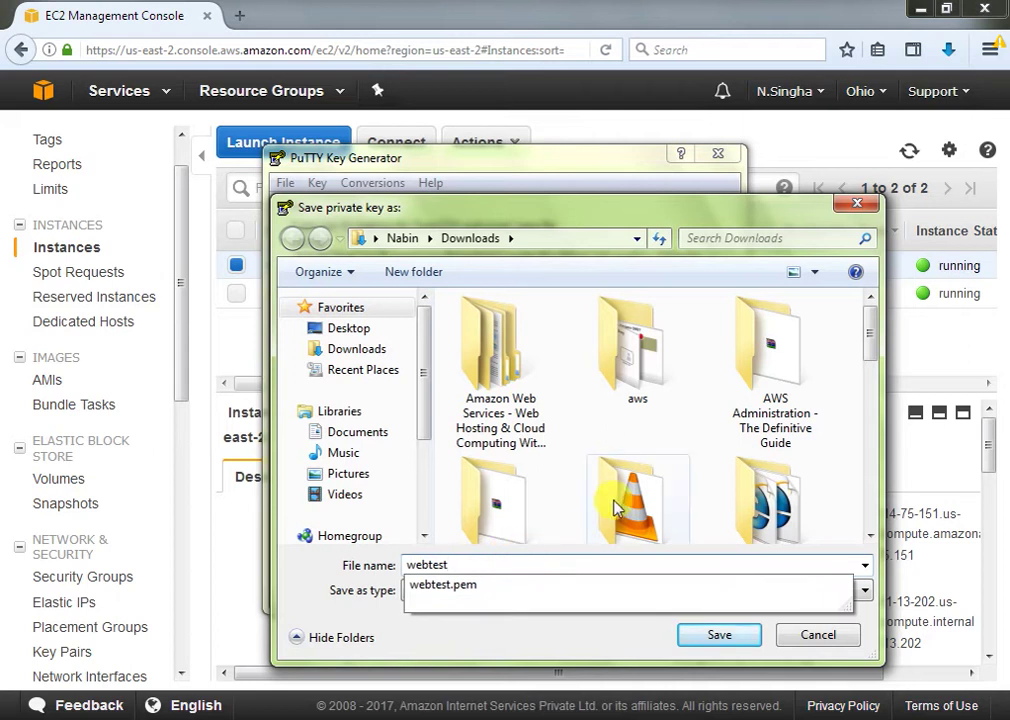
{"action": "left_click", "coordinate": [770, 625]}
{"action": "left_click", "coordinate": [738, 633]}
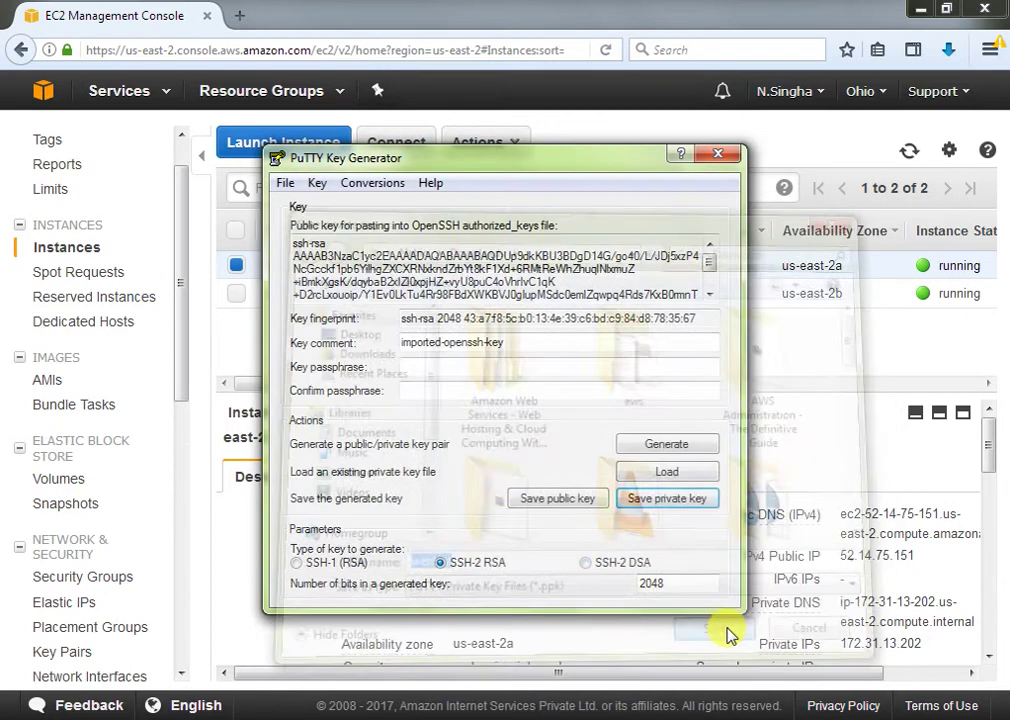
{"action": "left_click", "coordinate": [717, 158]}
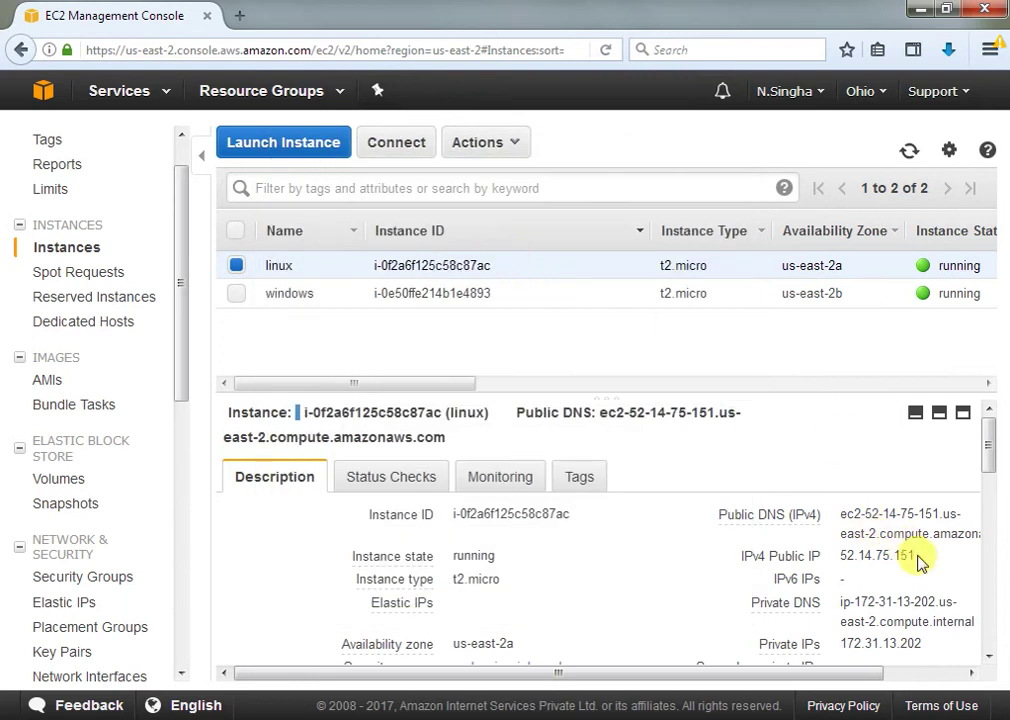
Copy the linux instance's public IPv4 address and enter it as the host name of a new PuTTY session.
{"action": "left_click_drag", "start_coordinate": [917, 556], "coordinate": [842, 555]}
{"action": "right_click", "coordinate": [857, 549]}
{"action": "left_click", "coordinate": [863, 572]}
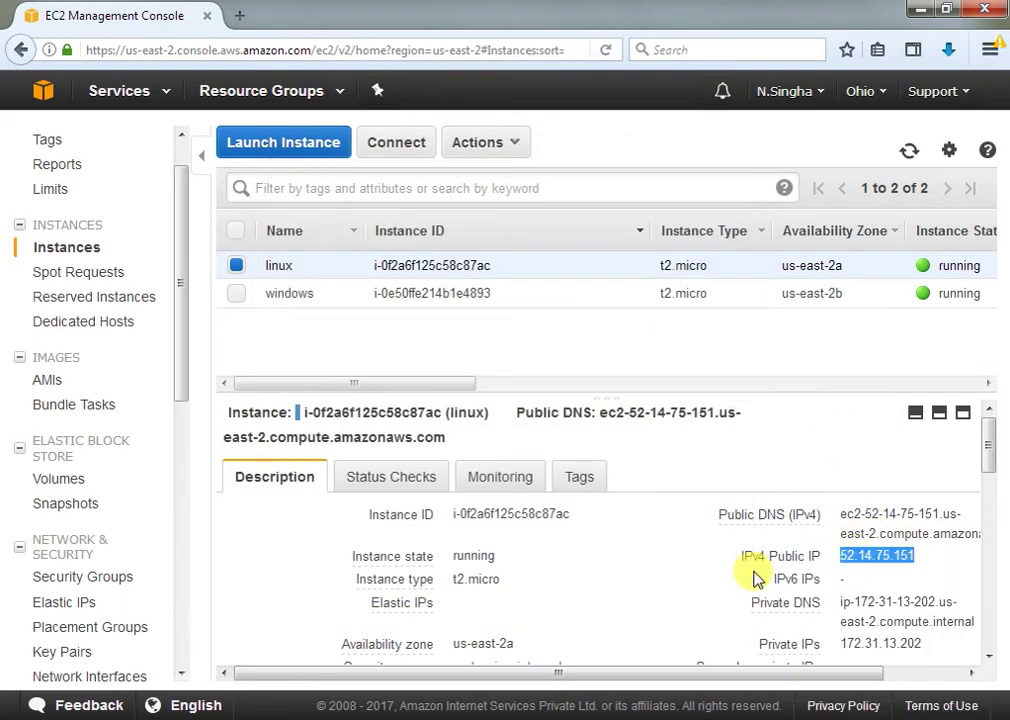
{"action": "key", "text": "super"}
{"action": "left_click", "coordinate": [90, 318]}
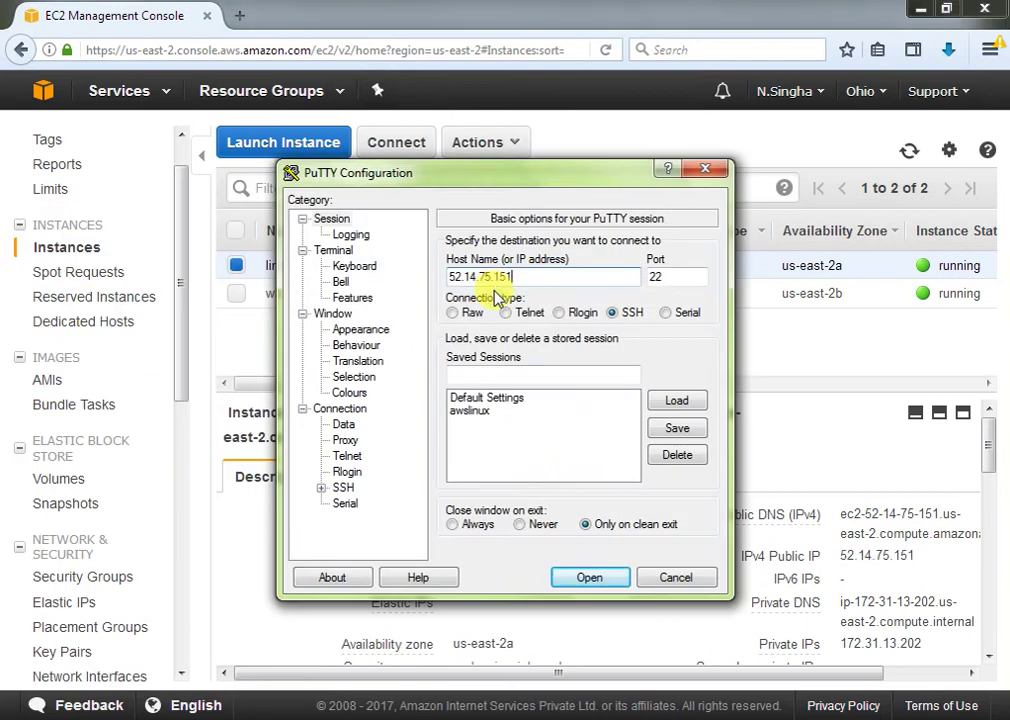
Set webtest.ppk from Downloads as the private key file for the session's SSH authentication.
{"action": "left_click", "coordinate": [321, 487]}
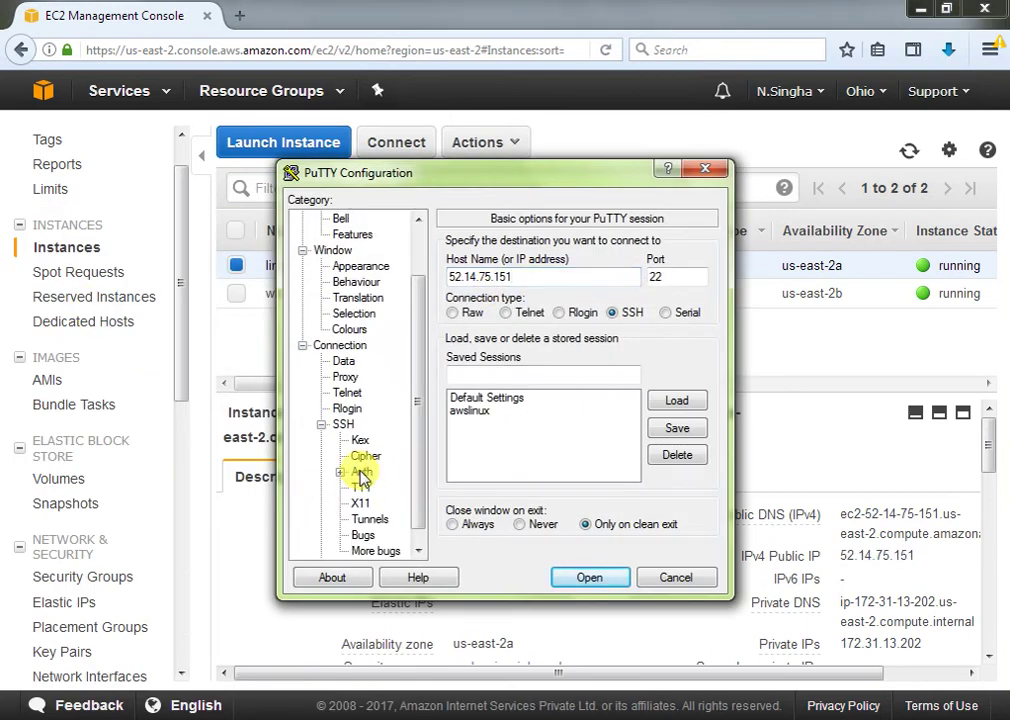
{"action": "left_click", "coordinate": [358, 472]}
{"action": "left_click", "coordinate": [674, 444]}
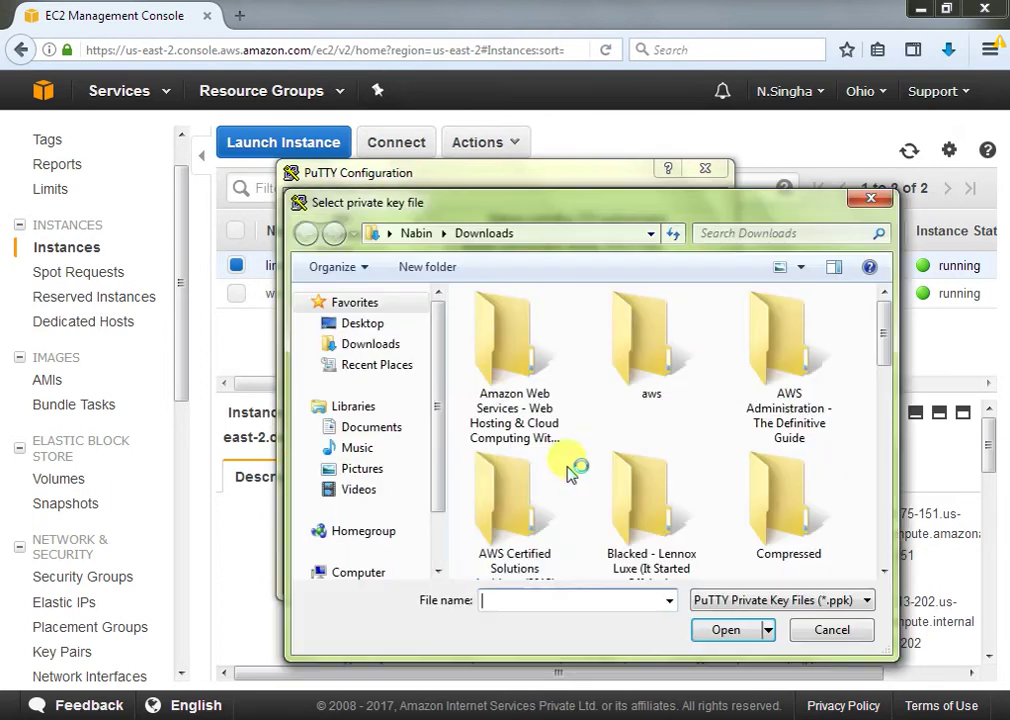
{"action": "type", "text": "we"}
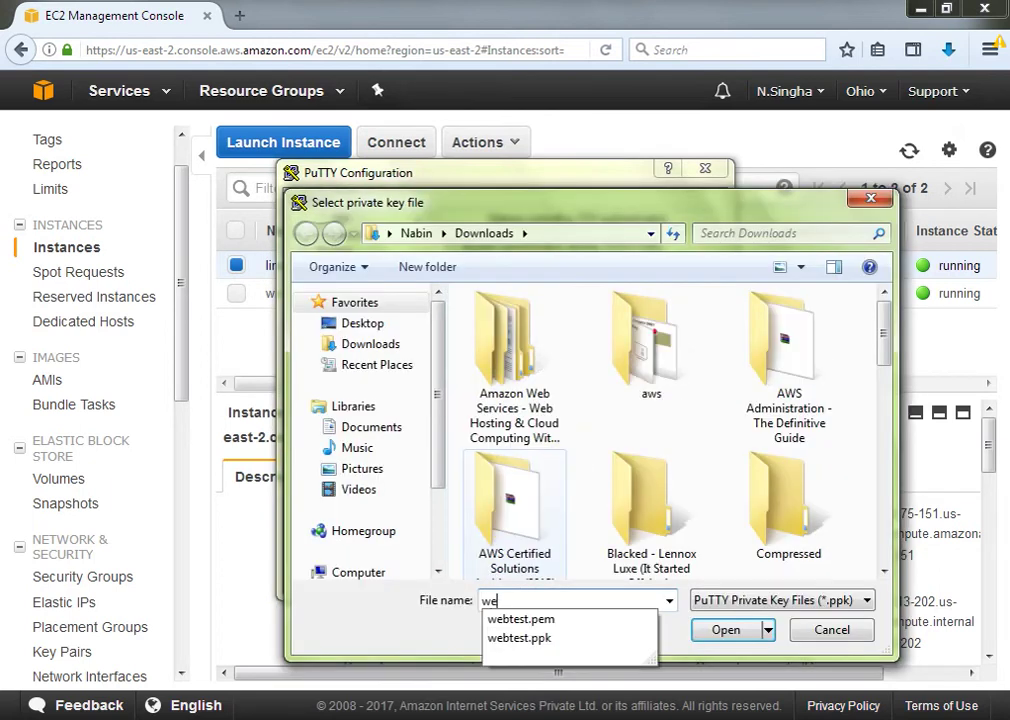
{"action": "left_click", "coordinate": [530, 638]}
{"action": "left_click", "coordinate": [720, 632]}
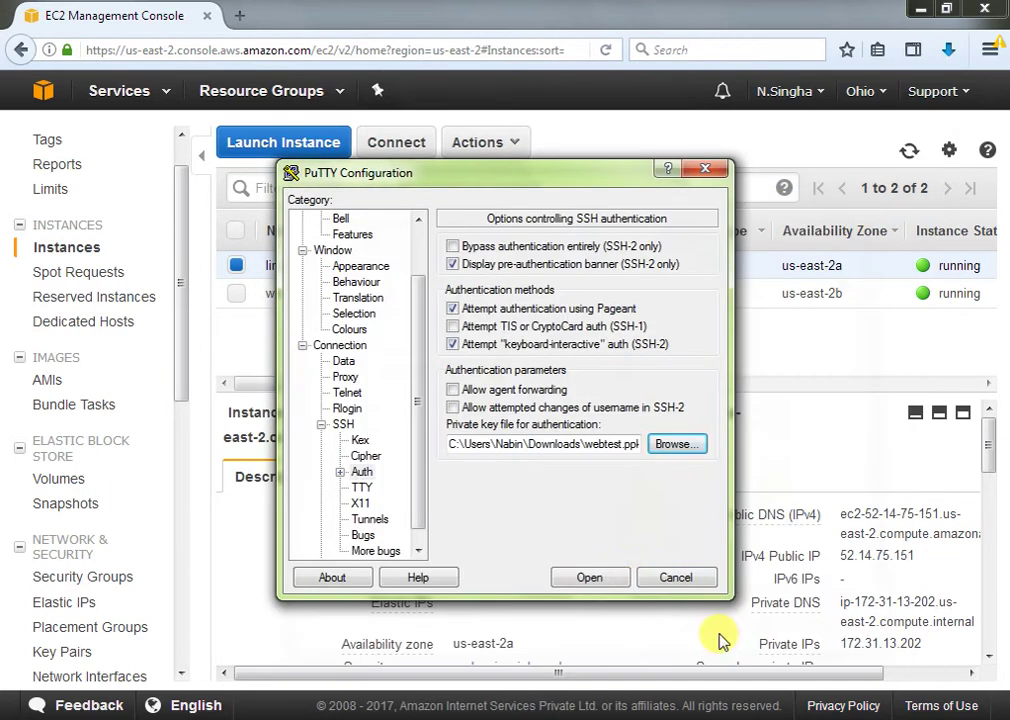
Connect to the linux instance as ec2-user, trusting and caching its host key, and switch to root with sudo -i.
{"action": "left_click", "coordinate": [615, 587]}
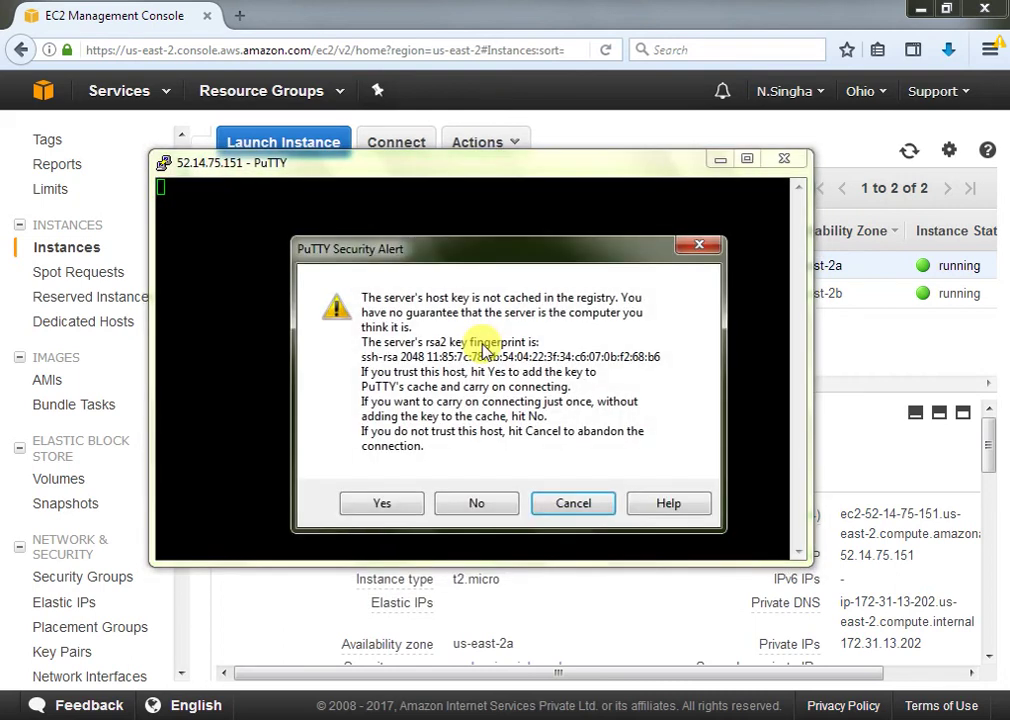
{"action": "left_click", "coordinate": [383, 503]}
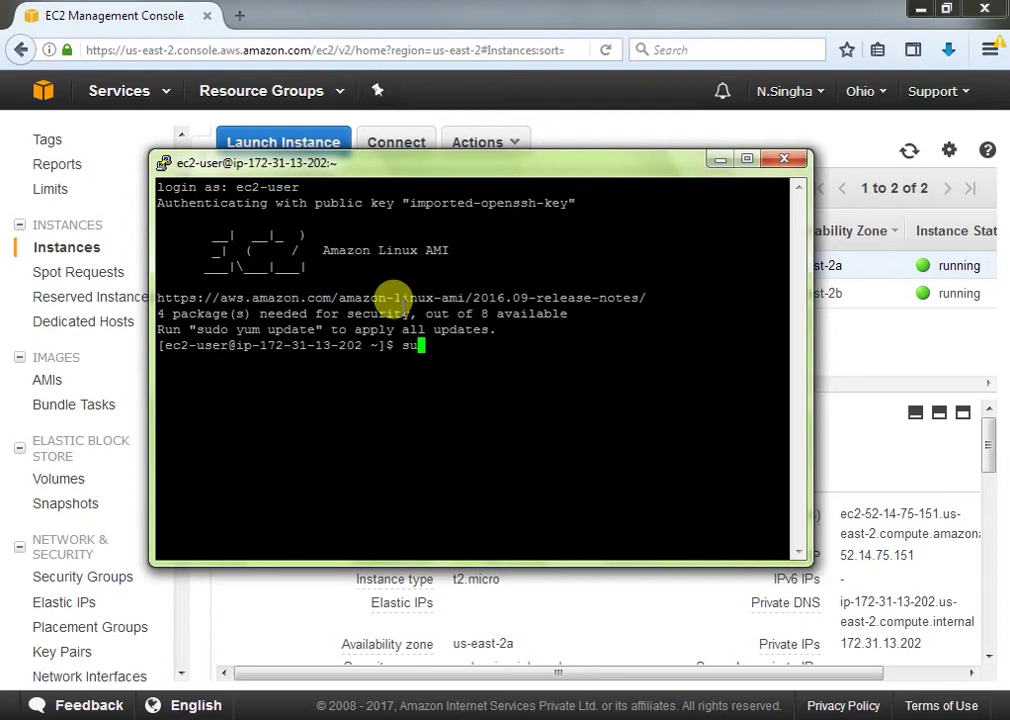
{"action": "type", "text": "i"}
{"action": "key", "text": "Return"}
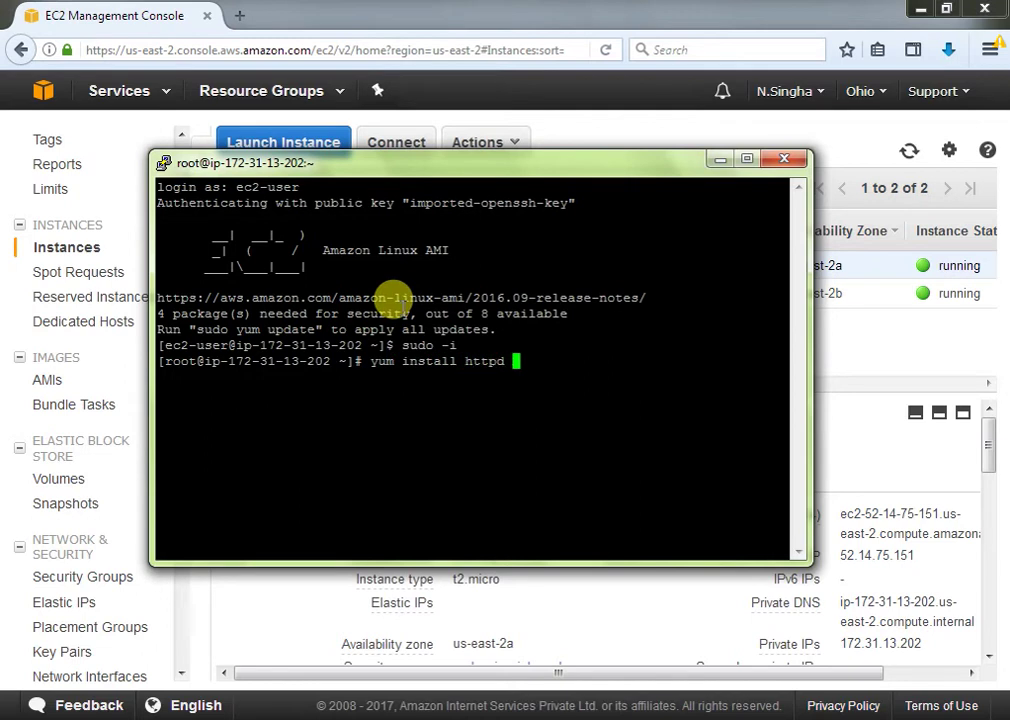
Install the httpd package on the linux instance with yum, answering yes to its confirmation.
{"action": "type", "text": "y"}
{"action": "key", "text": "Return"}
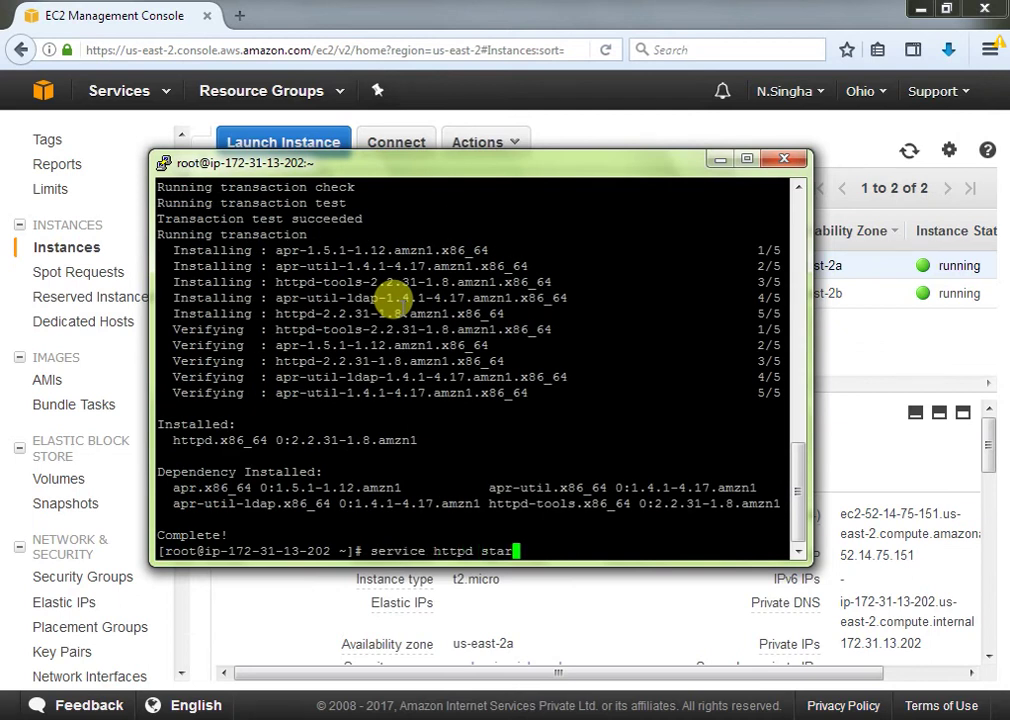
Start the httpd service and enable it at boot with chkconfig httpd on.
{"action": "type", "text": "service httpd start"}
{"action": "key", "text": "Return"}
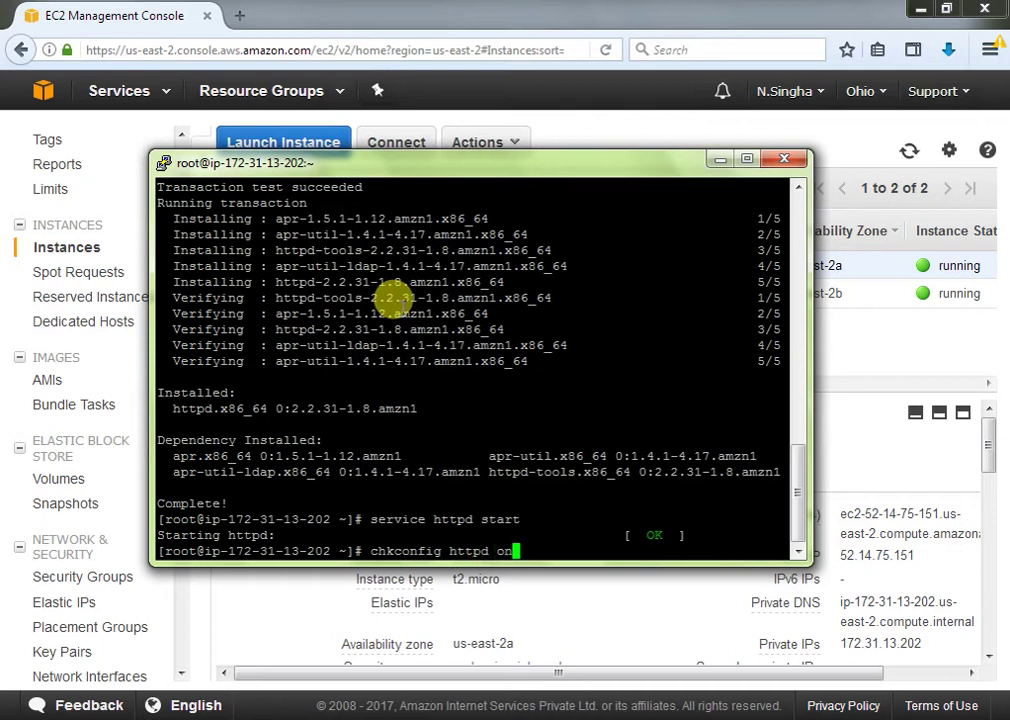
{"action": "key", "text": "Return"}
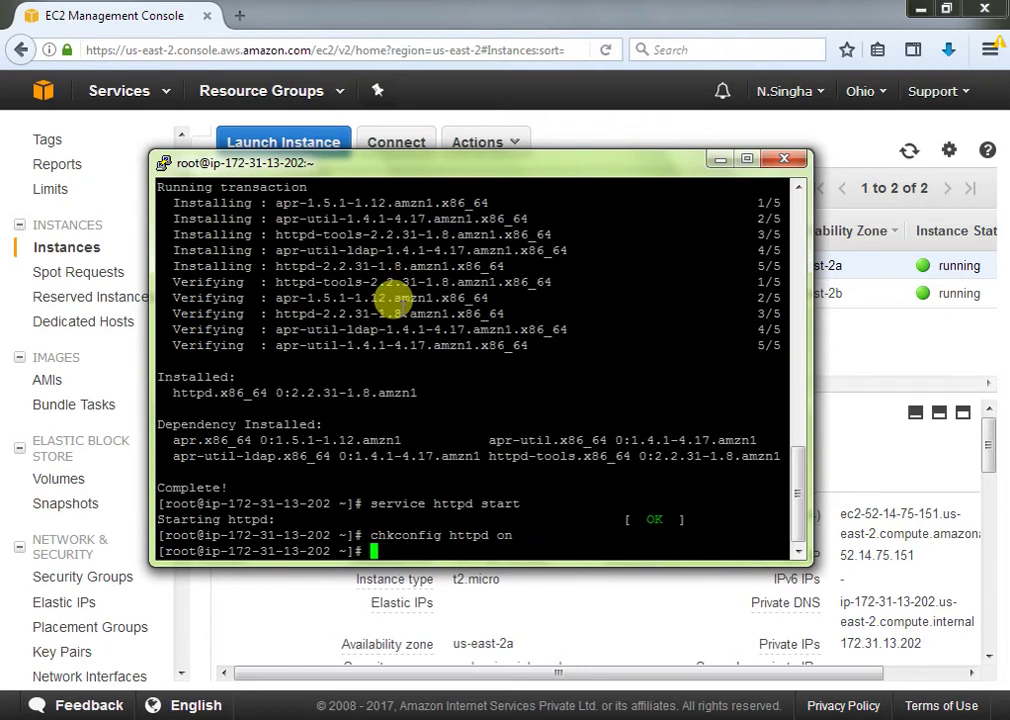
Create /var/www/html/index.html with cat, containing the line "hello Linux".
{"action": "type", "text": "cat > /var/www/"}
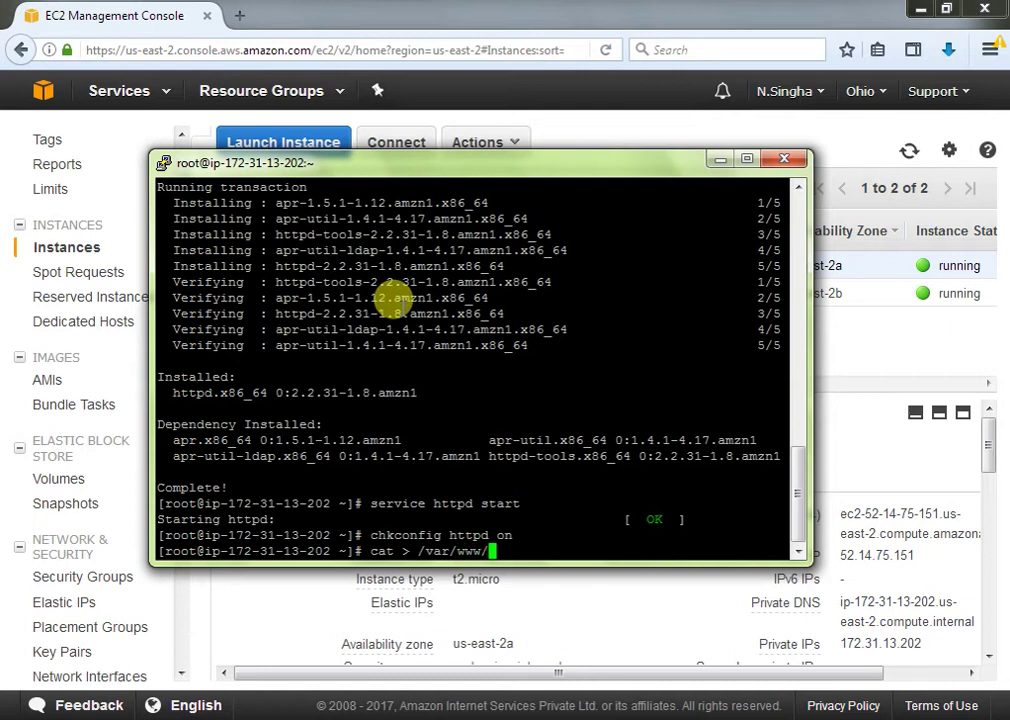
{"action": "type", "text": "ml/index.h"}
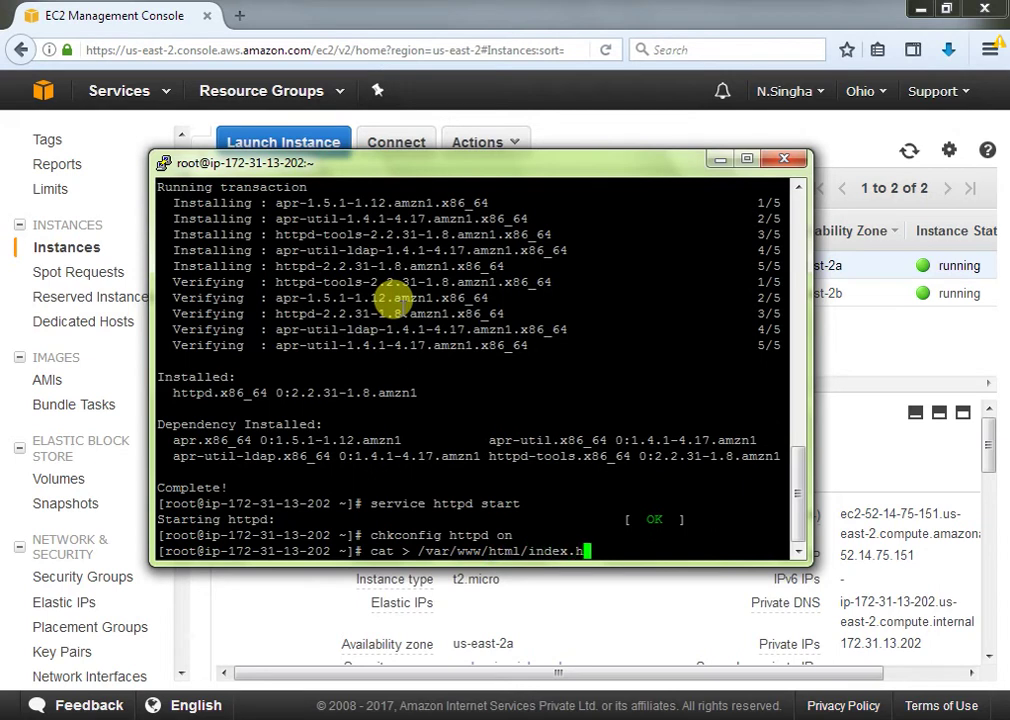
{"action": "key", "text": "Return"}
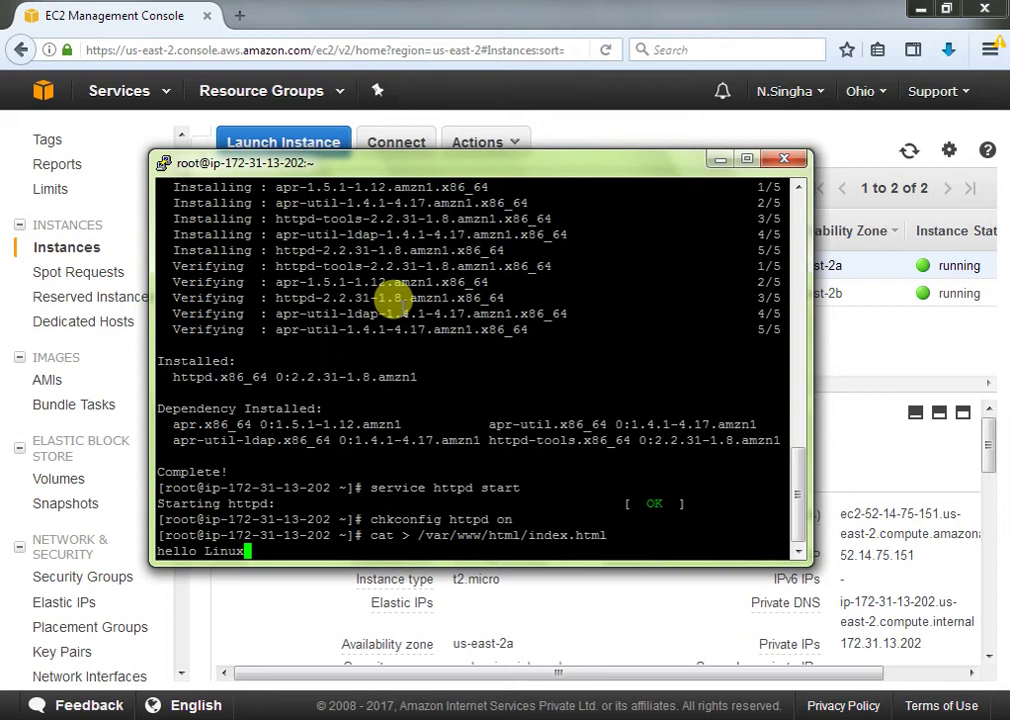
{"action": "key", "text": "Return"}
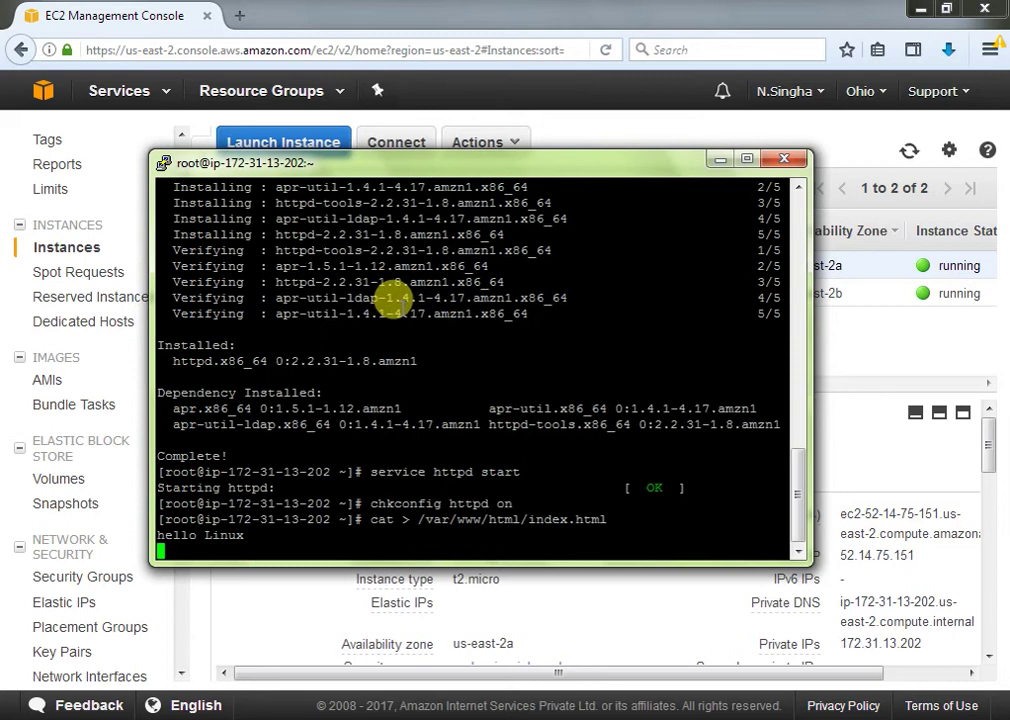
{"action": "key", "text": "ctrl+d"}
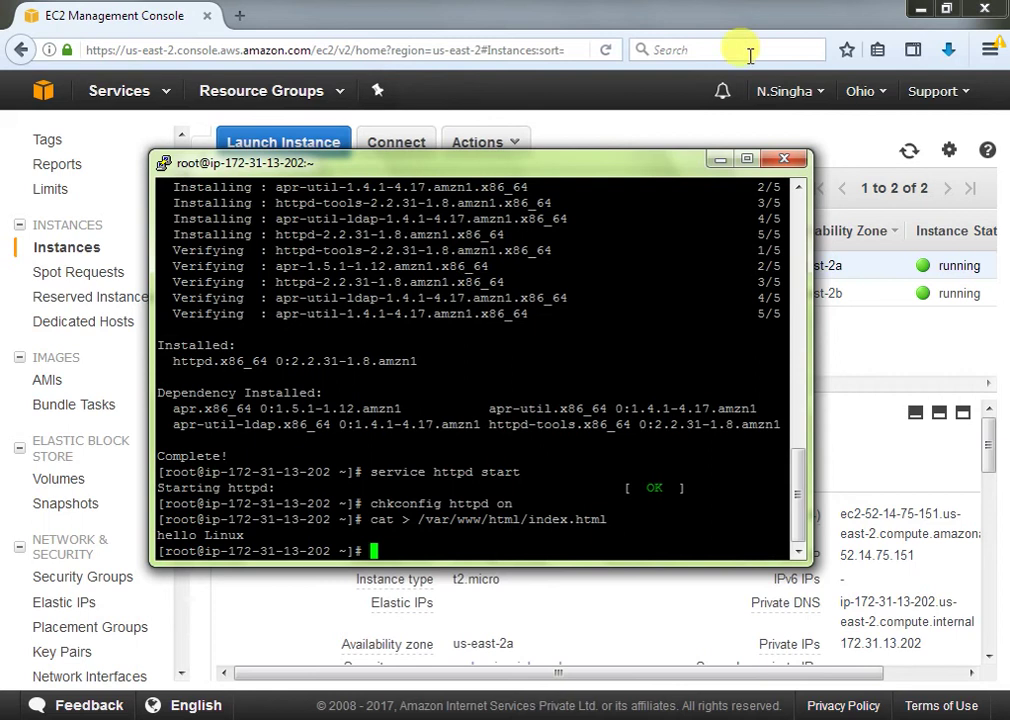
Copy the linux instance's public IPv4 address from the EC2 console and open it in a new browser tab to check the web page.
{"action": "left_click", "coordinate": [717, 158]}
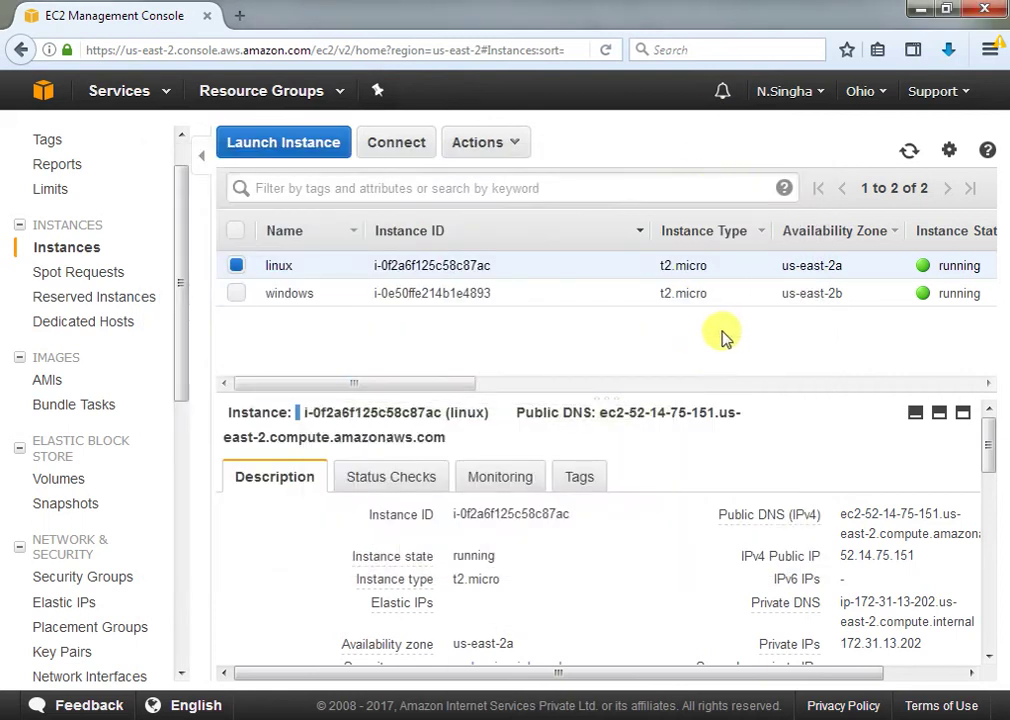
{"action": "double_click", "coordinate": [908, 556]}
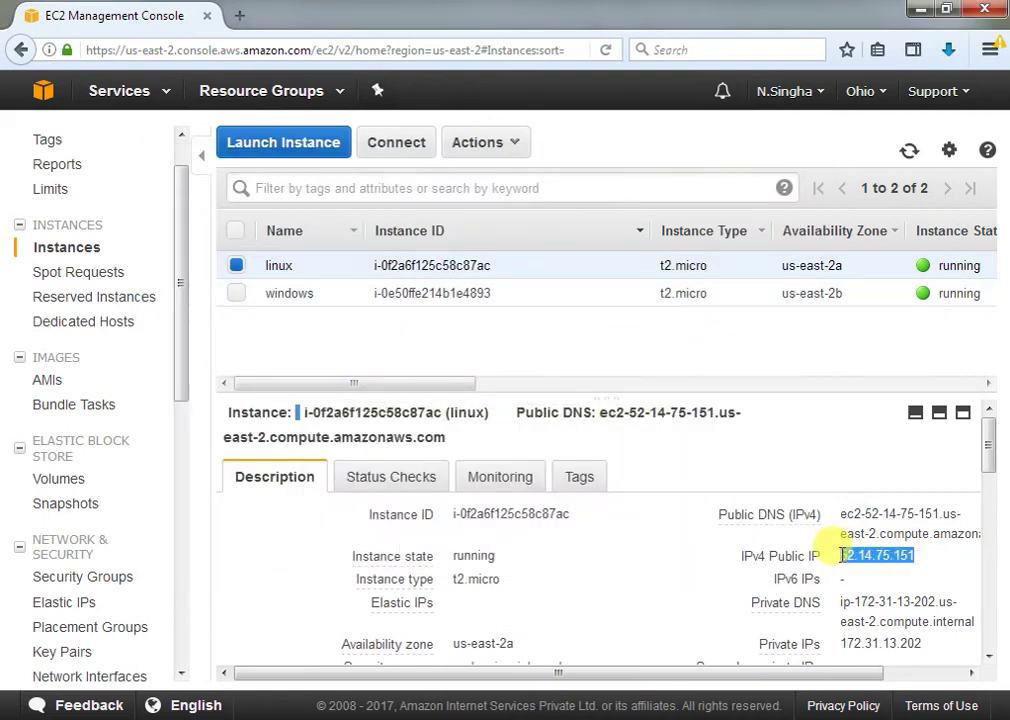
{"action": "right_click", "coordinate": [840, 557]}
{"action": "left_click", "coordinate": [857, 573]}
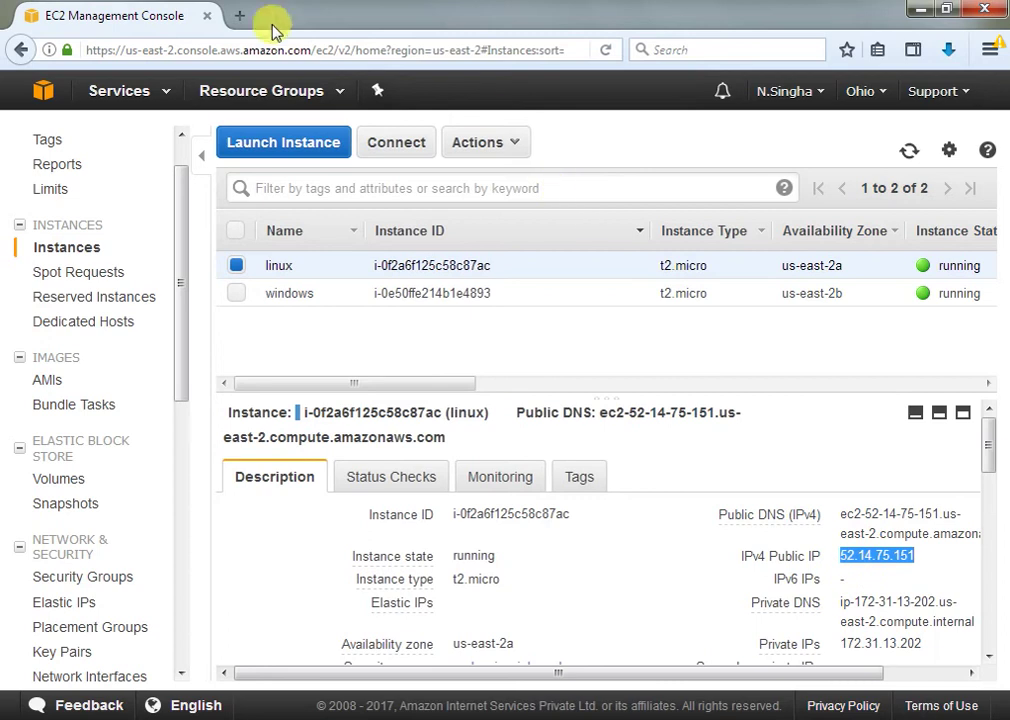
{"action": "left_click", "coordinate": [240, 16]}
{"action": "right_click", "coordinate": [220, 50]}
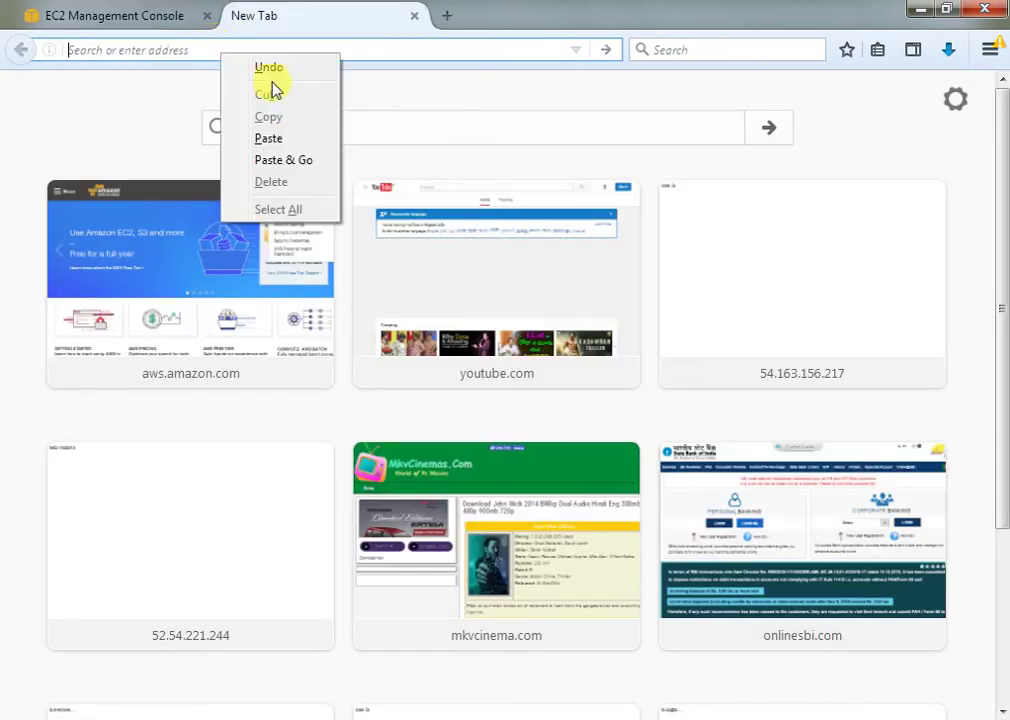
{"action": "left_click", "coordinate": [287, 162]}
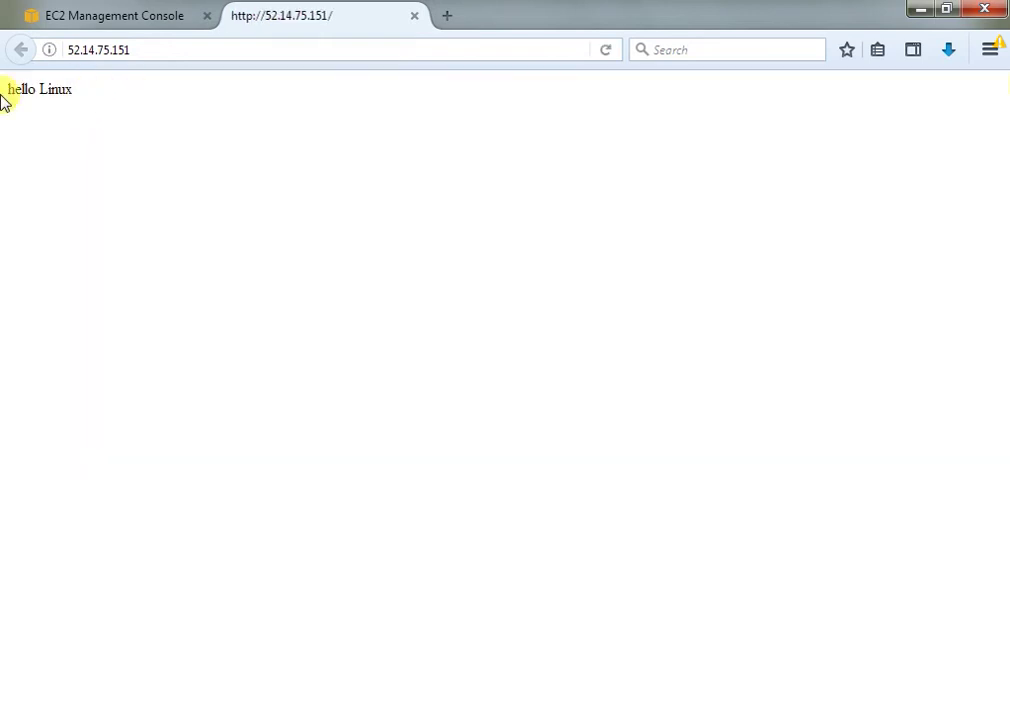
{"action": "triple_click", "coordinate": [3, 92]}
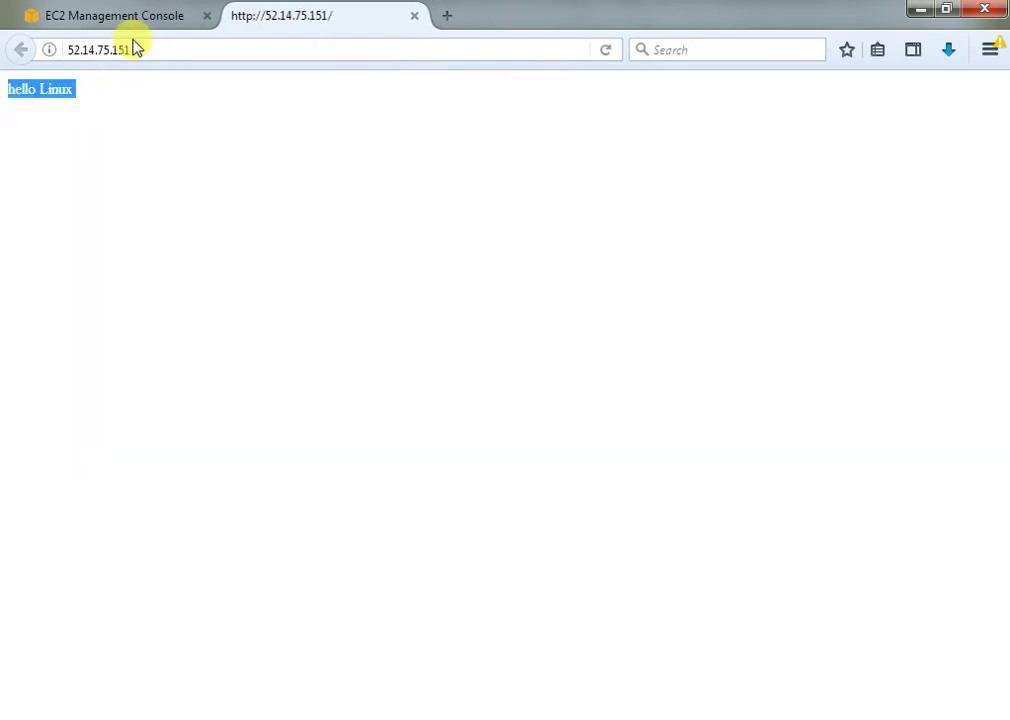
Return to the EC2 console and close the PuTTY session to the linux instance.
{"action": "left_click", "coordinate": [160, 16]}
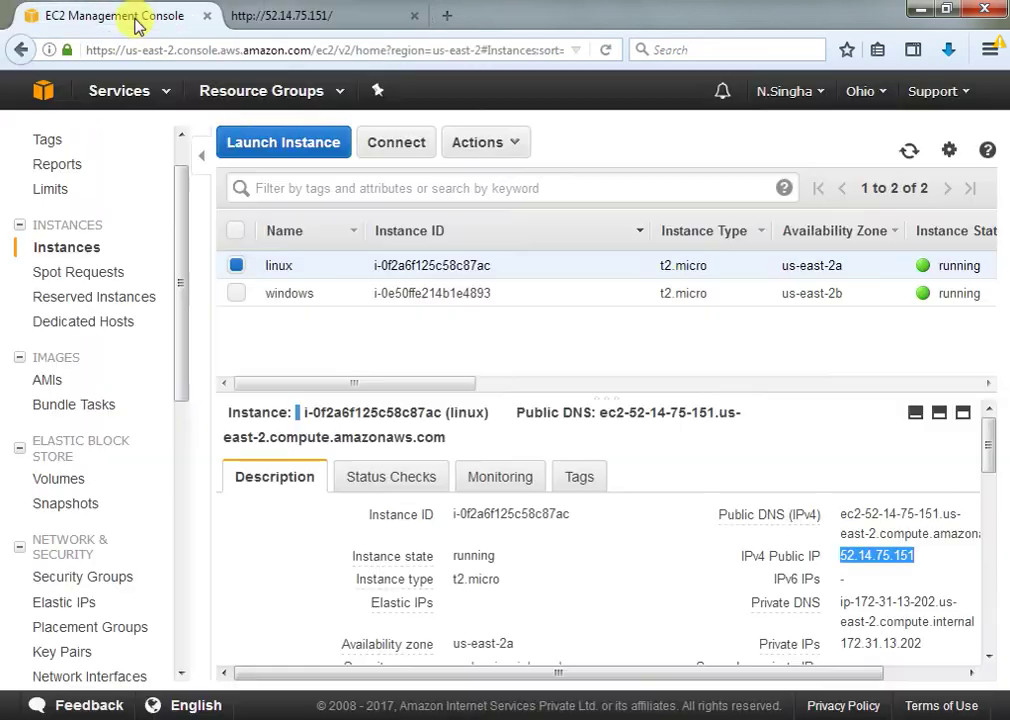
{"action": "left_click", "coordinate": [422, 293]}
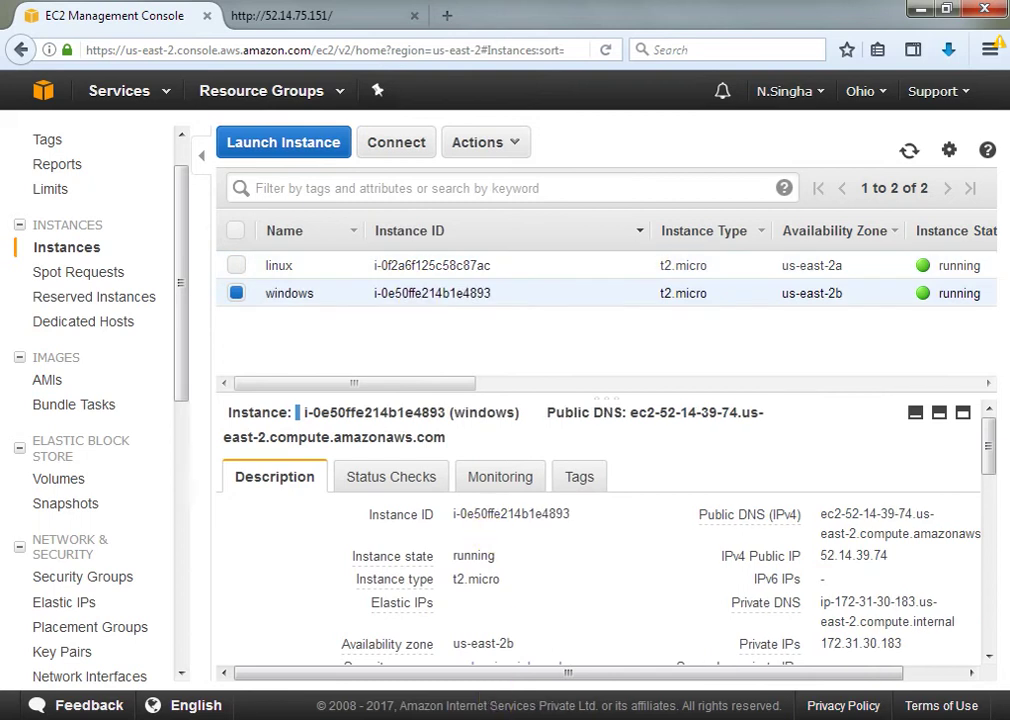
{"action": "key", "text": "alt+Tab"}
{"action": "left_click", "coordinate": [786, 158]}
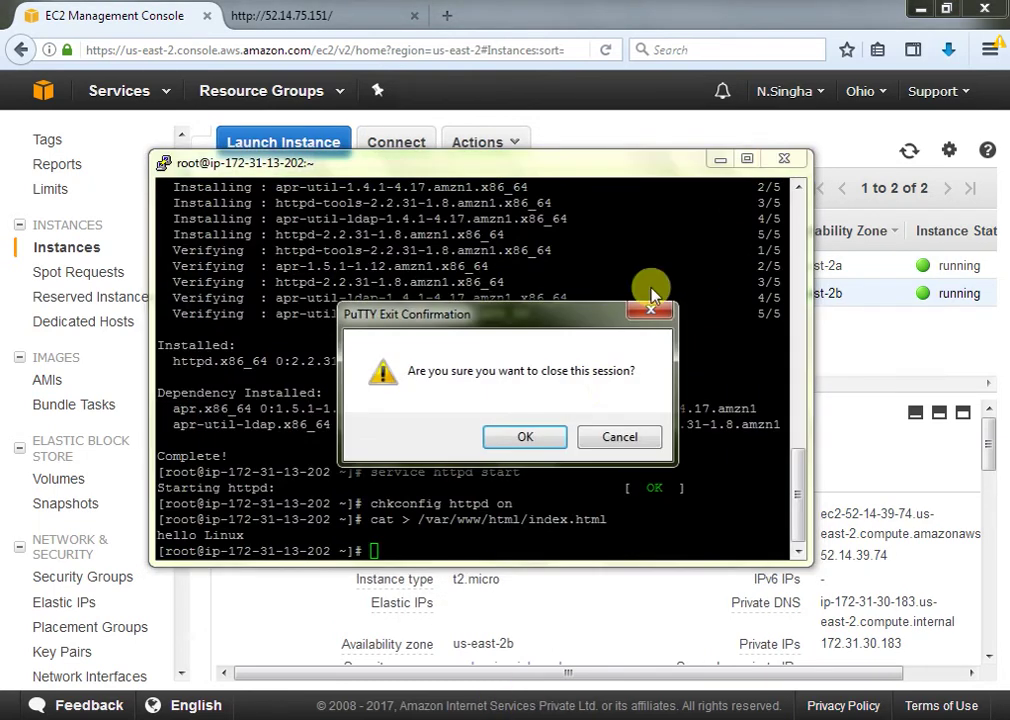
{"action": "left_click", "coordinate": [535, 438]}
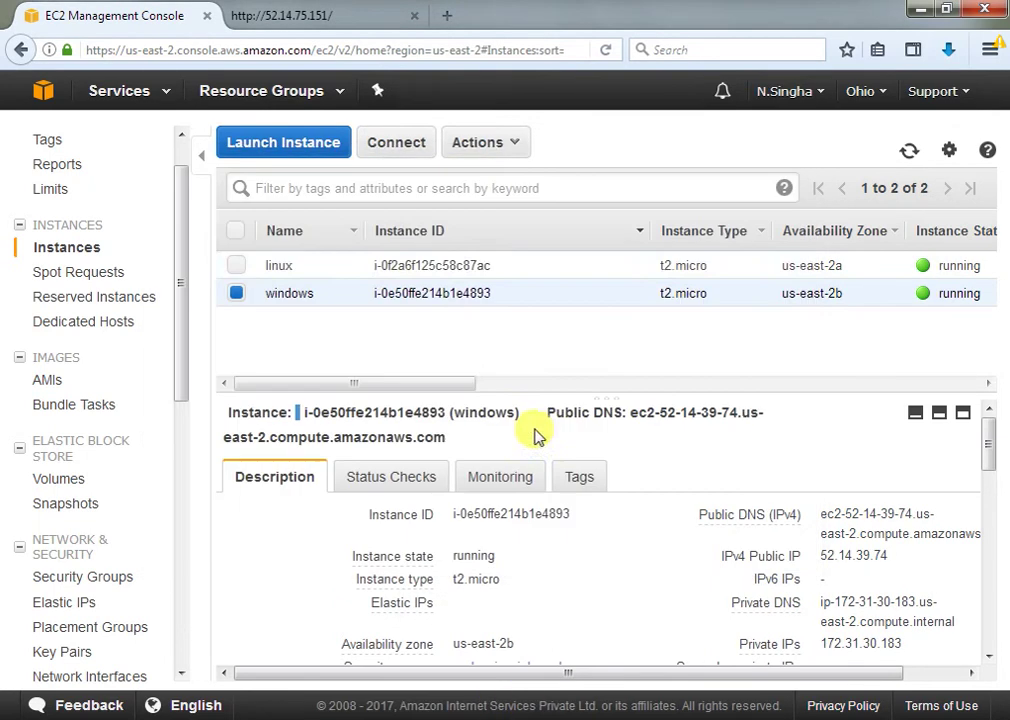
Open the connection details of the windows instance and copy its public DNS name.
{"action": "left_click", "coordinate": [453, 266]}
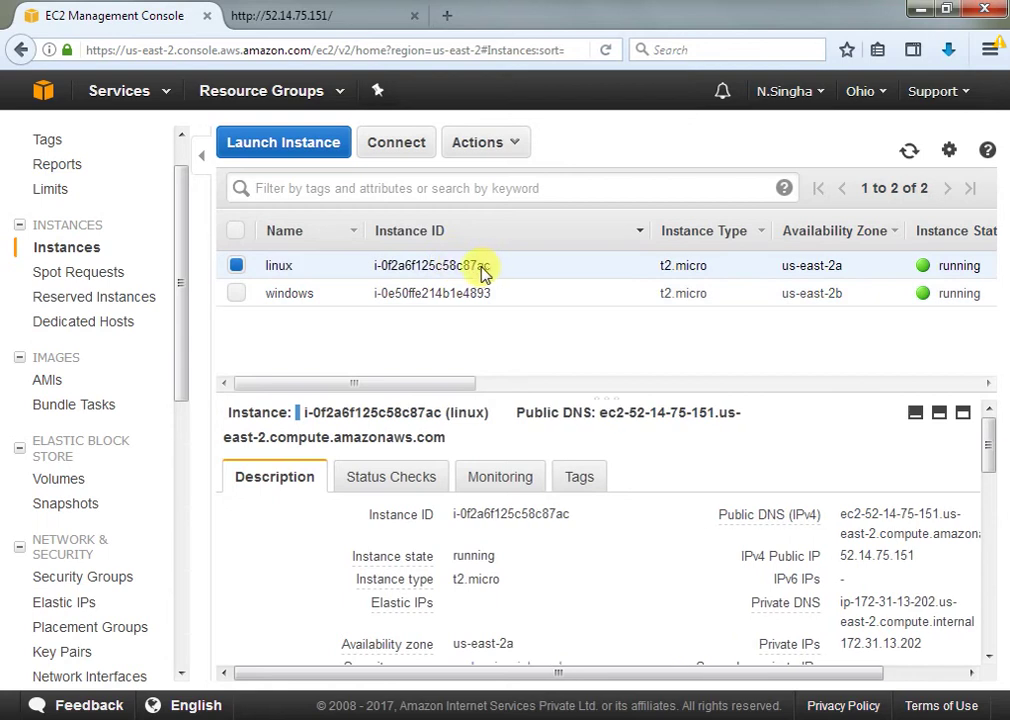
{"action": "left_click", "coordinate": [429, 294]}
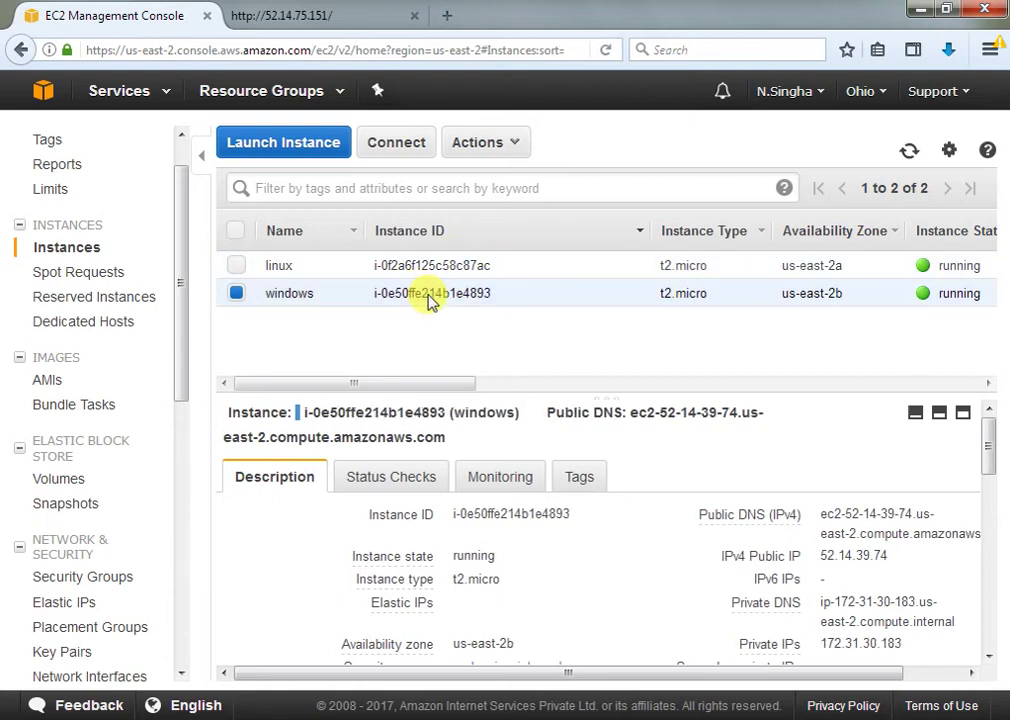
{"action": "left_click", "coordinate": [401, 146]}
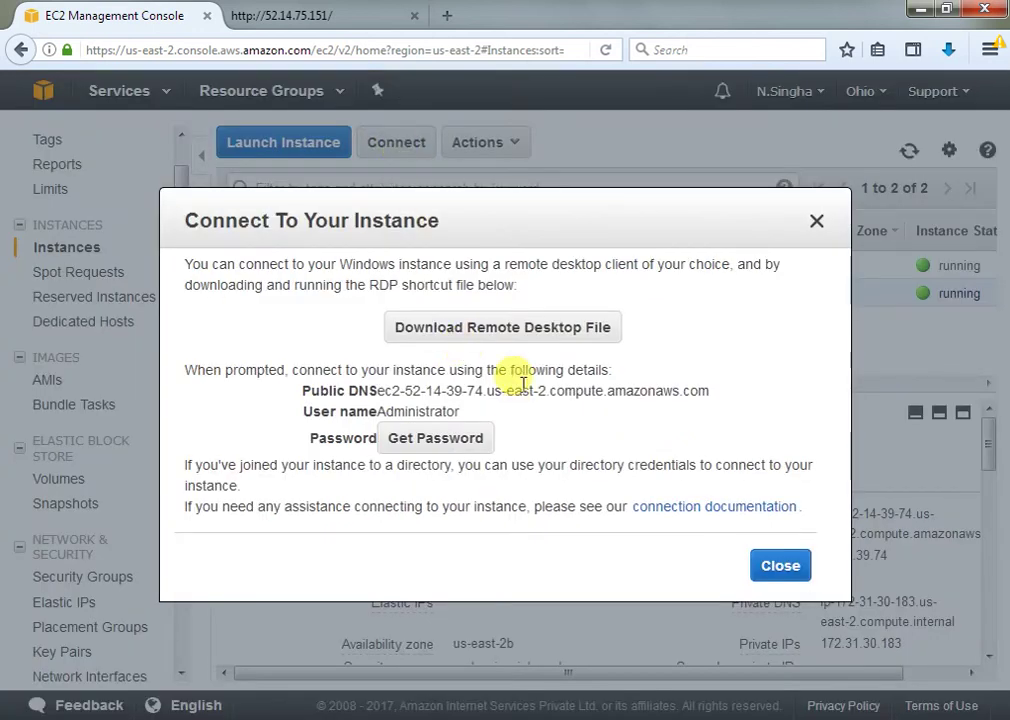
{"action": "left_click_drag", "start_coordinate": [729, 400], "coordinate": [385, 393]}
{"action": "right_click", "coordinate": [388, 394]}
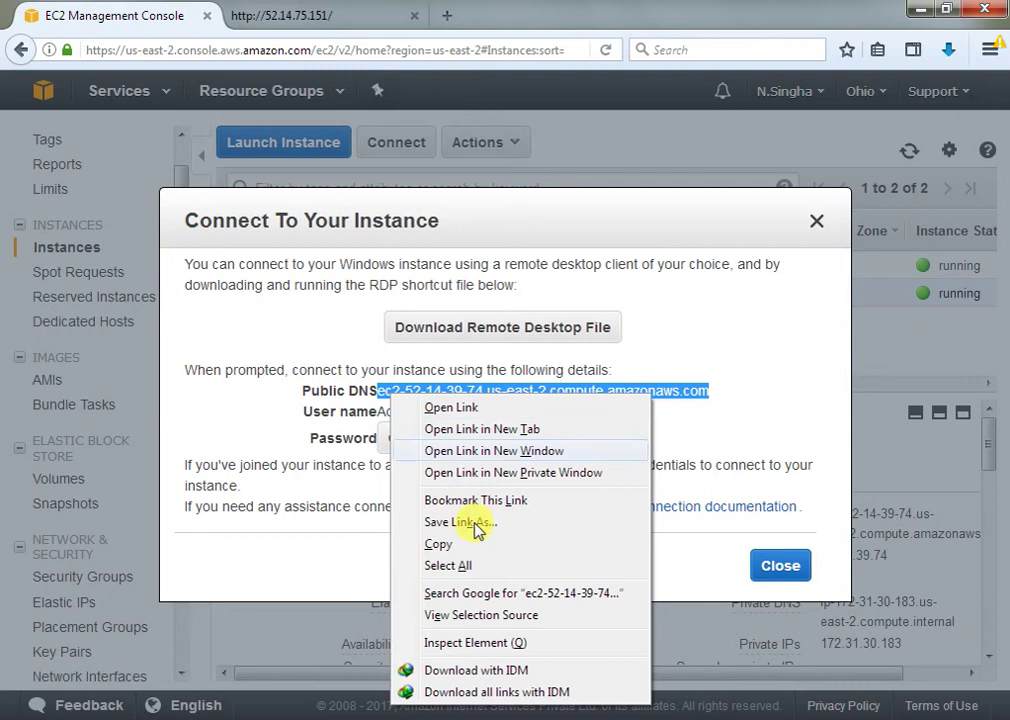
{"action": "left_click", "coordinate": [451, 542]}
{"action": "right_click", "coordinate": [462, 393]}
{"action": "left_click", "coordinate": [546, 543]}
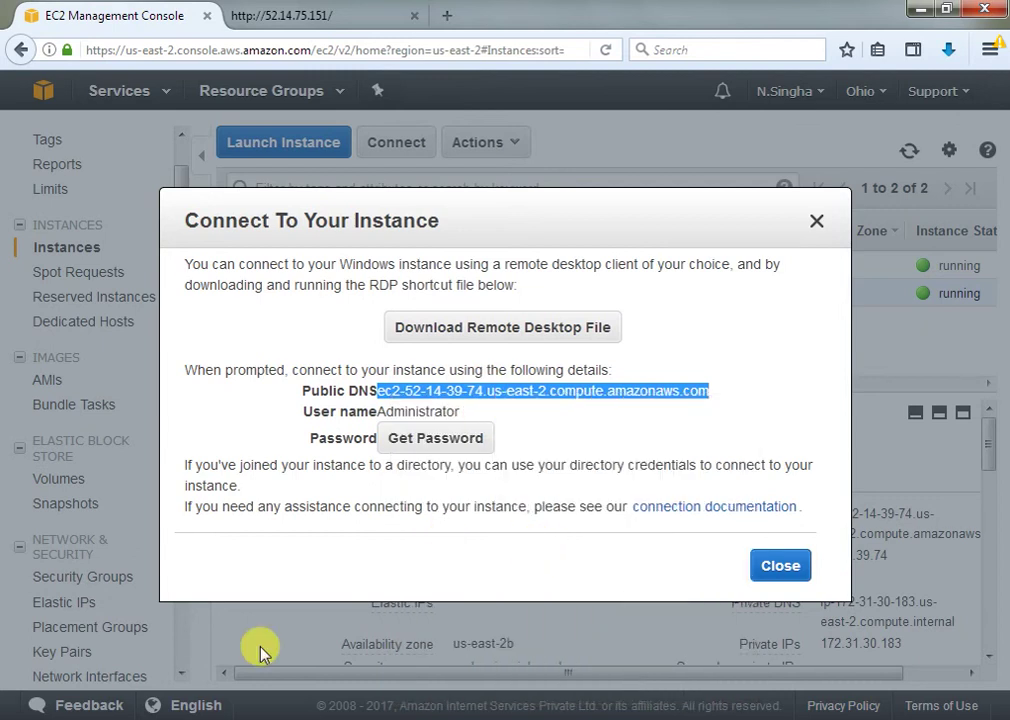
{"action": "left_click", "coordinate": [578, 509]}
Start a Remote Desktop connection (mstsc) to the copied public DNS name and enter Administrator as the user name.
{"action": "key", "text": "super+r"}
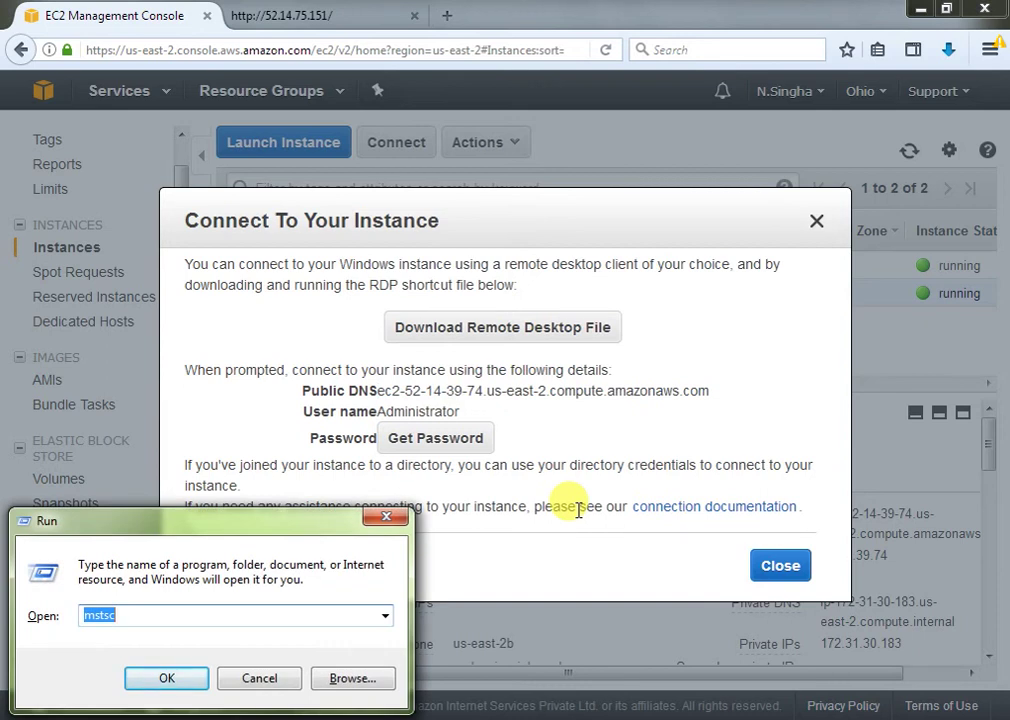
{"action": "key", "text": "Return"}
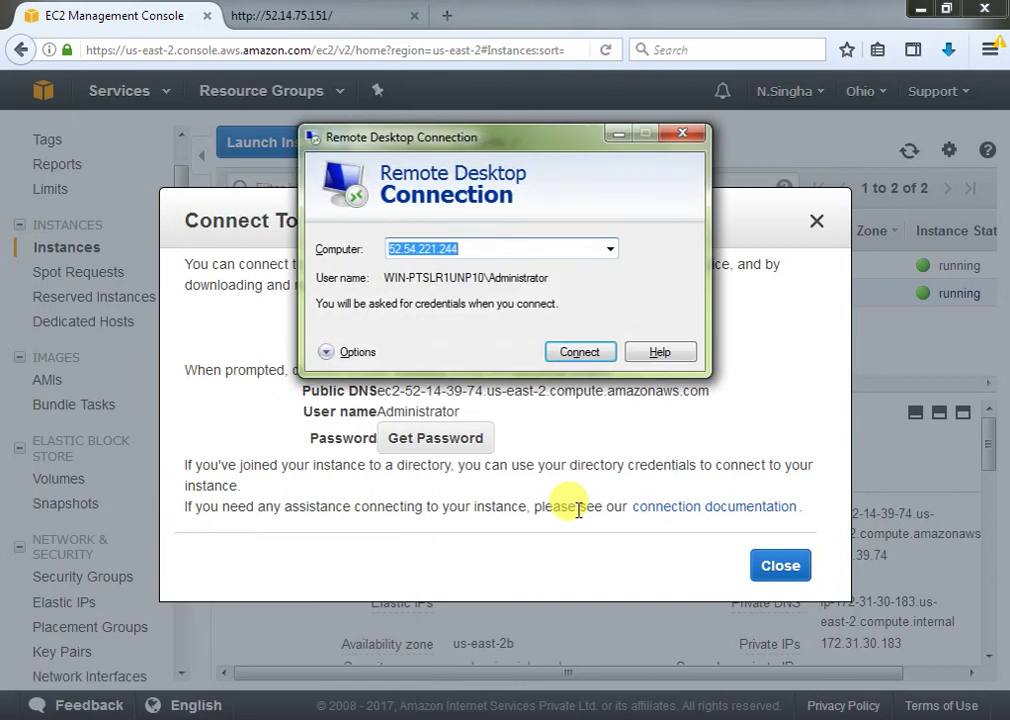
{"action": "right_click", "coordinate": [446, 249]}
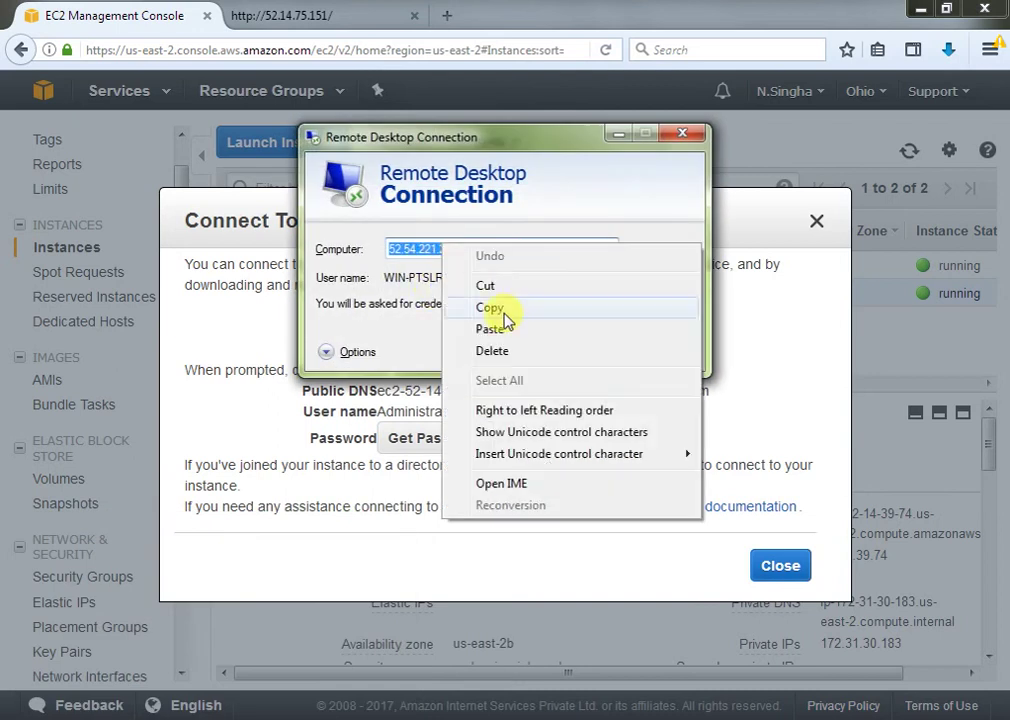
{"action": "left_click", "coordinate": [500, 327]}
{"action": "left_click", "coordinate": [579, 352]}
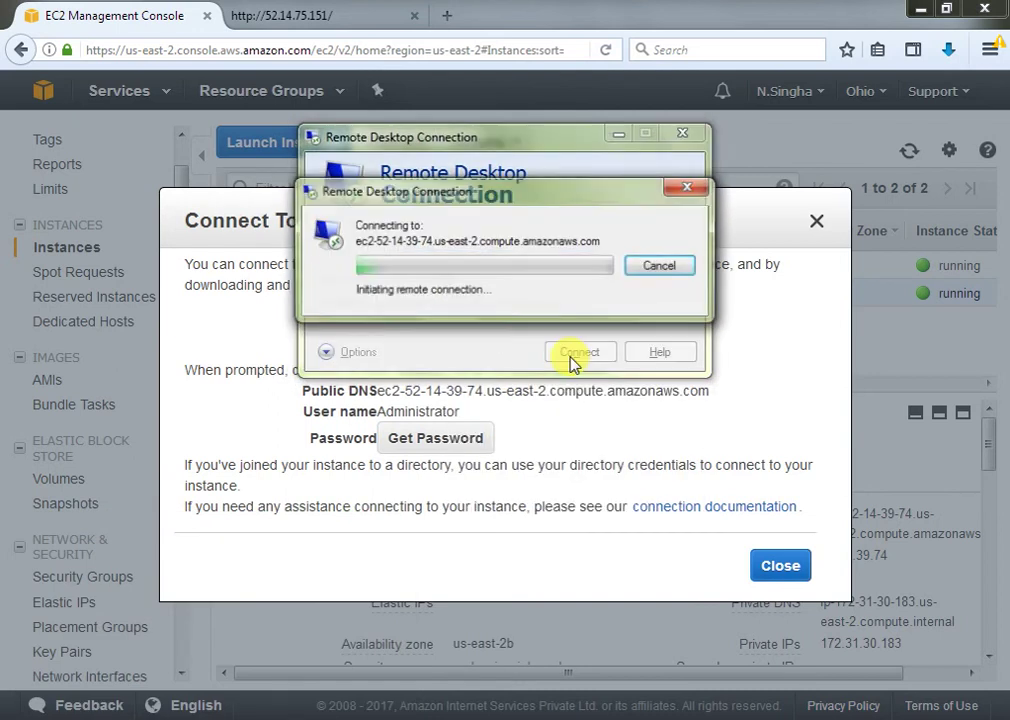
{"action": "left_click", "coordinate": [451, 276]}
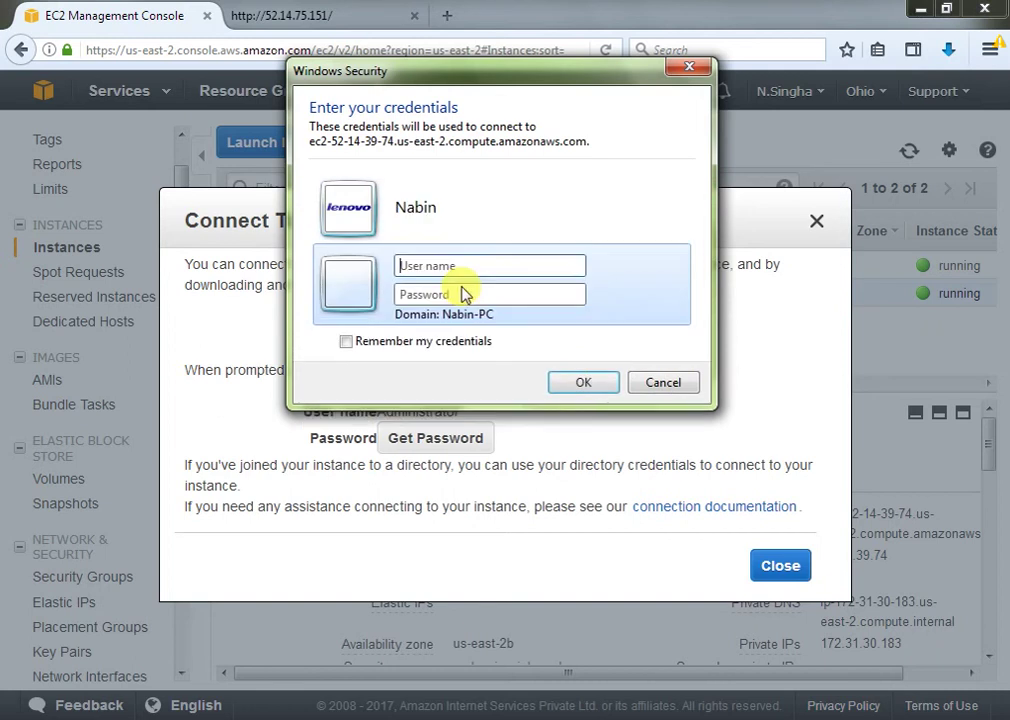
{"action": "type", "text": "Administrator"}
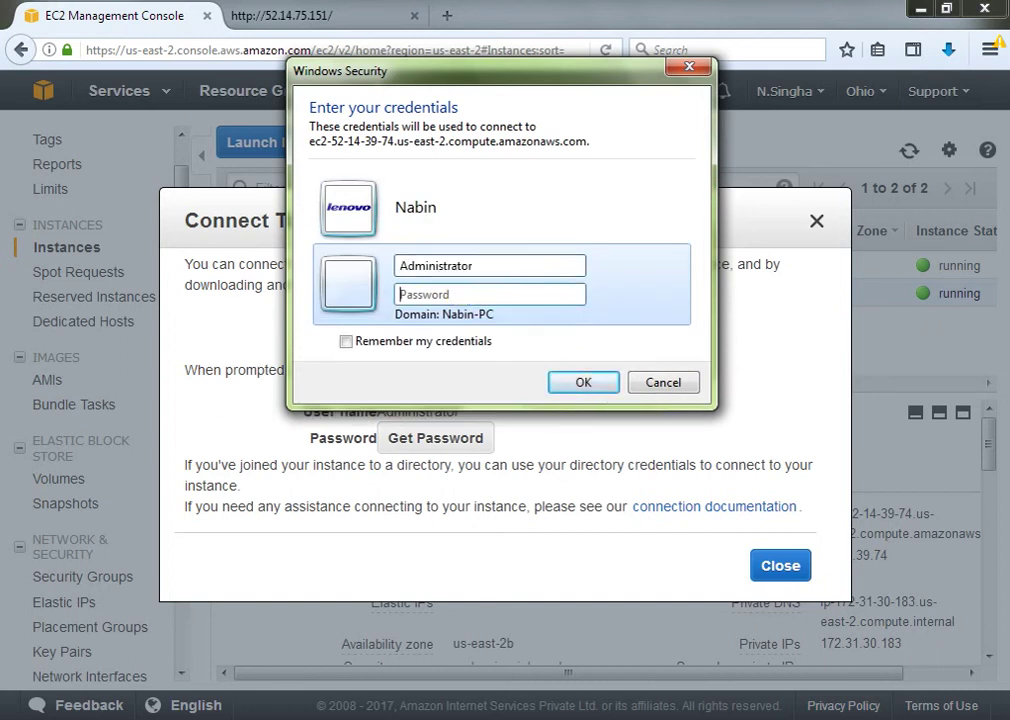
Decrypt the windows instance's Administrator password in the EC2 console with the key pair file webtest.pem from Downloads.
{"action": "left_click", "coordinate": [525, 445]}
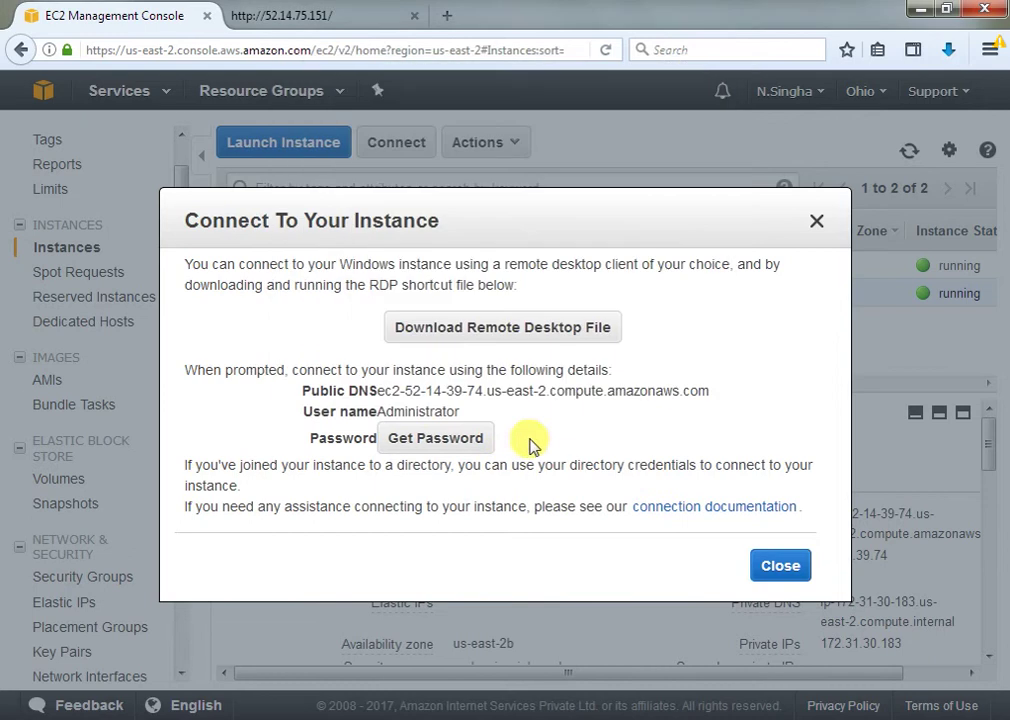
{"action": "left_click", "coordinate": [433, 445]}
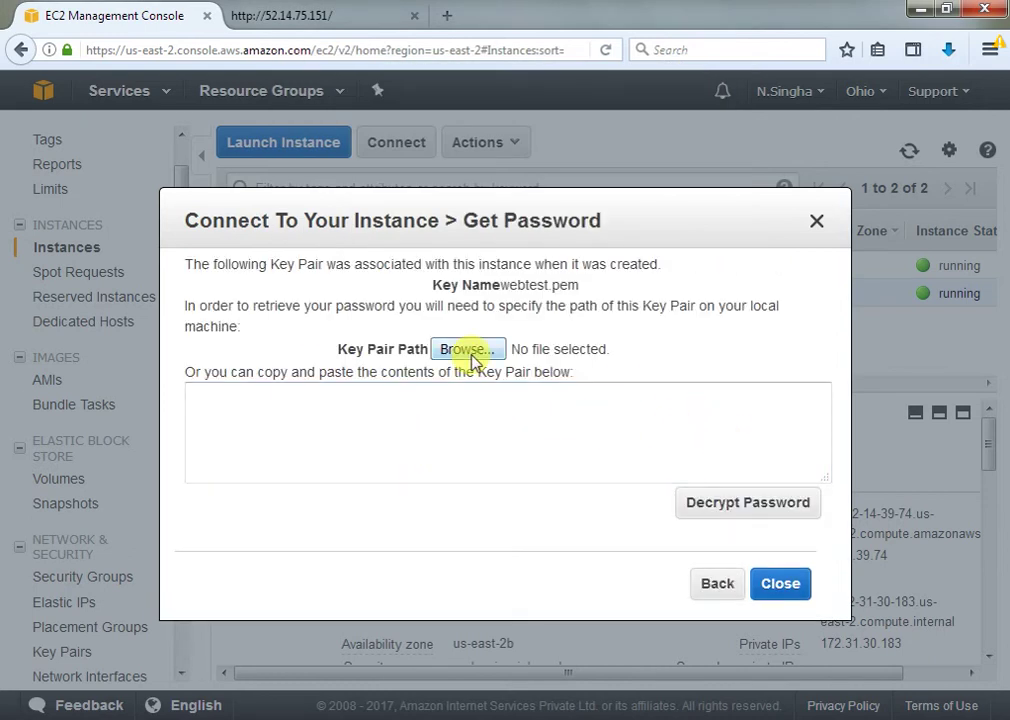
{"action": "left_click", "coordinate": [470, 354]}
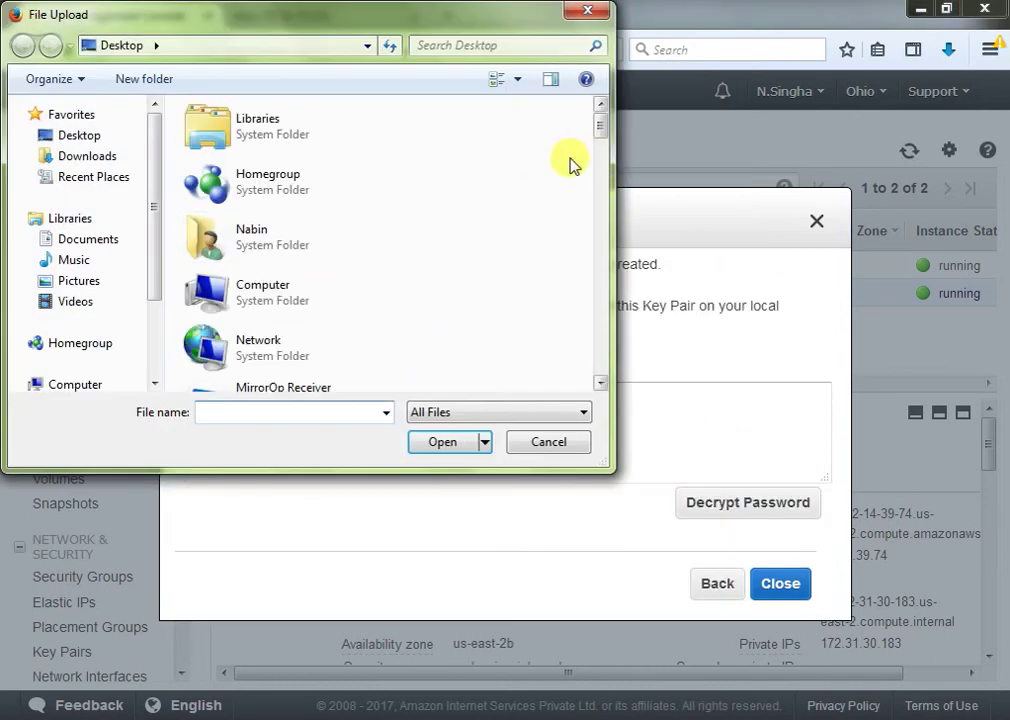
{"action": "left_click", "coordinate": [84, 155]}
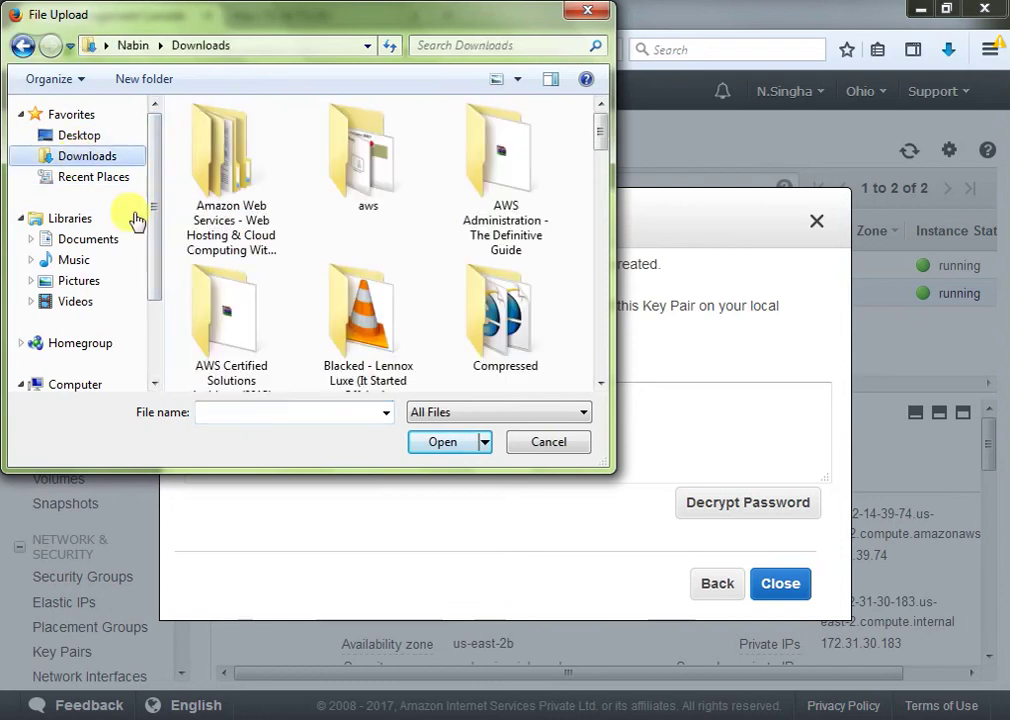
{"action": "left_click", "coordinate": [228, 412]}
{"action": "type", "text": "webtest.pem"}
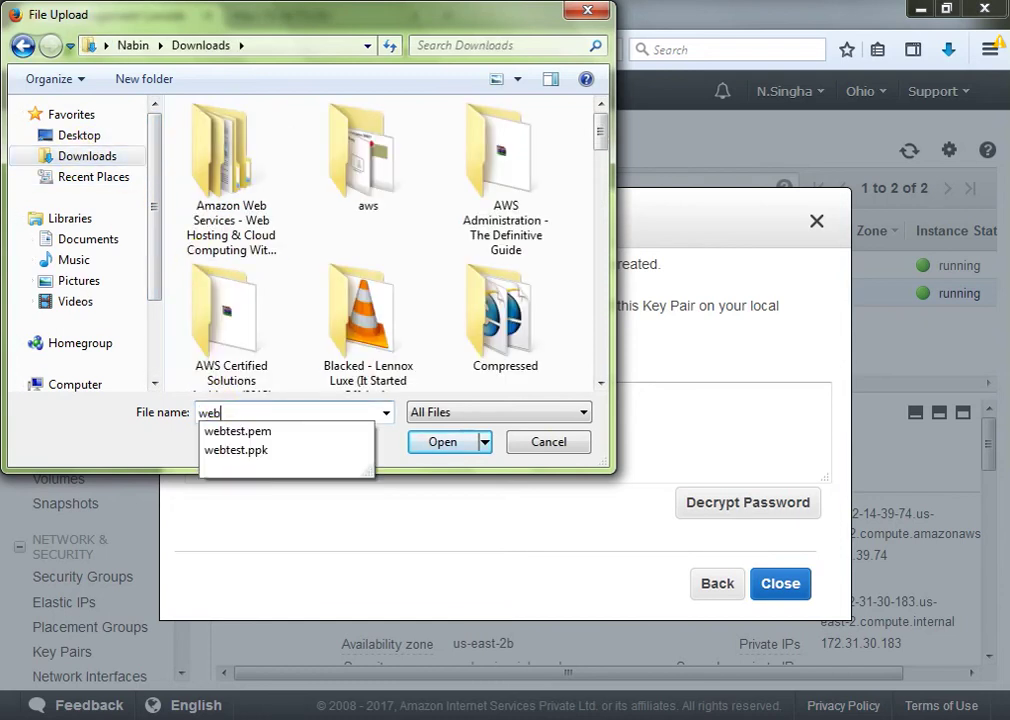
{"action": "left_click", "coordinate": [262, 440]}
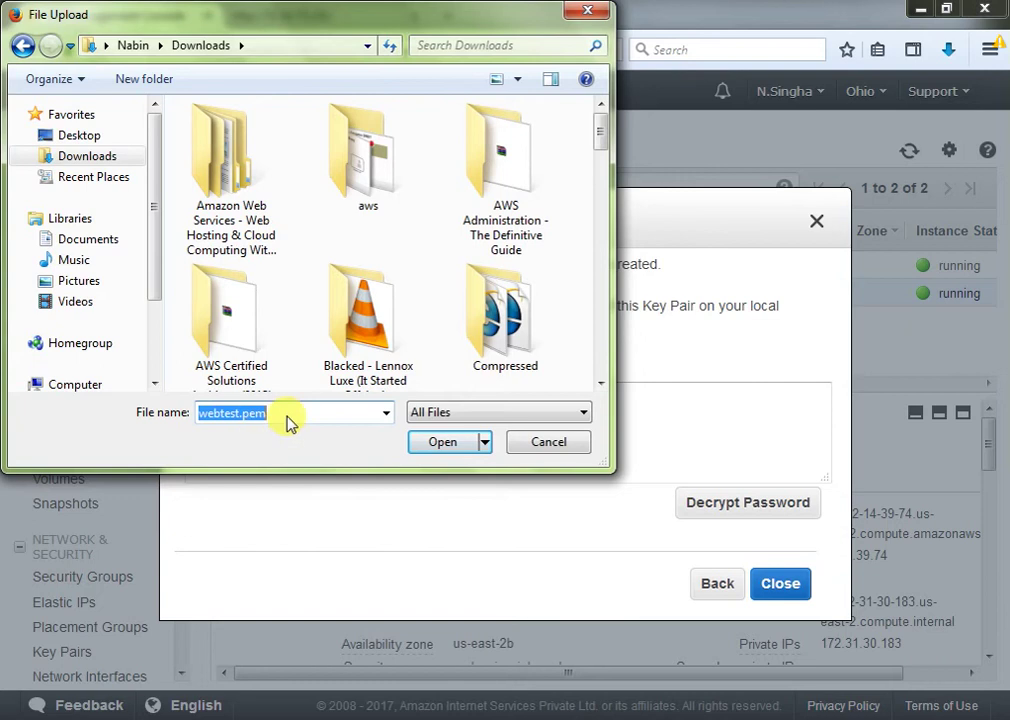
{"action": "left_click", "coordinate": [447, 450]}
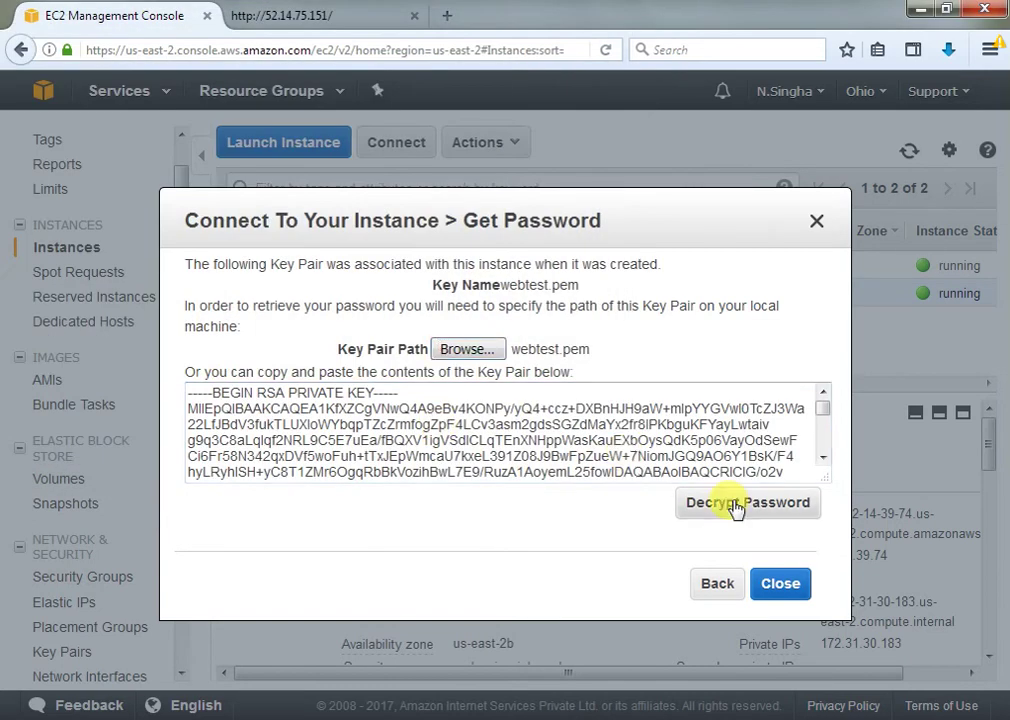
{"action": "left_click", "coordinate": [737, 506]}
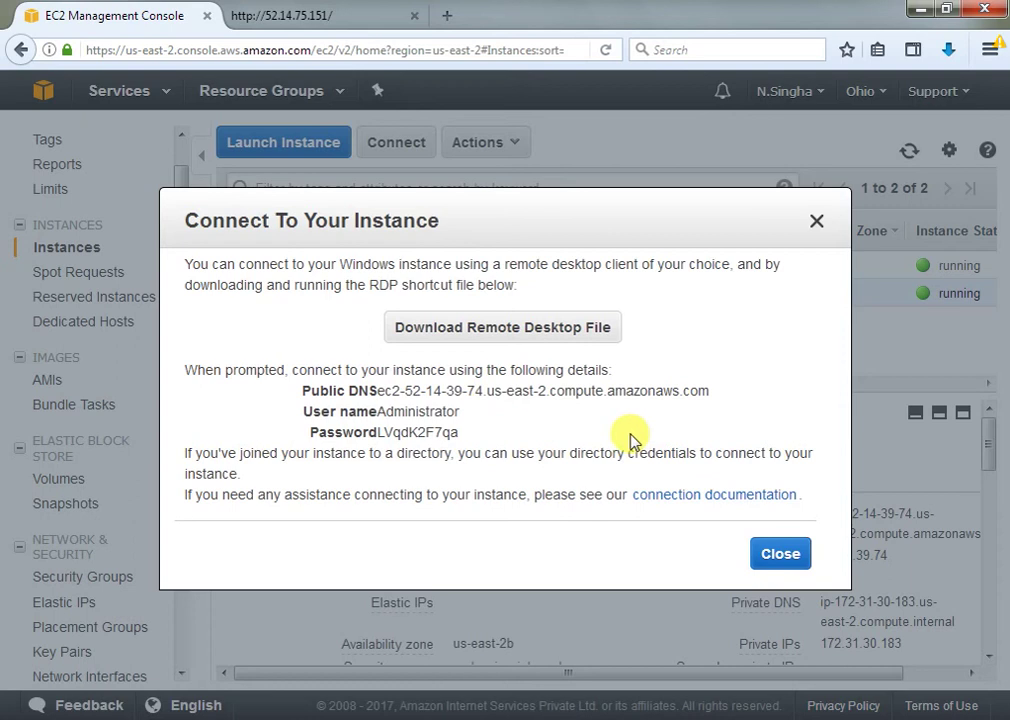
Copy the decrypted password and try to sign in to the Remote Desktop session as Administrator without remembering the credentials.
{"action": "left_click_drag", "start_coordinate": [462, 434], "coordinate": [387, 434]}
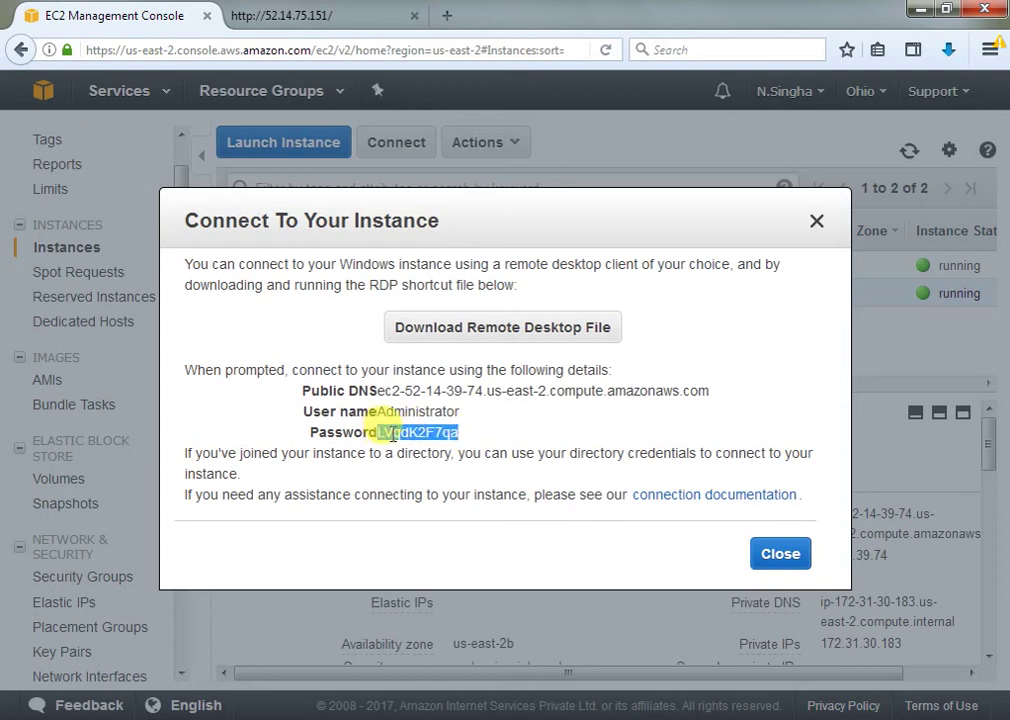
{"action": "right_click", "coordinate": [387, 434]}
{"action": "left_click", "coordinate": [430, 447]}
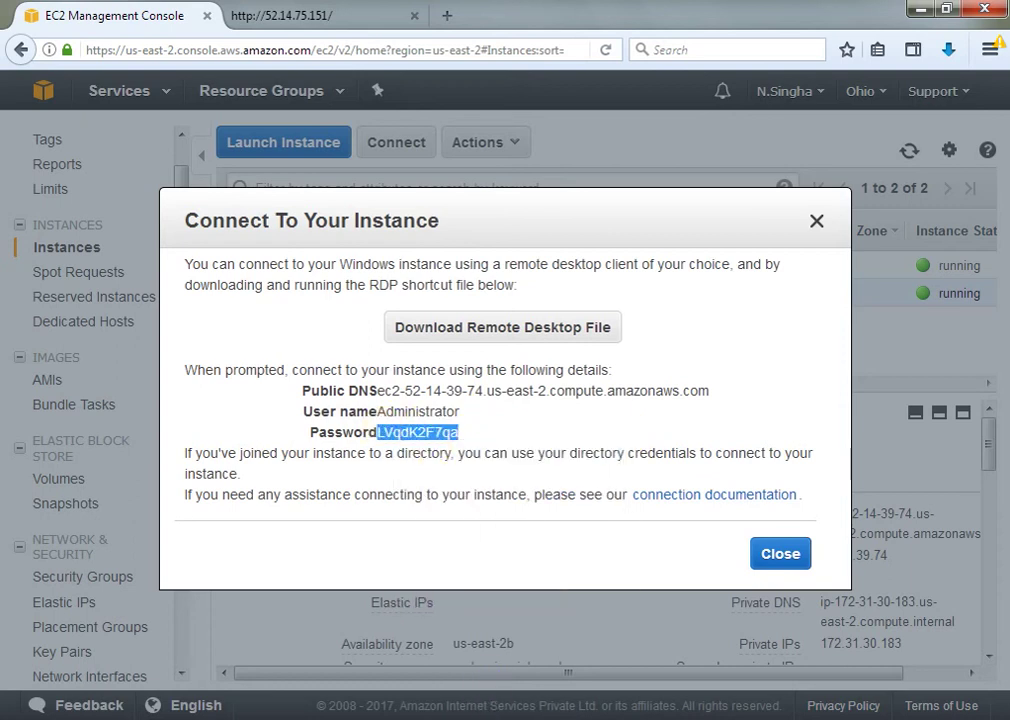
{"action": "right_click", "coordinate": [437, 297]}
{"action": "left_click", "coordinate": [485, 383]}
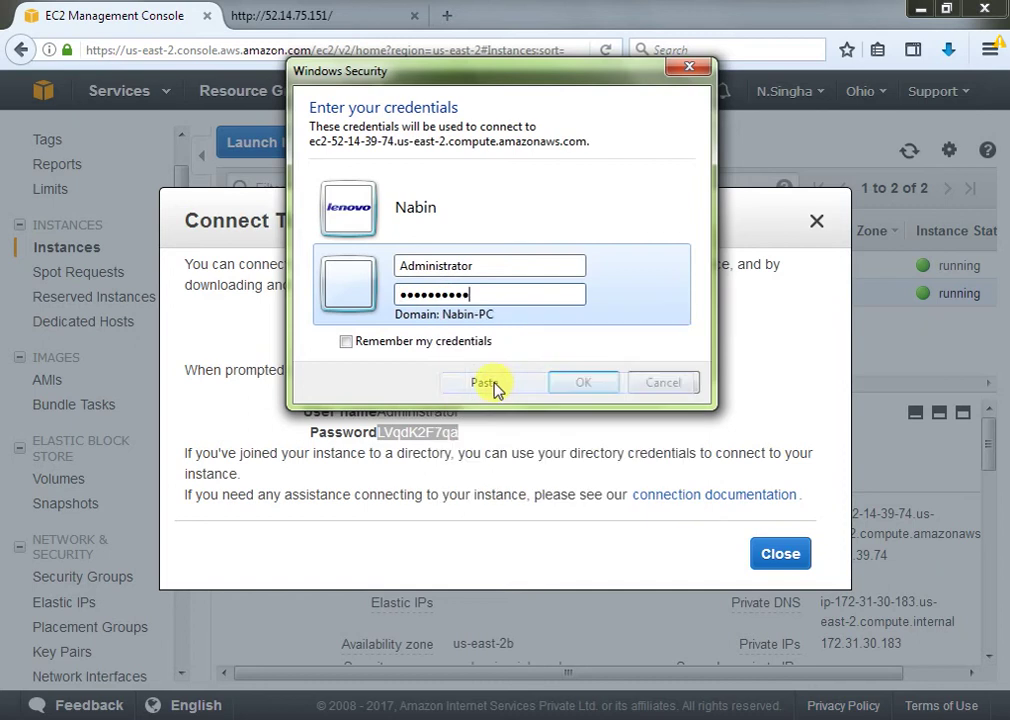
{"action": "left_click", "coordinate": [392, 345]}
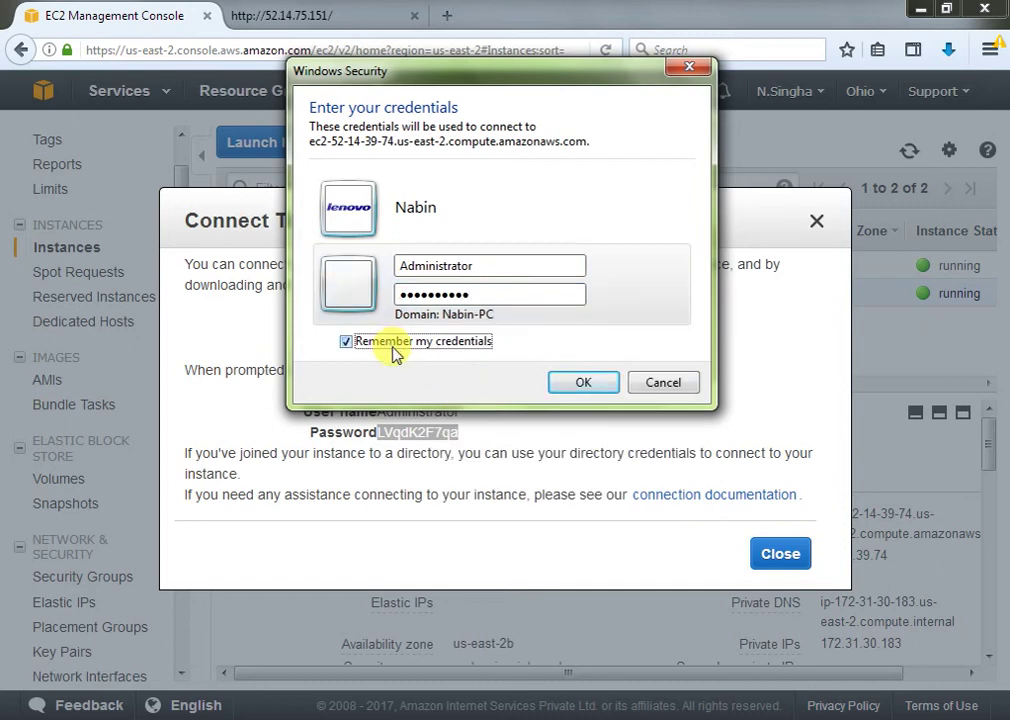
{"action": "left_click", "coordinate": [401, 341]}
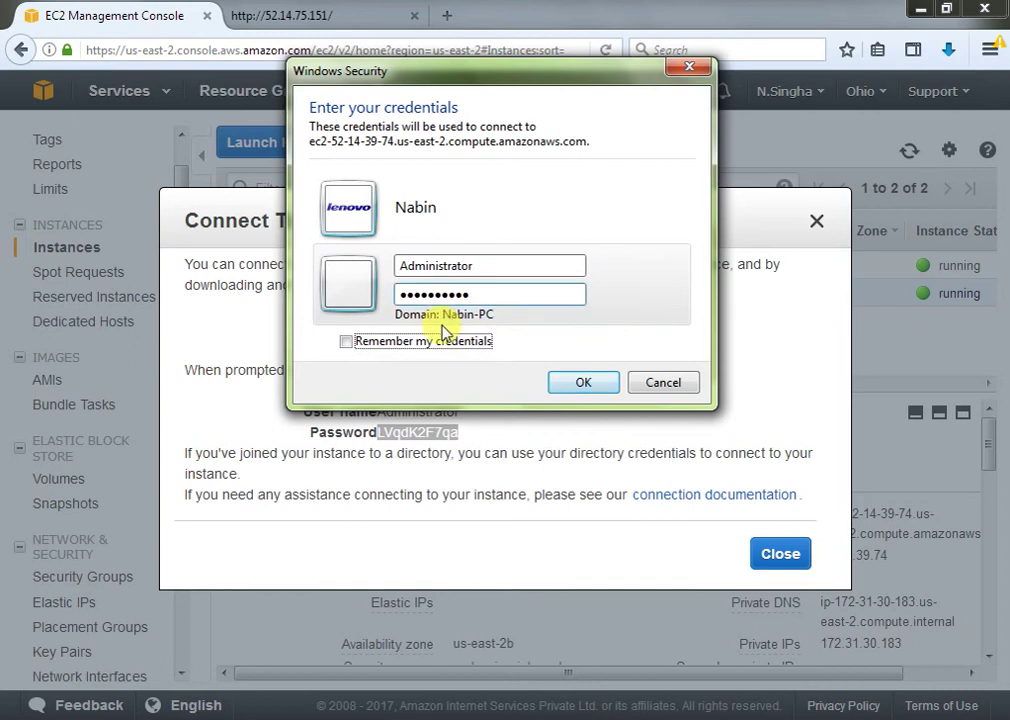
{"action": "left_click", "coordinate": [588, 385]}
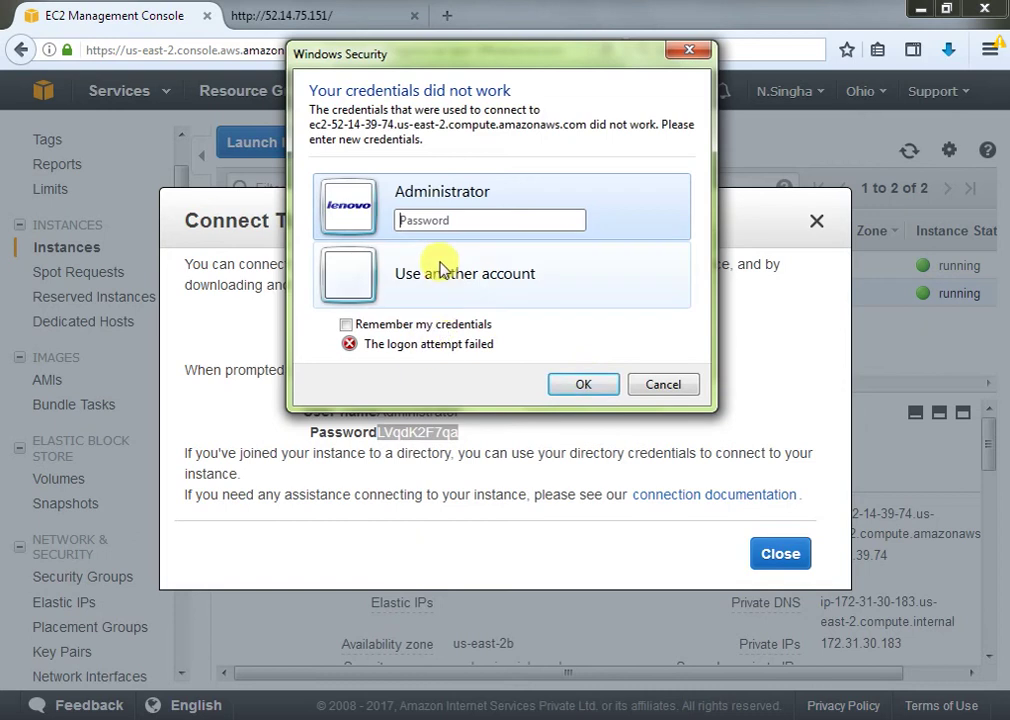
Retry the Remote Desktop sign-in by pasting the copied password for the offered Administrator account.
{"action": "right_click", "coordinate": [438, 224]}
{"action": "left_click", "coordinate": [516, 313]}
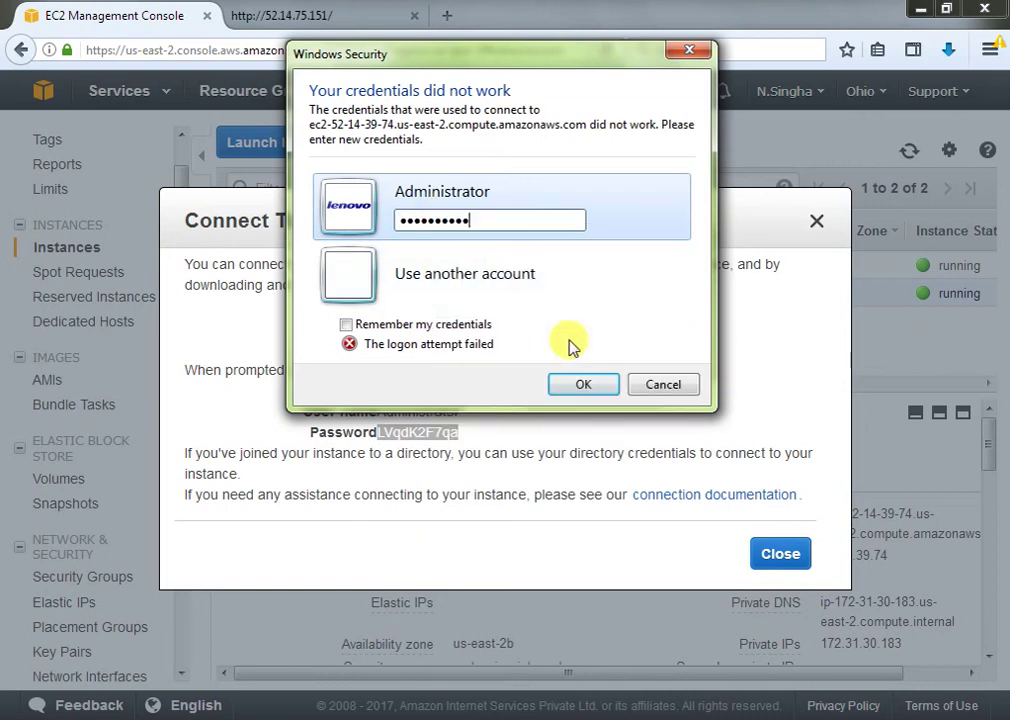
{"action": "left_click", "coordinate": [600, 388]}
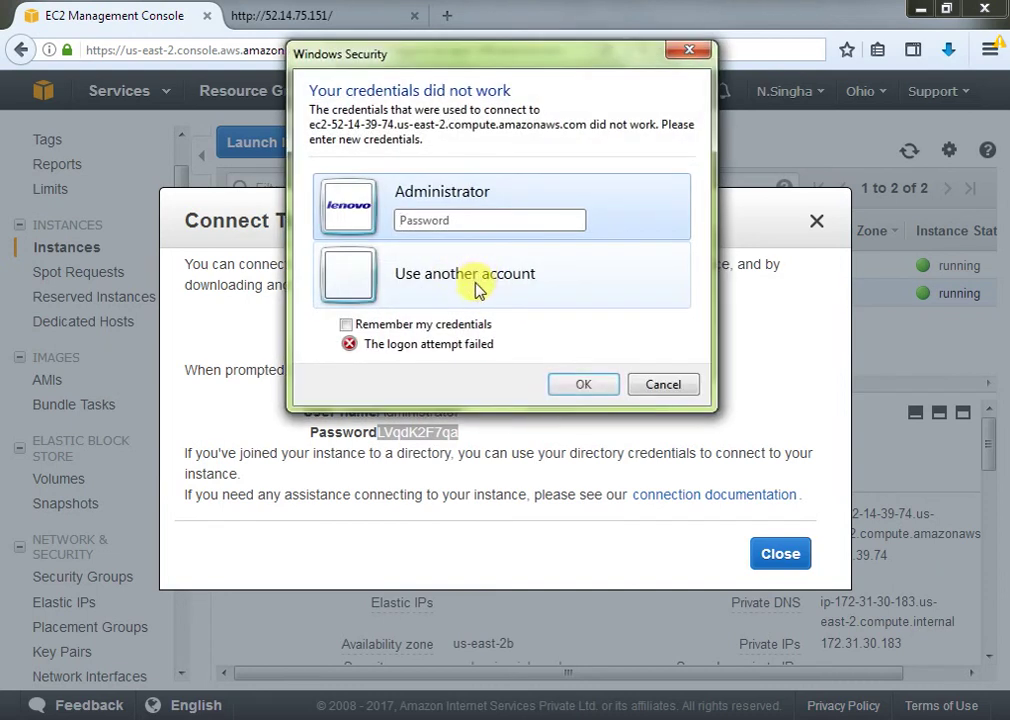
Switch the Remote Desktop sign-in to another account and enter Administrator as the user name.
{"action": "left_click", "coordinate": [451, 271]}
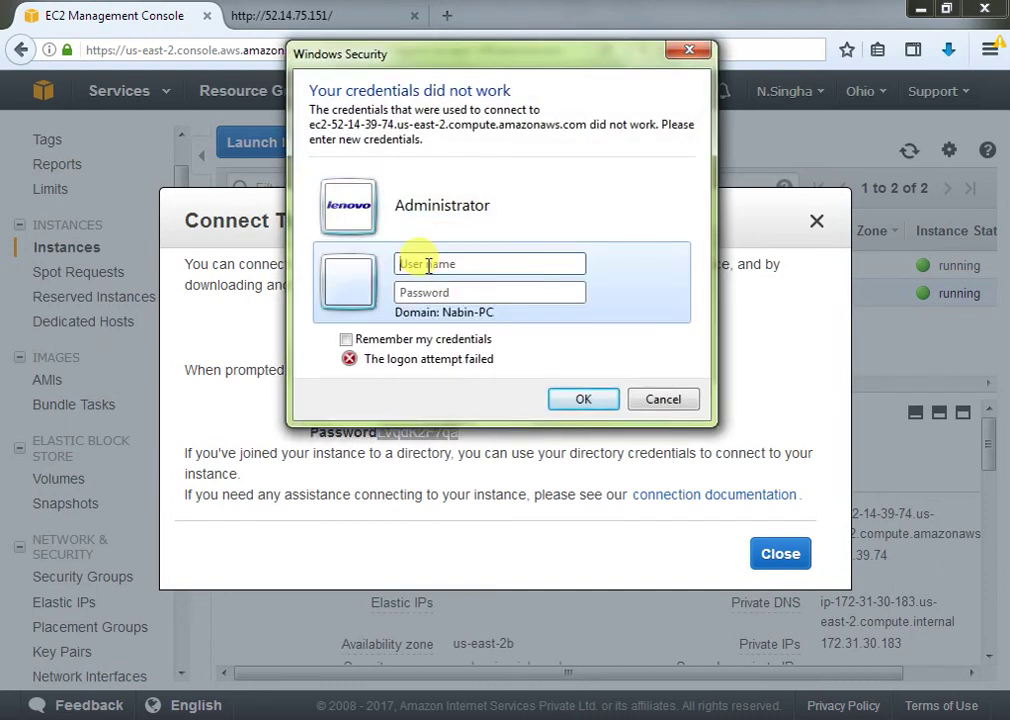
{"action": "type", "text": "a"}
{"action": "key", "text": "BackSpace"}
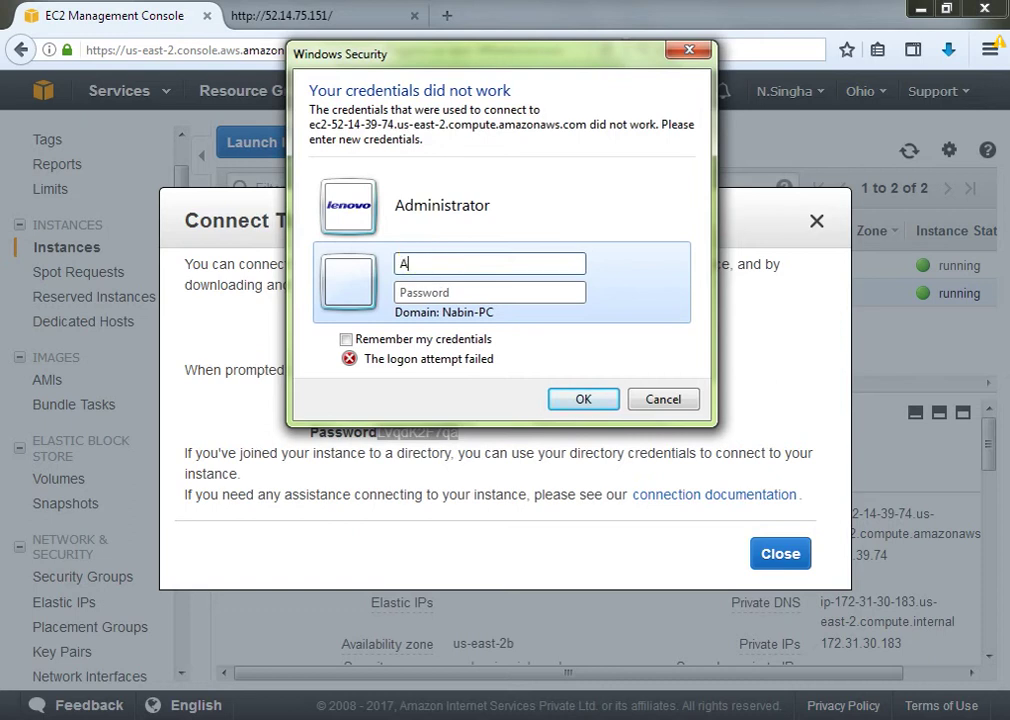
{"action": "type", "text": "Administrator"}
{"action": "key", "text": "Tab"}
Copy the decrypted password again from the instance's connection details and try to enter it in the credentials prompt.
{"action": "type", "text": "L"}
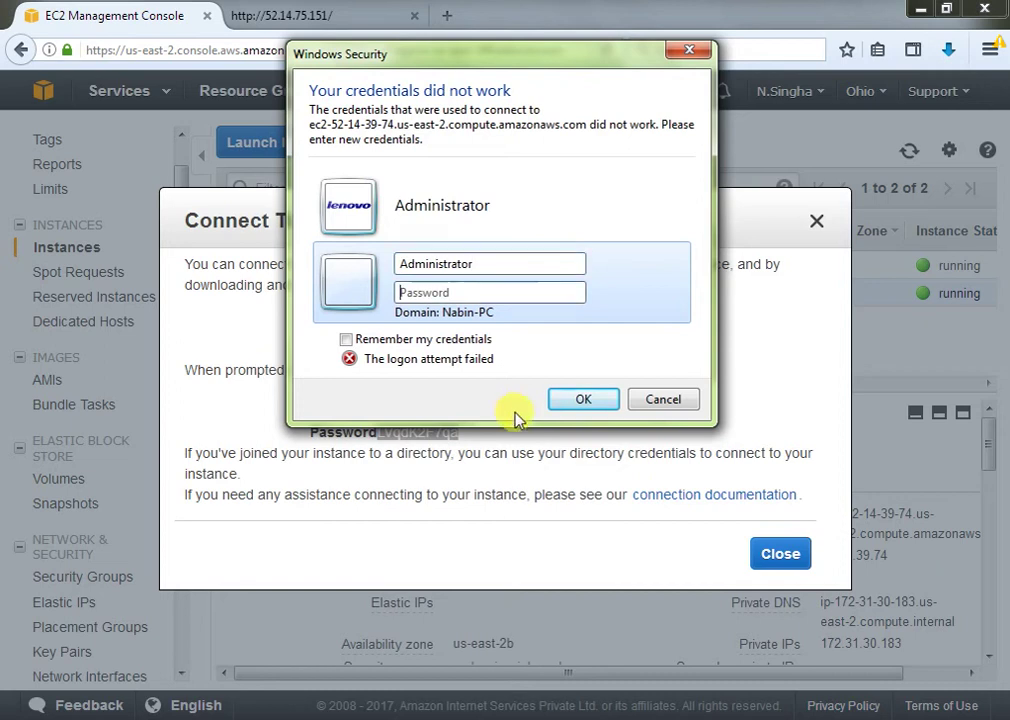
{"action": "left_click", "coordinate": [458, 429]}
{"action": "left_click_drag", "start_coordinate": [458, 431], "coordinate": [380, 431]}
{"action": "right_click", "coordinate": [412, 432]}
{"action": "left_click", "coordinate": [440, 446]}
{"action": "left_click", "coordinate": [520, 712]}
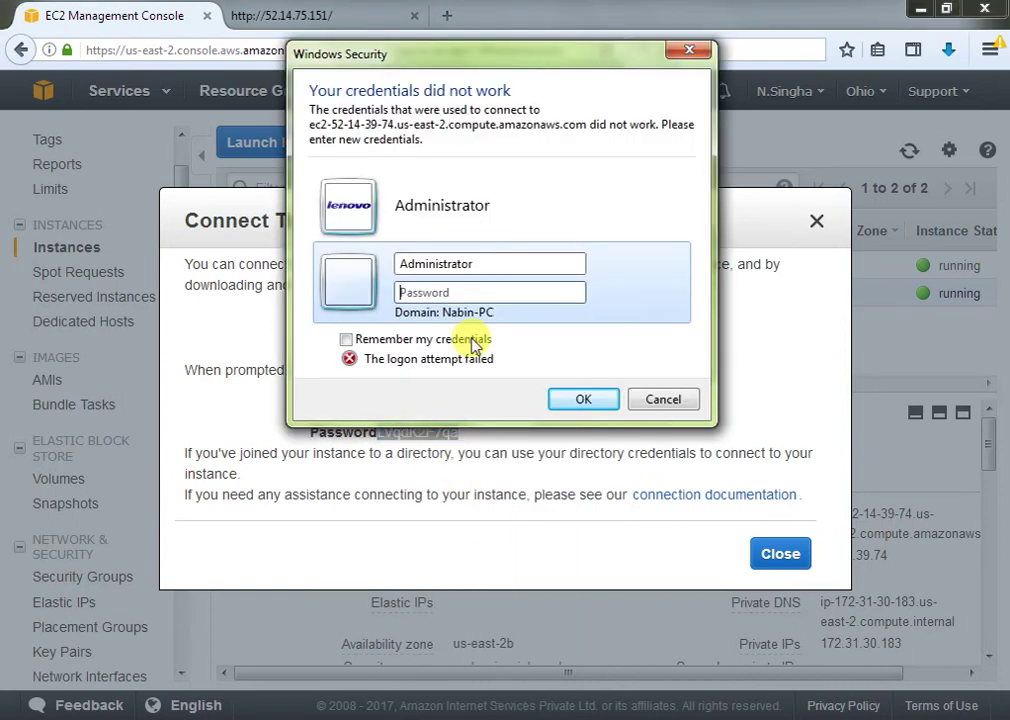
{"action": "left_click", "coordinate": [464, 293]}
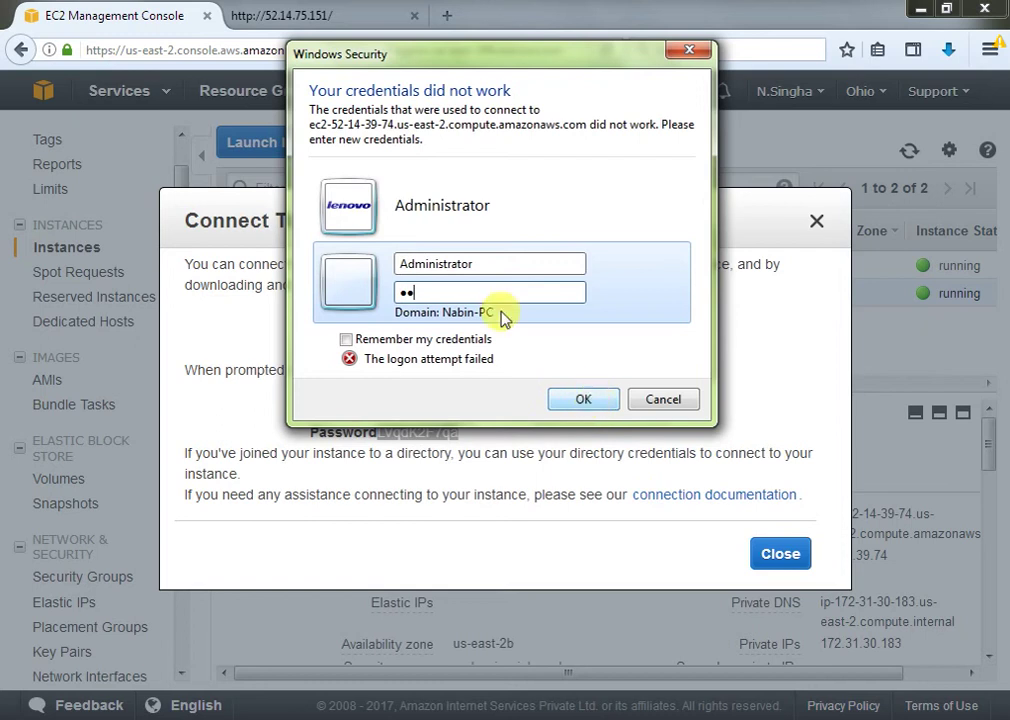
Recopy the decrypted password and try to paste it over the characters already in the Remote Desktop password field.
{"action": "left_click_drag", "start_coordinate": [425, 293], "coordinate": [252, 277]}
{"action": "left_click", "coordinate": [473, 438]}
{"action": "left_click_drag", "start_coordinate": [473, 440], "coordinate": [338, 413]}
{"action": "right_click", "coordinate": [418, 430]}
{"action": "left_click", "coordinate": [437, 445]}
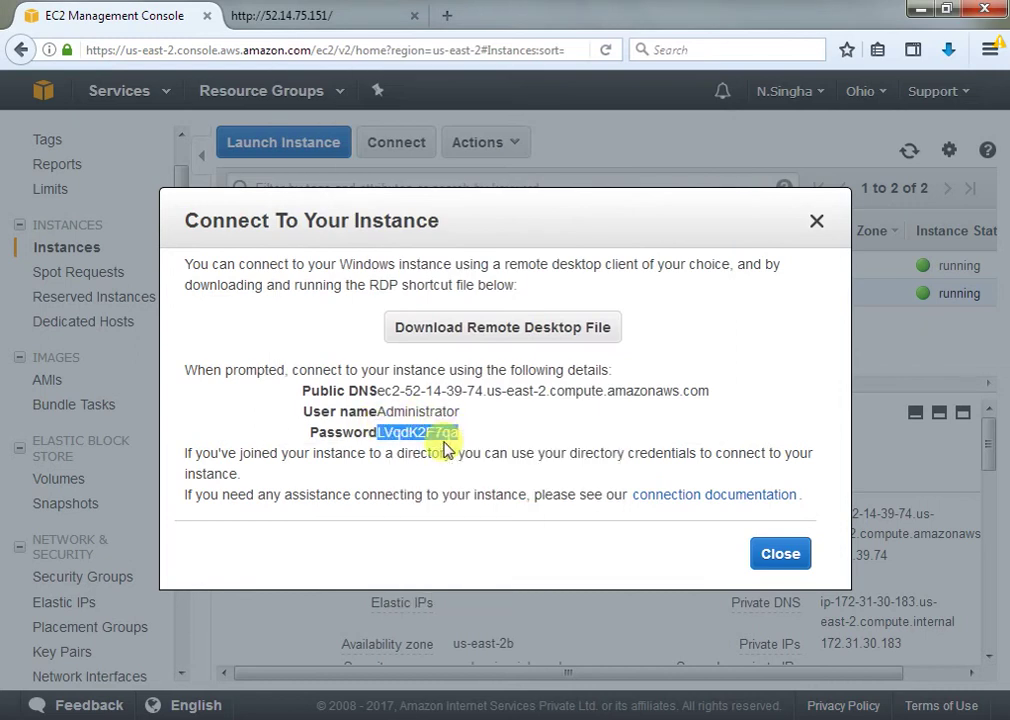
{"action": "key", "text": "alt+Tab"}
{"action": "left_click", "coordinate": [406, 291]}
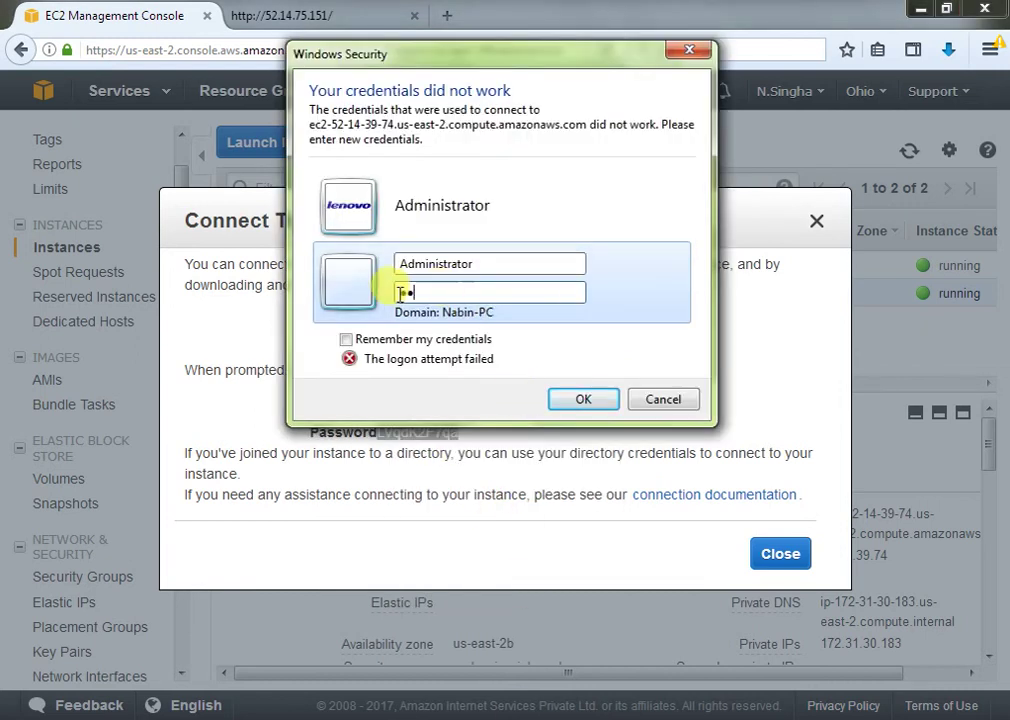
{"action": "right_click", "coordinate": [442, 295]}
{"action": "left_click", "coordinate": [444, 286]}
{"action": "double_click", "coordinate": [422, 297]}
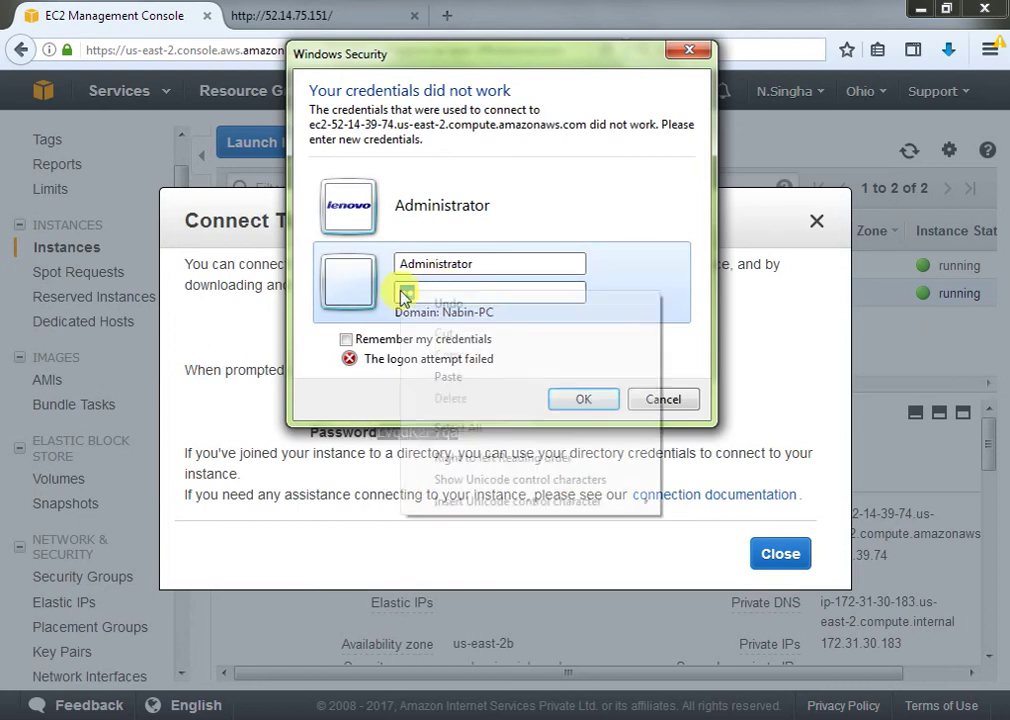
{"action": "right_click", "coordinate": [406, 295]}
{"action": "left_click", "coordinate": [467, 377]}
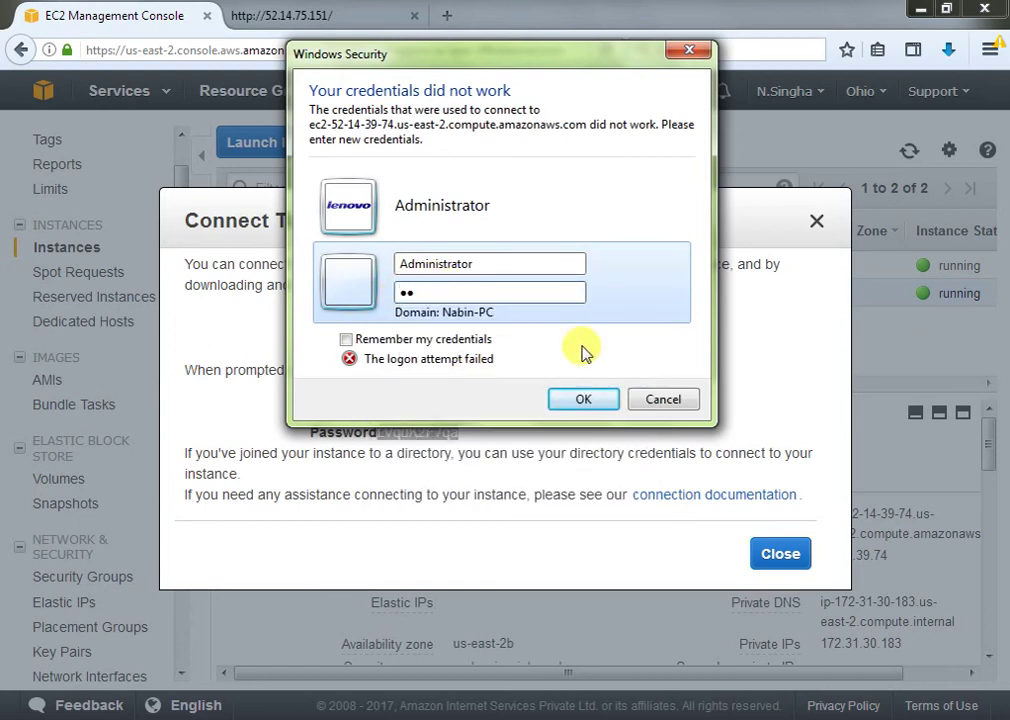
Copy the full decrypted password from the connection details and replace the contents of the Remote Desktop password field with it.
{"action": "left_click", "coordinate": [491, 478]}
{"action": "left_click_drag", "start_coordinate": [462, 433], "coordinate": [377, 433]}
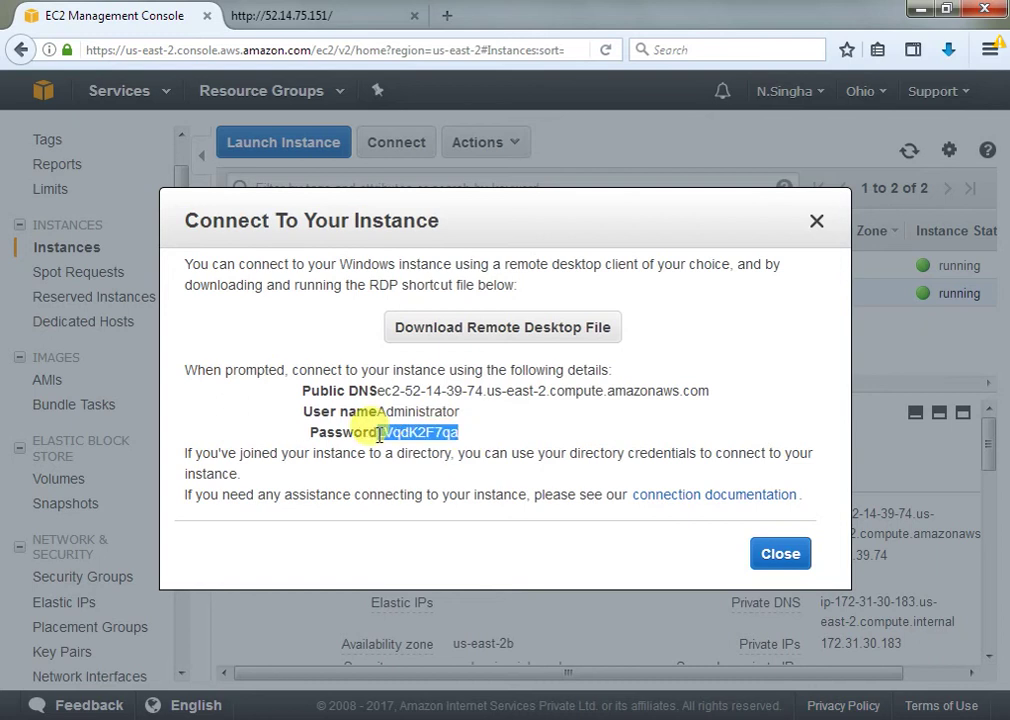
{"action": "right_click", "coordinate": [415, 434]}
{"action": "left_click", "coordinate": [430, 445]}
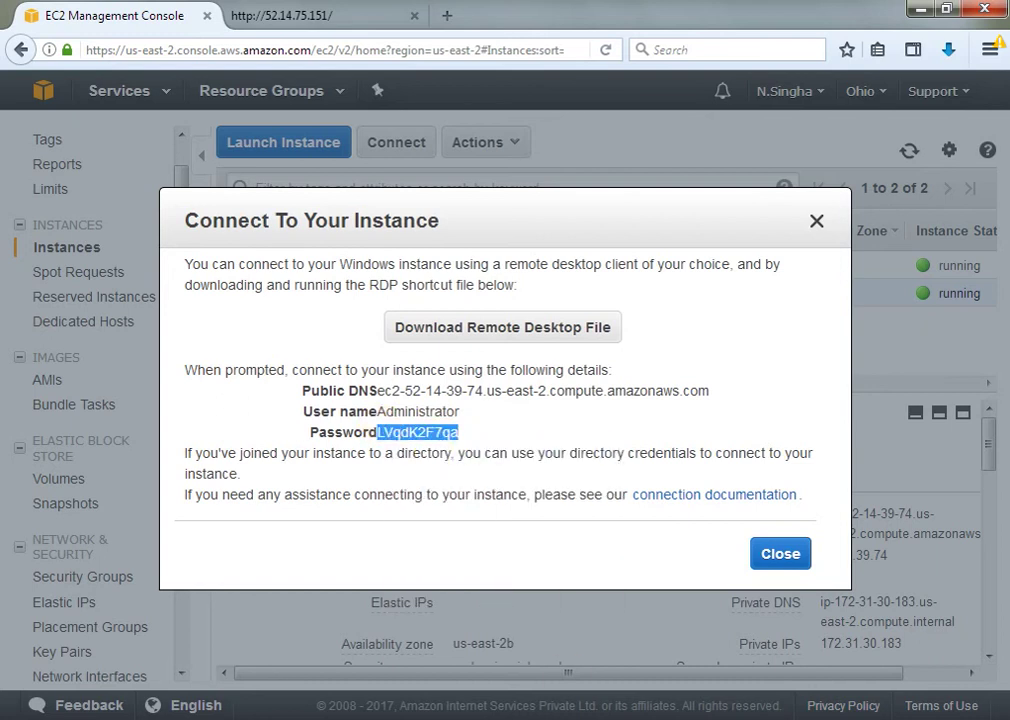
{"action": "key", "text": "alt+Tab"}
{"action": "left_click_drag", "start_coordinate": [451, 289], "coordinate": [415, 310]}
{"action": "key", "text": "ctrl+v"}
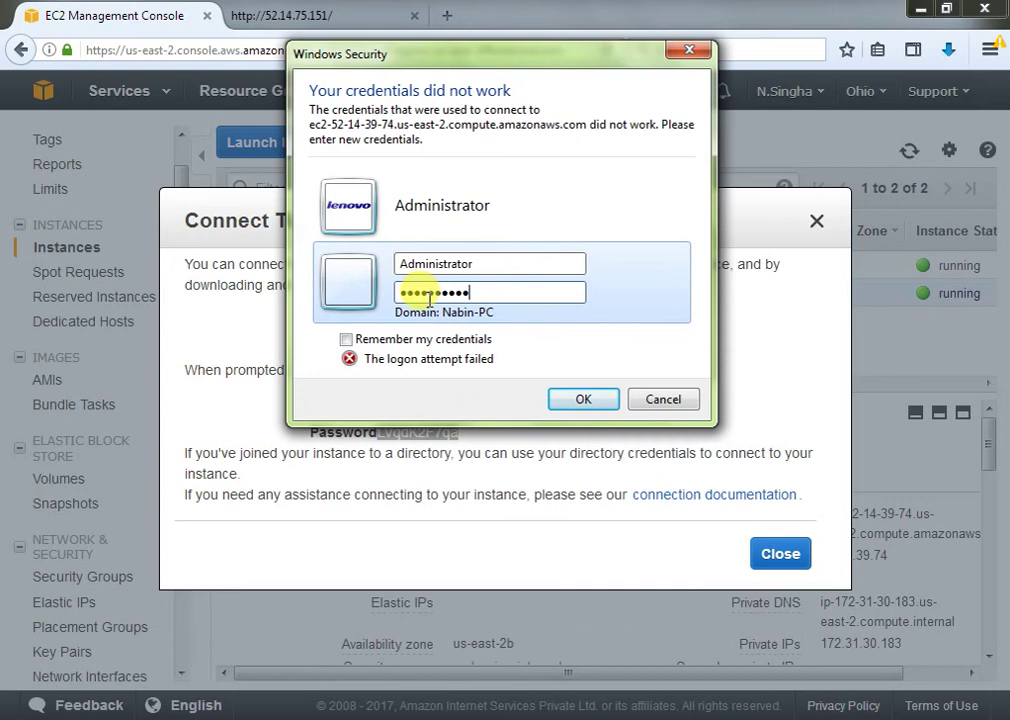
Submit the credentials and connect despite the certificate errors, turning off the certificate question for this computer.
{"action": "left_click", "coordinate": [583, 400]}
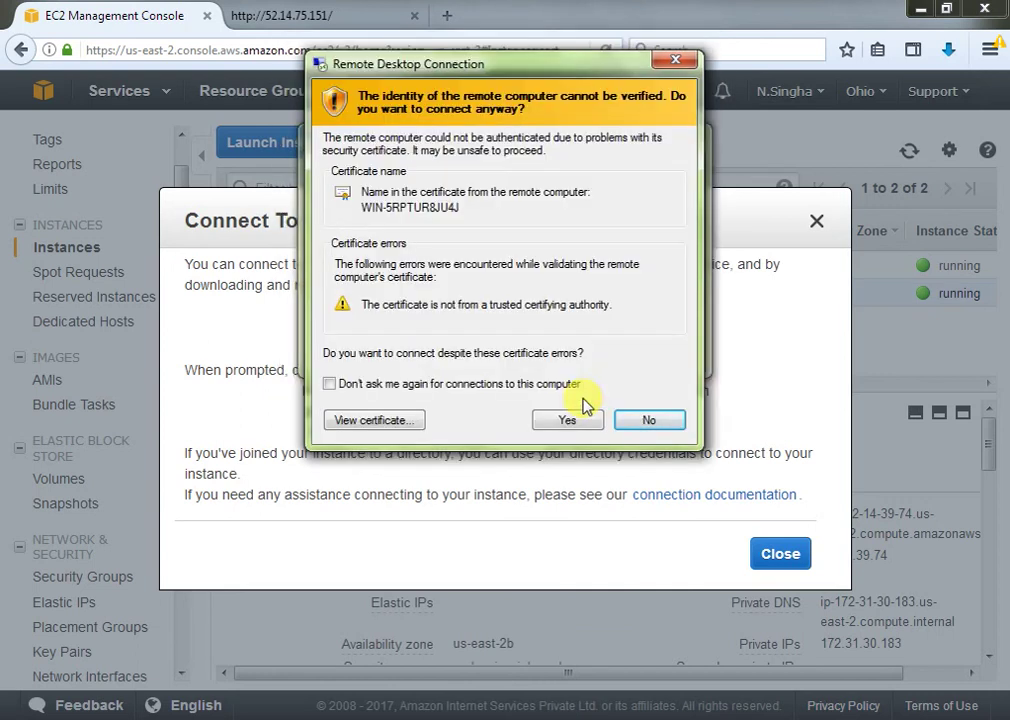
{"action": "left_click", "coordinate": [450, 385]}
{"action": "left_click", "coordinate": [575, 420]}
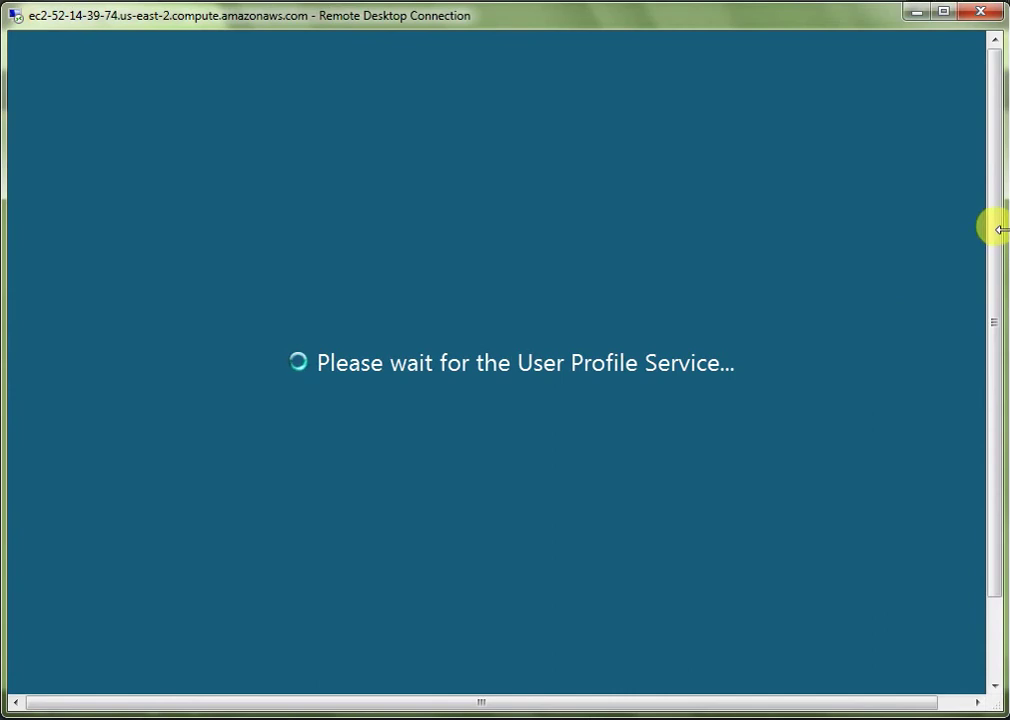
Open the Control Panel on the windows instance's remote desktop.
{"action": "left_click_drag", "start_coordinate": [997, 237], "coordinate": [999, 305]}
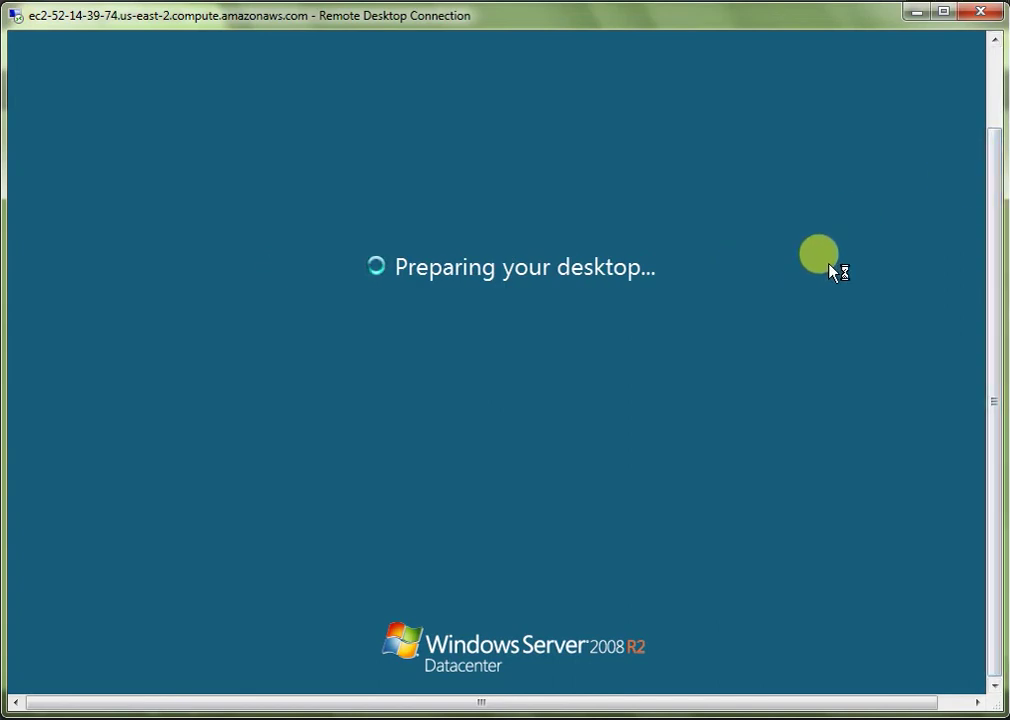
{"action": "left_click_drag", "start_coordinate": [992, 334], "coordinate": [1001, 166]}
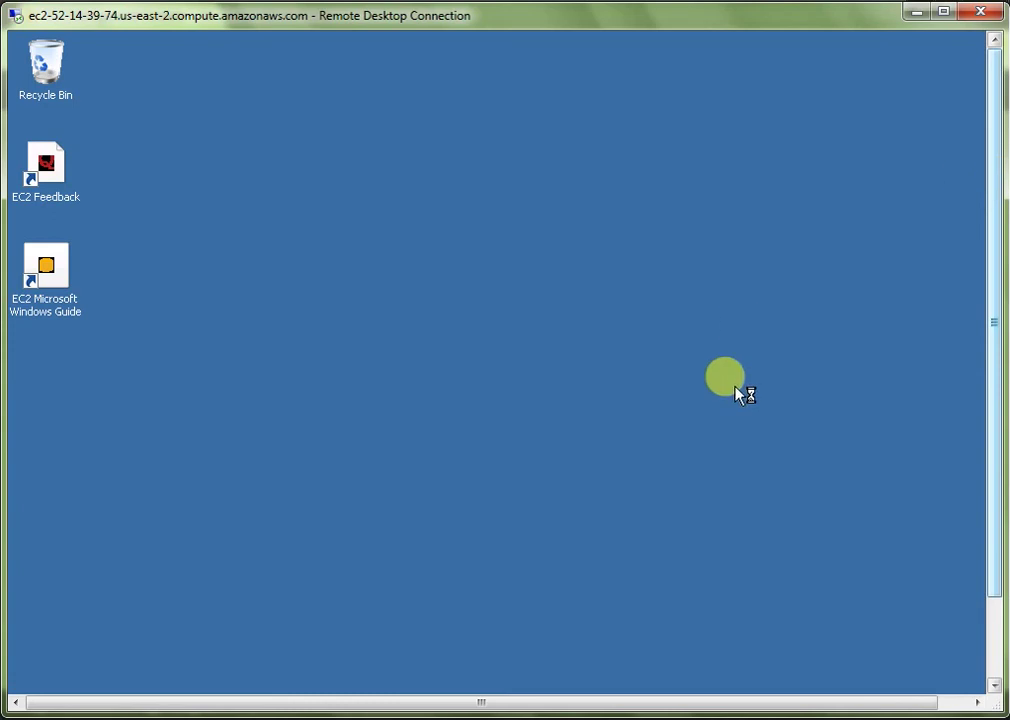
{"action": "left_click_drag", "start_coordinate": [993, 240], "coordinate": [993, 345]}
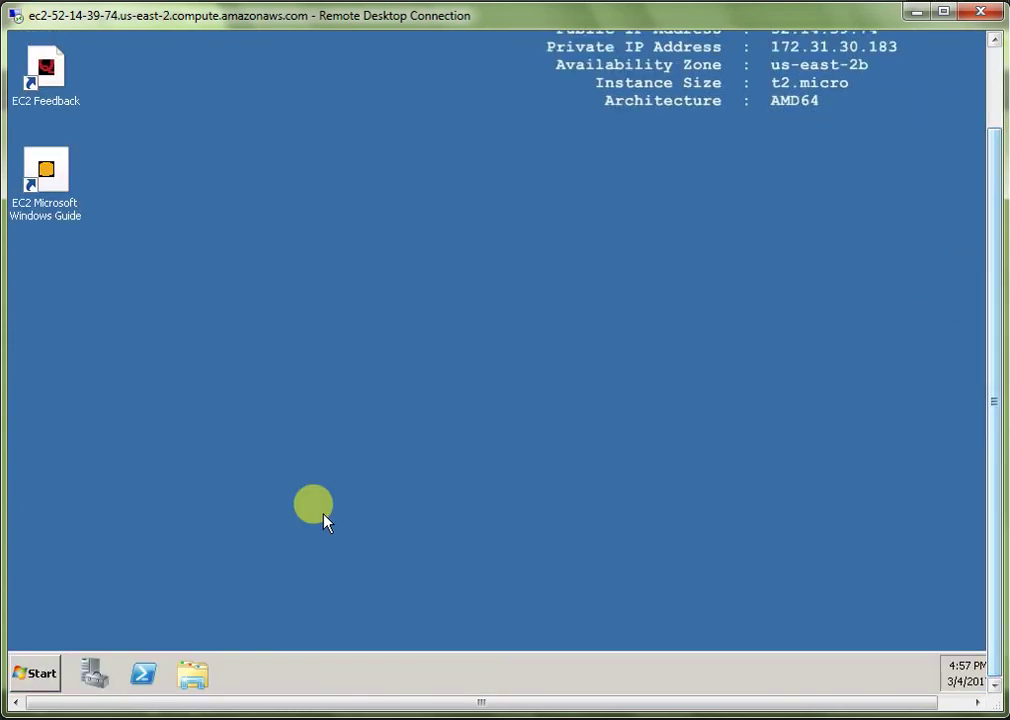
{"action": "left_click", "coordinate": [30, 670]}
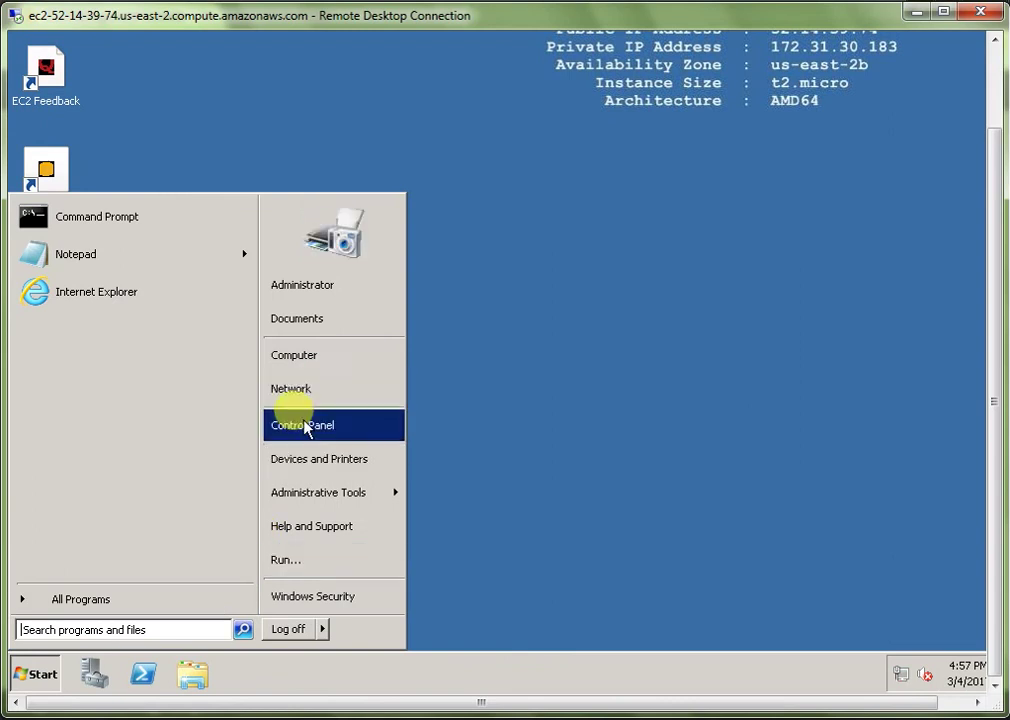
{"action": "left_click", "coordinate": [325, 424]}
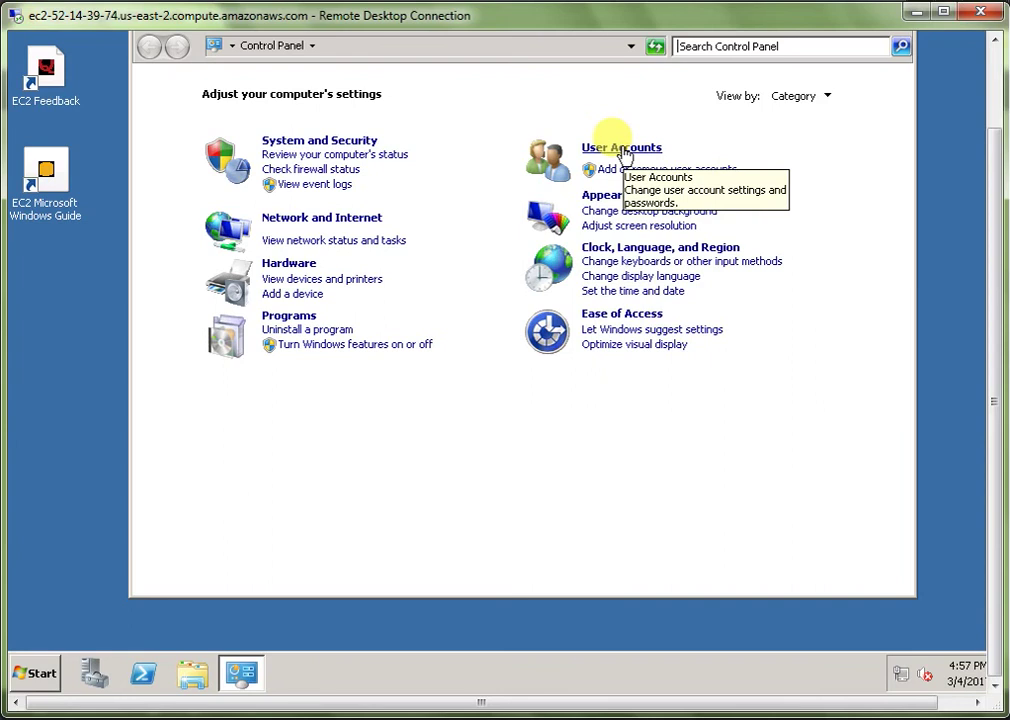
Open the password change form for the Administrator account and paste the current password into its field.
{"action": "left_click", "coordinate": [41, 658]}
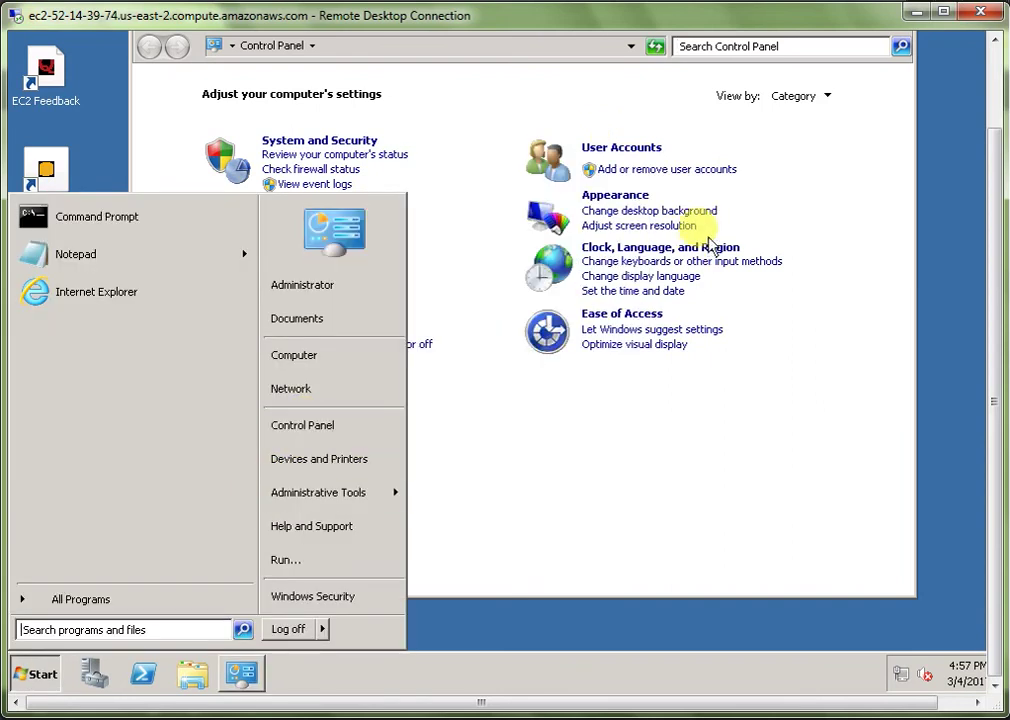
{"action": "left_click", "coordinate": [634, 152]}
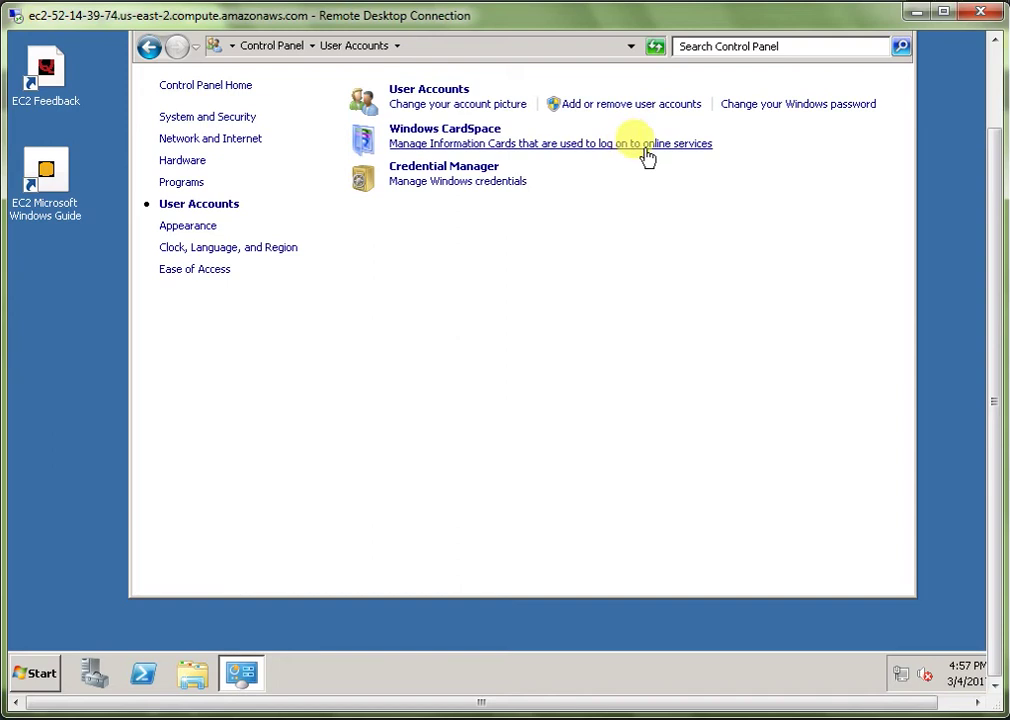
{"action": "left_click", "coordinate": [806, 111]}
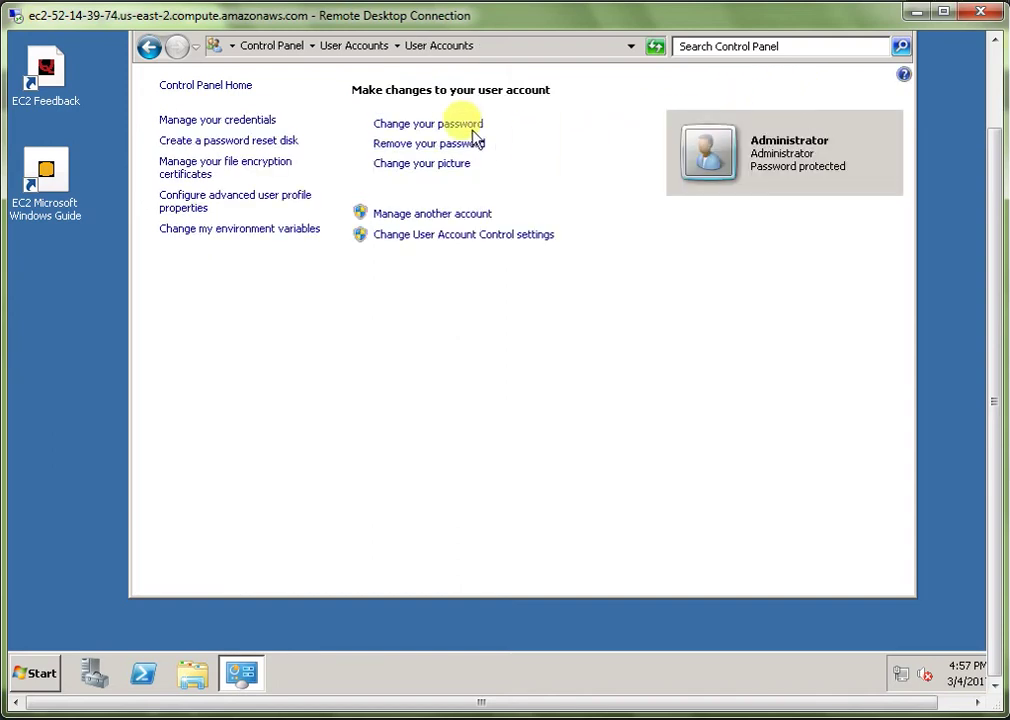
{"action": "left_click", "coordinate": [416, 128]}
{"action": "right_click", "coordinate": [298, 202]}
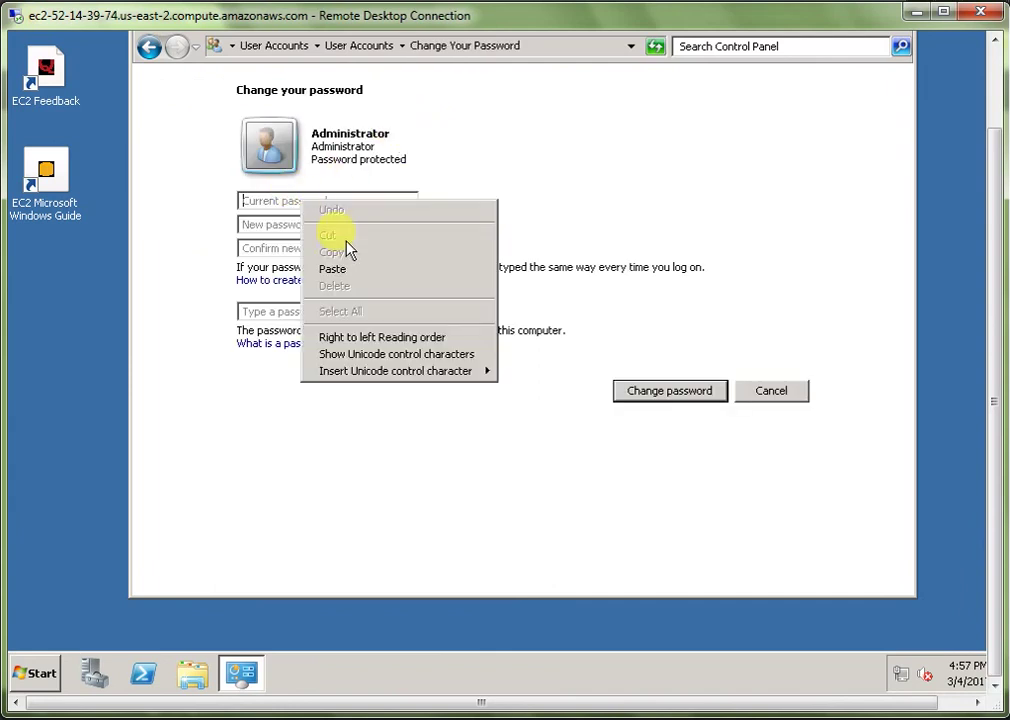
{"action": "left_click", "coordinate": [336, 269]}
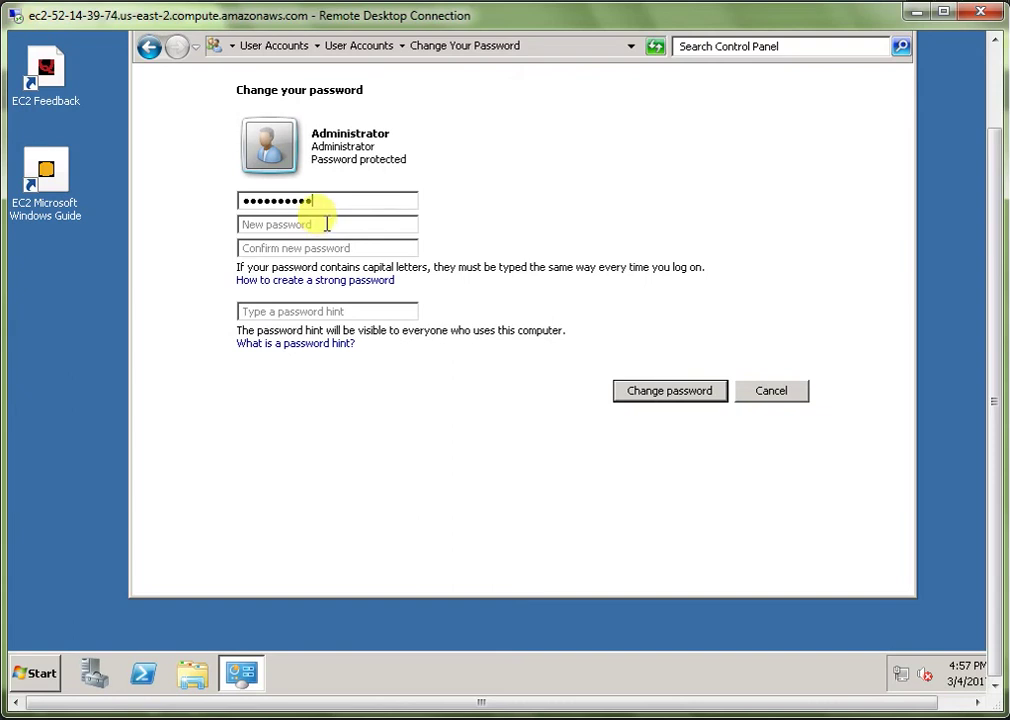
Enter and confirm a new Administrator password, and apply the password change.
{"action": "left_click", "coordinate": [303, 224]}
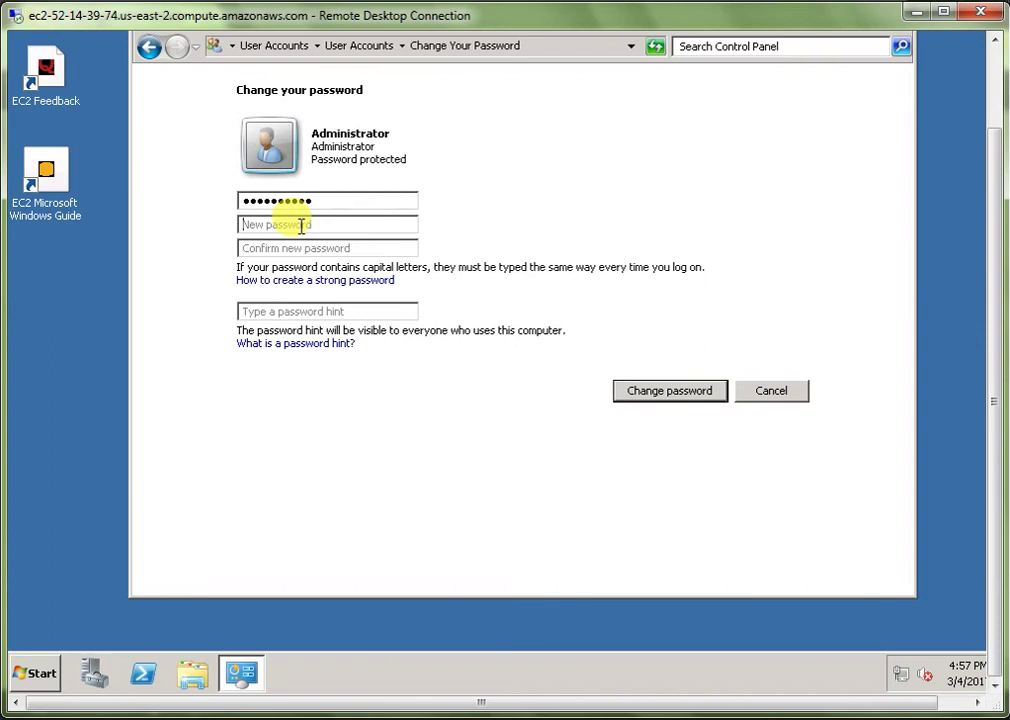
{"action": "type", "text": "•••••"}
{"action": "key", "text": "BackSpace"}
{"action": "key", "text": "BackSpace"}
{"action": "key", "text": "BackSpace"}
{"action": "key", "text": "BackSpace"}
{"action": "key", "text": "BackSpace"}
{"action": "type", "text": "•"}
{"action": "key", "text": "BackSpace"}
{"action": "type", "text": "•••"}
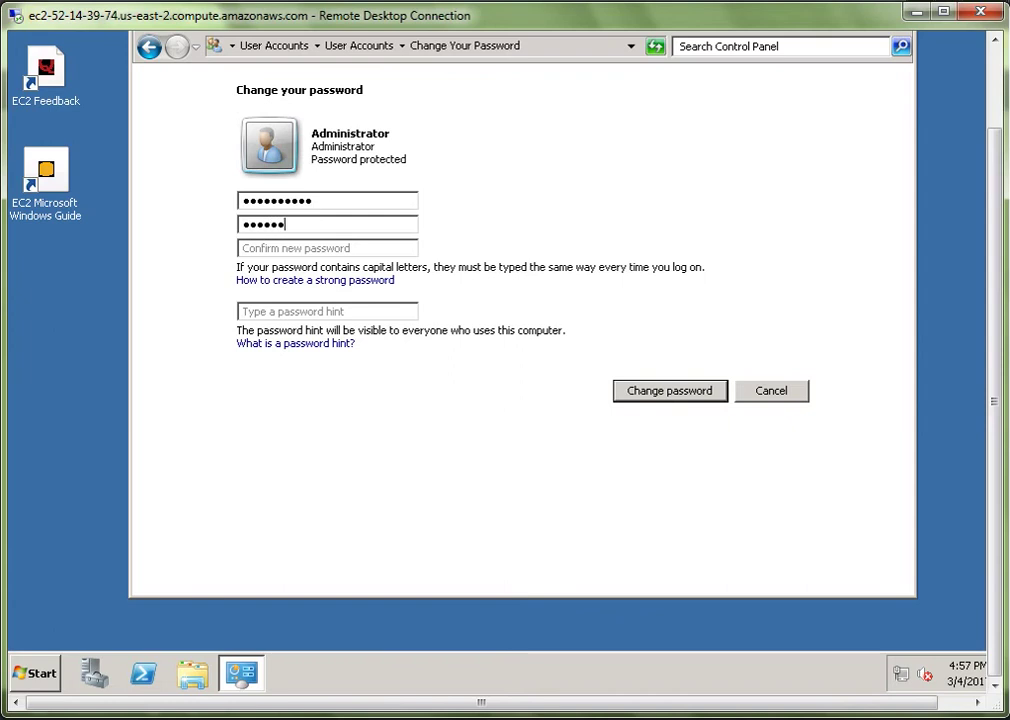
{"action": "type", "text": "••"}
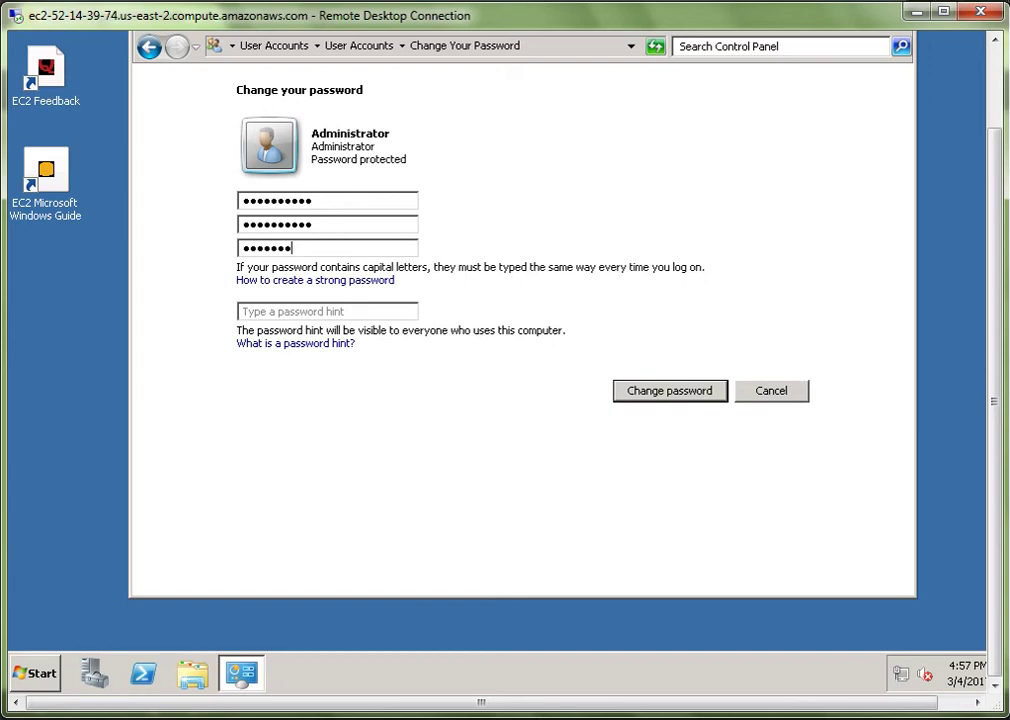
{"action": "left_click", "coordinate": [652, 391]}
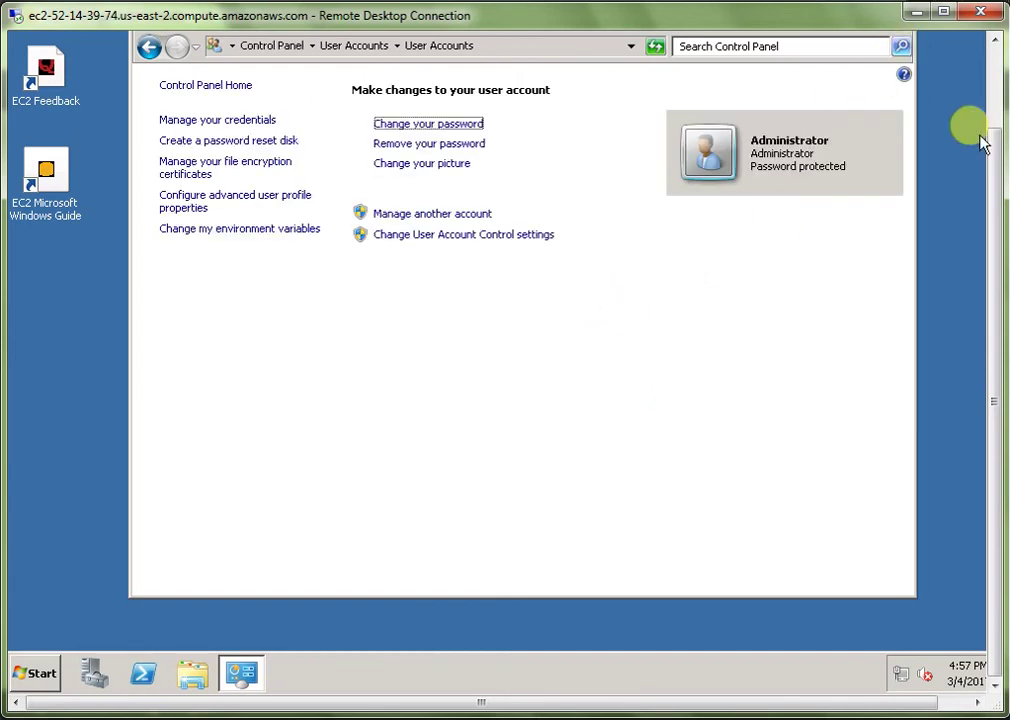
Close the User Accounts window and launch Server Manager on the remote desktop.
{"action": "left_click_drag", "start_coordinate": [994, 162], "coordinate": [994, 85]}
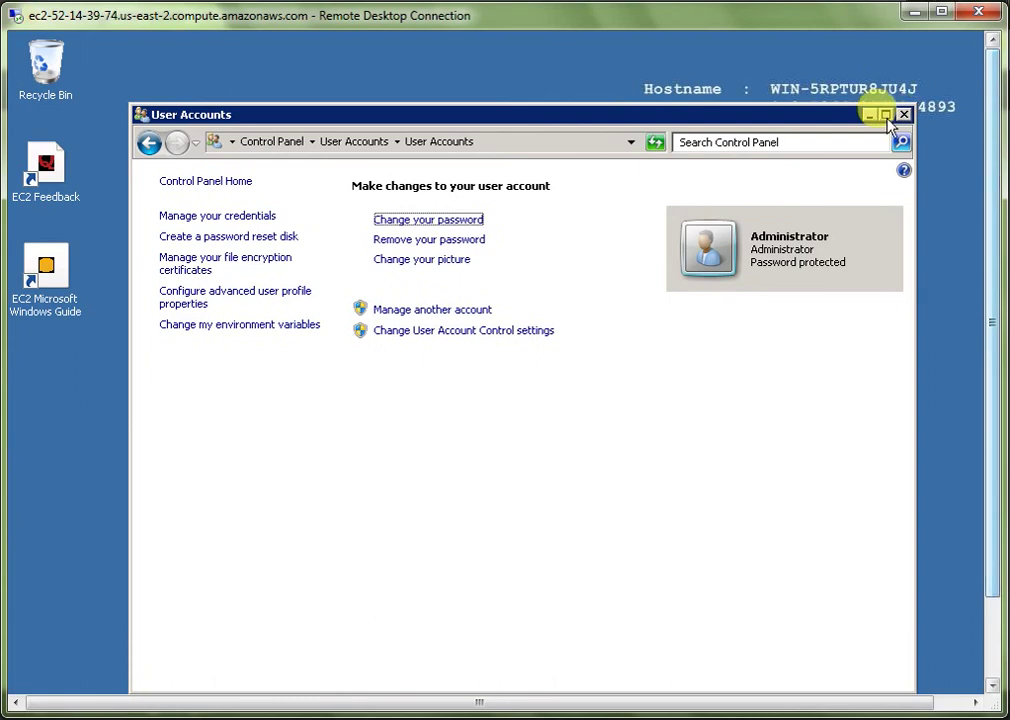
{"action": "left_click", "coordinate": [900, 108]}
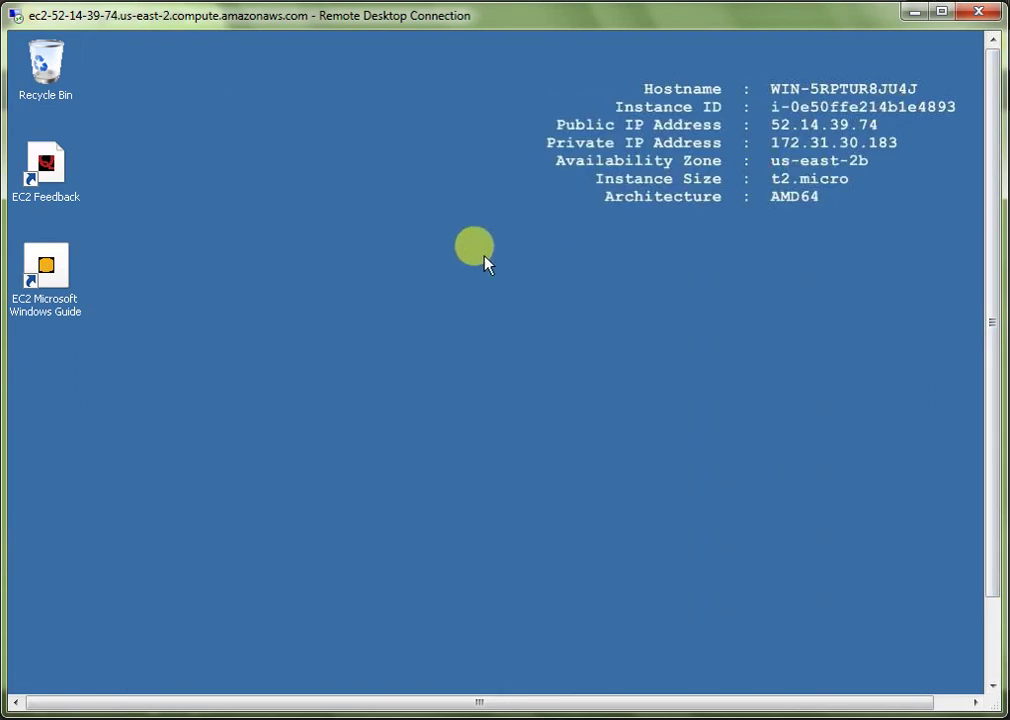
{"action": "left_click_drag", "start_coordinate": [990, 296], "coordinate": [995, 388]}
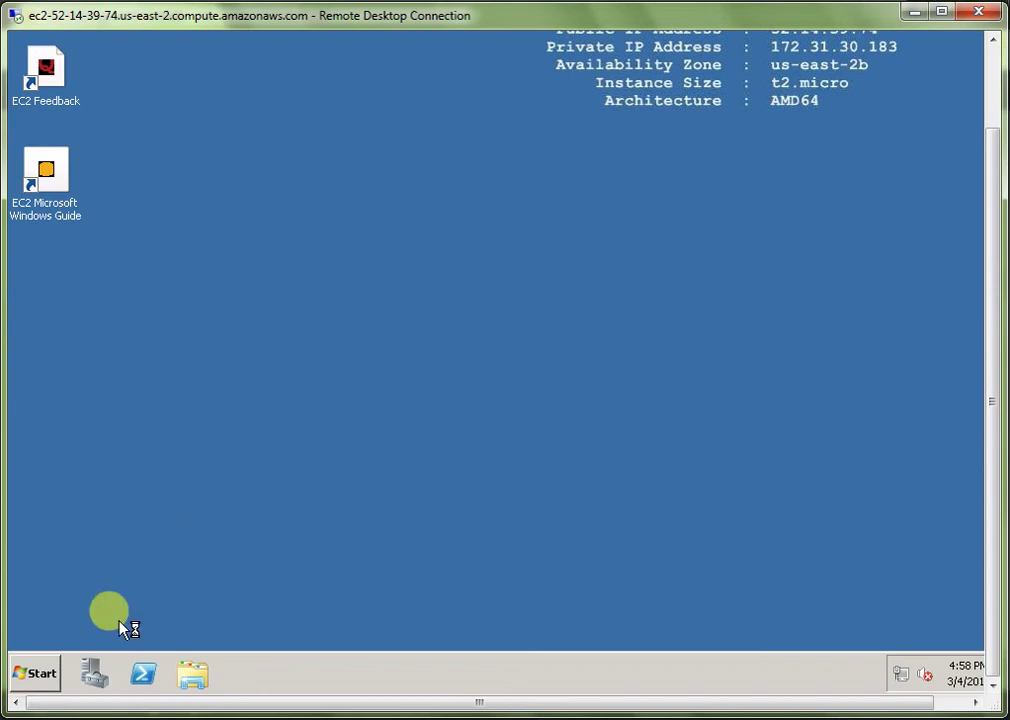
{"action": "left_click", "coordinate": [95, 674]}
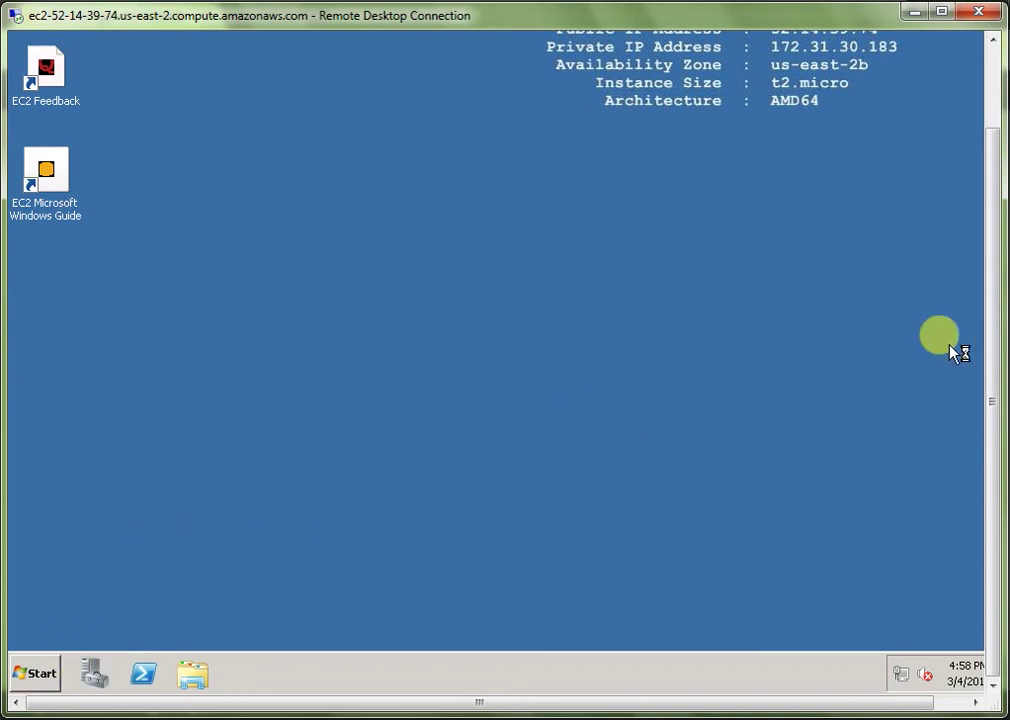
{"action": "left_click_drag", "start_coordinate": [994, 345], "coordinate": [997, 280]}
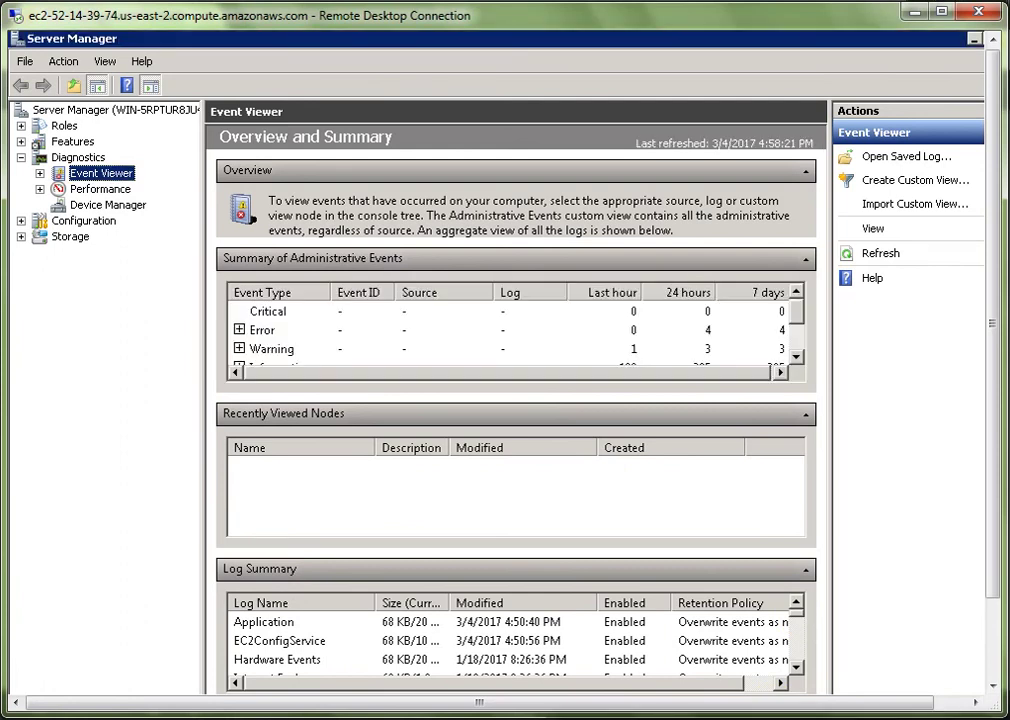
Start adding a role to the server, choose Web Server (IIS), and continue to its role services.
{"action": "left_click", "coordinate": [64, 125]}
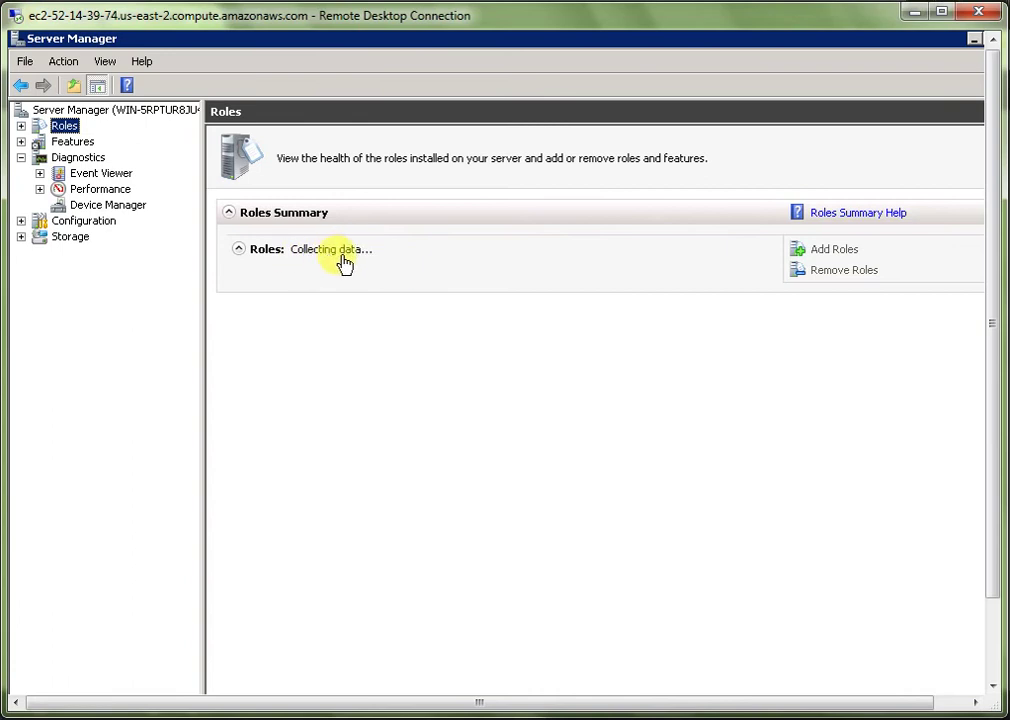
{"action": "left_click", "coordinate": [834, 250]}
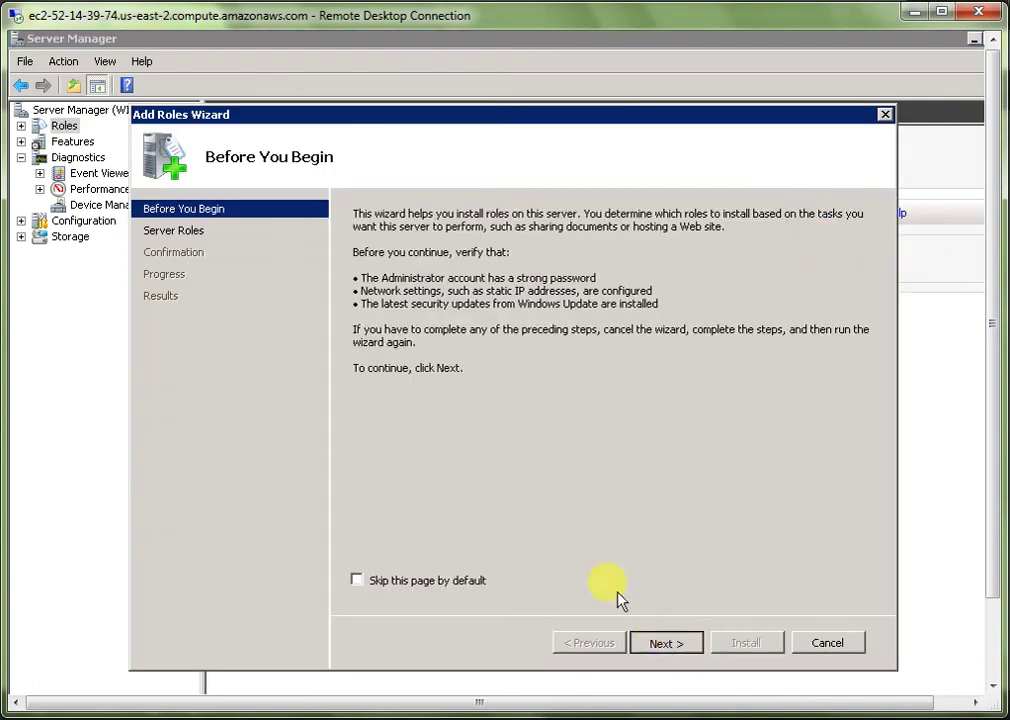
{"action": "left_click", "coordinate": [666, 643]}
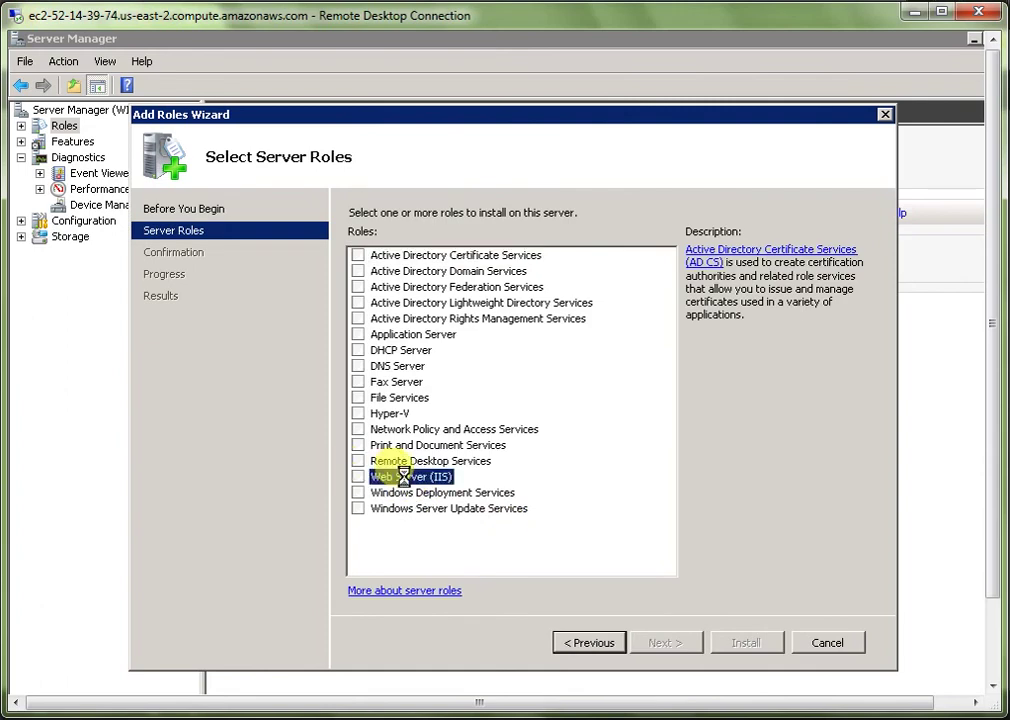
{"action": "left_click", "coordinate": [358, 477]}
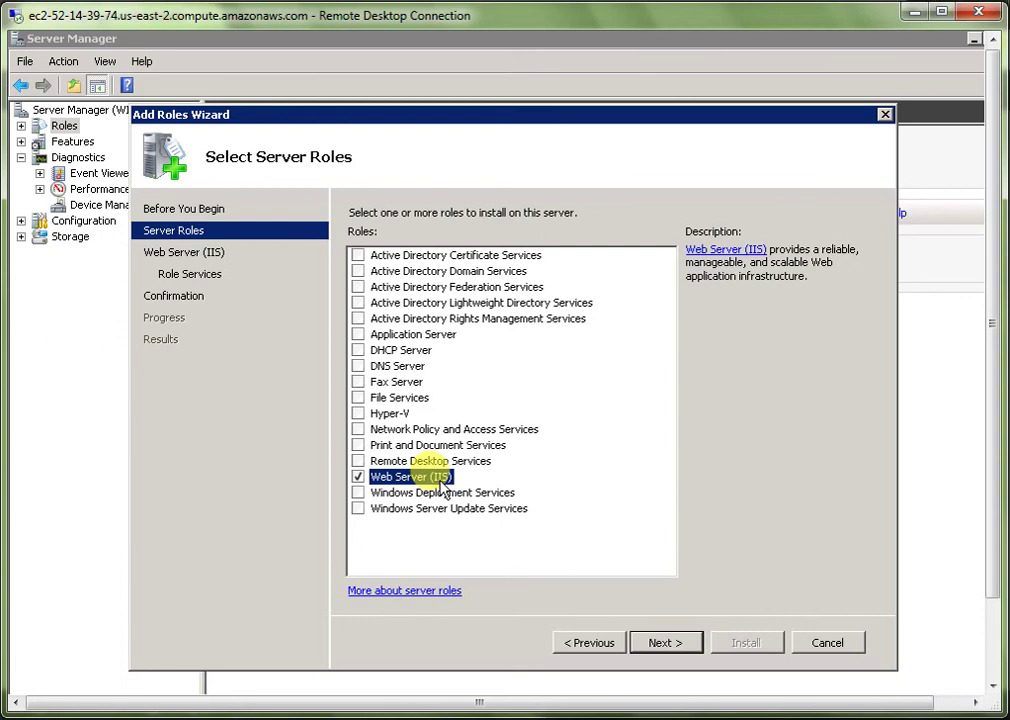
{"action": "left_click", "coordinate": [666, 644]}
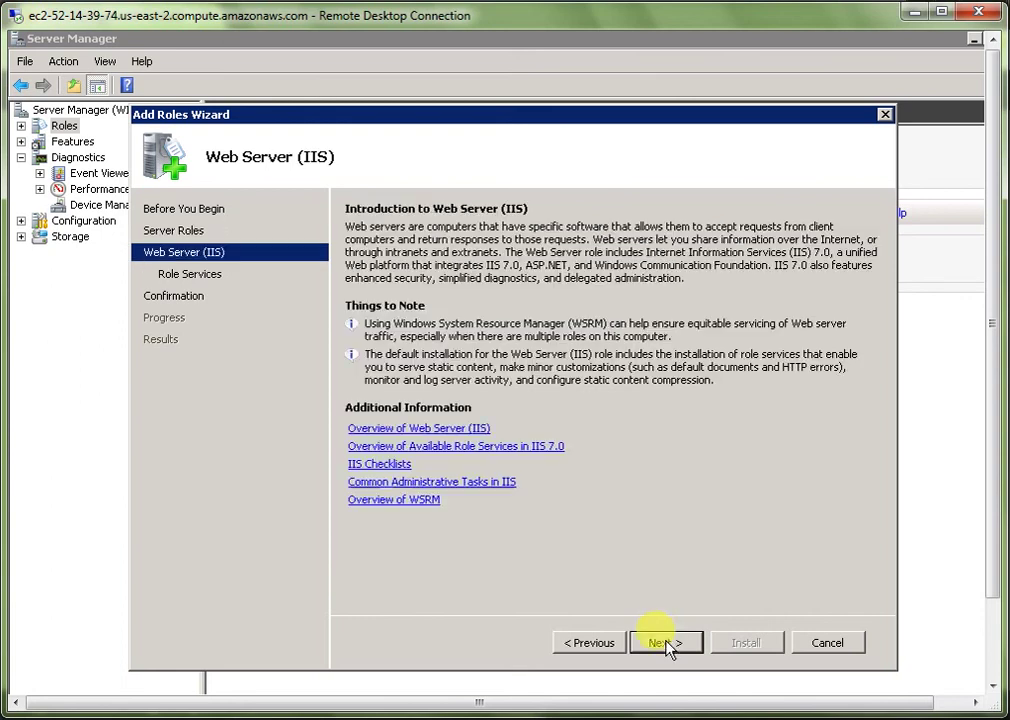
{"action": "left_click", "coordinate": [668, 644]}
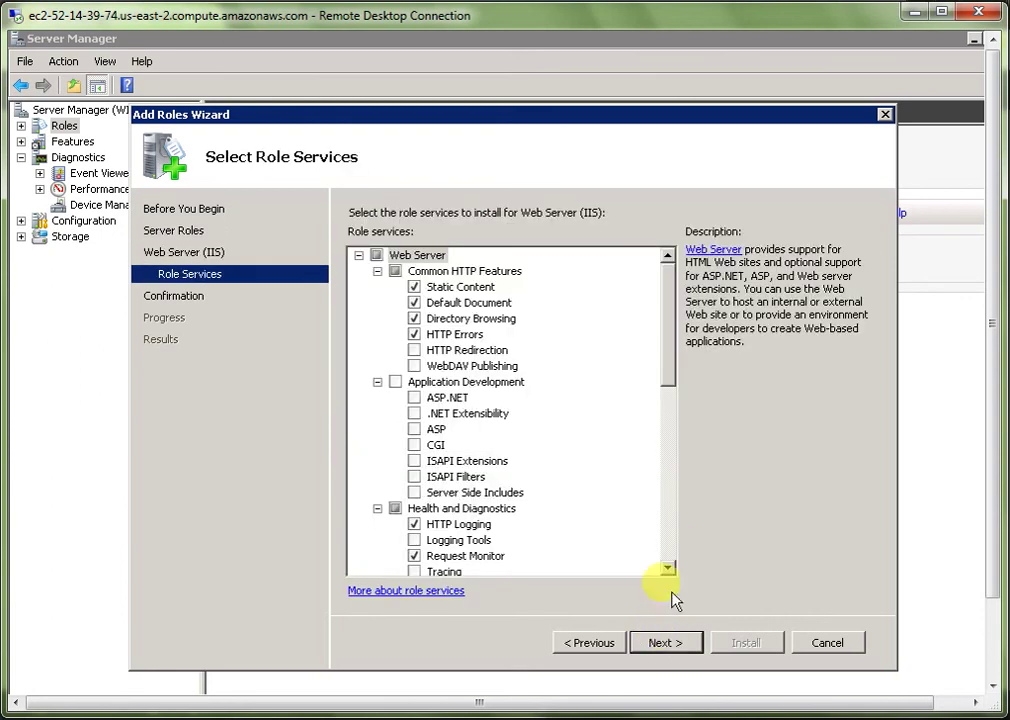
Add Basic Authentication, Windows Authentication and Digest Authentication to the Security role services for IIS.
{"action": "left_click_drag", "start_coordinate": [670, 367], "coordinate": [462, 442]}
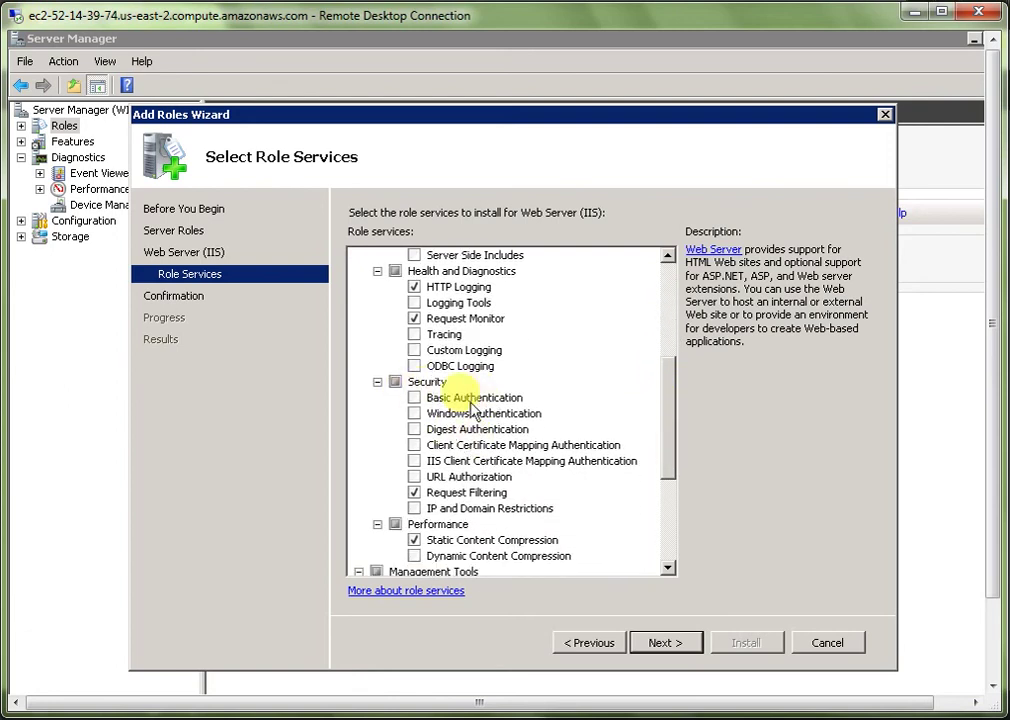
{"action": "left_click", "coordinate": [414, 399]}
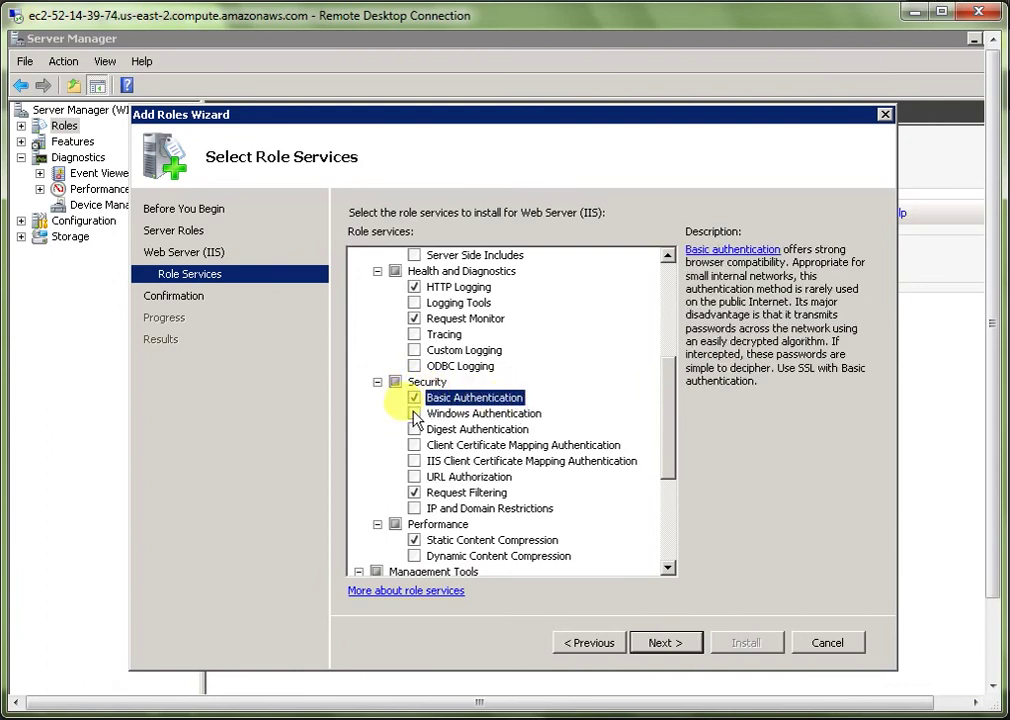
{"action": "left_click", "coordinate": [500, 413]}
{"action": "left_click", "coordinate": [414, 413]}
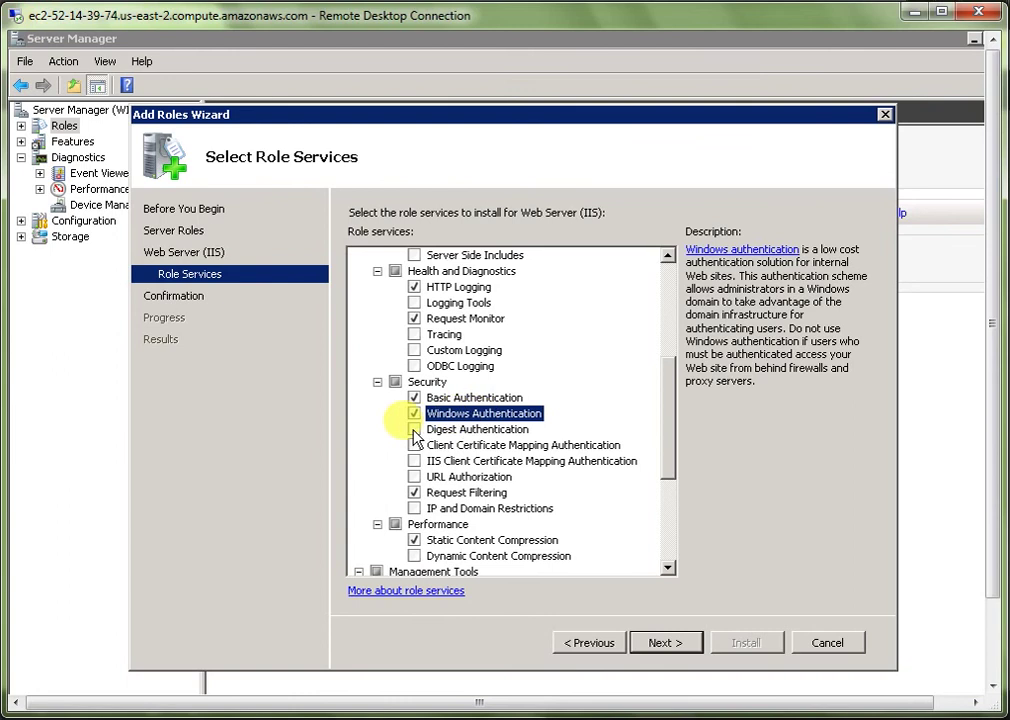
{"action": "left_click", "coordinate": [413, 429]}
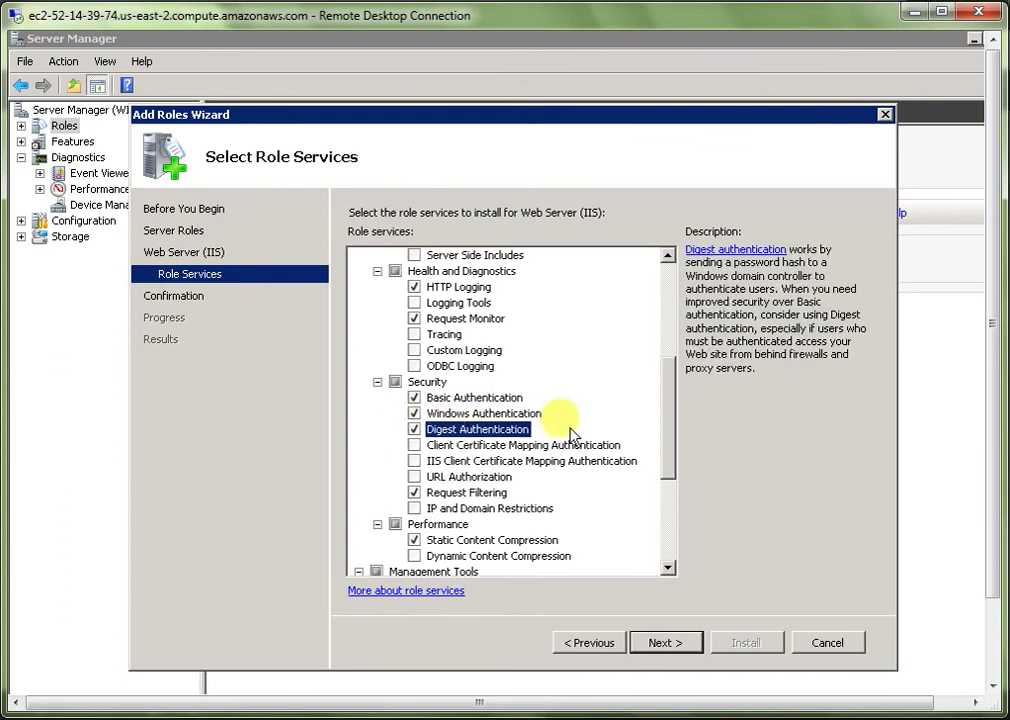
Confirm the selections, install the Web Server (IIS) role, and close the wizard once it finishes.
{"action": "left_click", "coordinate": [656, 644]}
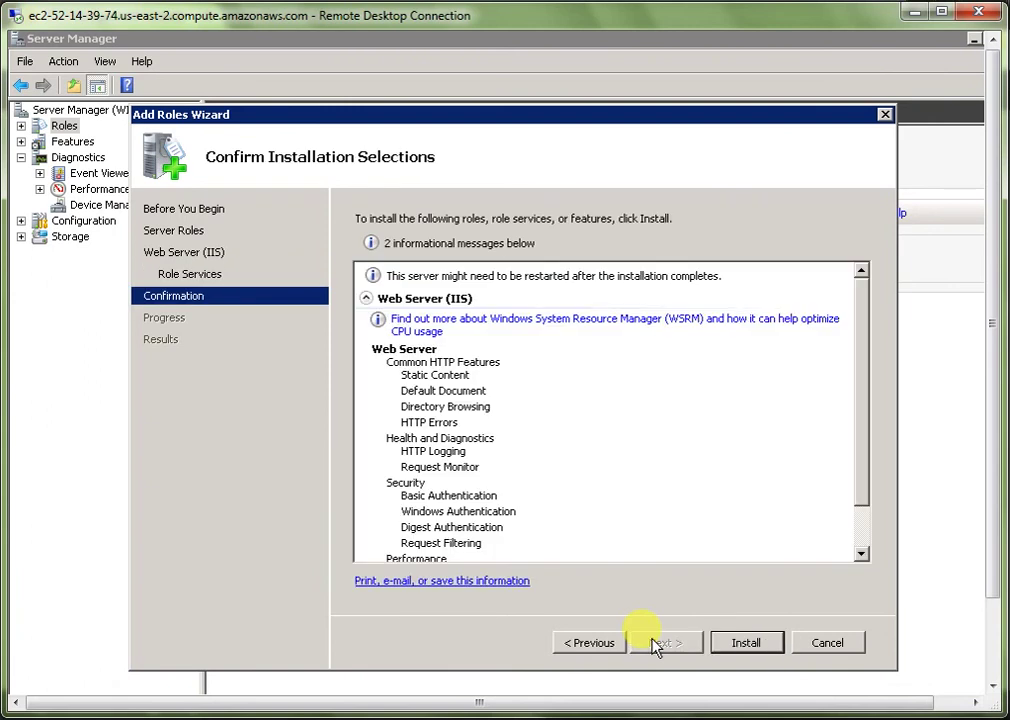
{"action": "left_click", "coordinate": [743, 644]}
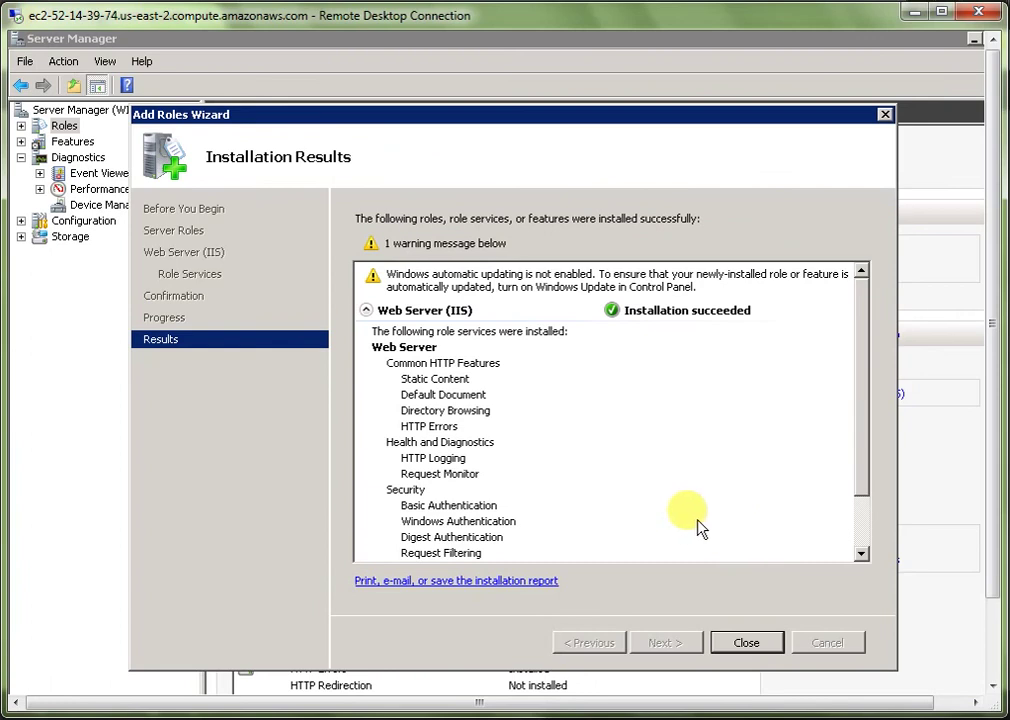
{"action": "left_click", "coordinate": [748, 642]}
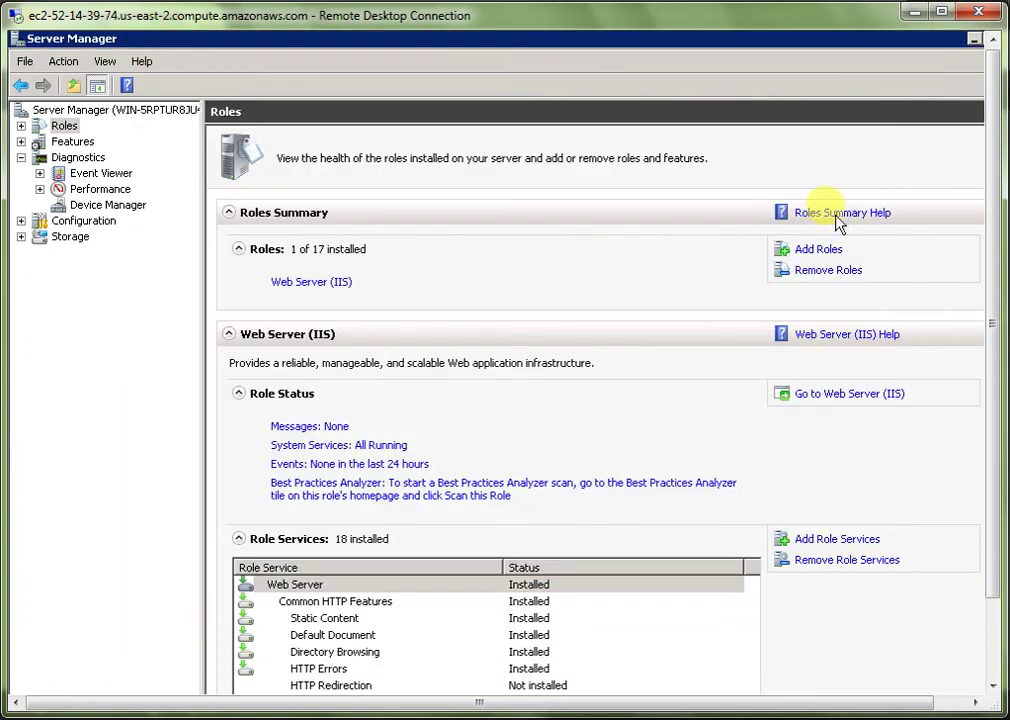
Restore the Server Manager window from its maximized size and close it.
{"action": "double_click", "coordinate": [873, 45]}
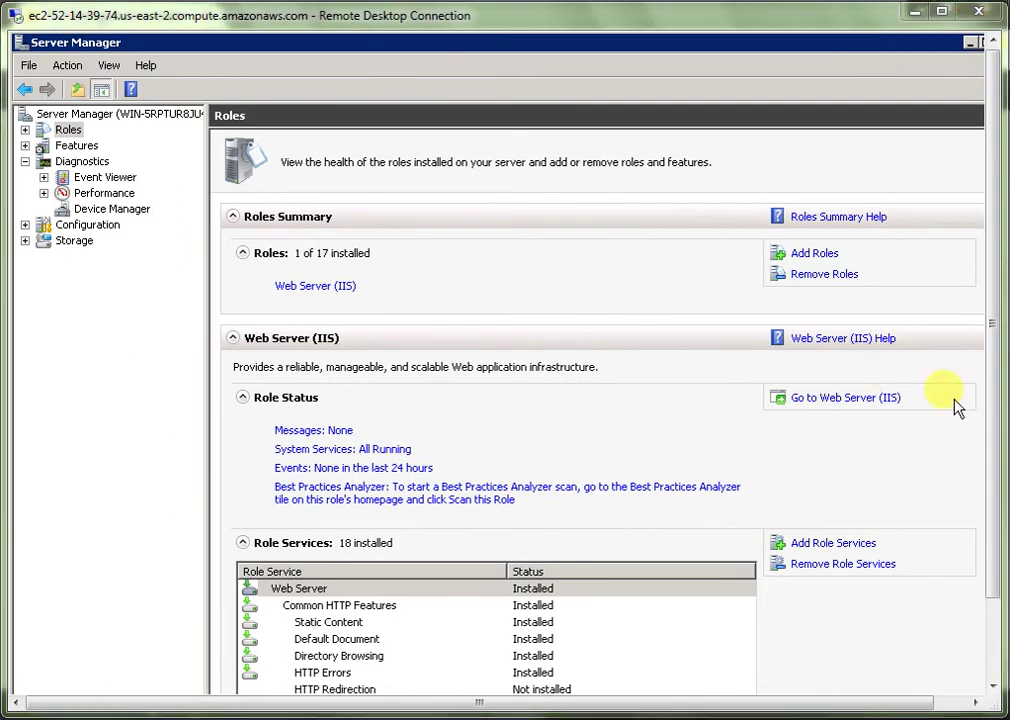
{"action": "right_click", "coordinate": [903, 46]}
{"action": "left_click", "coordinate": [922, 160]}
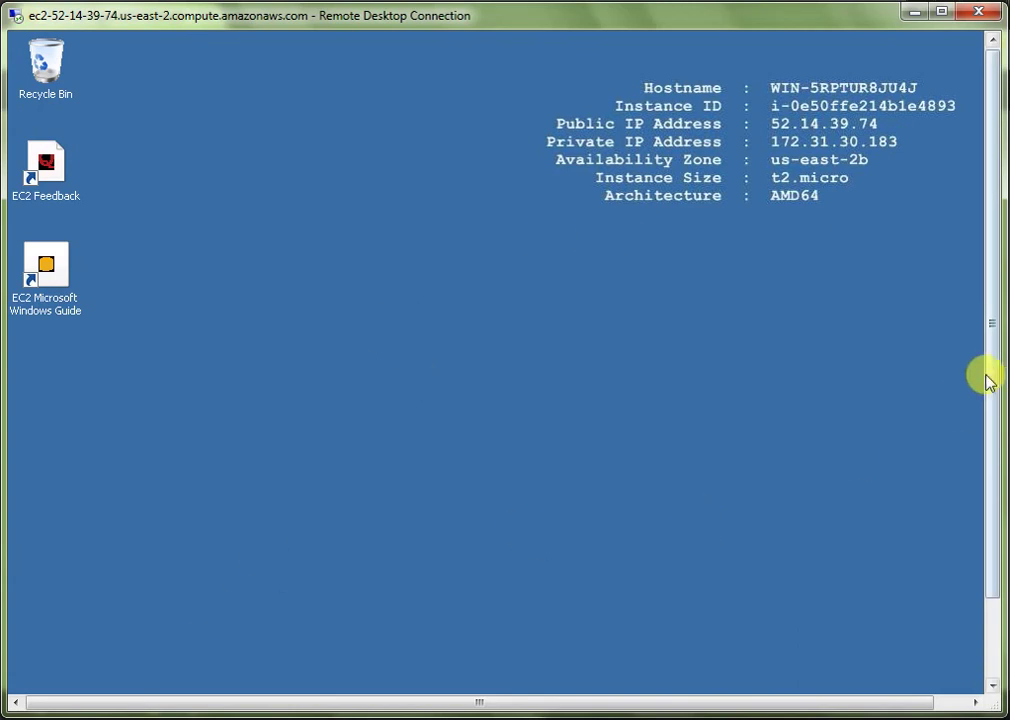
Browse the remote computer's Local Disk (C:) and open the inetpub folder.
{"action": "left_click", "coordinate": [40, 678]}
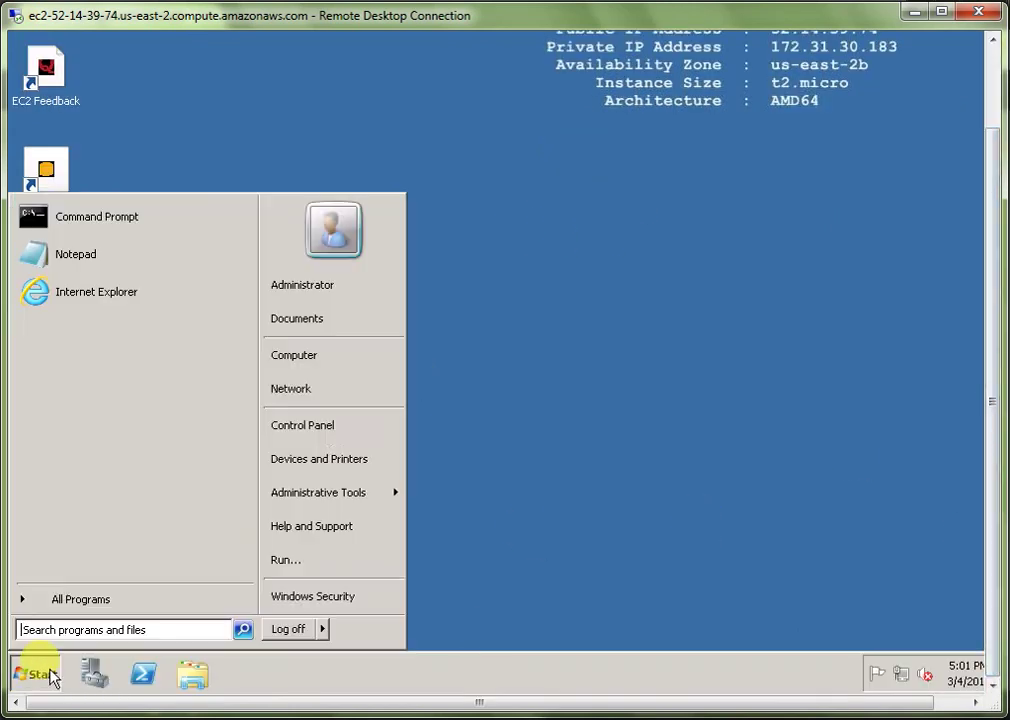
{"action": "left_click", "coordinate": [292, 355]}
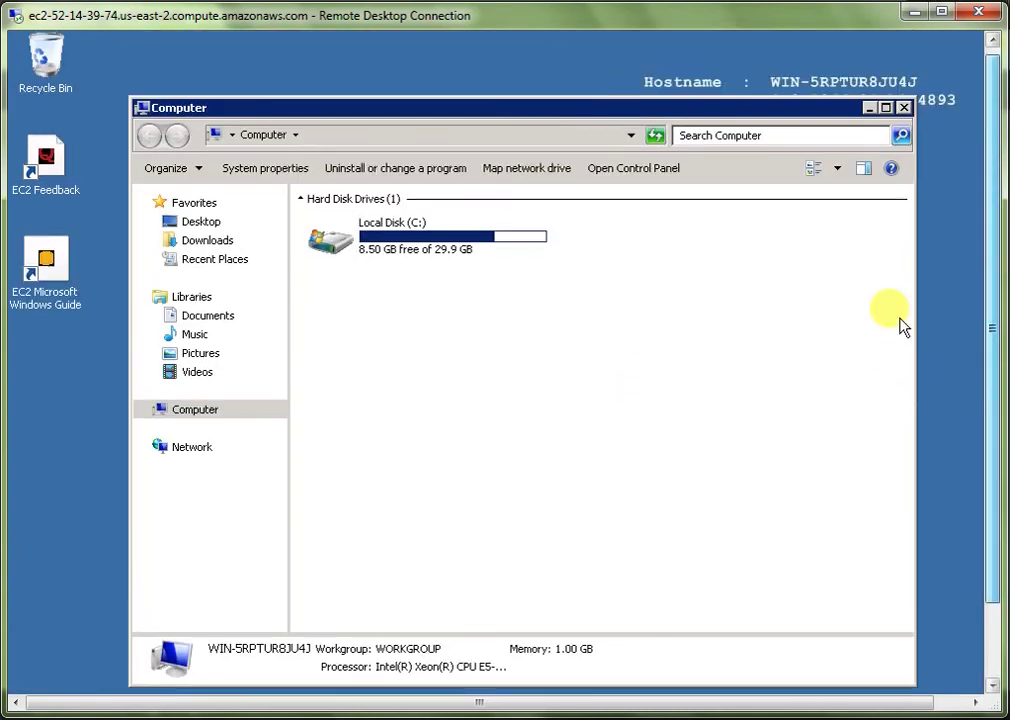
{"action": "double_click", "coordinate": [415, 244]}
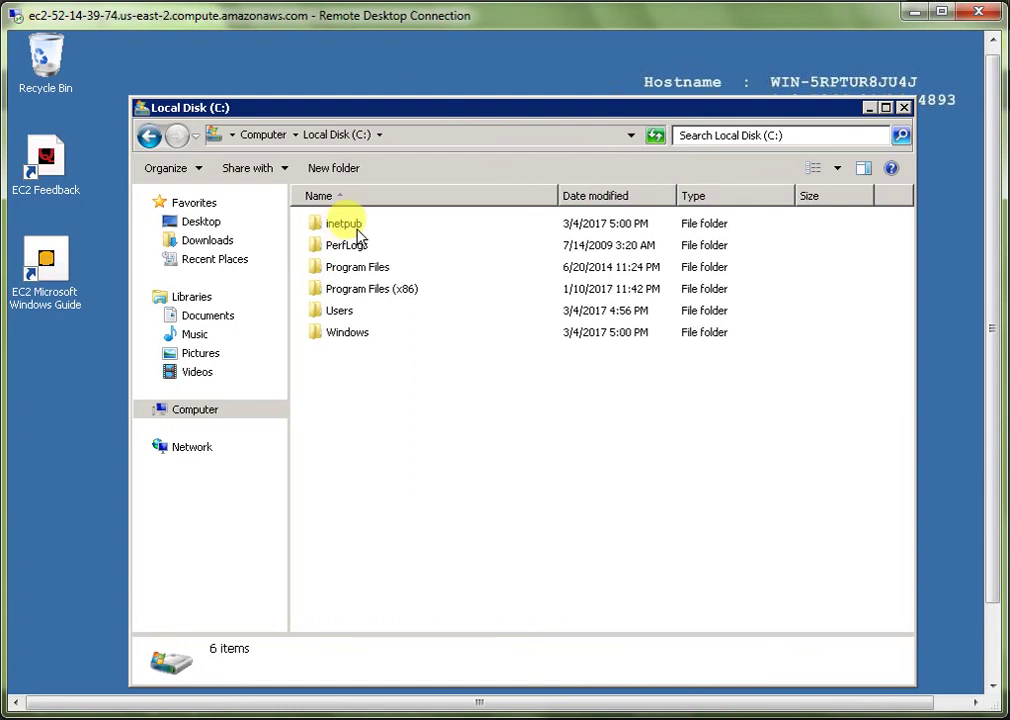
{"action": "double_click", "coordinate": [358, 227]}
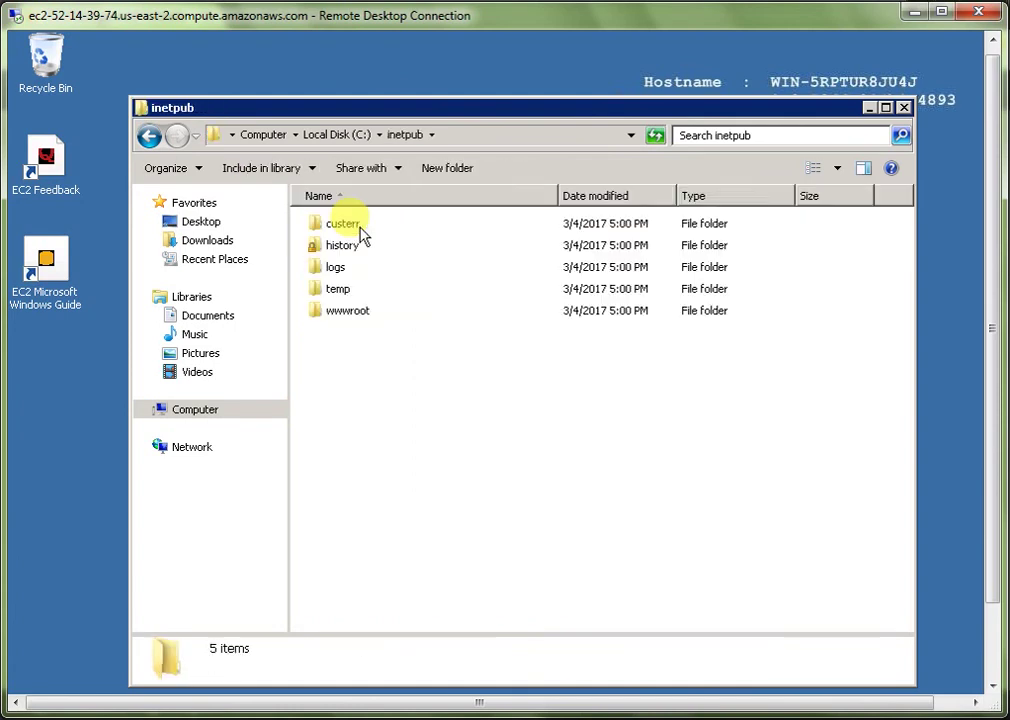
{"action": "left_click", "coordinate": [149, 137]}
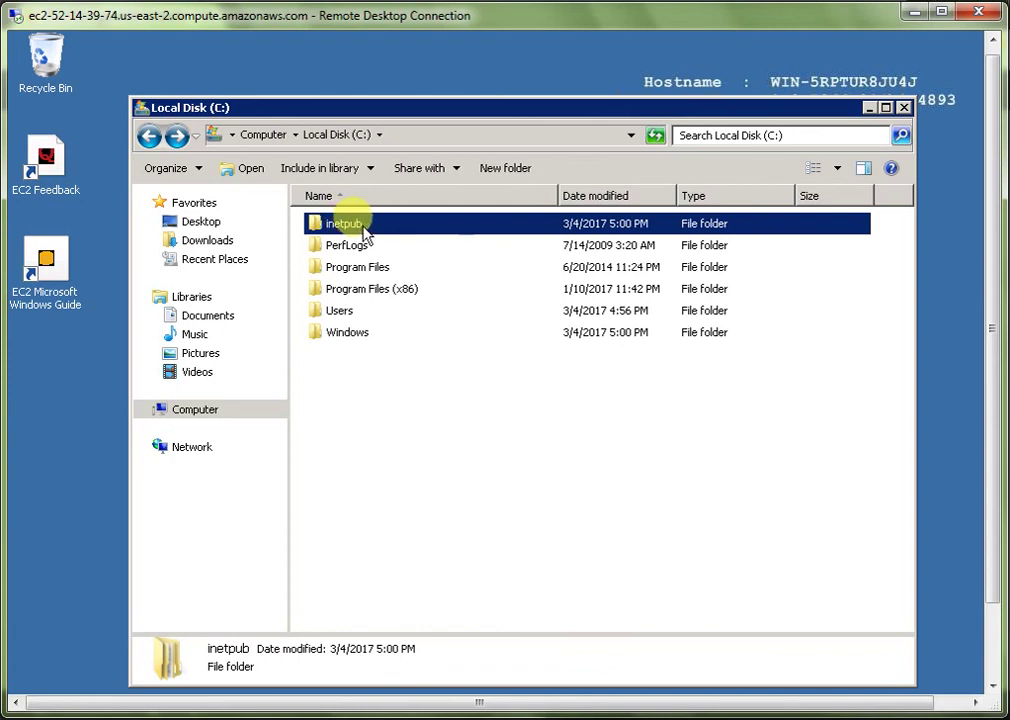
{"action": "double_click", "coordinate": [365, 230]}
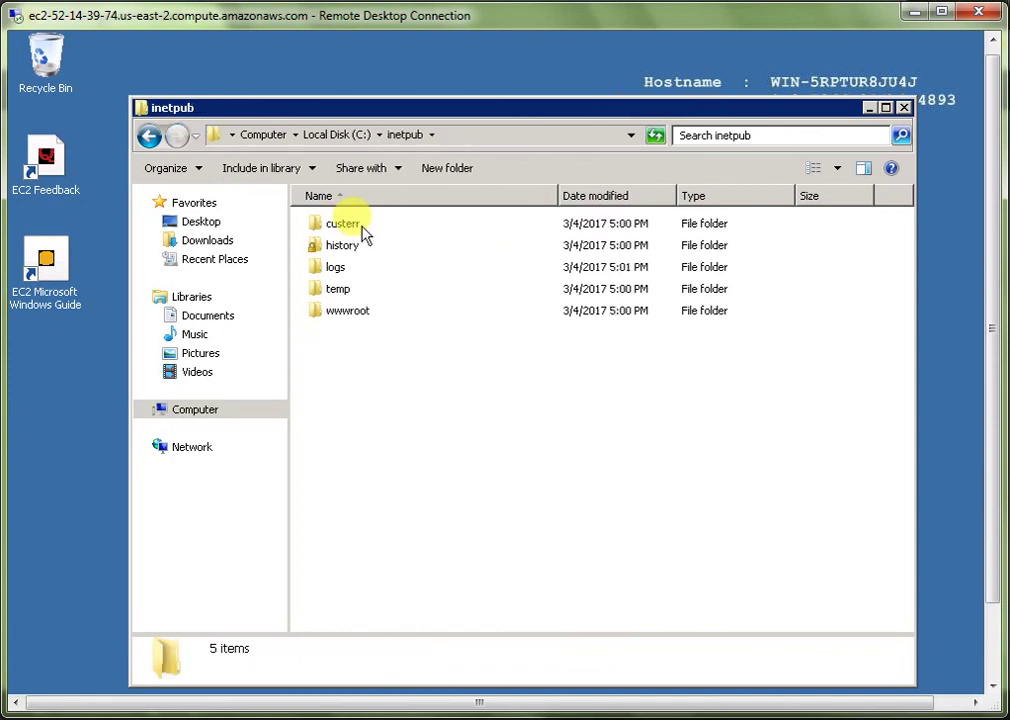
Open the wwwroot folder inside inetpub.
{"action": "double_click", "coordinate": [360, 318]}
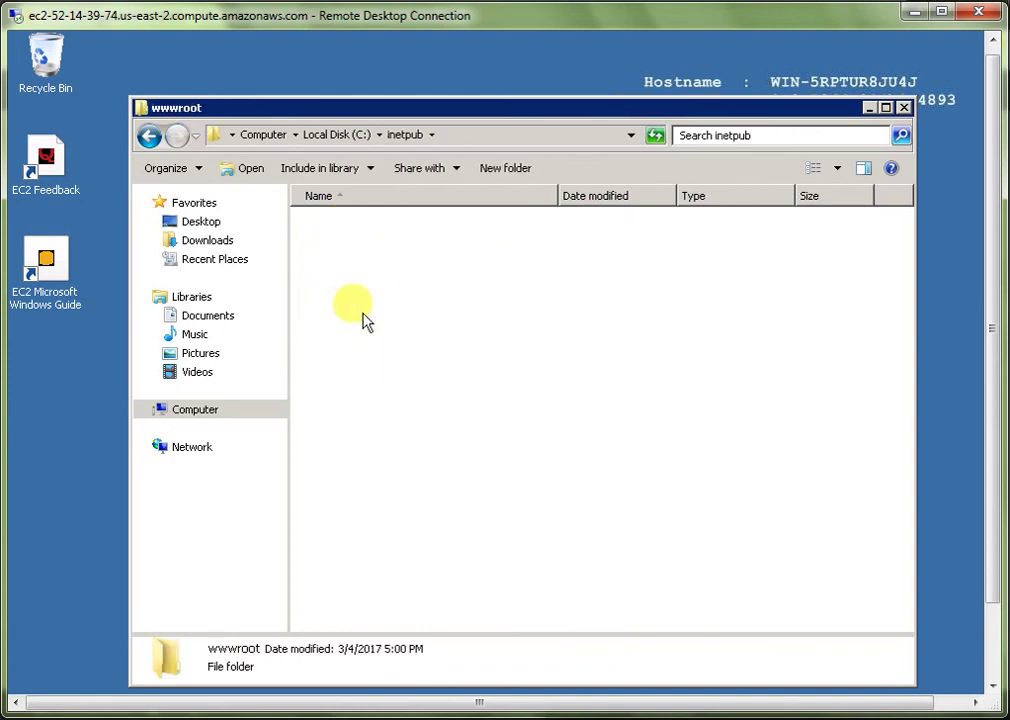
{"action": "left_click", "coordinate": [338, 230]}
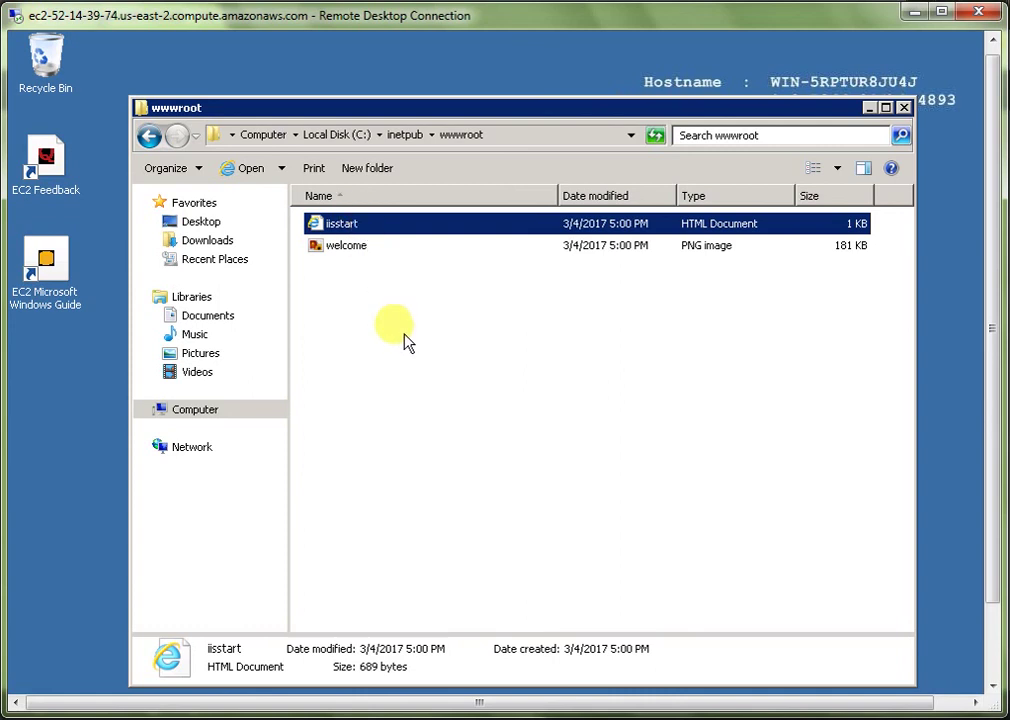
{"action": "left_click", "coordinate": [393, 358]}
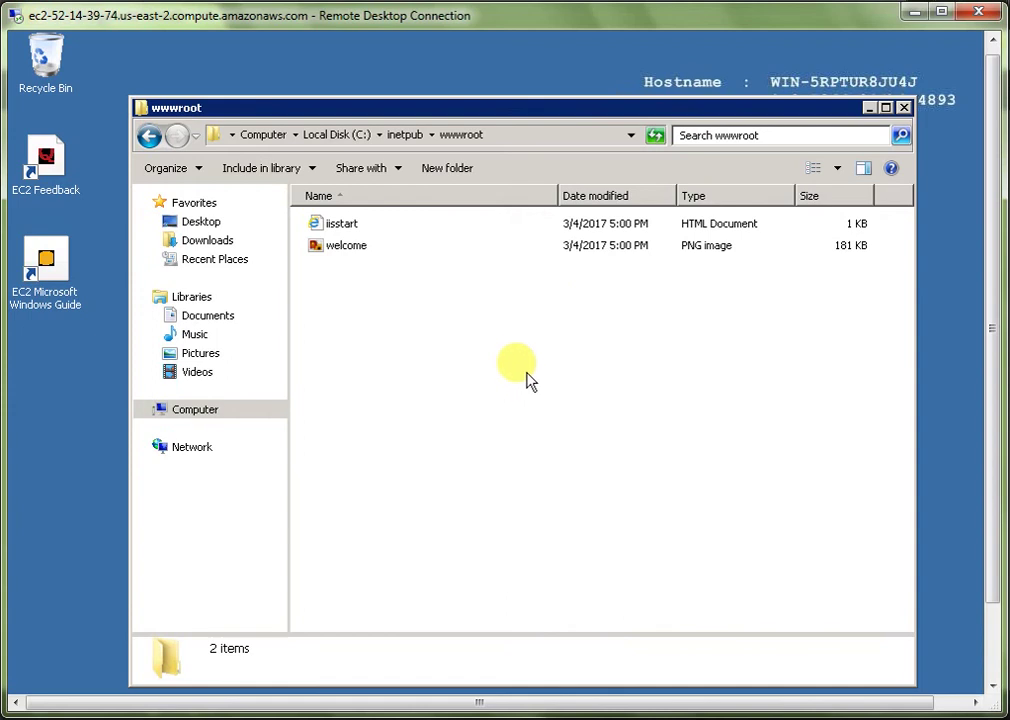
In Folder Options, show hidden files, folders and drives, stop hiding empty drives and extensions for known file types, and apply the settings.
{"action": "key", "text": "alt+f"}
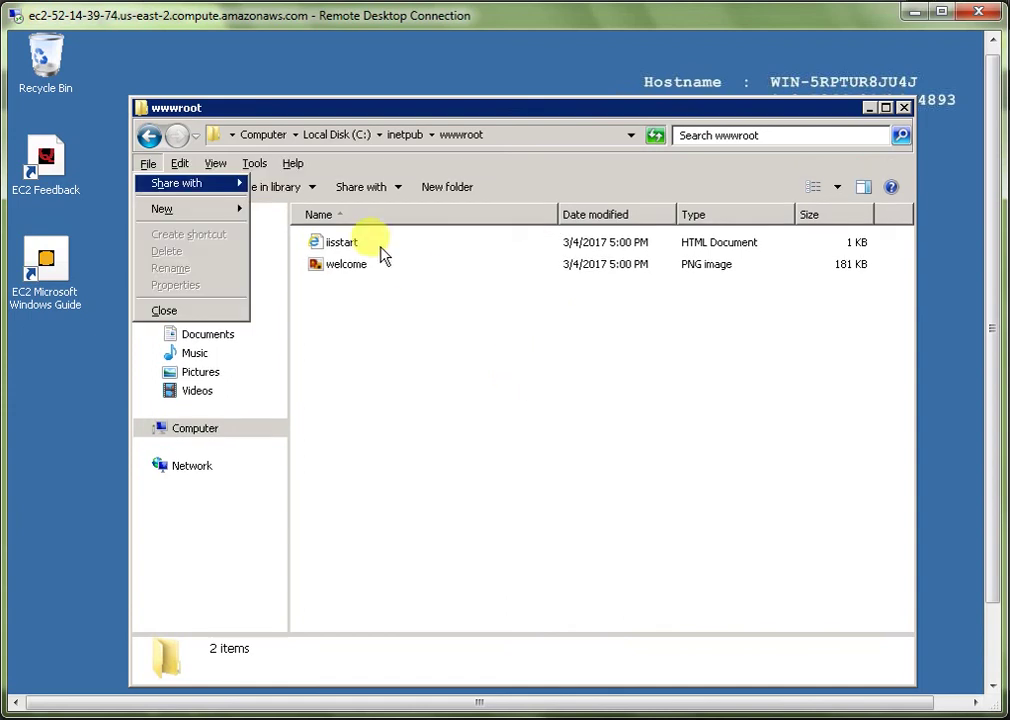
{"action": "left_click", "coordinate": [198, 162]}
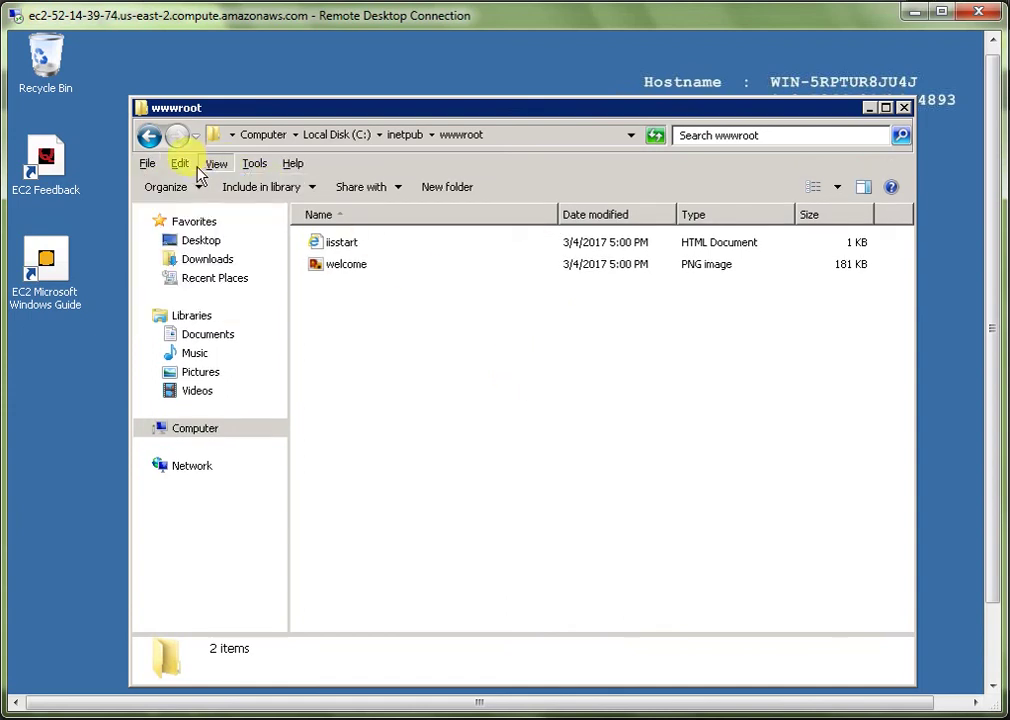
{"action": "left_click", "coordinate": [177, 163]}
{"action": "mouse_move", "coordinate": [240, 168]}
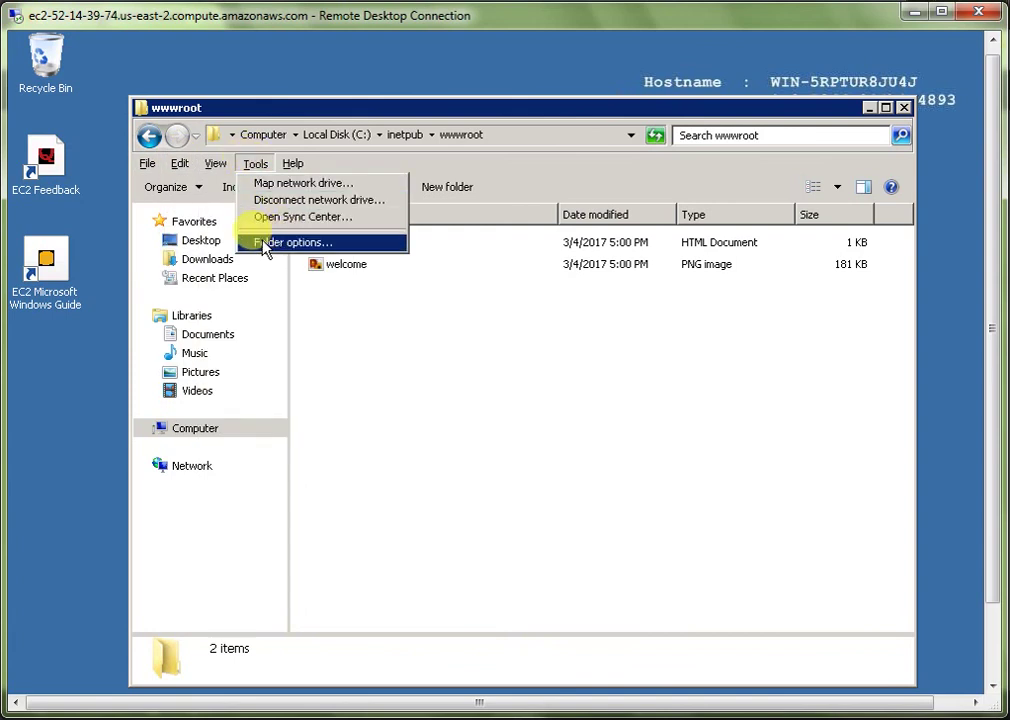
{"action": "left_click", "coordinate": [274, 246]}
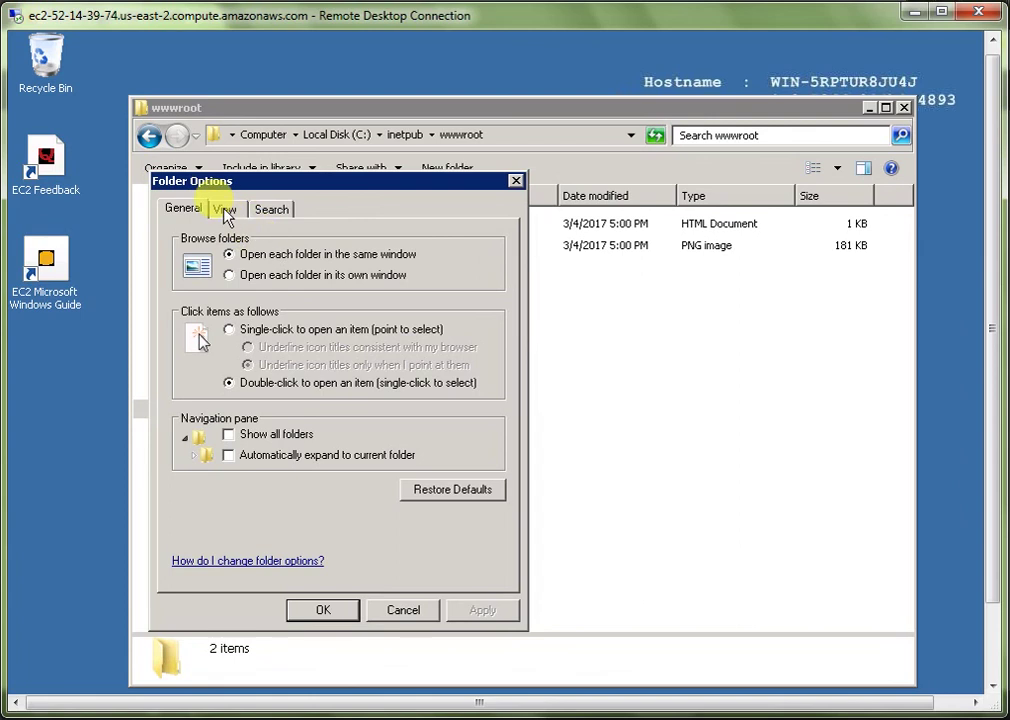
{"action": "left_click", "coordinate": [226, 210]}
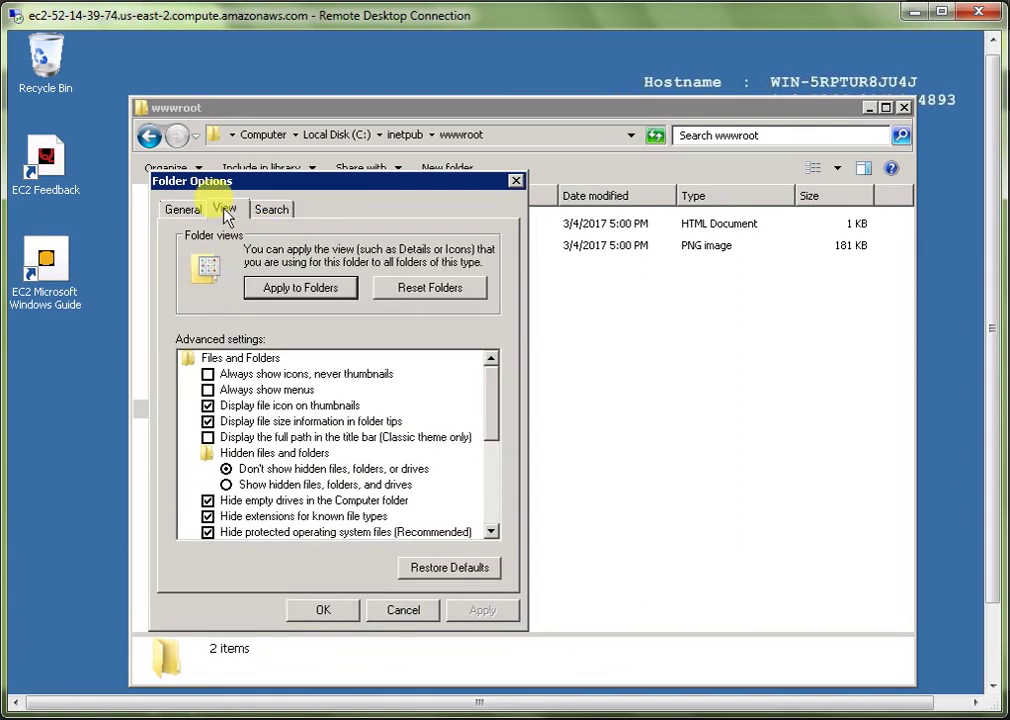
{"action": "left_click", "coordinate": [249, 486]}
{"action": "scroll", "coordinate": [490, 425], "scroll_direction": "down", "scroll_amount": 2}
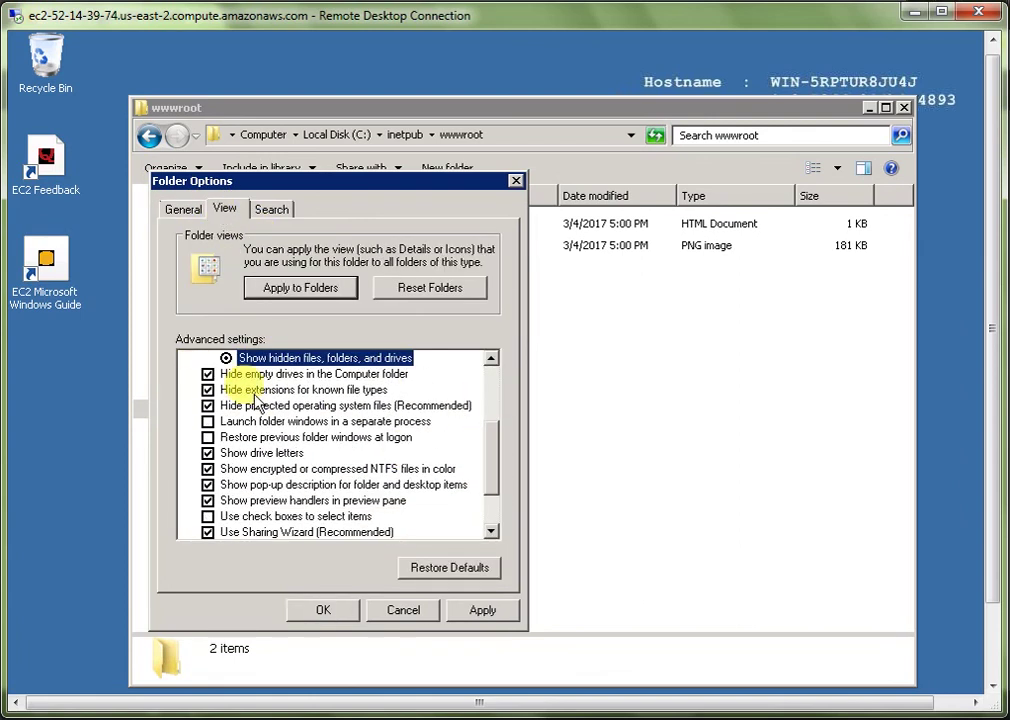
{"action": "left_click", "coordinate": [222, 376]}
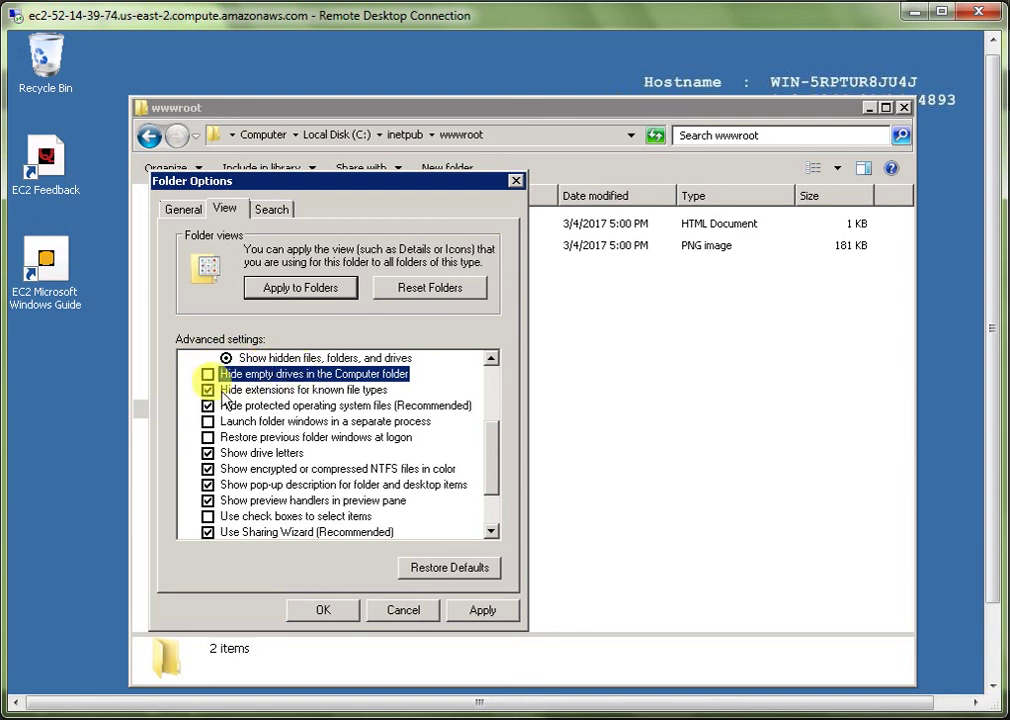
{"action": "left_click", "coordinate": [212, 390]}
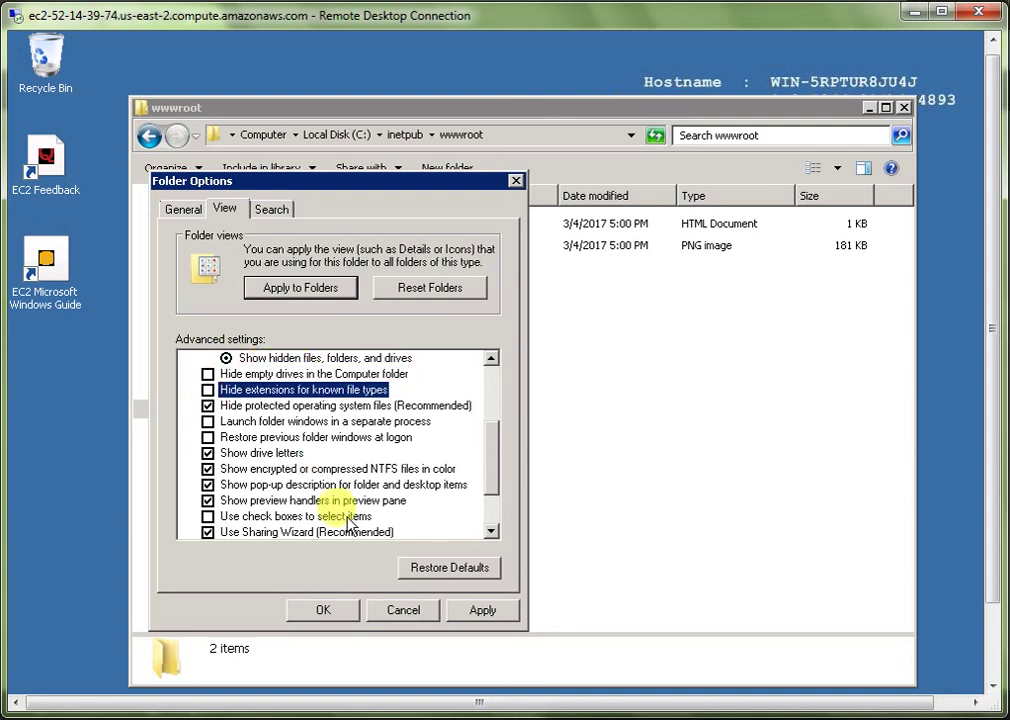
{"action": "left_click", "coordinate": [492, 610]}
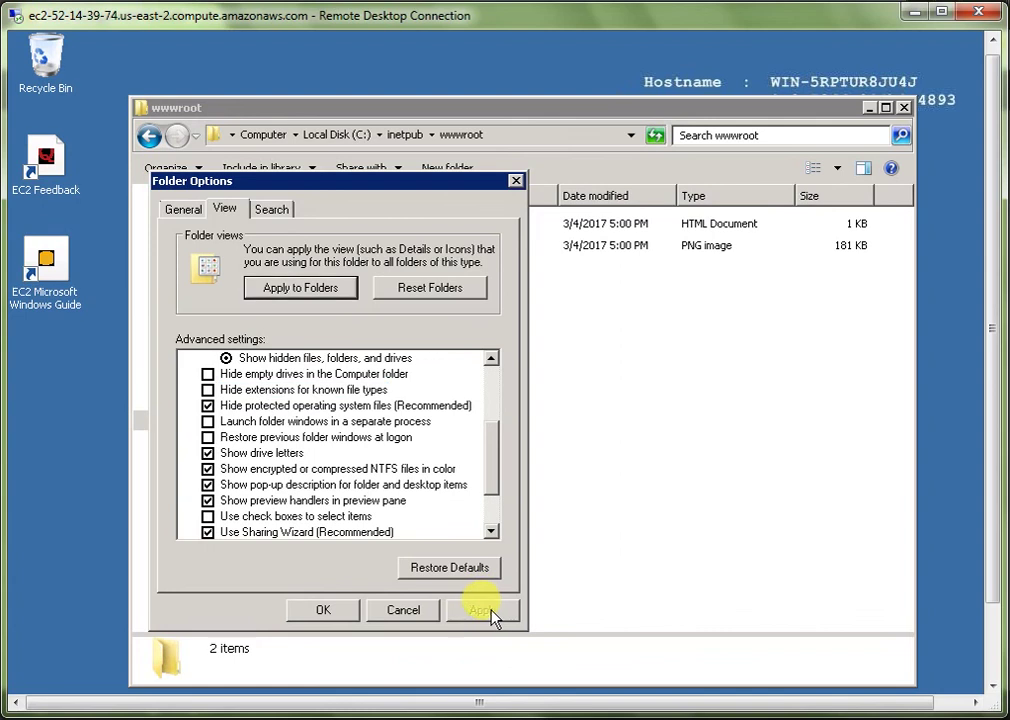
{"action": "left_click", "coordinate": [318, 610]}
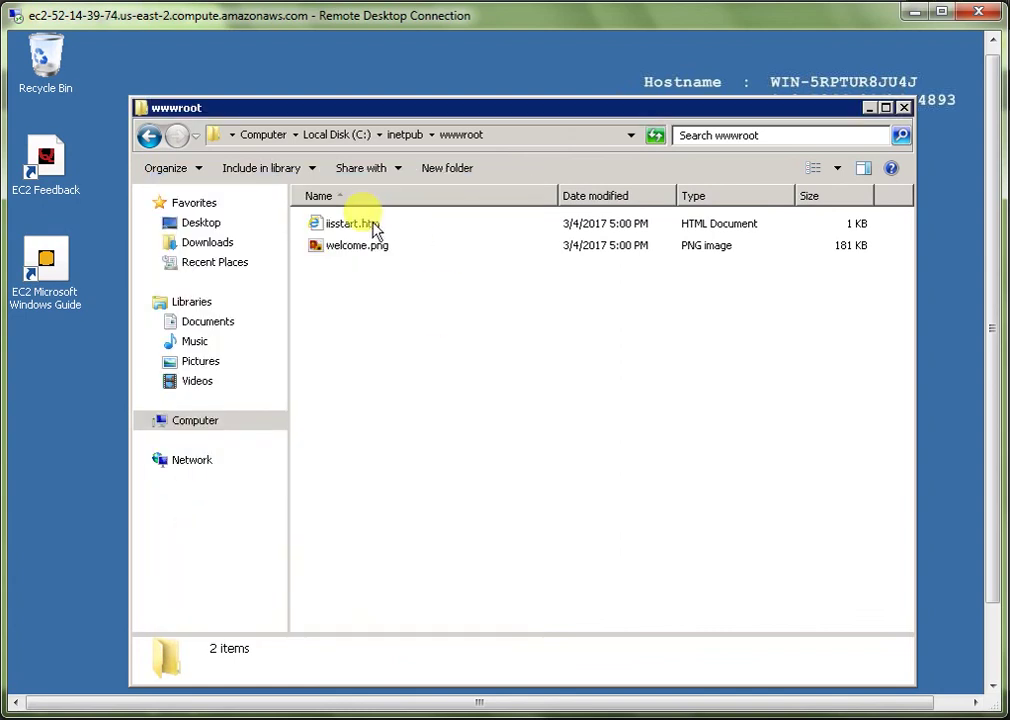
Rename iisstart.htm in the wwwroot folder as index.html and accept the extension change.
{"action": "left_click", "coordinate": [370, 232]}
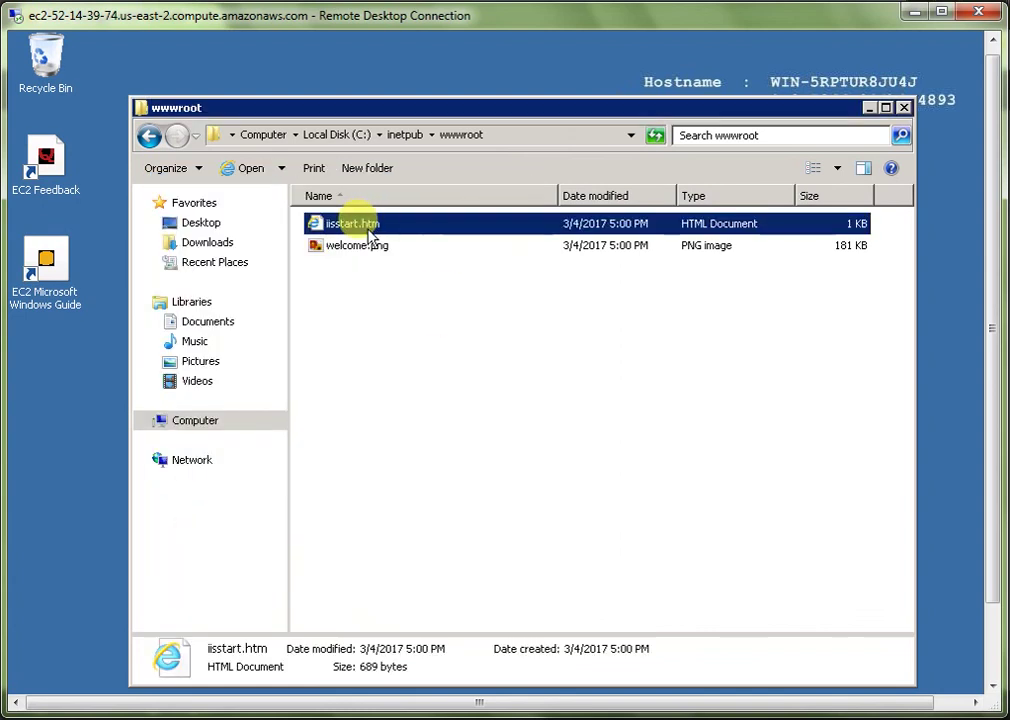
{"action": "right_click", "coordinate": [368, 228]}
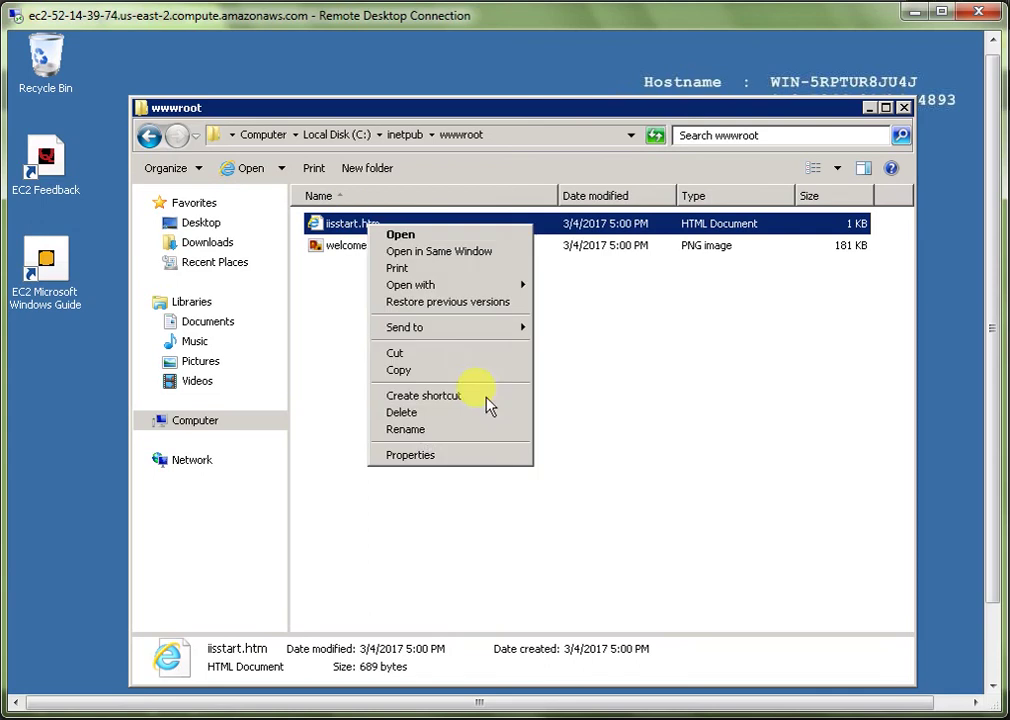
{"action": "left_click", "coordinate": [404, 429]}
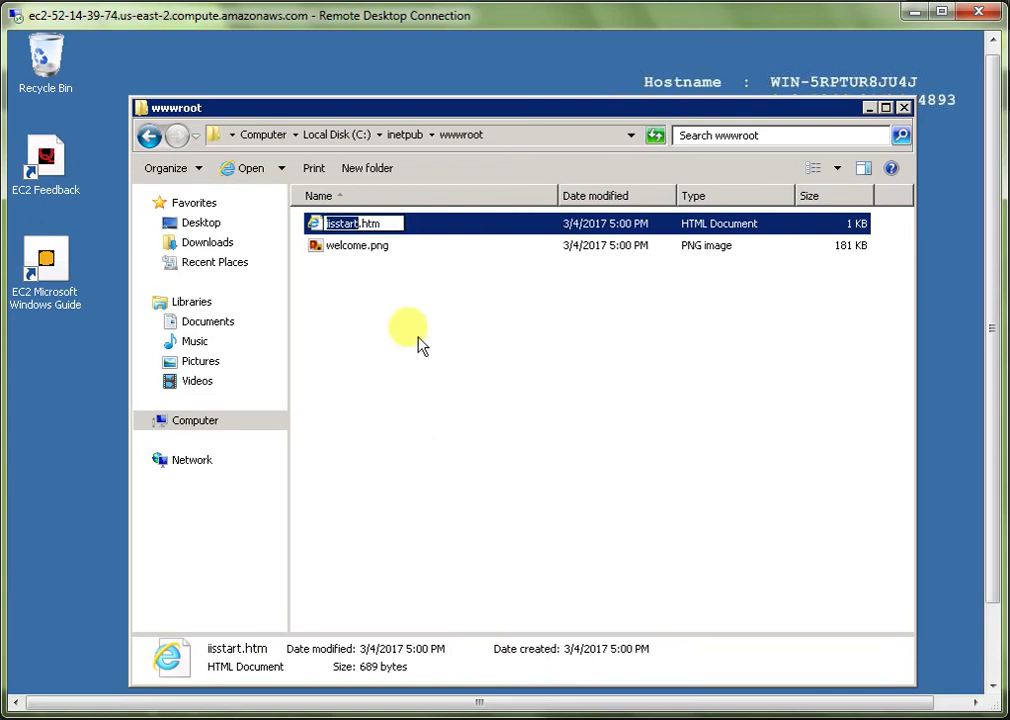
{"action": "type", "text": "index"}
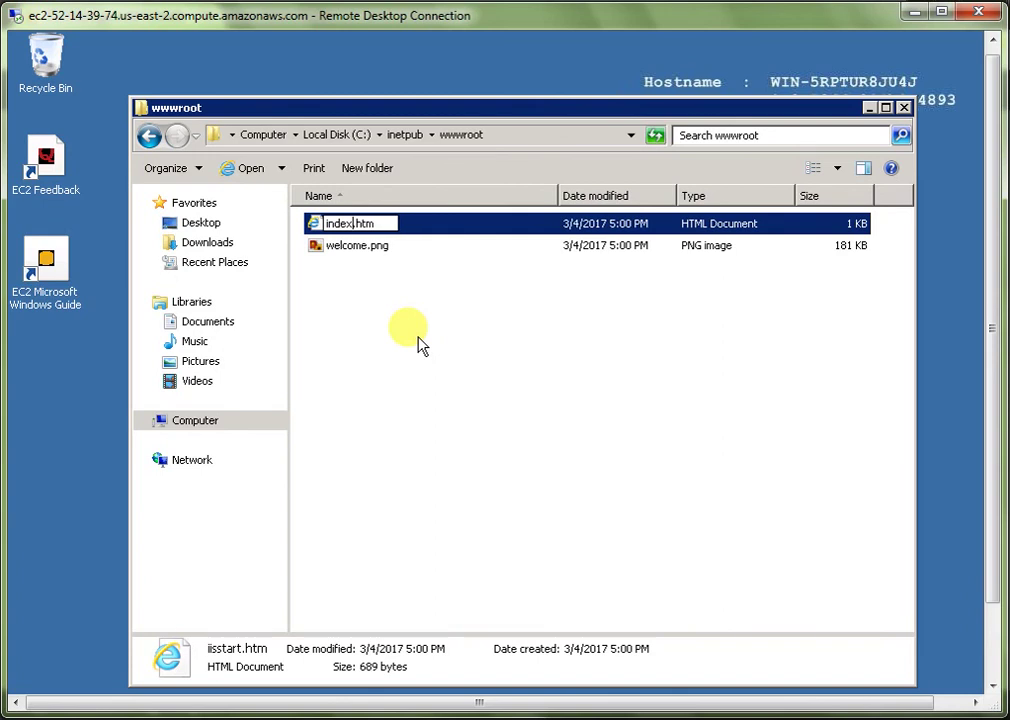
{"action": "key", "text": "Right"}
{"action": "key", "text": "Right"}
{"action": "key", "text": "Right"}
{"action": "key", "text": "Right"}
{"action": "type", "text": "l"}
{"action": "key", "text": "Return"}
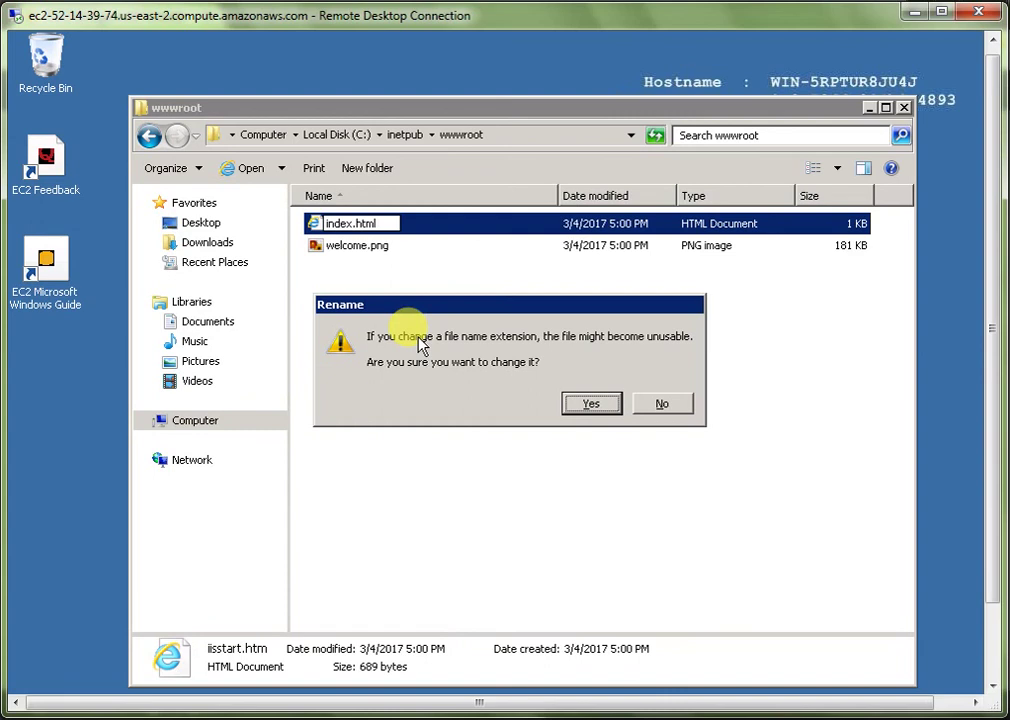
{"action": "left_click", "coordinate": [592, 406]}
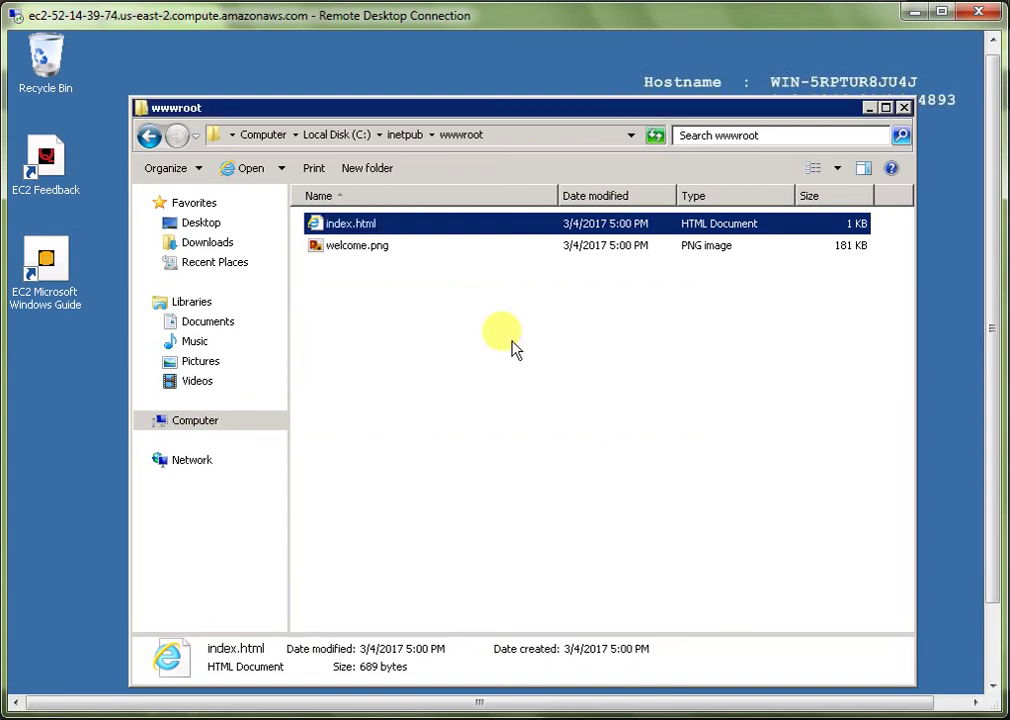
Open index.html with Notepad, keeping Notepad as the program always used for this kind of file.
{"action": "right_click", "coordinate": [381, 229]}
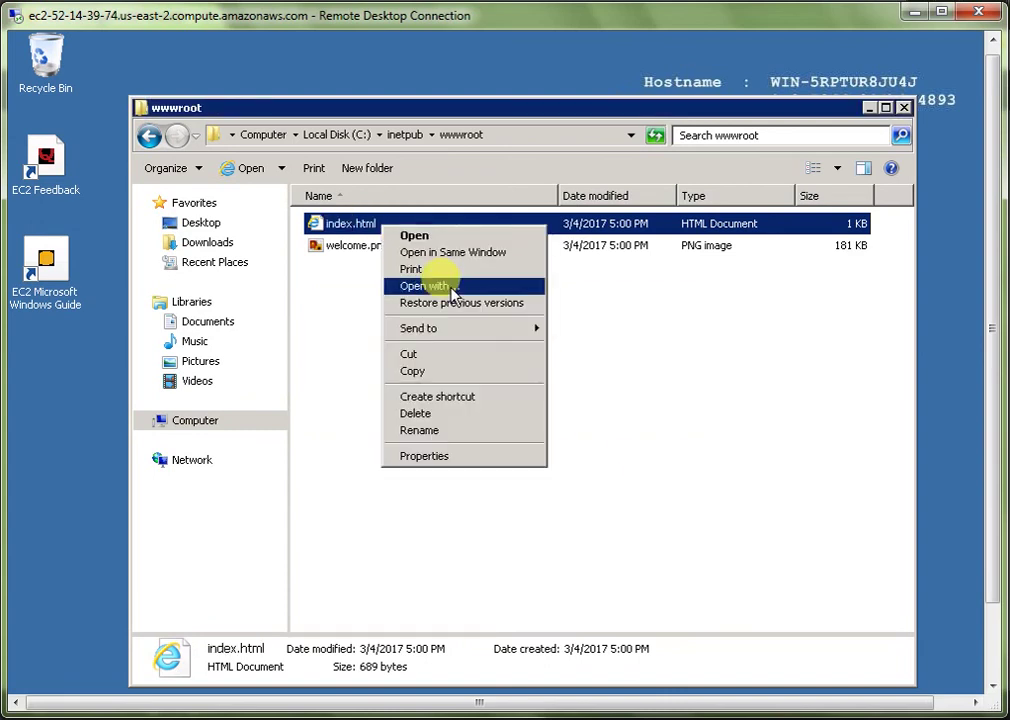
{"action": "left_click", "coordinate": [440, 285]}
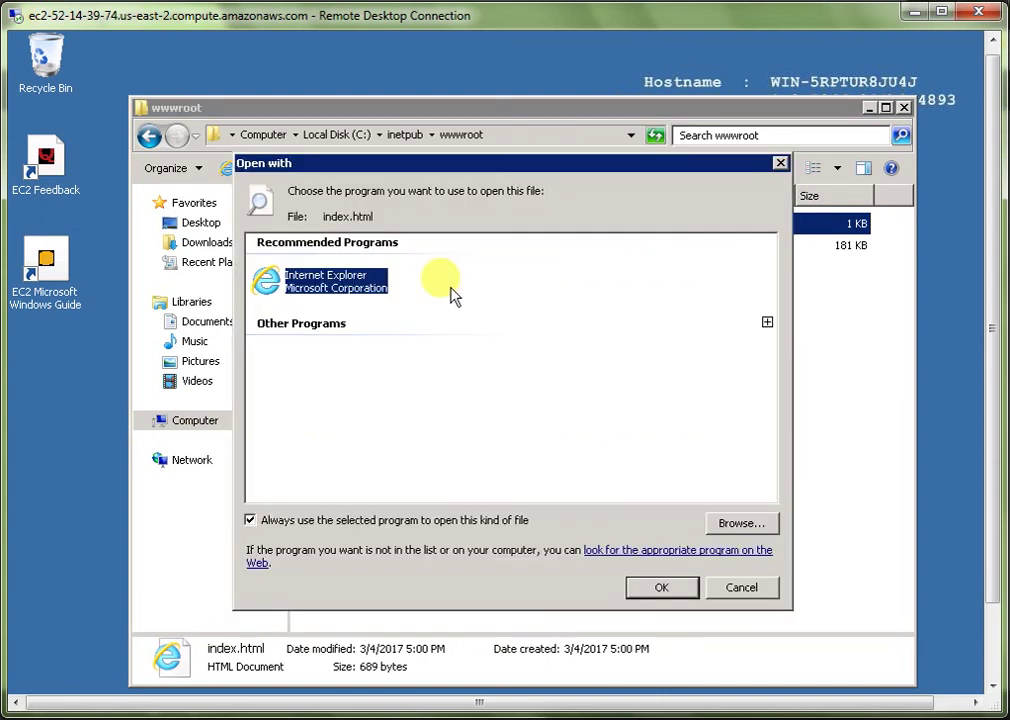
{"action": "left_click", "coordinate": [767, 322]}
{"action": "left_click", "coordinate": [340, 370]}
{"action": "double_click", "coordinate": [340, 370]}
{"action": "left_click", "coordinate": [479, 417]}
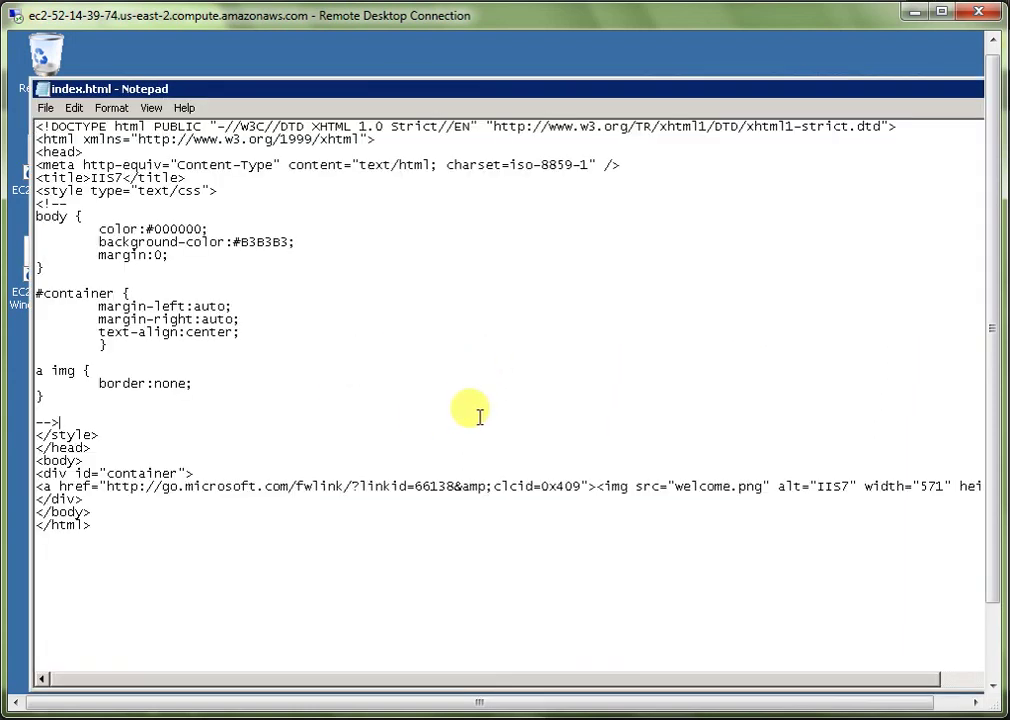
Replace the entire content of index.html with "hello windows", save the file and close Notepad.
{"action": "key", "text": "ctrl+a"}
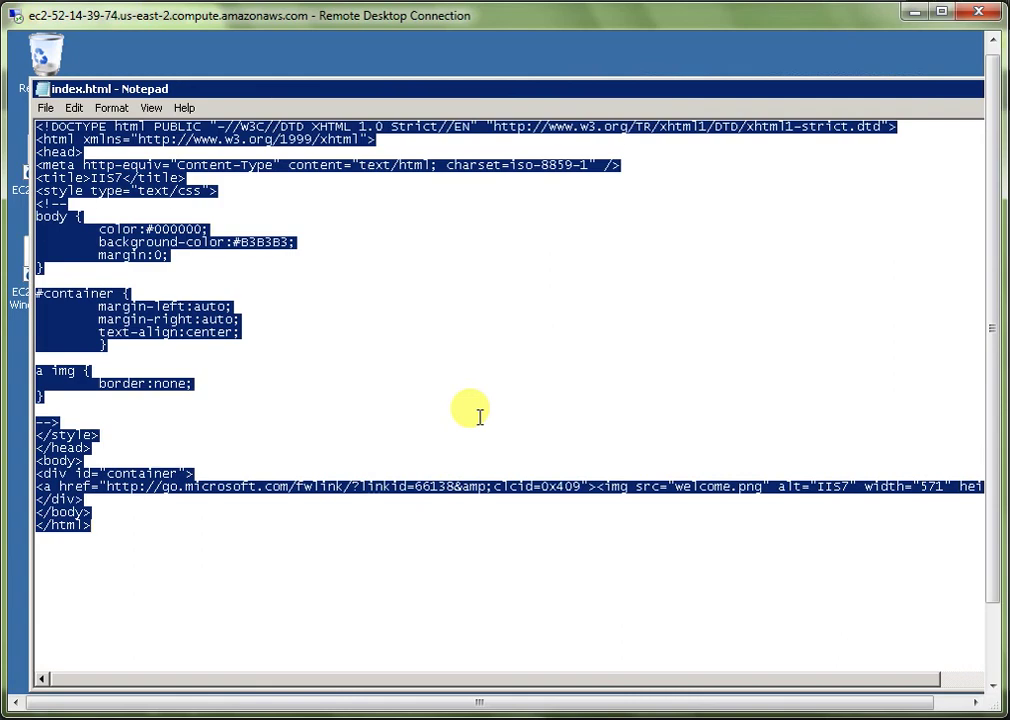
{"action": "key", "text": "Delete"}
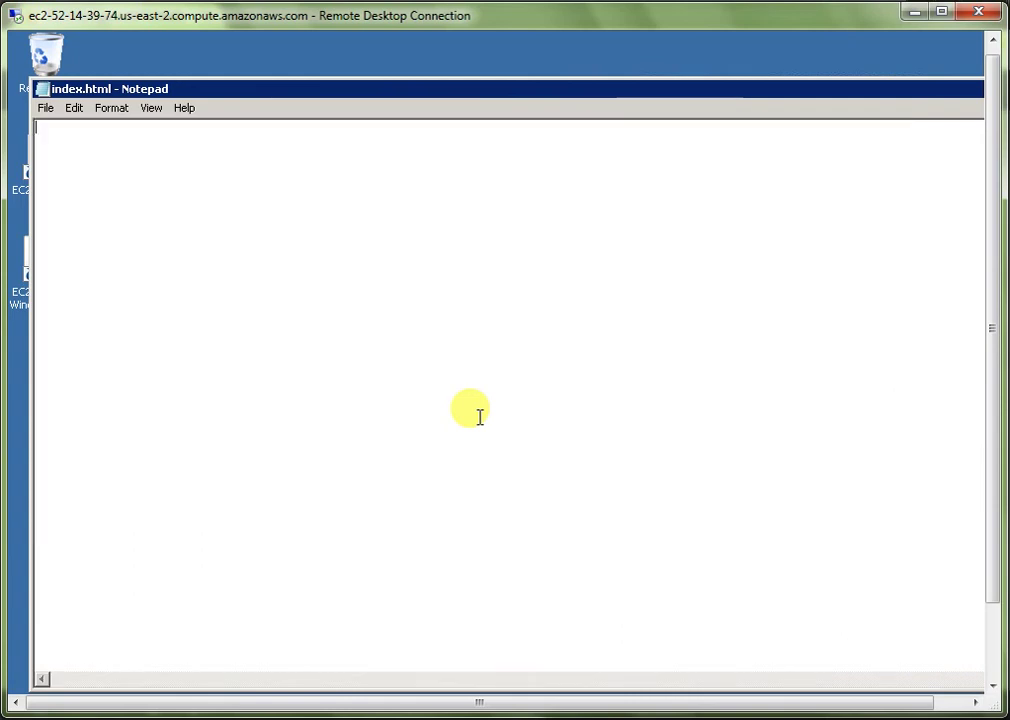
{"action": "type", "text": "hello windows"}
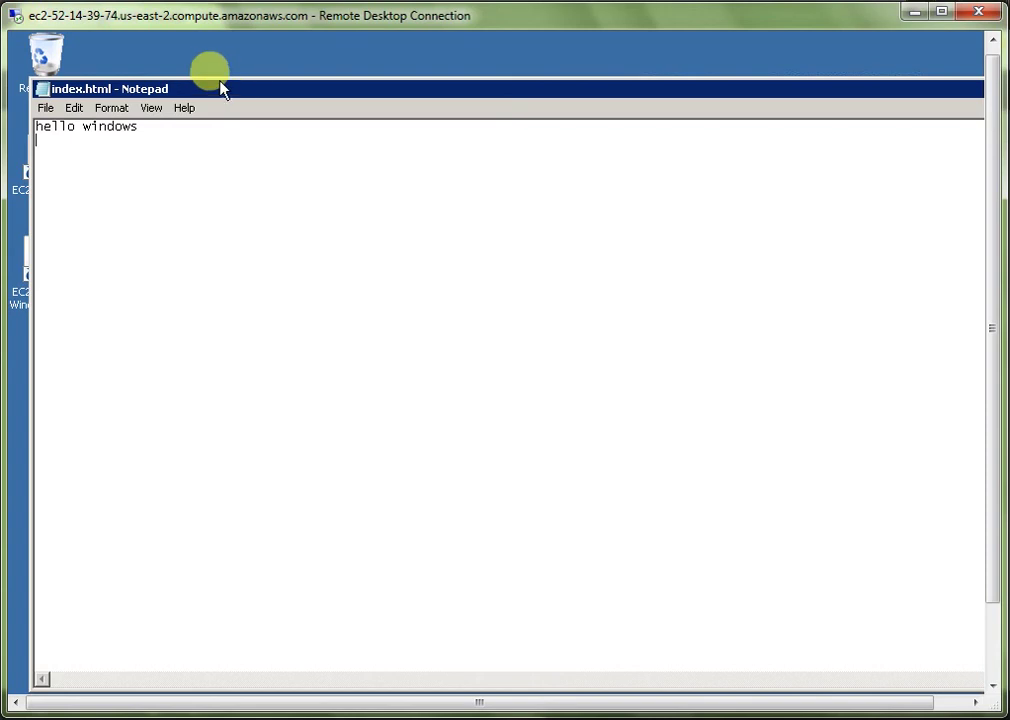
{"action": "left_click_drag", "start_coordinate": [223, 95], "coordinate": [112, 67]}
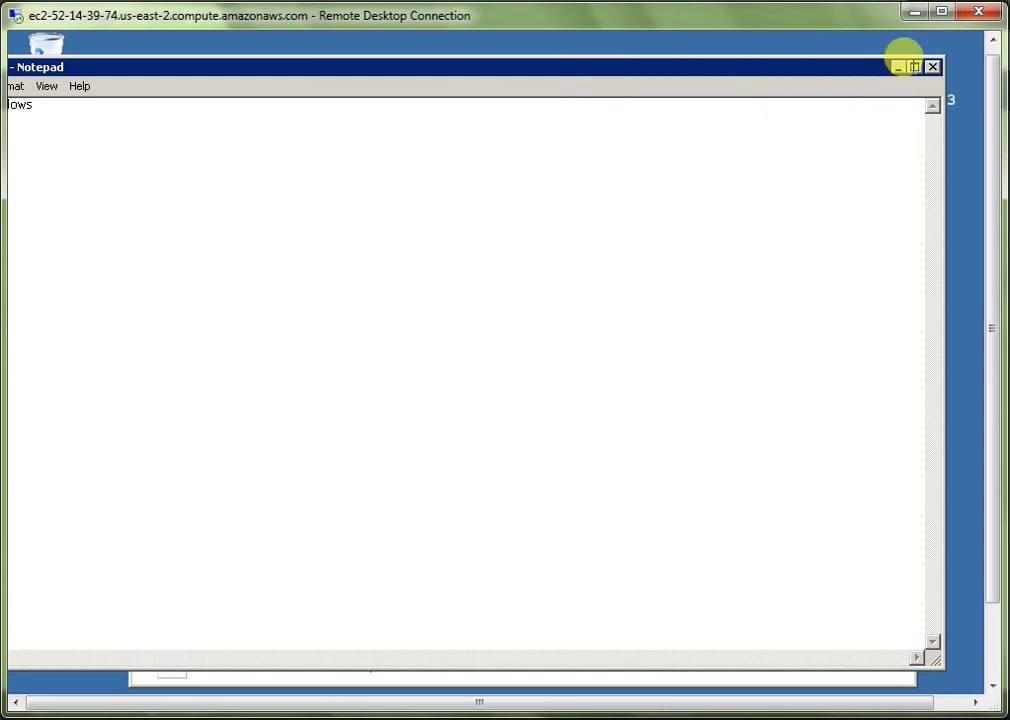
{"action": "left_click", "coordinate": [932, 67]}
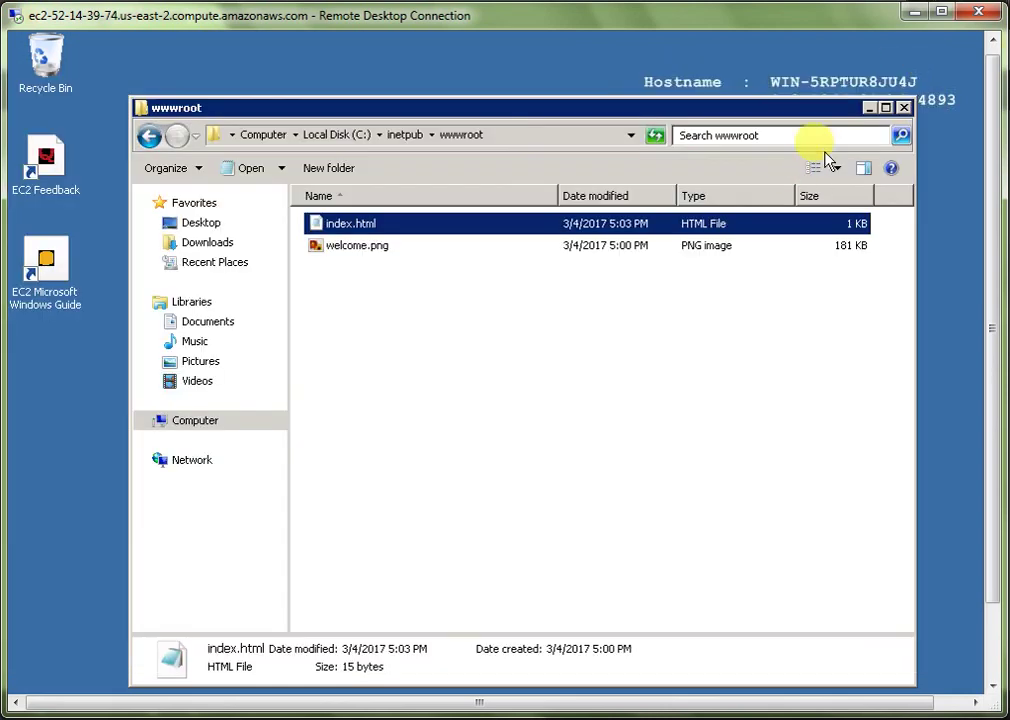
Minimize the wwwroot window and launch Internet Information Services (IIS) Manager from the administrative tools.
{"action": "left_click", "coordinate": [867, 107]}
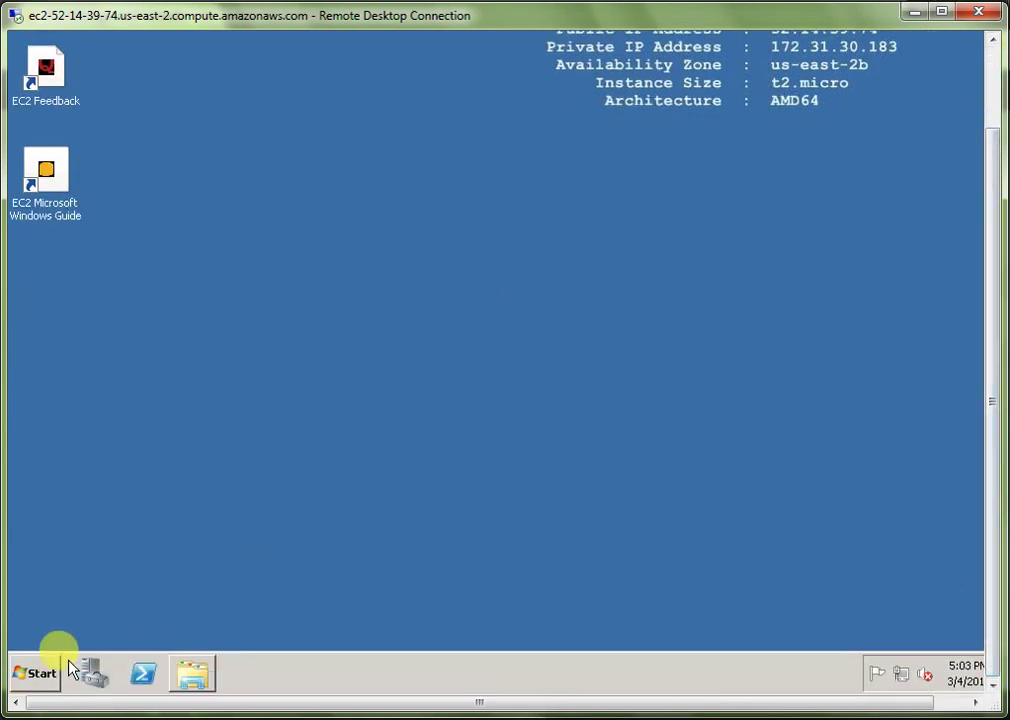
{"action": "left_click", "coordinate": [43, 680]}
{"action": "mouse_move", "coordinate": [388, 495]}
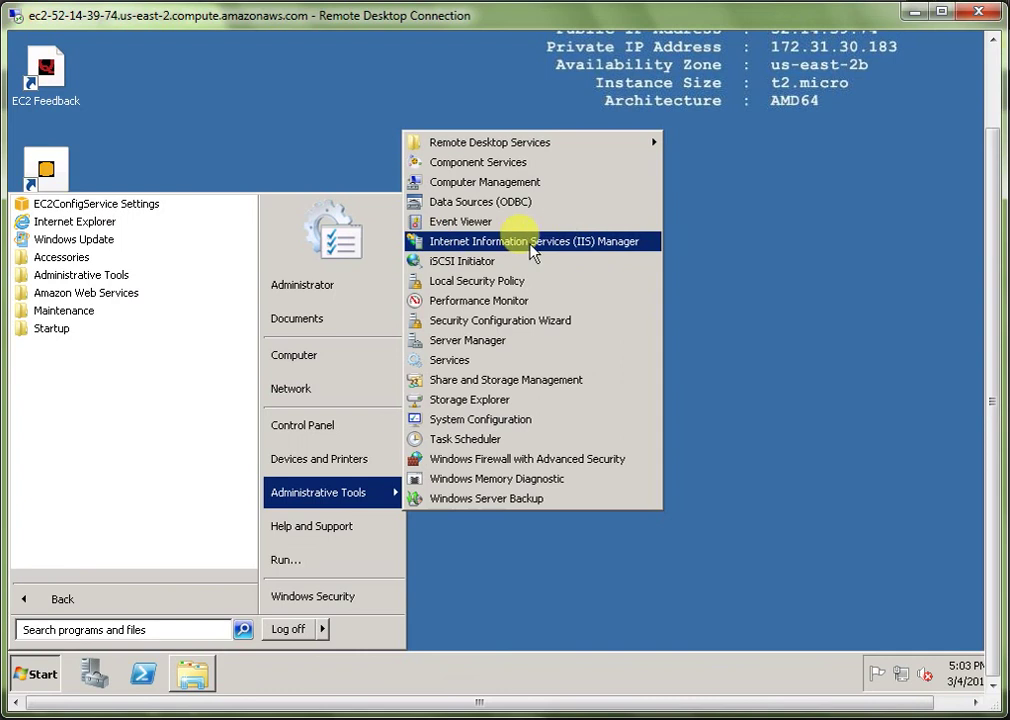
{"action": "left_click", "coordinate": [601, 243]}
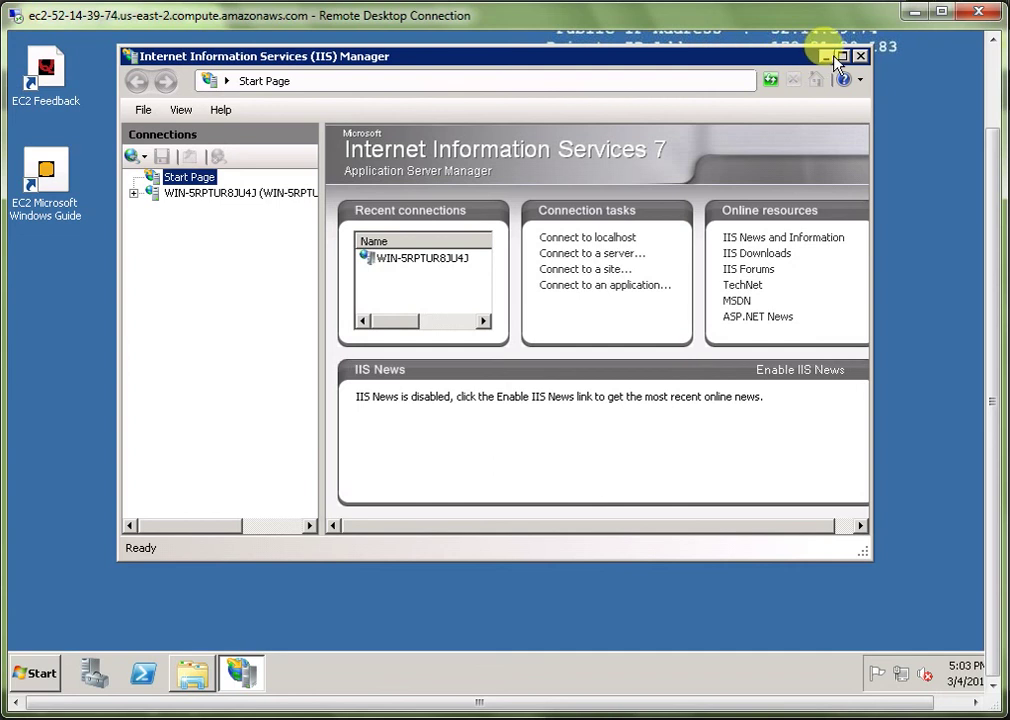
Maximize the IIS Manager window and open the Sites list of the WIN-5RPTUR8JU4J server.
{"action": "left_click", "coordinate": [838, 57]}
{"action": "left_click", "coordinate": [241, 671]}
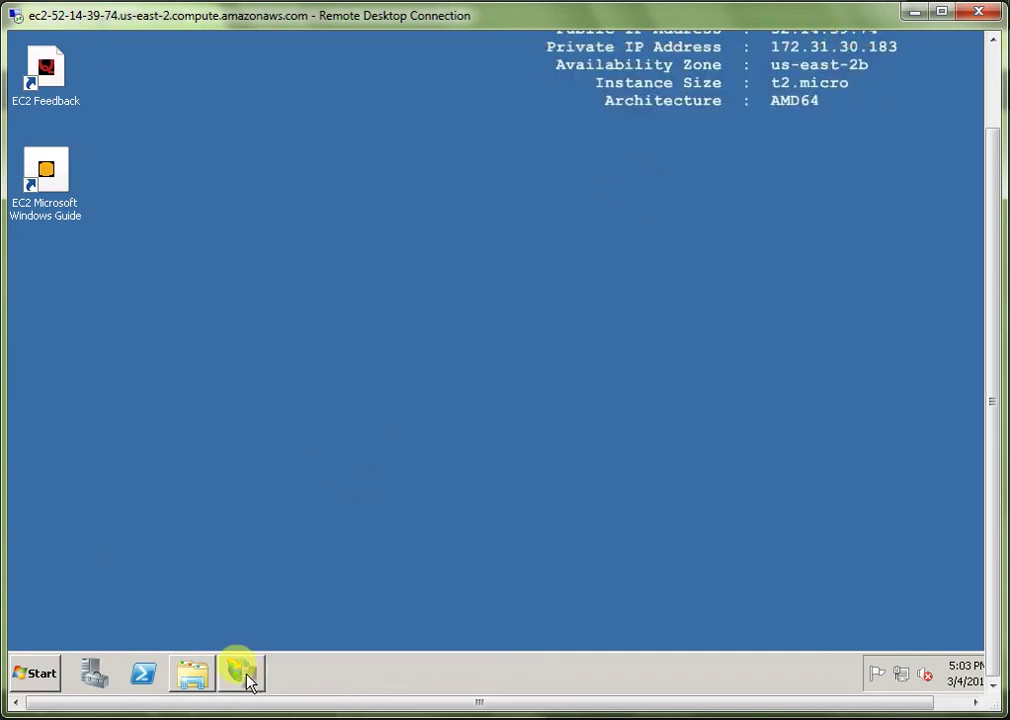
{"action": "left_click_drag", "start_coordinate": [991, 345], "coordinate": [972, 262]}
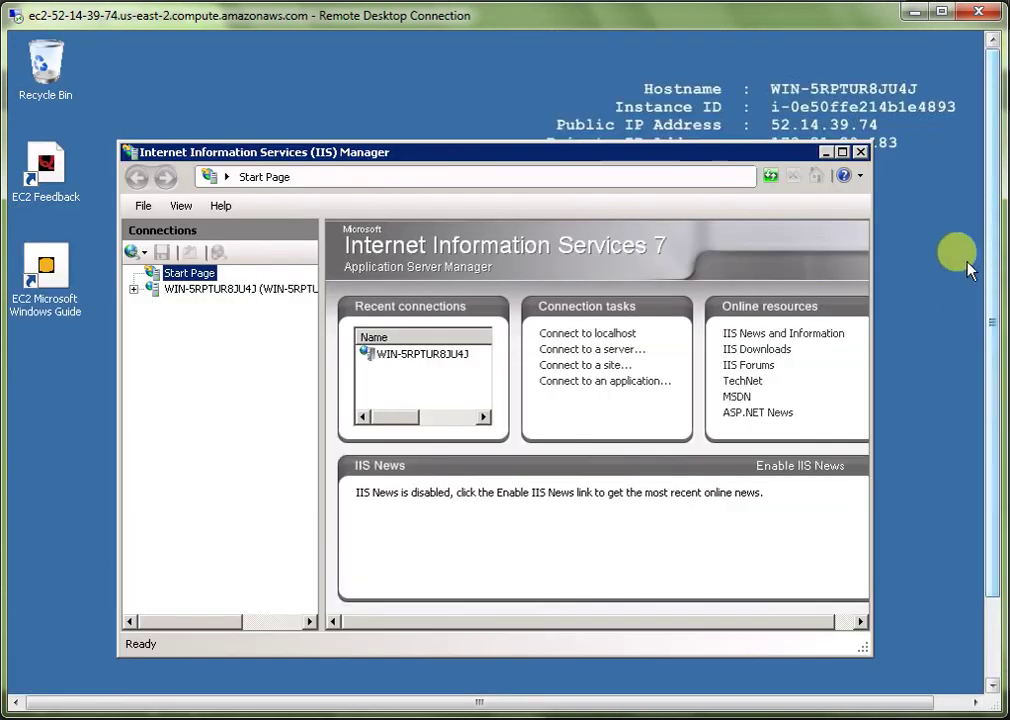
{"action": "left_click", "coordinate": [842, 153]}
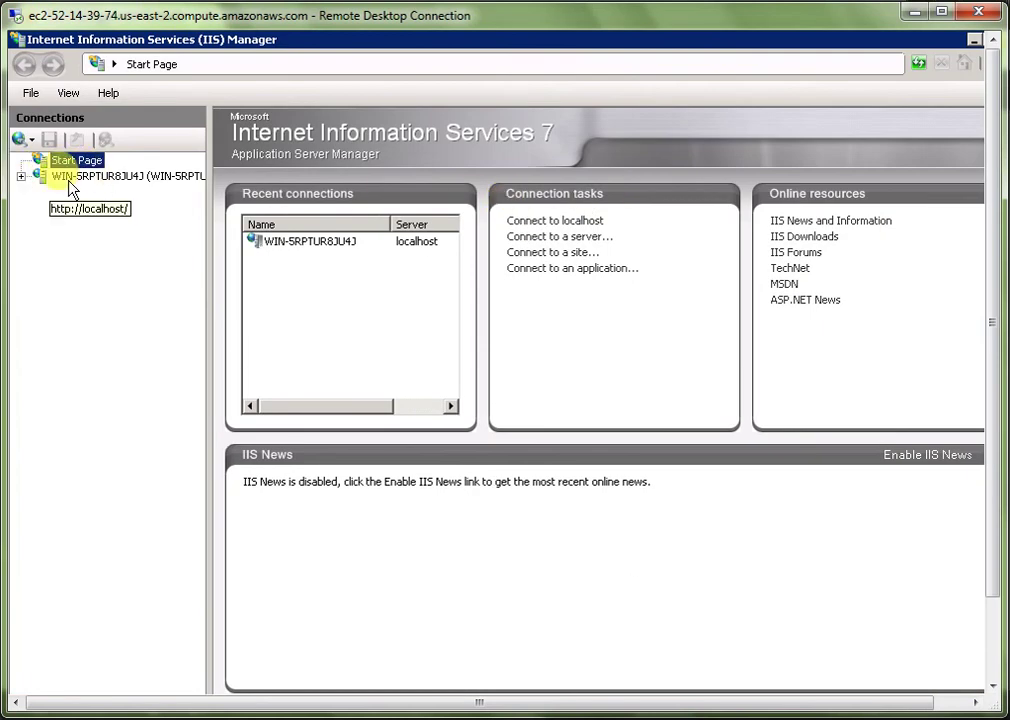
{"action": "left_click", "coordinate": [124, 178]}
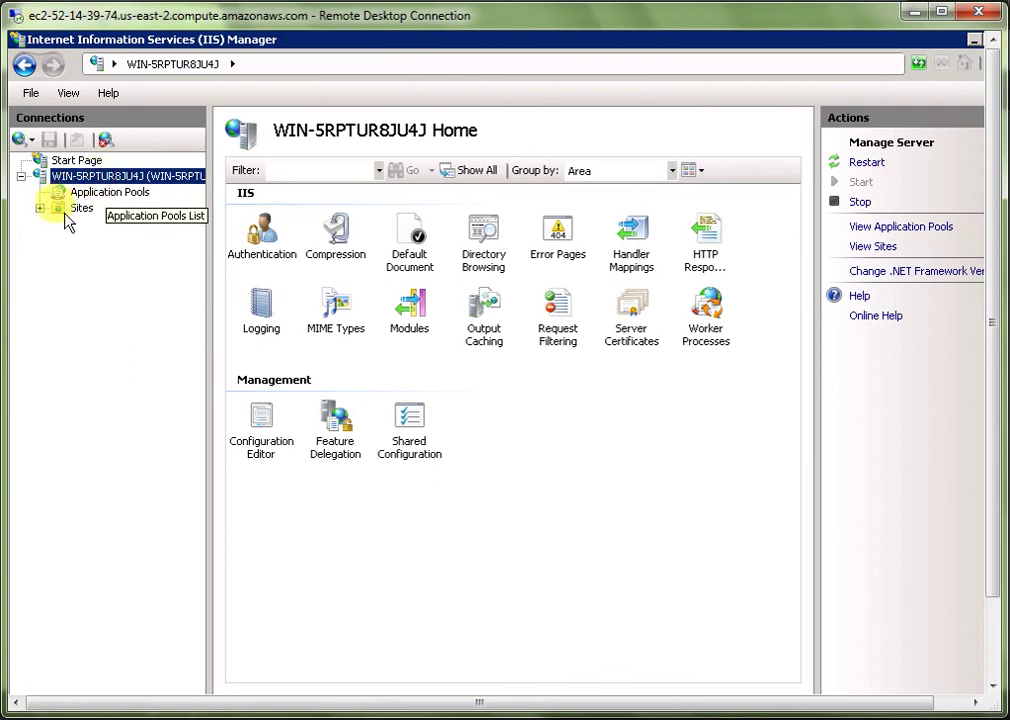
{"action": "left_click", "coordinate": [56, 210]}
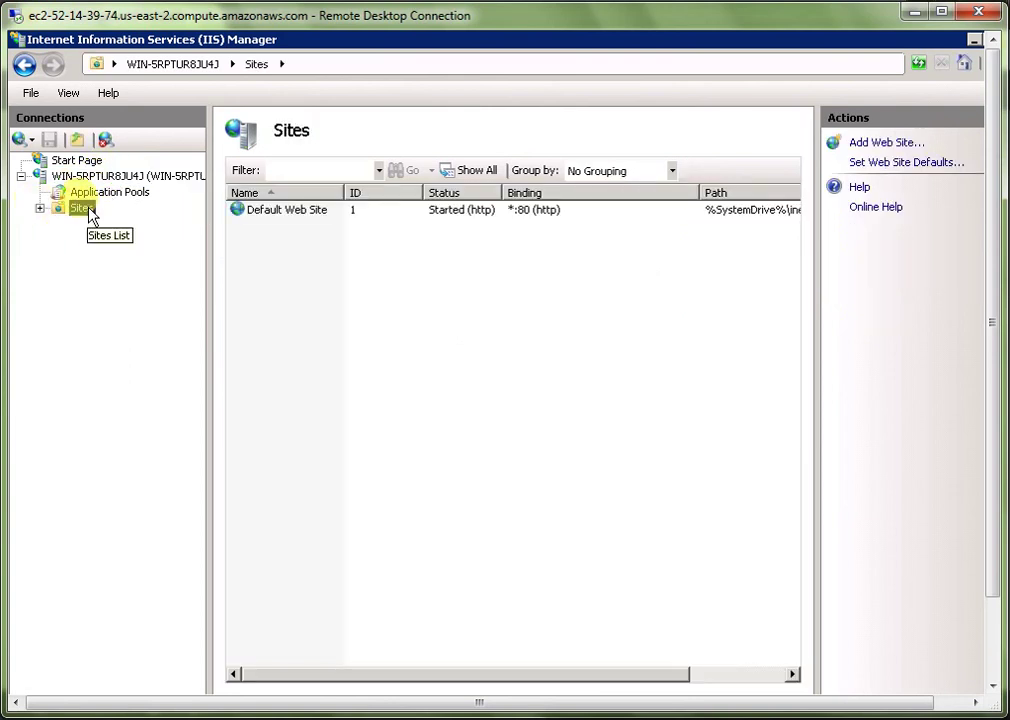
Open the Default Document settings of the Default Web Site under Sites.
{"action": "left_click", "coordinate": [39, 208]}
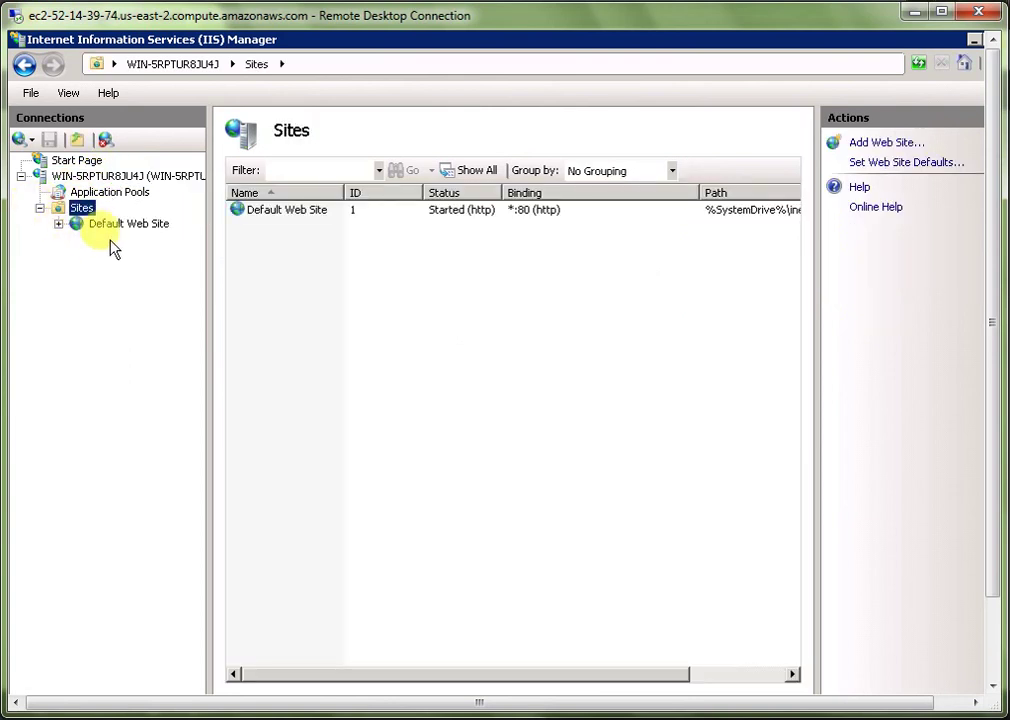
{"action": "left_click", "coordinate": [122, 225]}
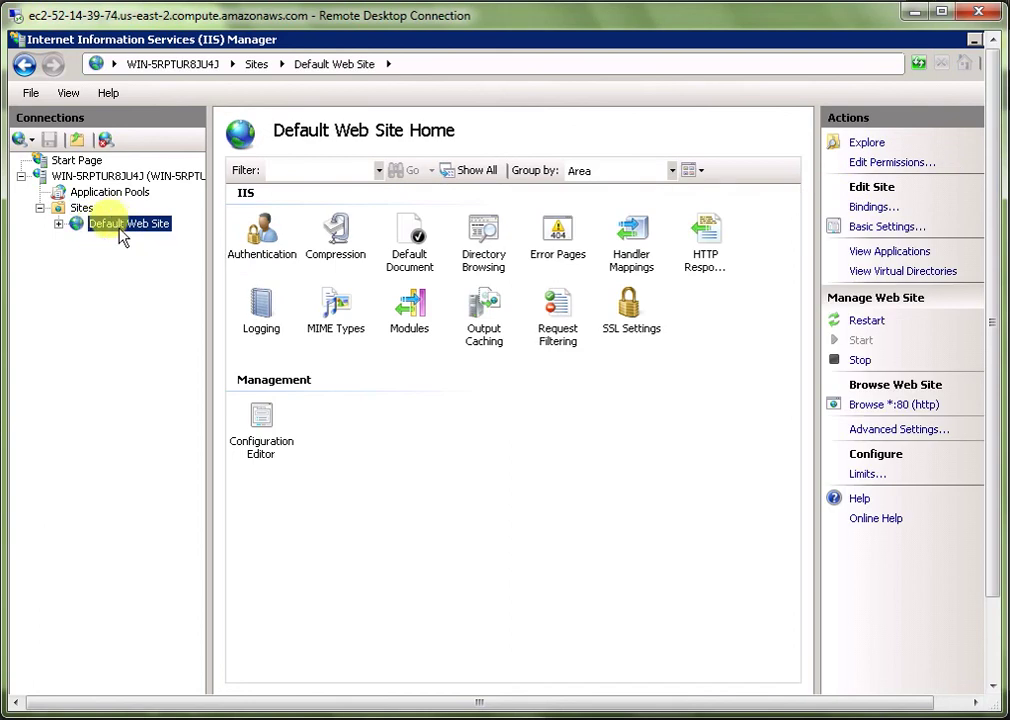
{"action": "double_click", "coordinate": [418, 245]}
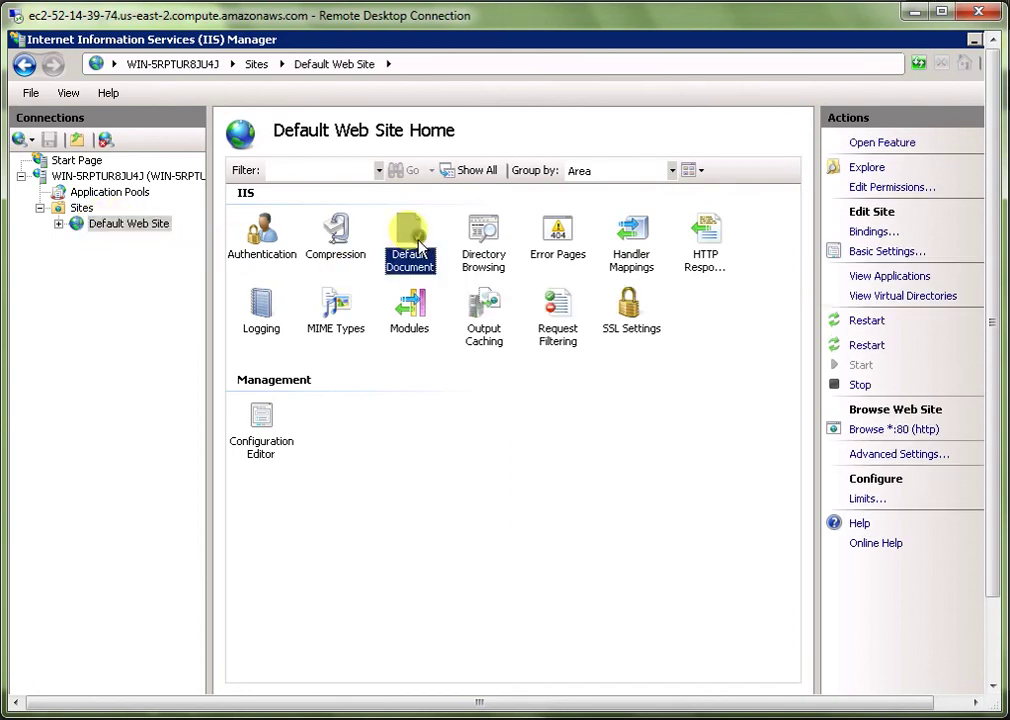
{"action": "left_click", "coordinate": [421, 240]}
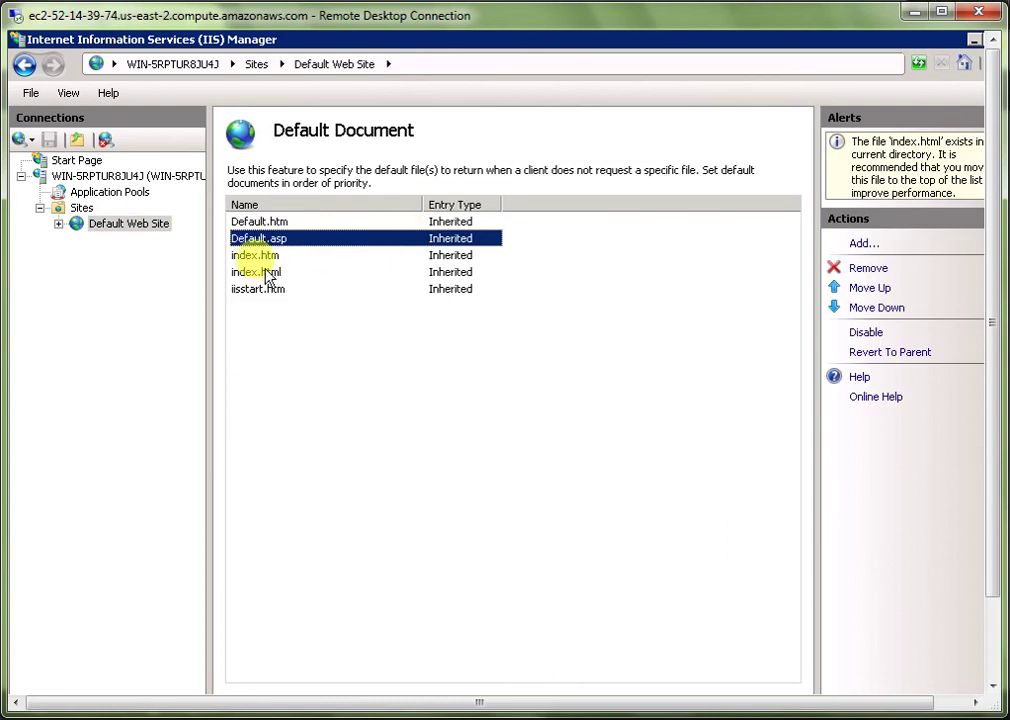
Move index.html up to first place in the default document list and close IIS Manager.
{"action": "left_click", "coordinate": [252, 275]}
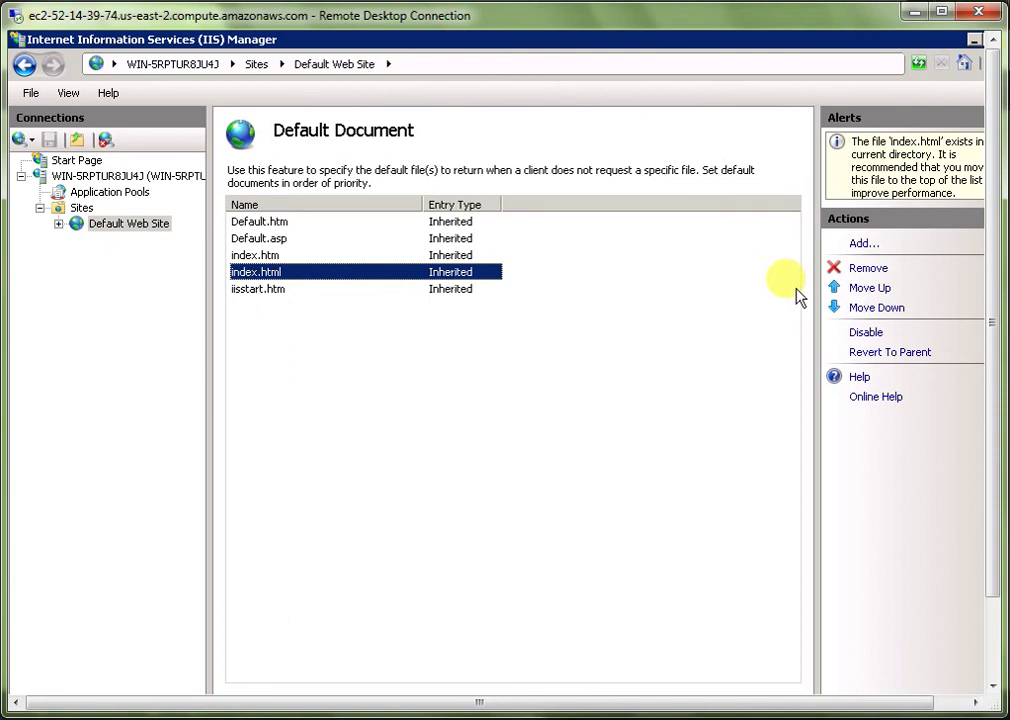
{"action": "left_click", "coordinate": [872, 288]}
{"action": "left_click", "coordinate": [506, 463]}
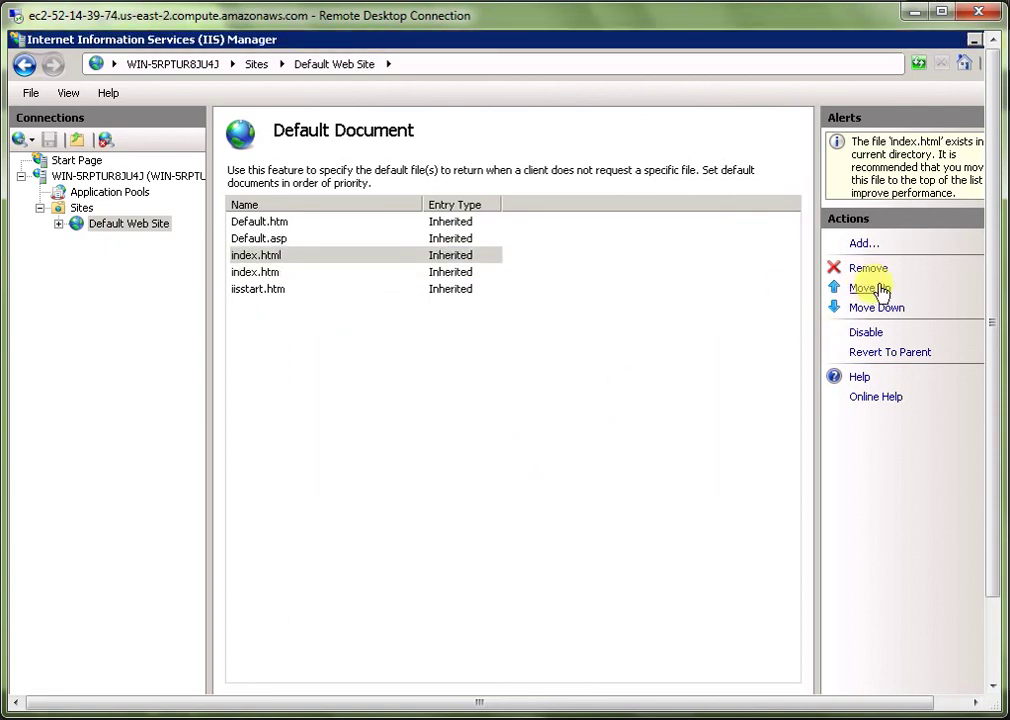
{"action": "left_click", "coordinate": [880, 292]}
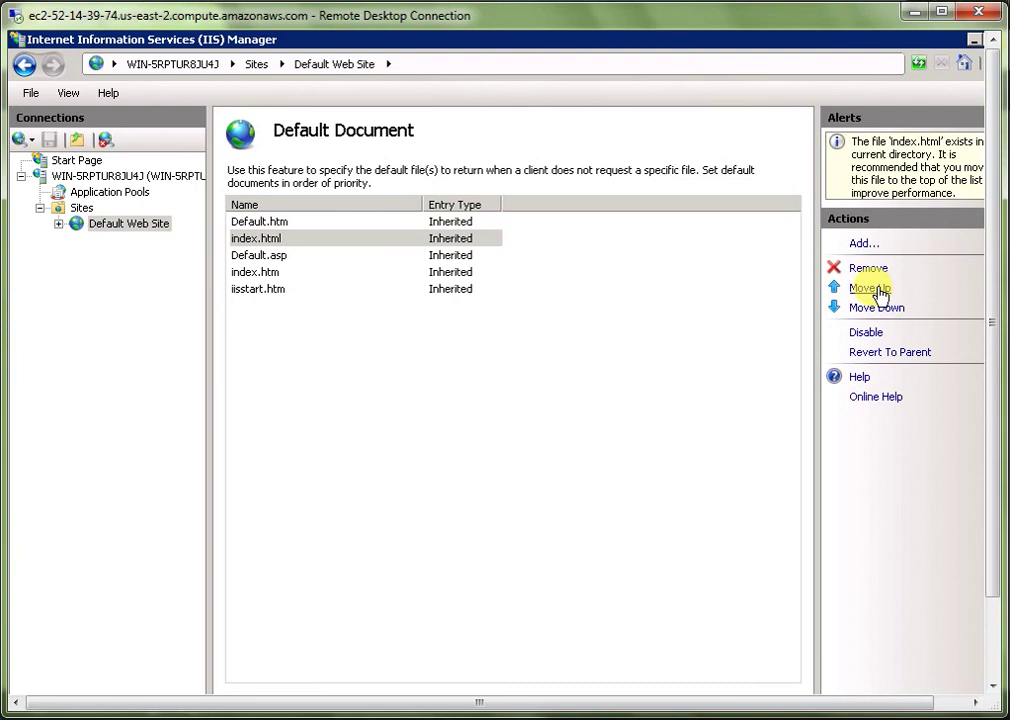
{"action": "left_click", "coordinate": [876, 290]}
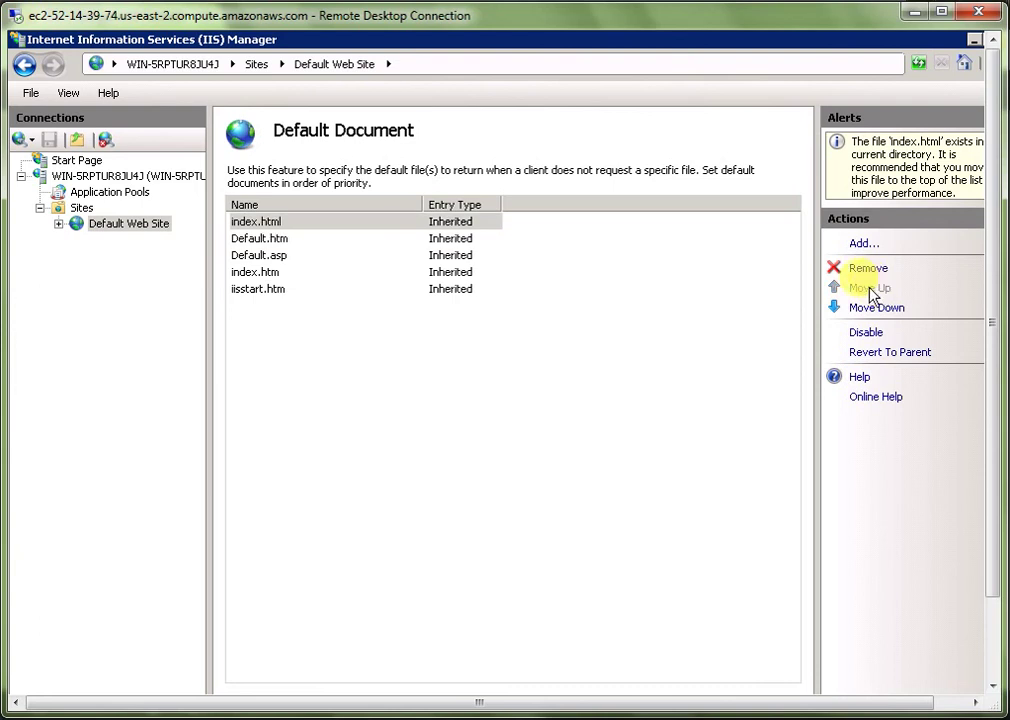
{"action": "right_click", "coordinate": [849, 42]}
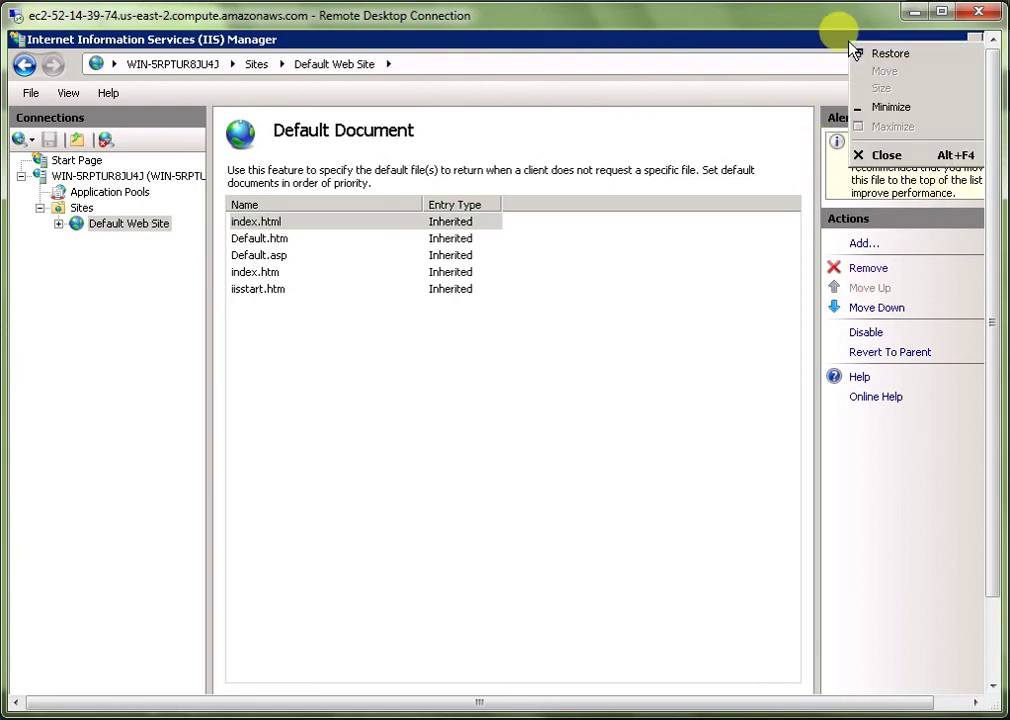
{"action": "left_click", "coordinate": [884, 153]}
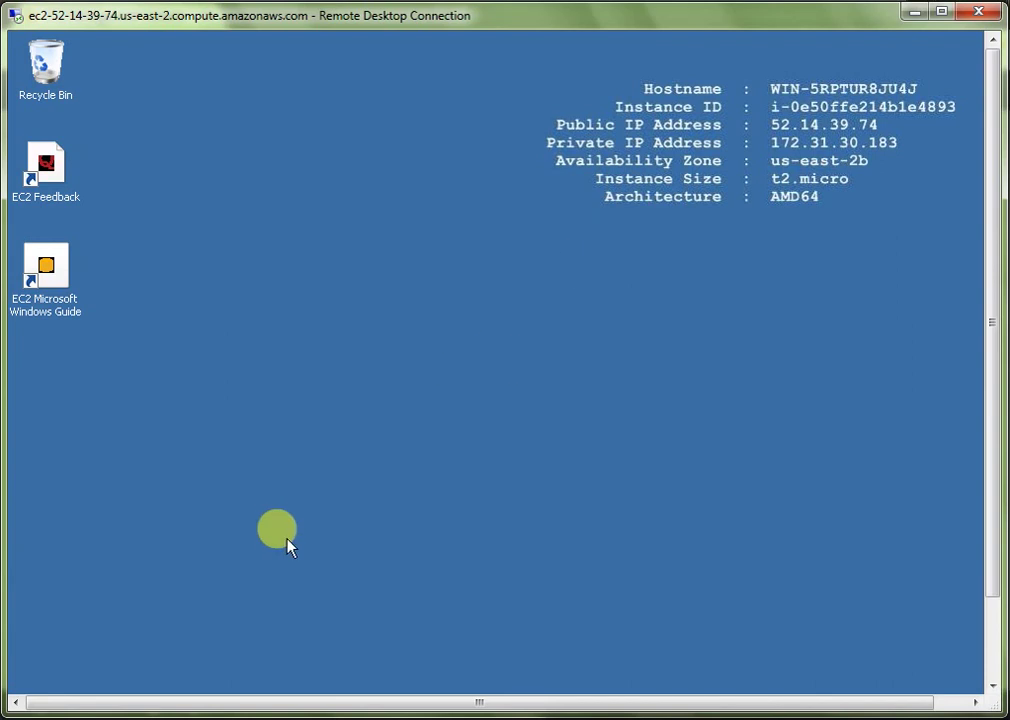
Open Server Manager through the Windows features option of Programs and Features in Control Panel.
{"action": "left_click_drag", "start_coordinate": [992, 429], "coordinate": [992, 481]}
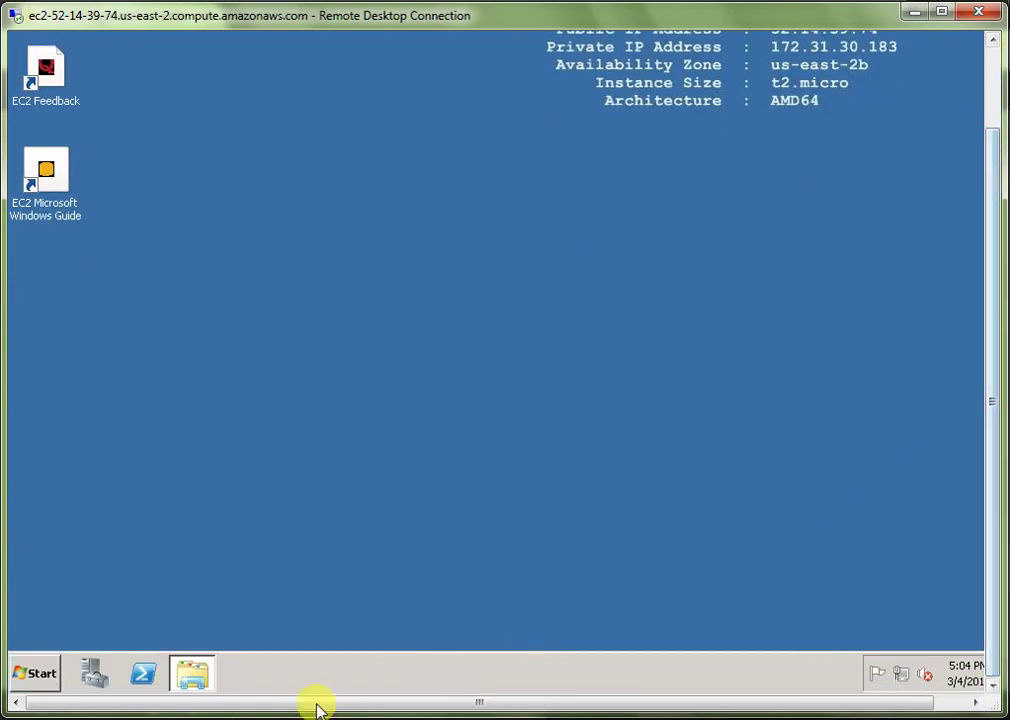
{"action": "mouse_move", "coordinate": [367, 638]}
{"action": "left_mouse_down"}
{"action": "mouse_move", "coordinate": [340, 631]}
{"action": "mouse_move", "coordinate": [362, 555]}
{"action": "left_mouse_up"}
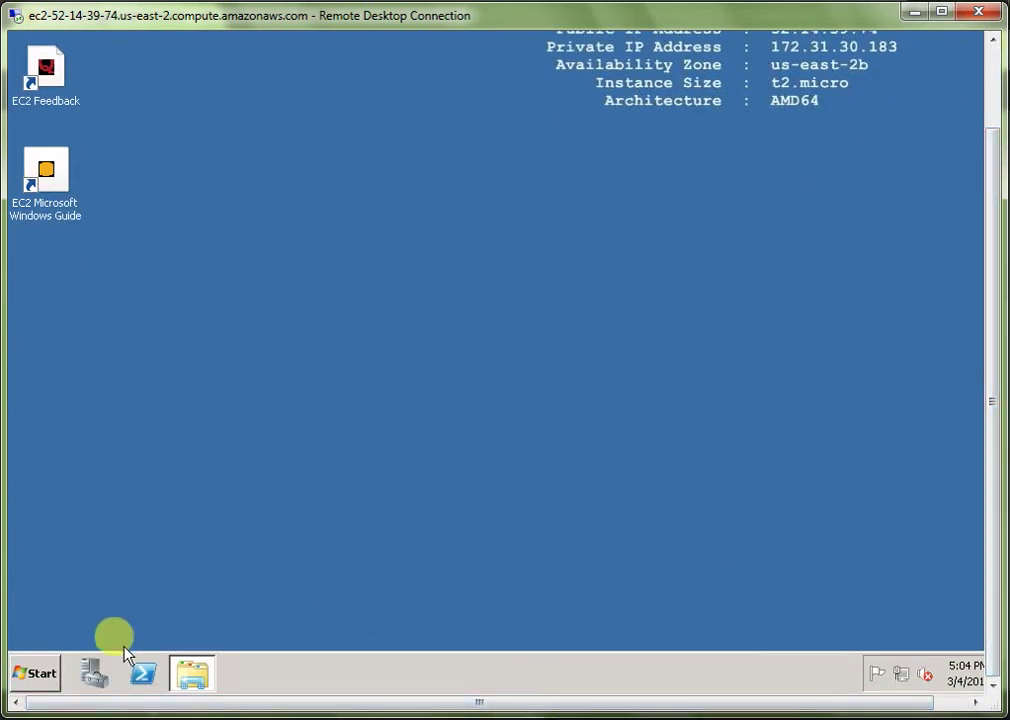
{"action": "left_click", "coordinate": [38, 675]}
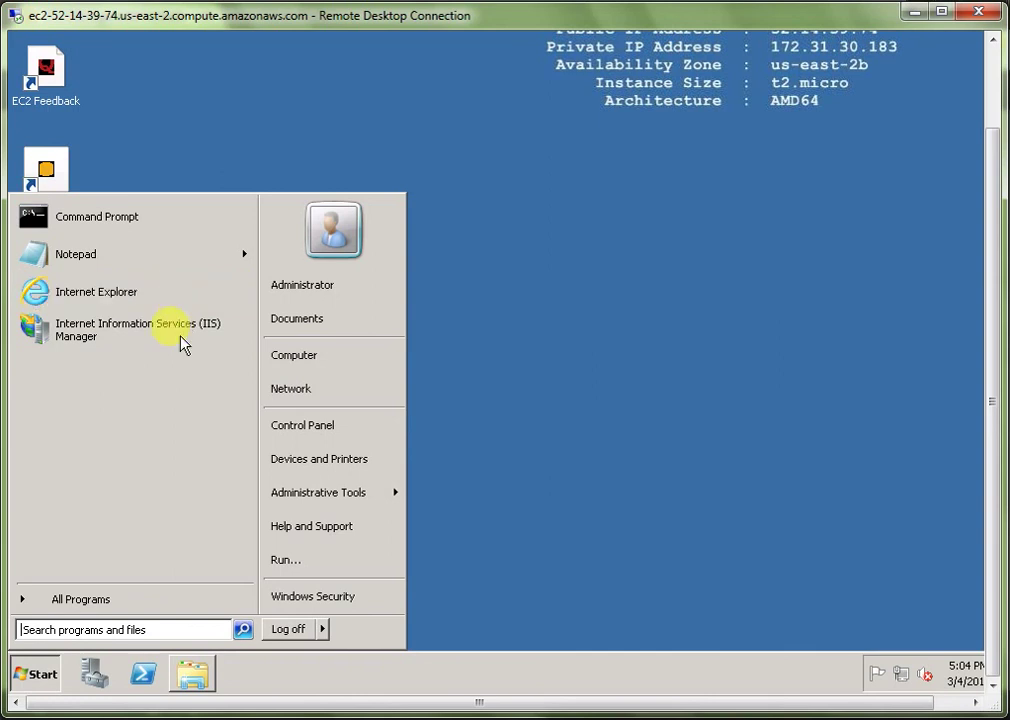
{"action": "left_click", "coordinate": [310, 428]}
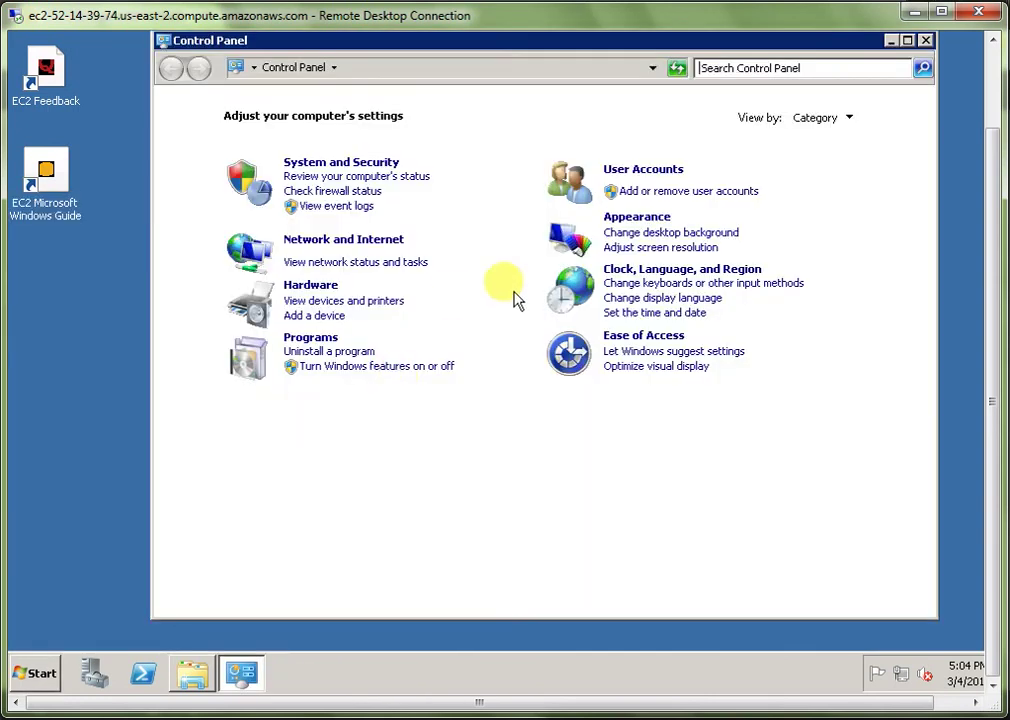
{"action": "left_click", "coordinate": [310, 340]}
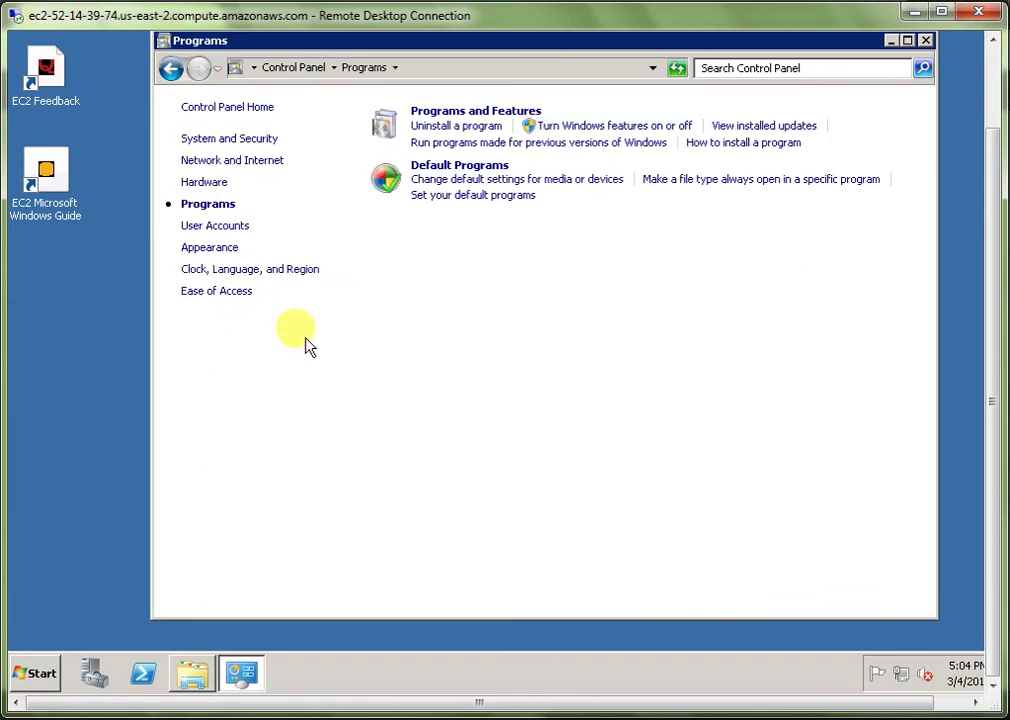
{"action": "left_click", "coordinate": [458, 113]}
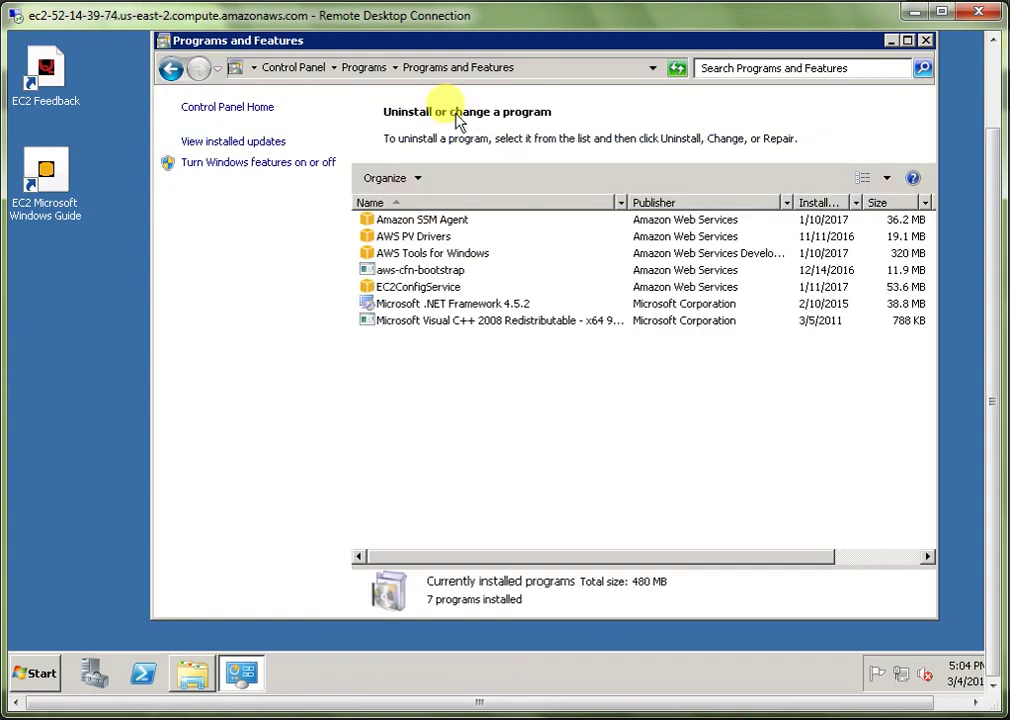
{"action": "left_click", "coordinate": [272, 164]}
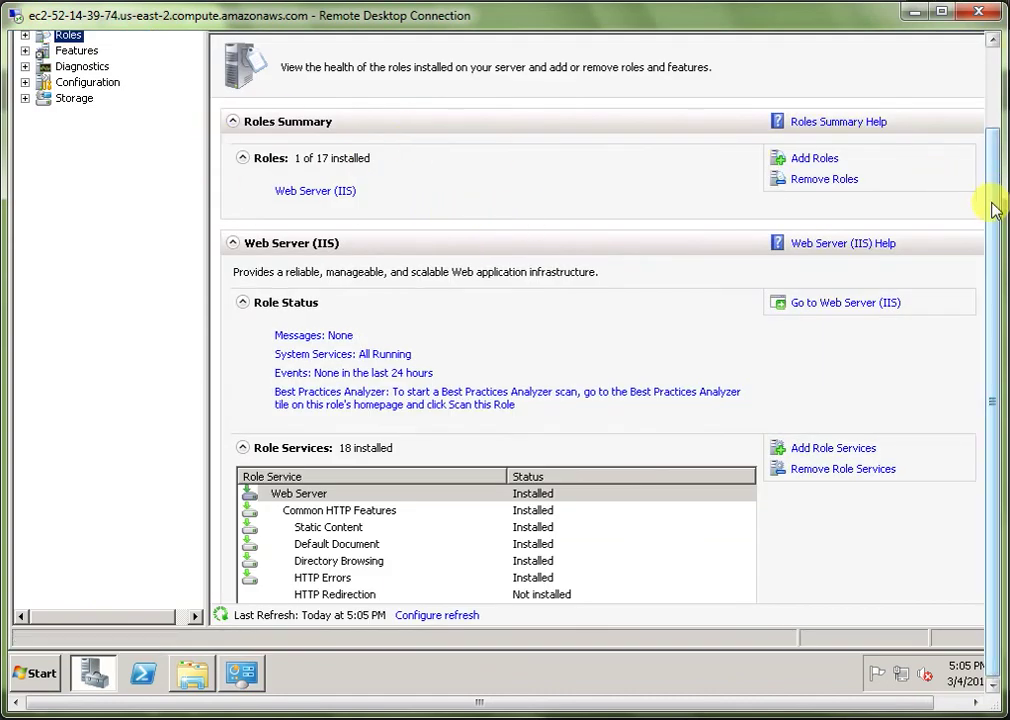
{"action": "scroll", "coordinate": [999, 192], "scroll_direction": "up", "scroll_amount": 2}
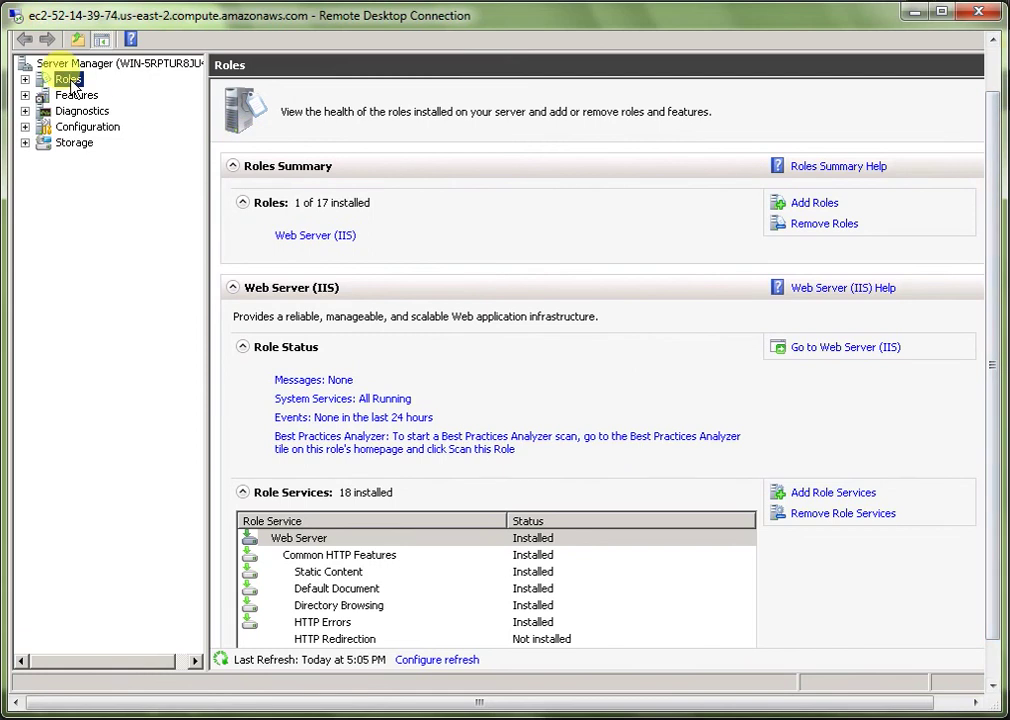
Turn off Internet Explorer Enhanced Security Configuration for Administrators and Users, and close Server Manager and Programs and Features.
{"action": "left_click", "coordinate": [100, 65]}
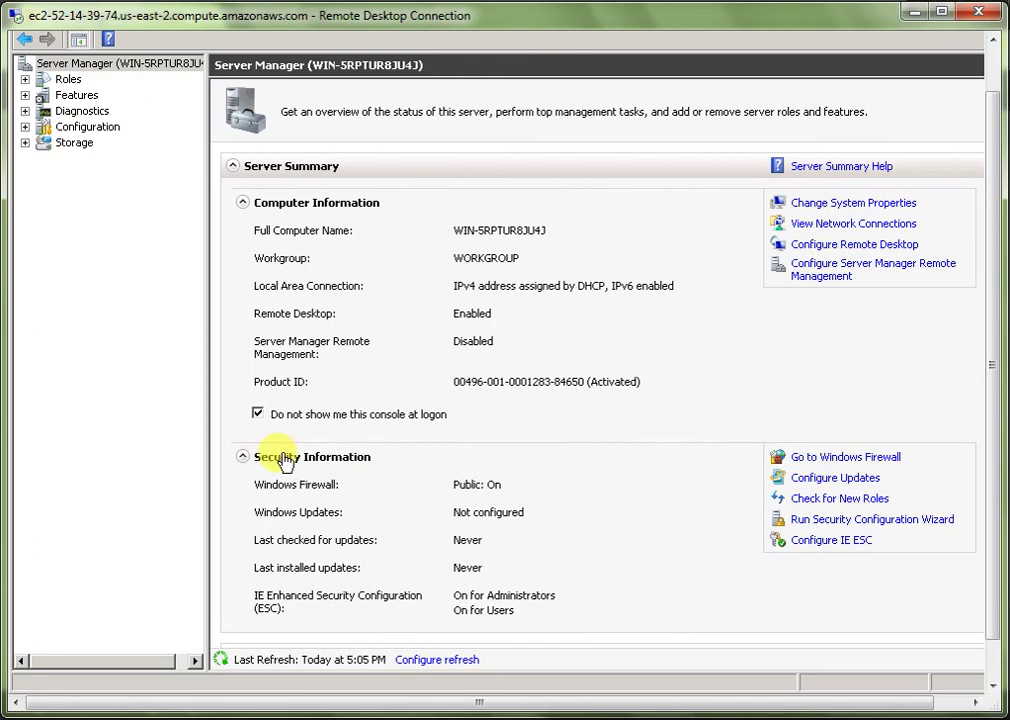
{"action": "left_click", "coordinate": [831, 542]}
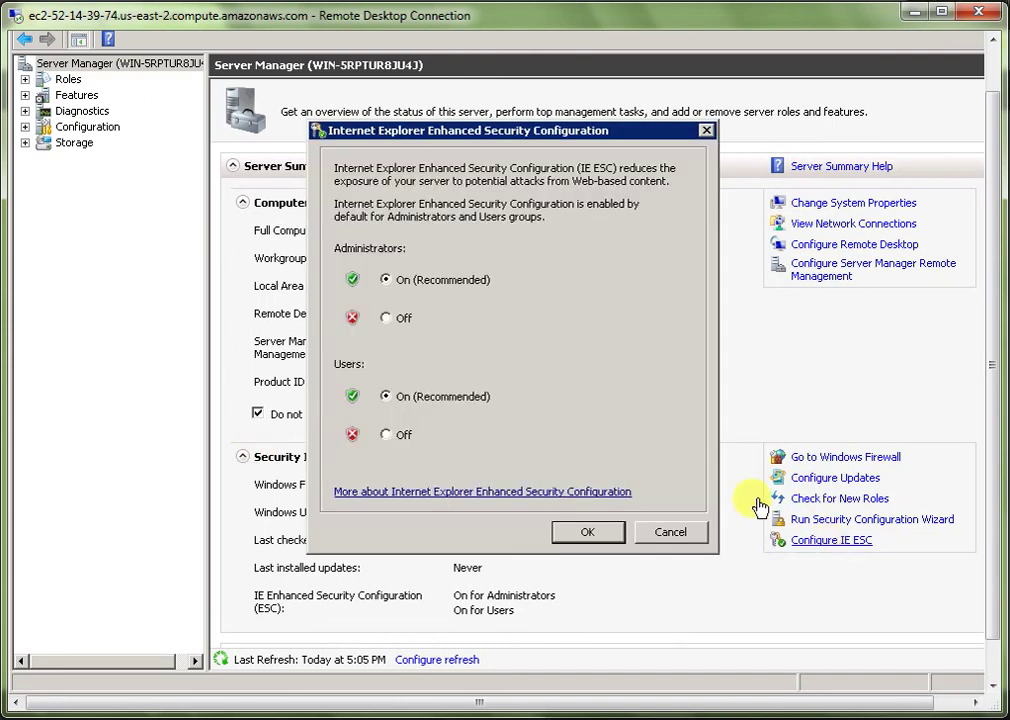
{"action": "left_click", "coordinate": [399, 320]}
{"action": "left_click", "coordinate": [389, 438]}
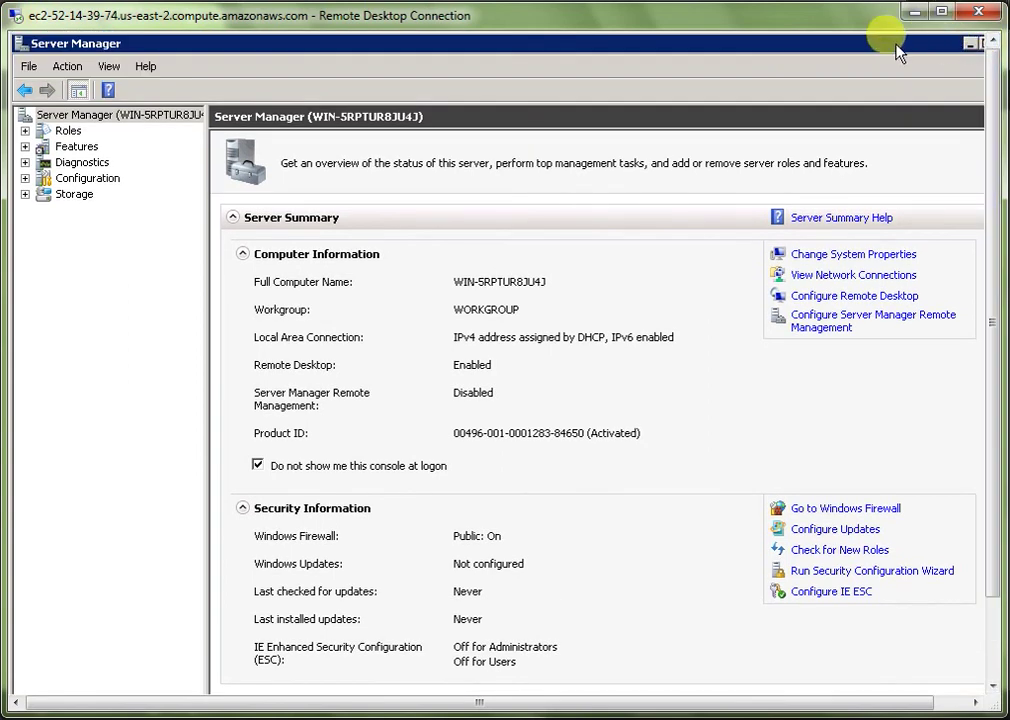
{"action": "right_click", "coordinate": [896, 47]}
{"action": "left_click", "coordinate": [904, 158]}
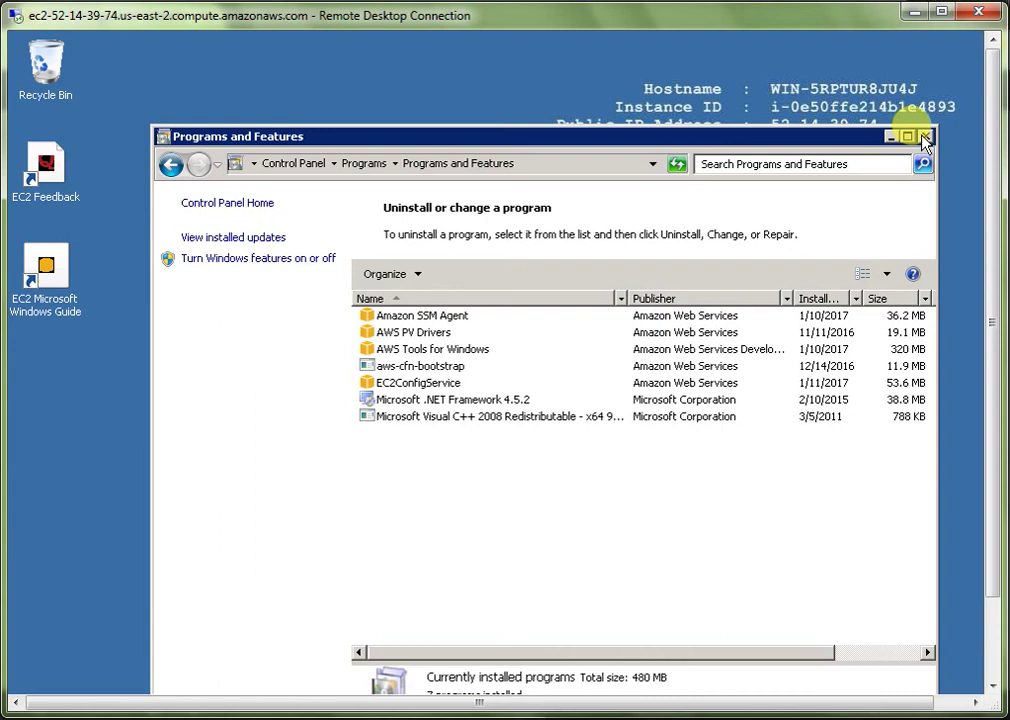
{"action": "left_click", "coordinate": [924, 140]}
Launch Internet Explorer and complete its initial setup without using the recommended settings.
{"action": "scroll", "coordinate": [999, 377], "scroll_direction": "down", "scroll_amount": 3}
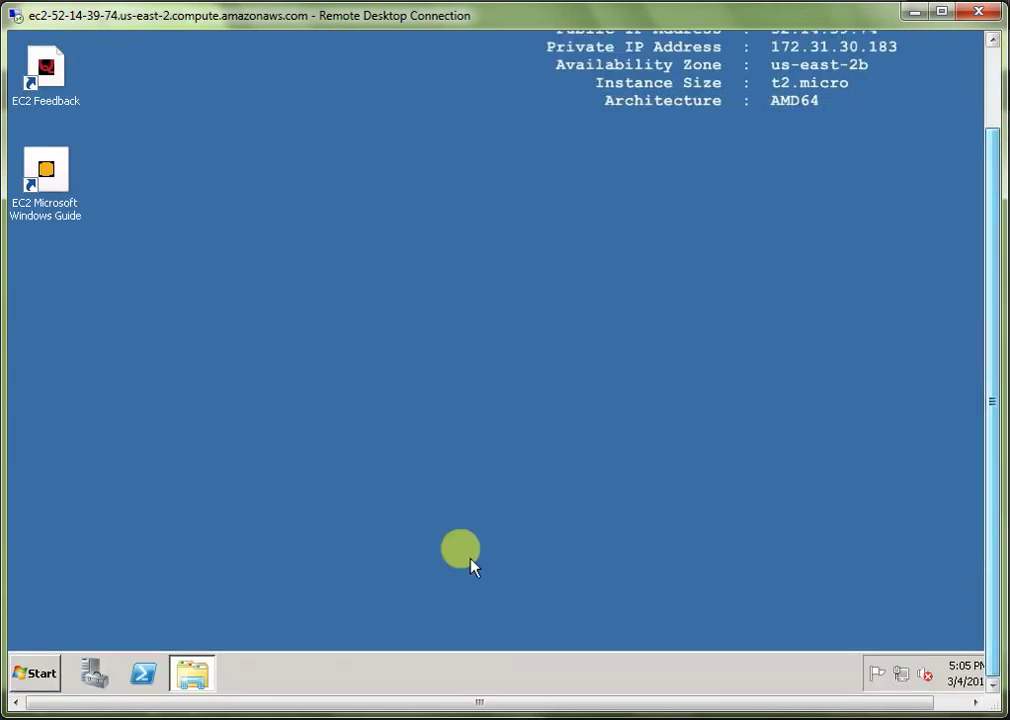
{"action": "left_click", "coordinate": [38, 680]}
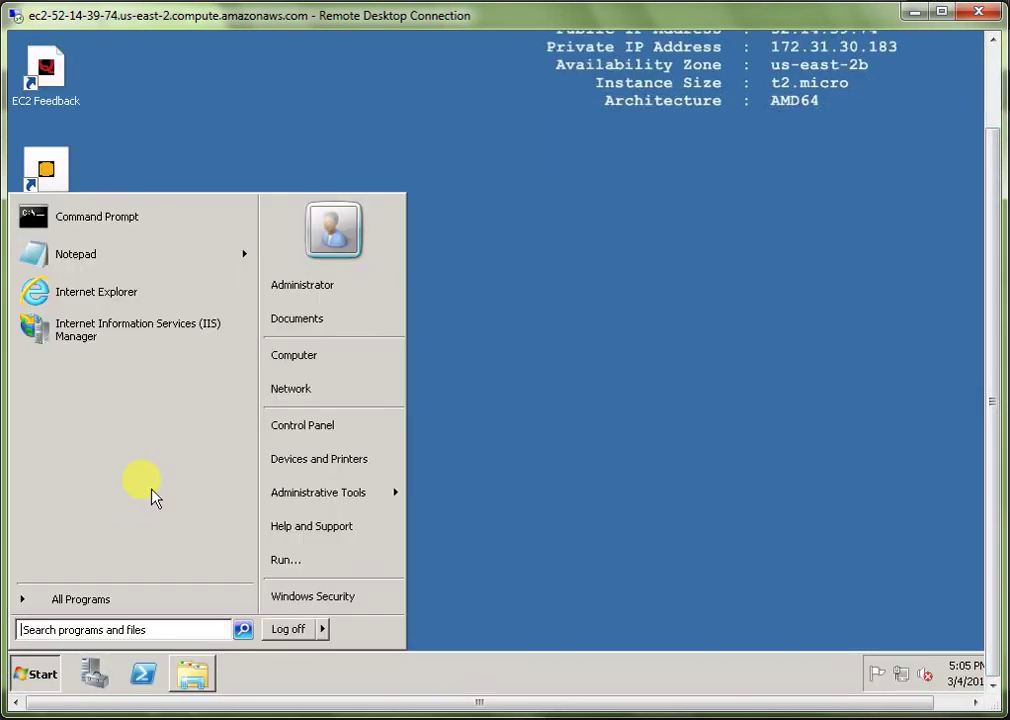
{"action": "left_click", "coordinate": [148, 290]}
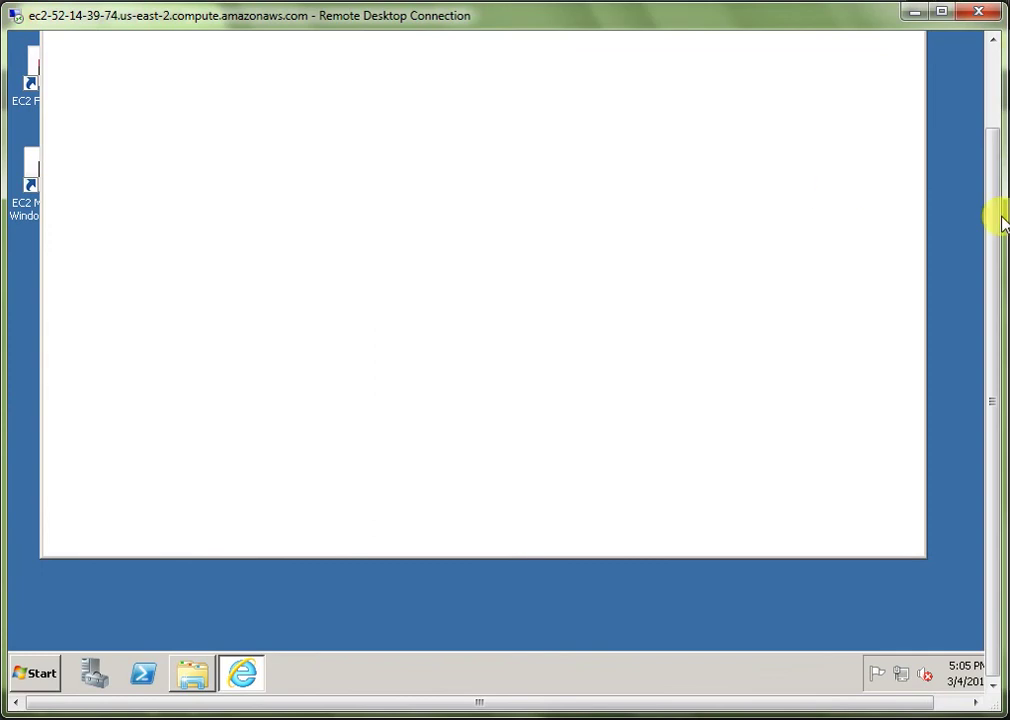
{"action": "left_click_drag", "start_coordinate": [992, 240], "coordinate": [990, 152]}
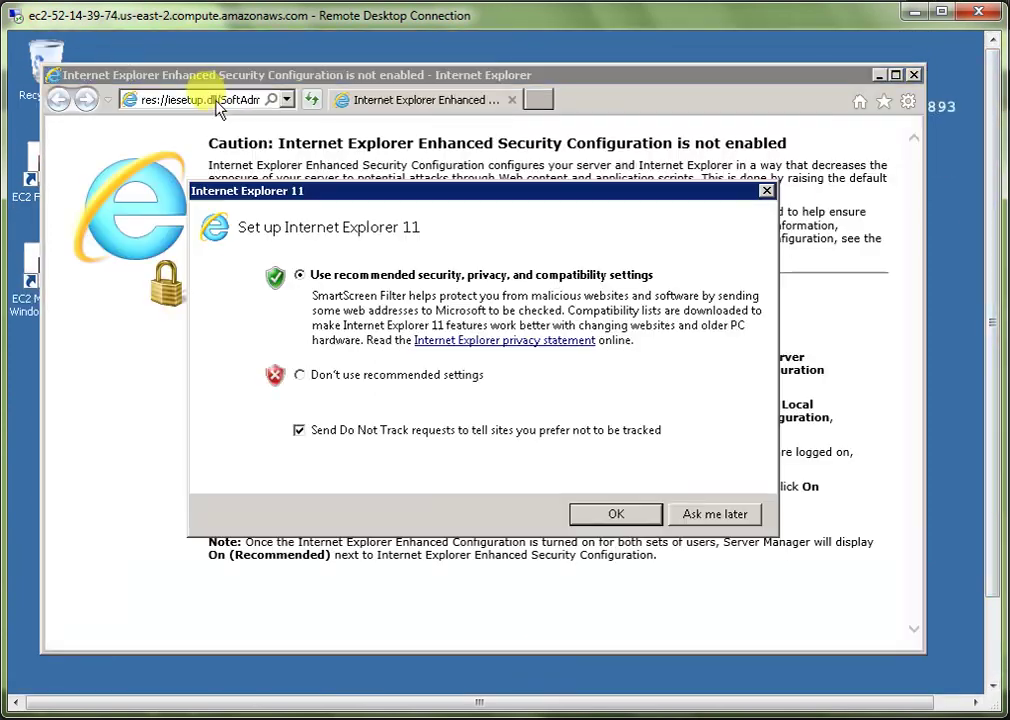
{"action": "left_click", "coordinate": [323, 378]}
{"action": "left_click", "coordinate": [608, 514]}
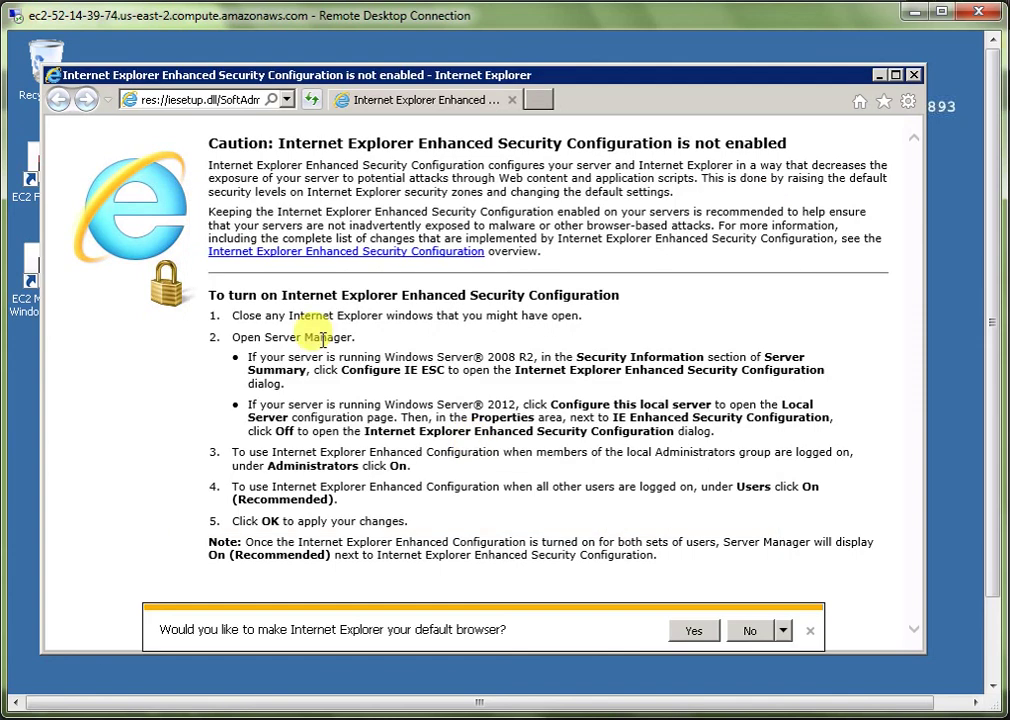
{"action": "left_click", "coordinate": [216, 95]}
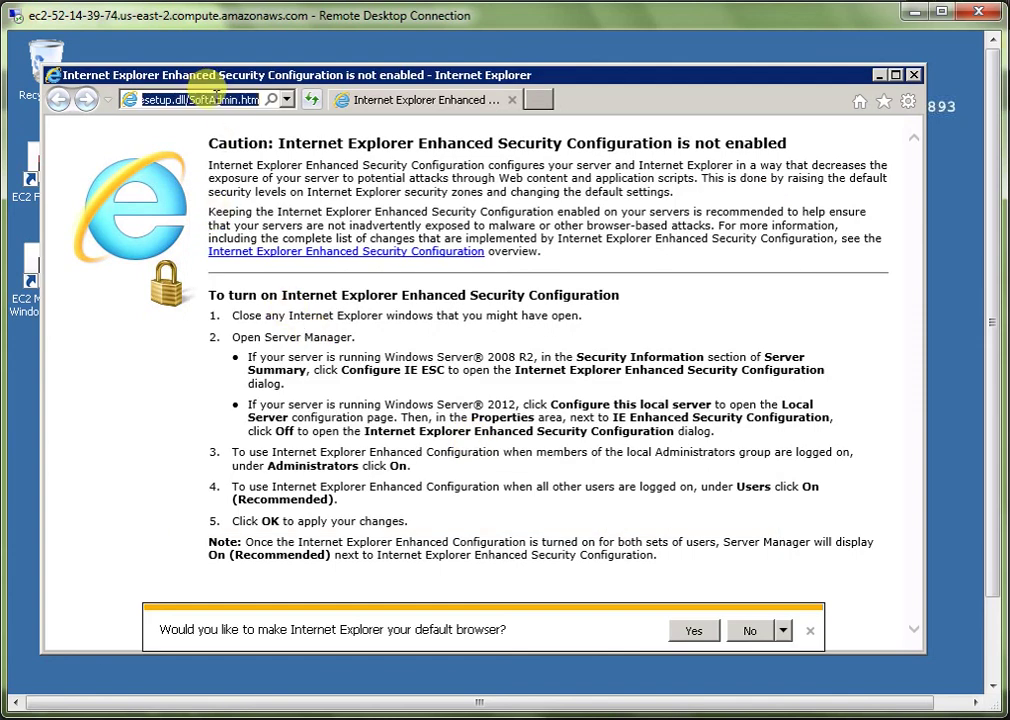
{"action": "type", "text": "http://localhost"}
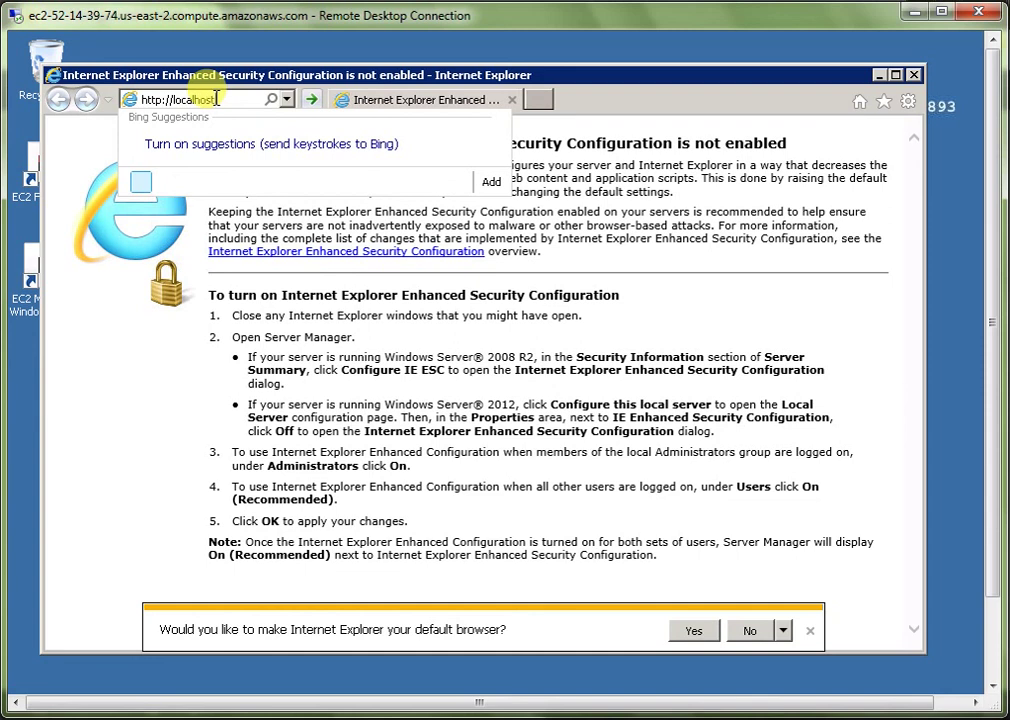
{"action": "key", "text": "Return"}
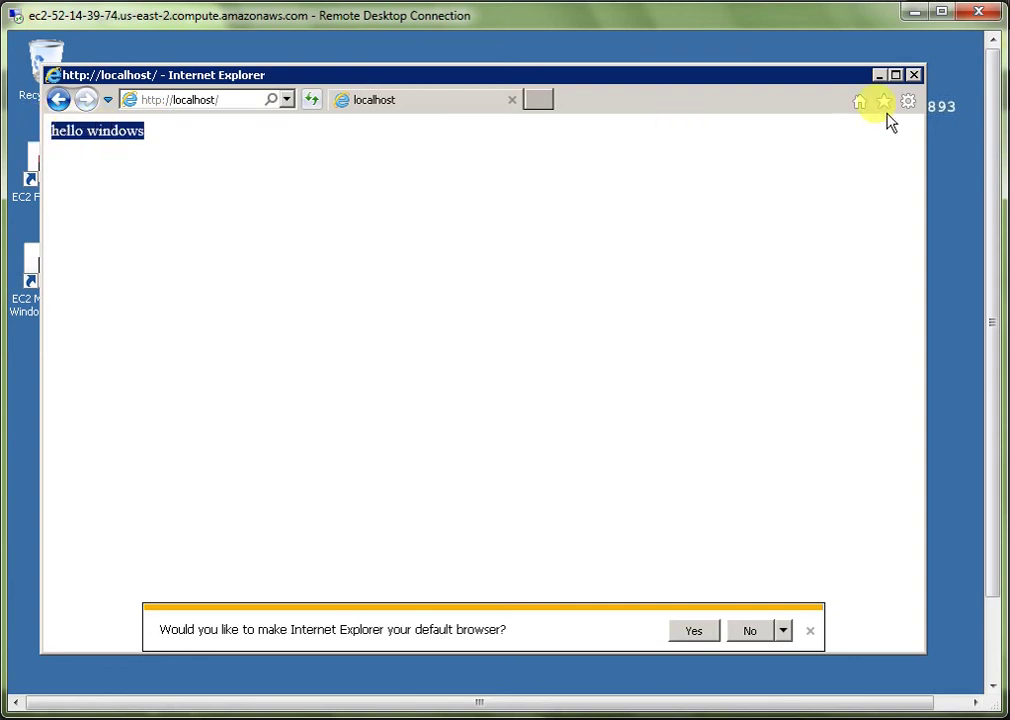
{"action": "left_click", "coordinate": [913, 75]}
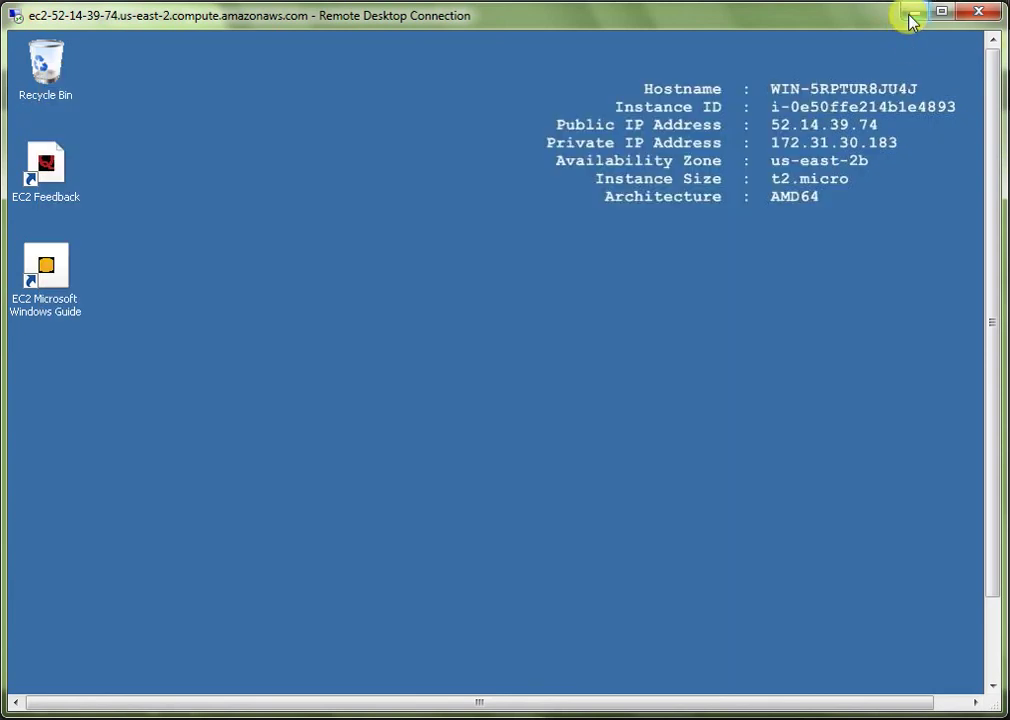
Minimize the remote desktop session, dismiss the instance connection dialog in the EC2 console and copy the windows instance's IPv4 public IP.
{"action": "left_click", "coordinate": [913, 14]}
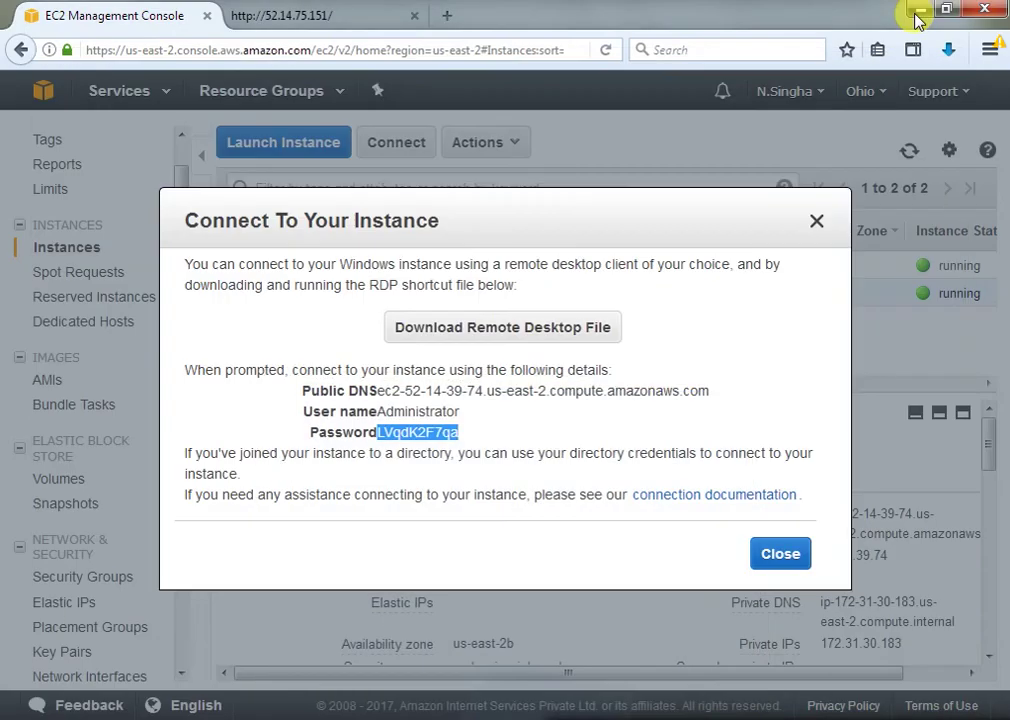
{"action": "left_click", "coordinate": [817, 221]}
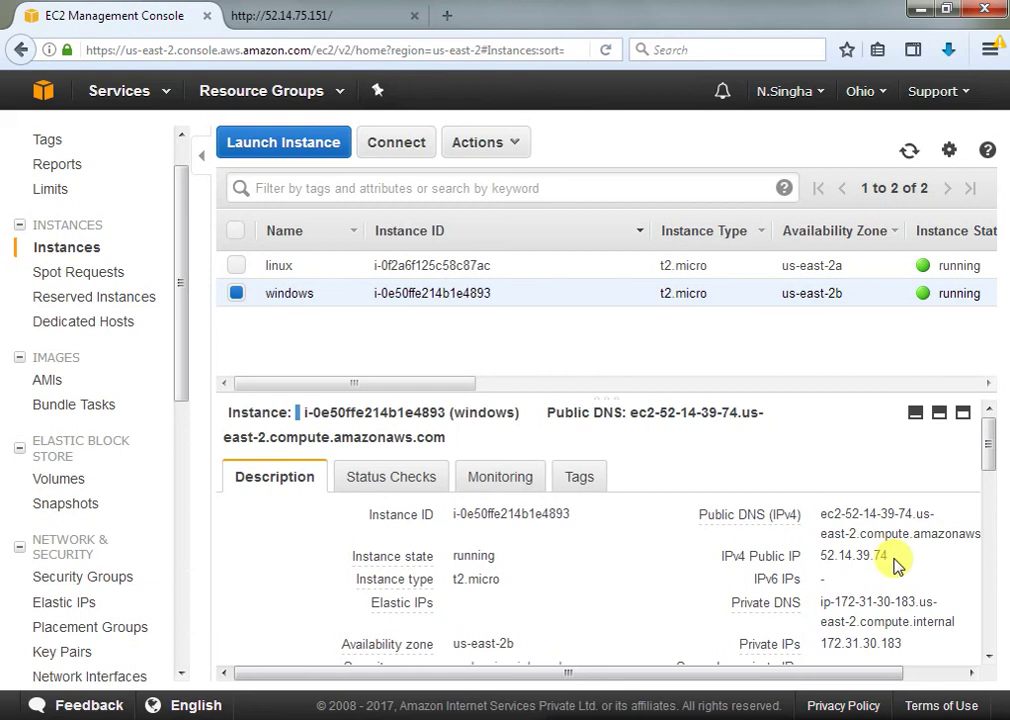
{"action": "double_click", "coordinate": [827, 553]}
{"action": "right_click", "coordinate": [834, 560]}
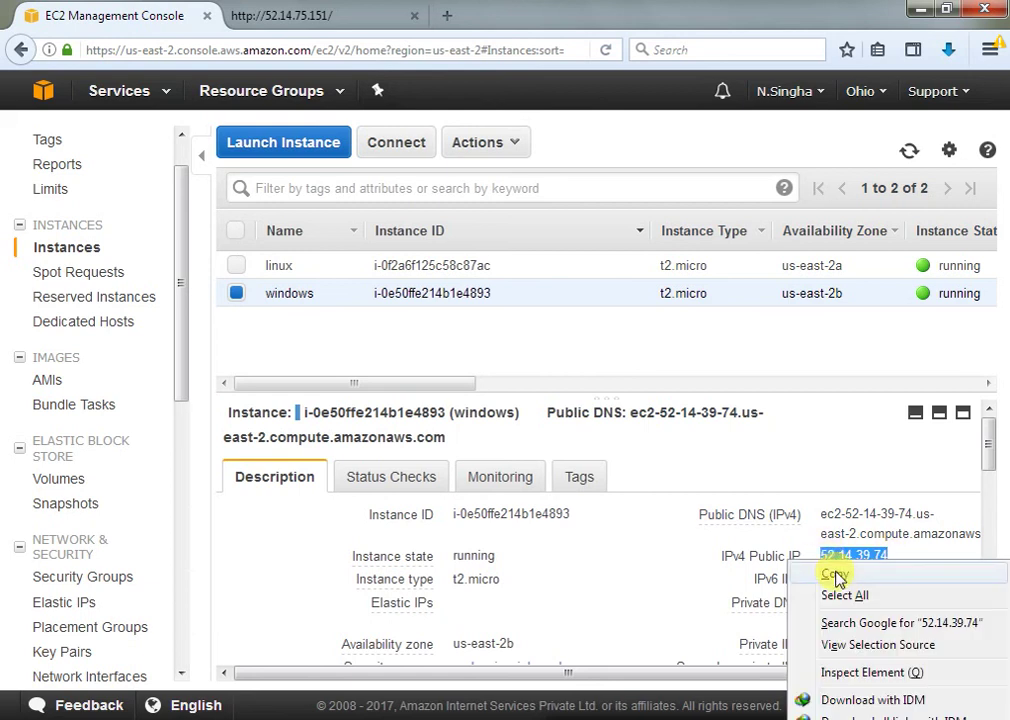
{"action": "left_click", "coordinate": [836, 575]}
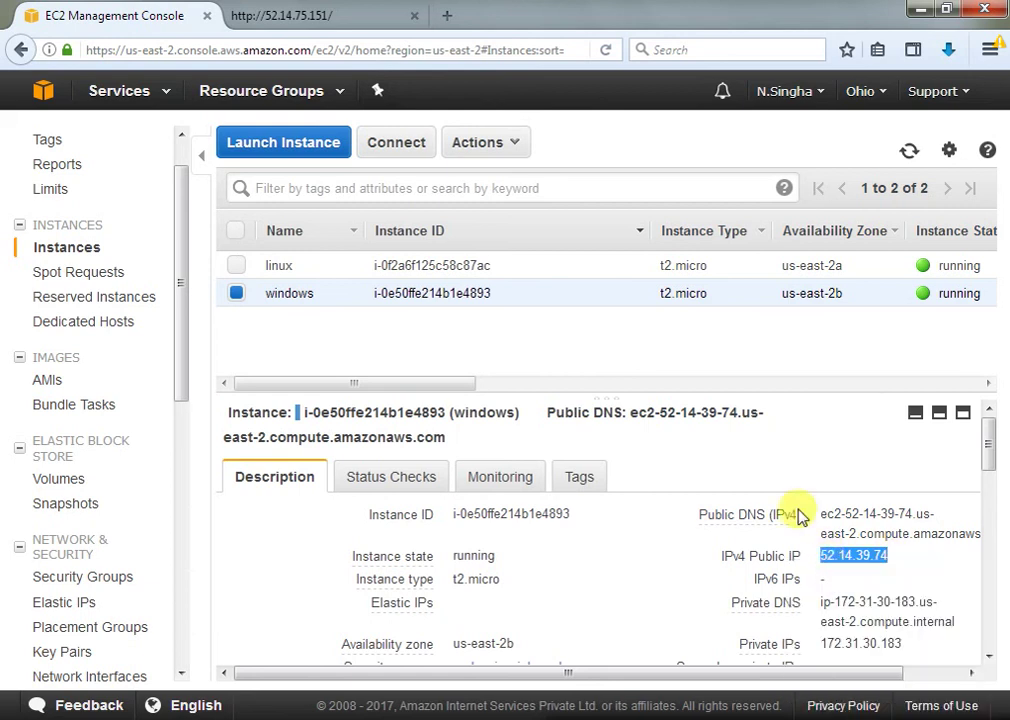
Load the windows instance's copied public IP, 52.14.39.74, in a new browser tab and compare its test page with the linux instance's page.
{"action": "left_click", "coordinate": [448, 16]}
{"action": "right_click", "coordinate": [178, 50]}
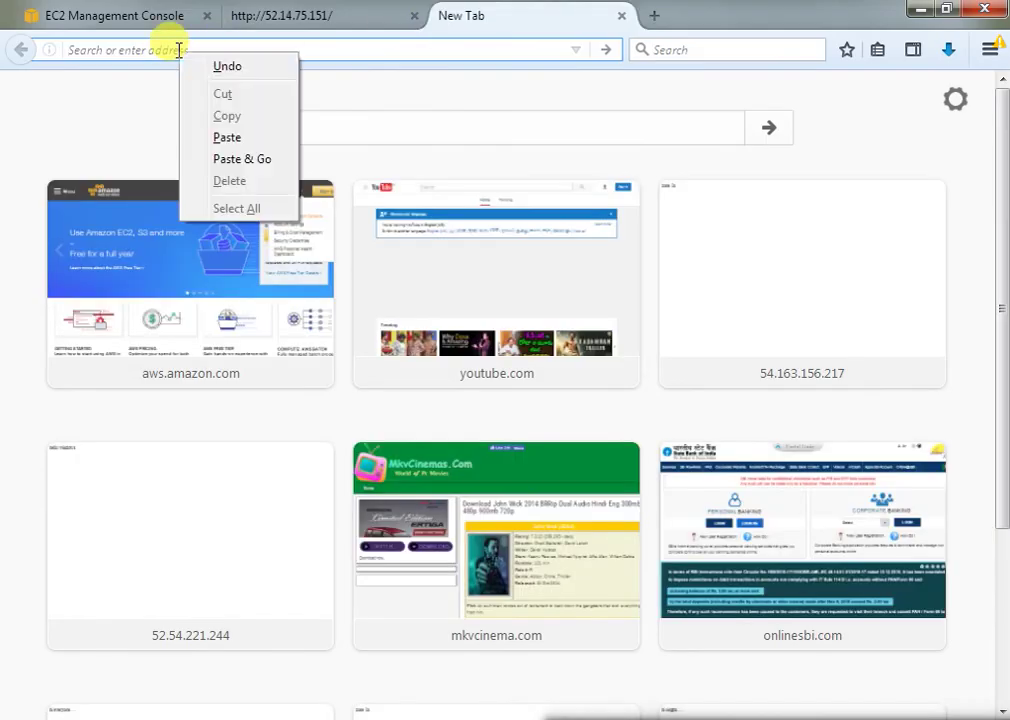
{"action": "left_click", "coordinate": [246, 160]}
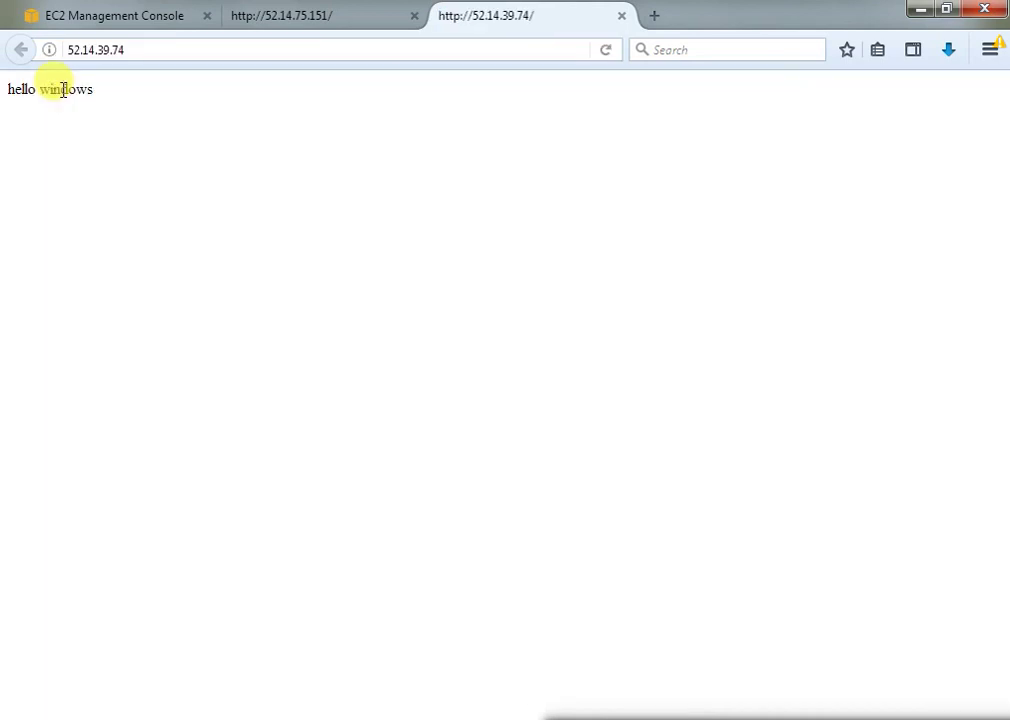
{"action": "left_click_drag", "start_coordinate": [126, 98], "coordinate": [5, 95]}
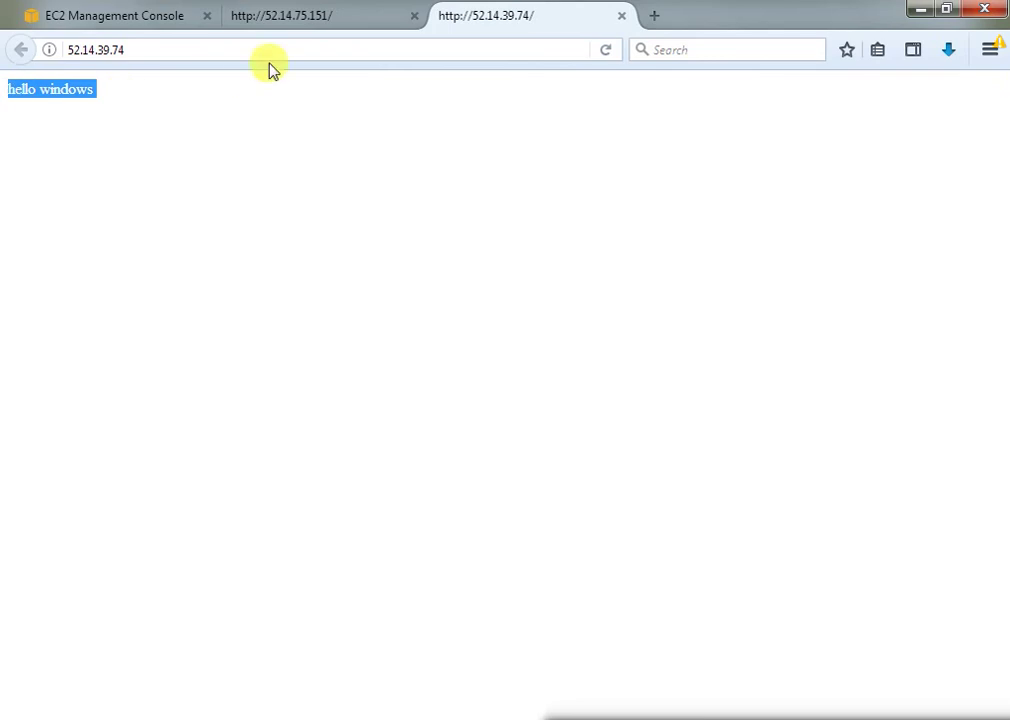
{"action": "left_click", "coordinate": [320, 22]}
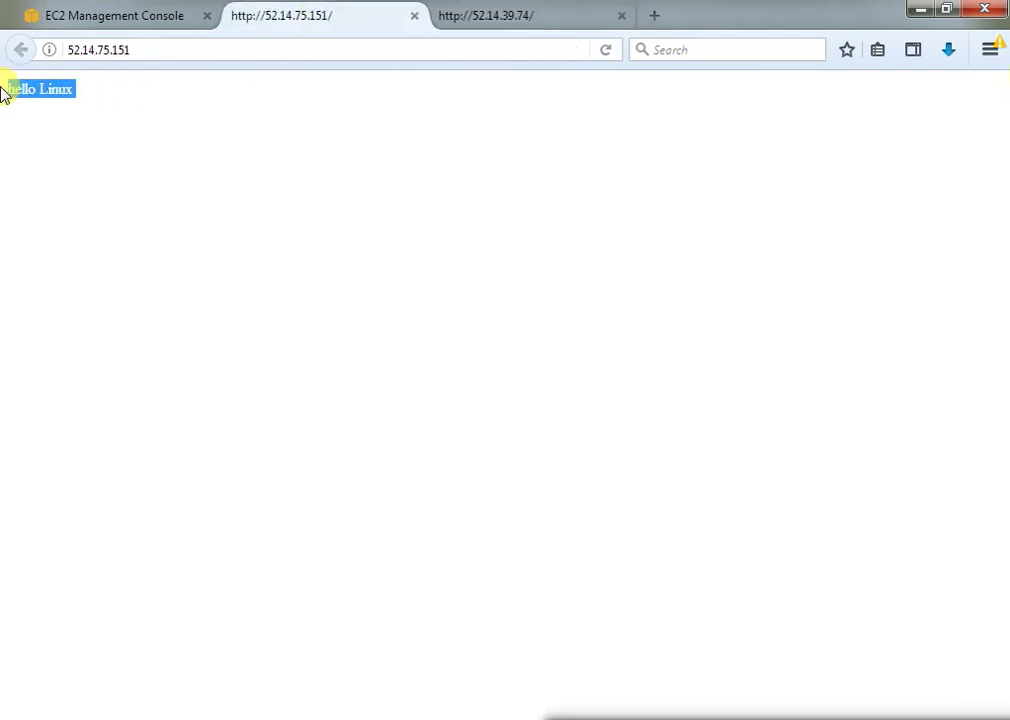
Show the instances registered with the elb load balancer in the EC2 console and refresh their status until both have been checked.
{"action": "left_click", "coordinate": [135, 26]}
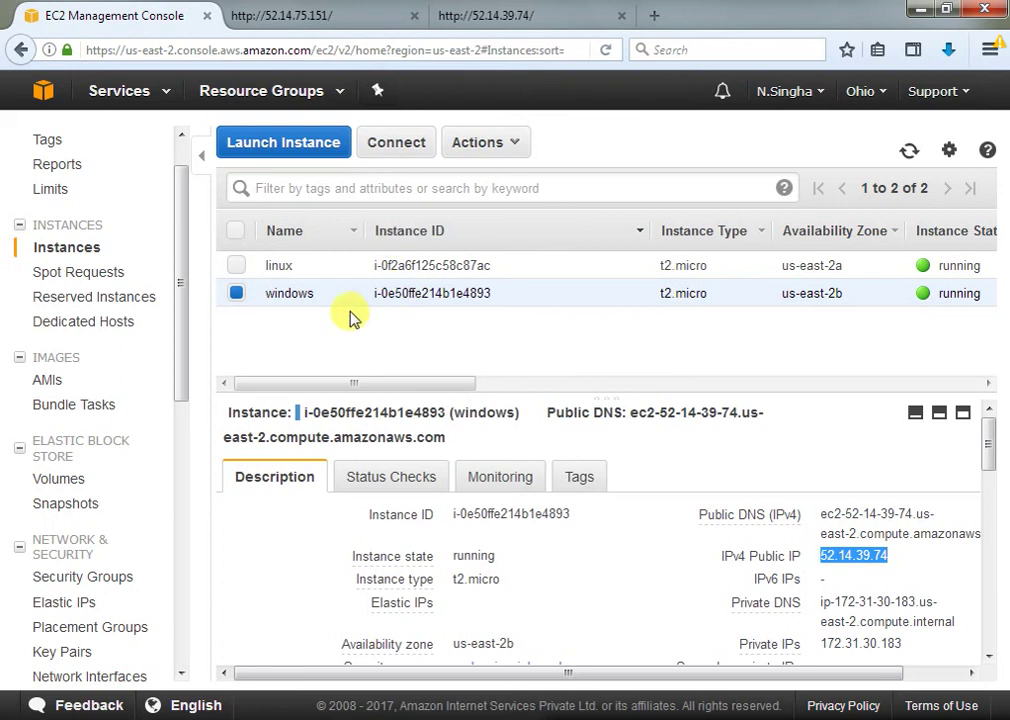
{"action": "left_click_drag", "start_coordinate": [183, 322], "coordinate": [183, 412]}
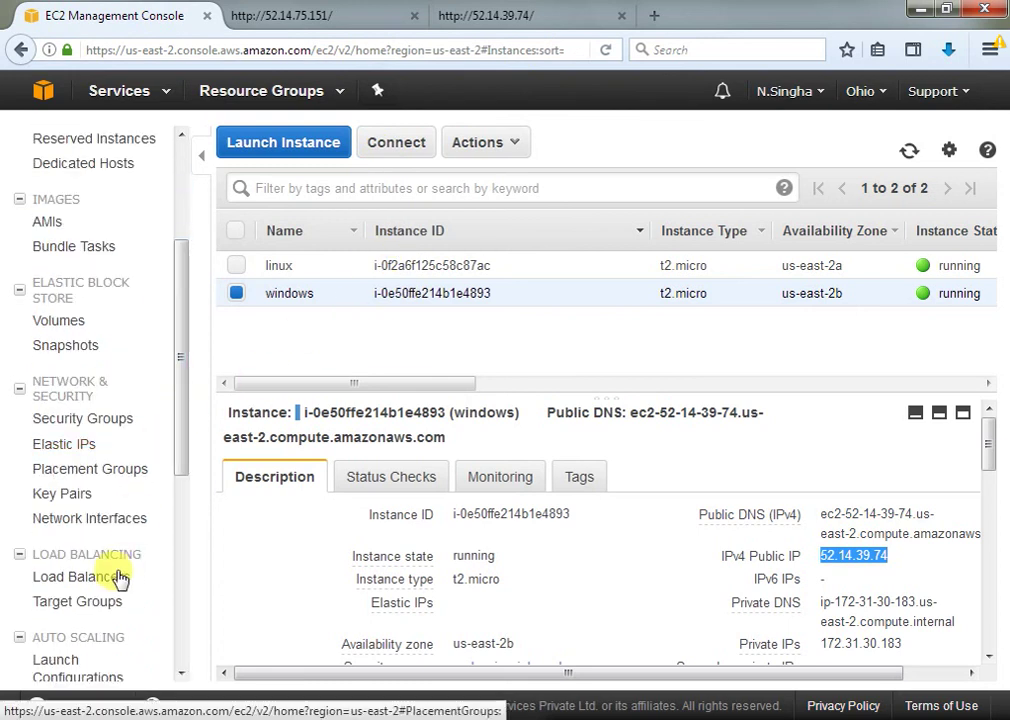
{"action": "left_click", "coordinate": [80, 576]}
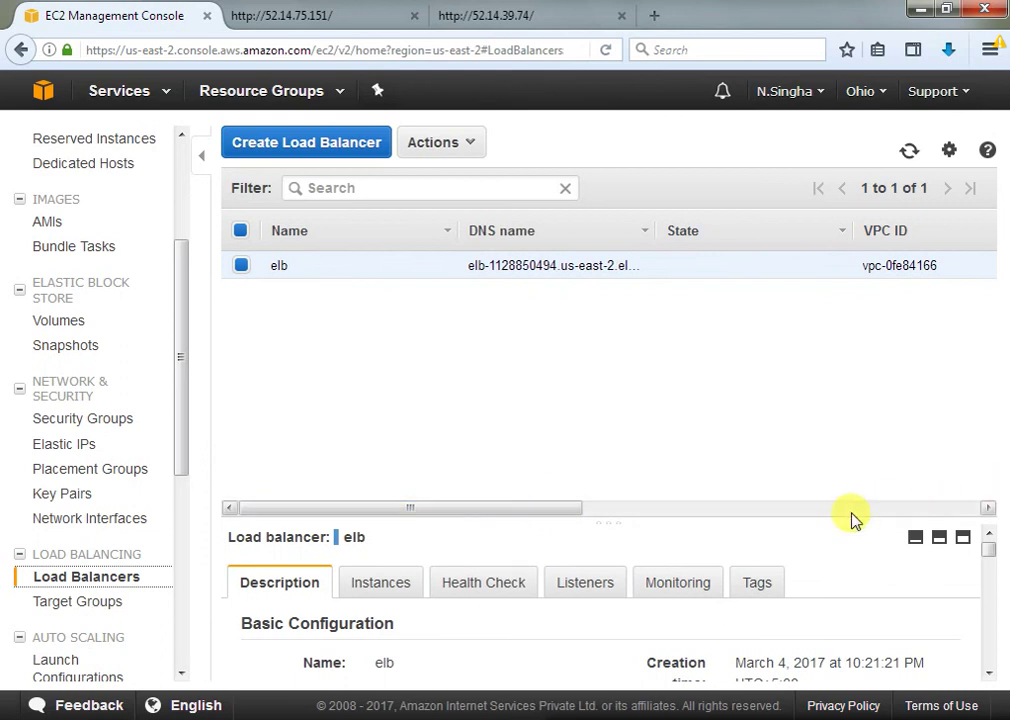
{"action": "left_click_drag", "start_coordinate": [839, 514], "coordinate": [577, 354]}
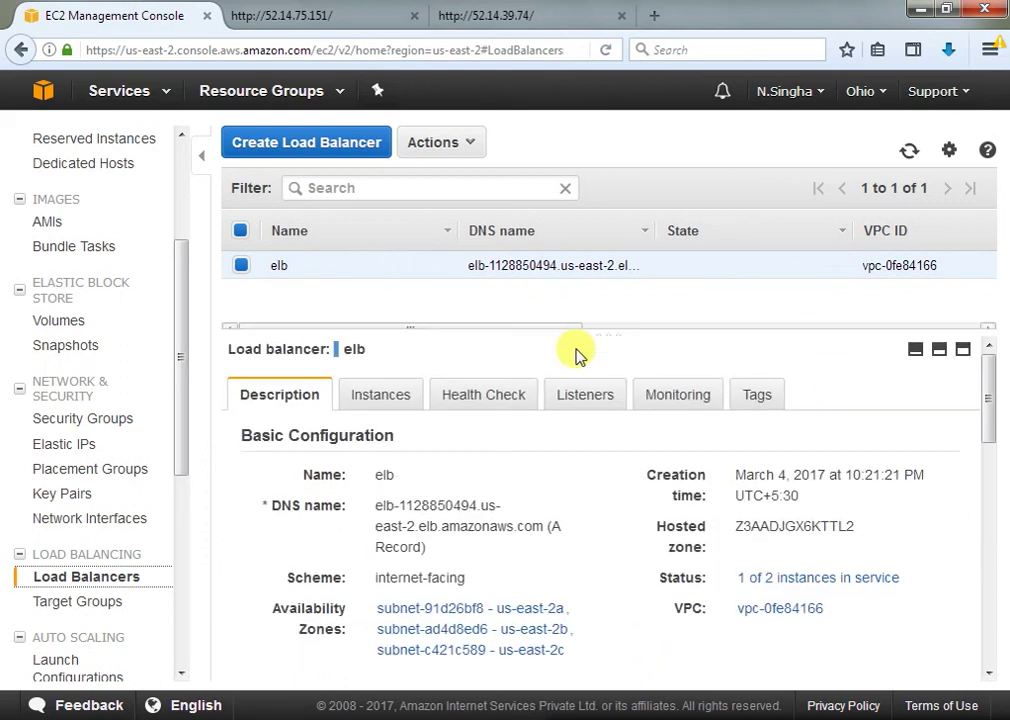
{"action": "left_click", "coordinate": [385, 403]}
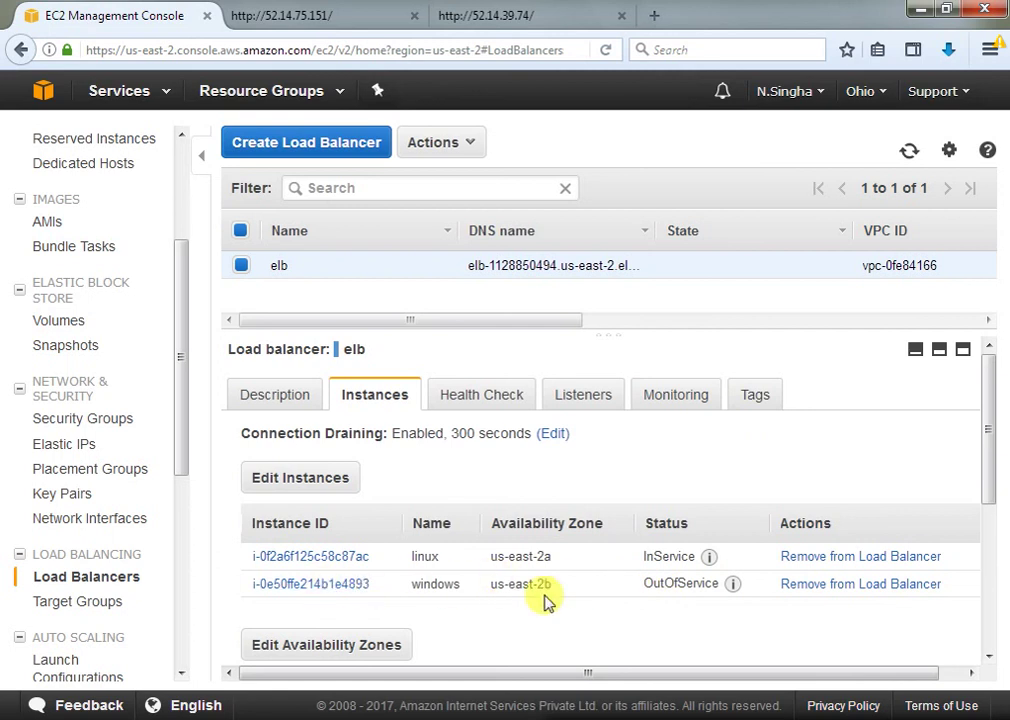
{"action": "left_click_drag", "start_coordinate": [987, 442], "coordinate": [987, 478]}
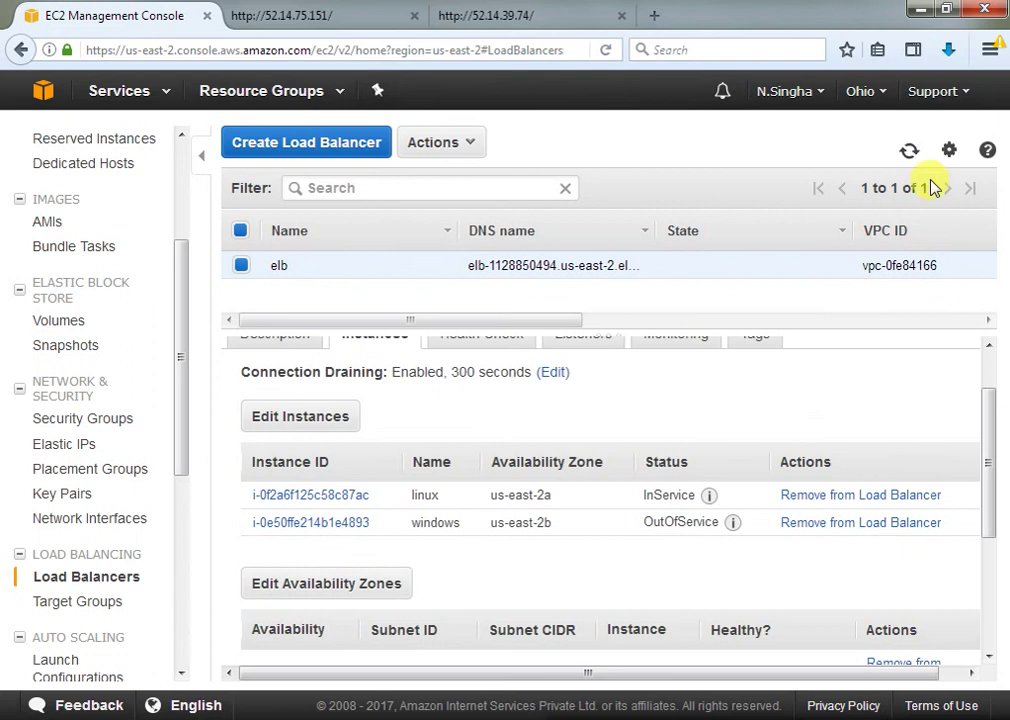
{"action": "left_click", "coordinate": [909, 151]}
{"action": "left_click", "coordinate": [910, 153]}
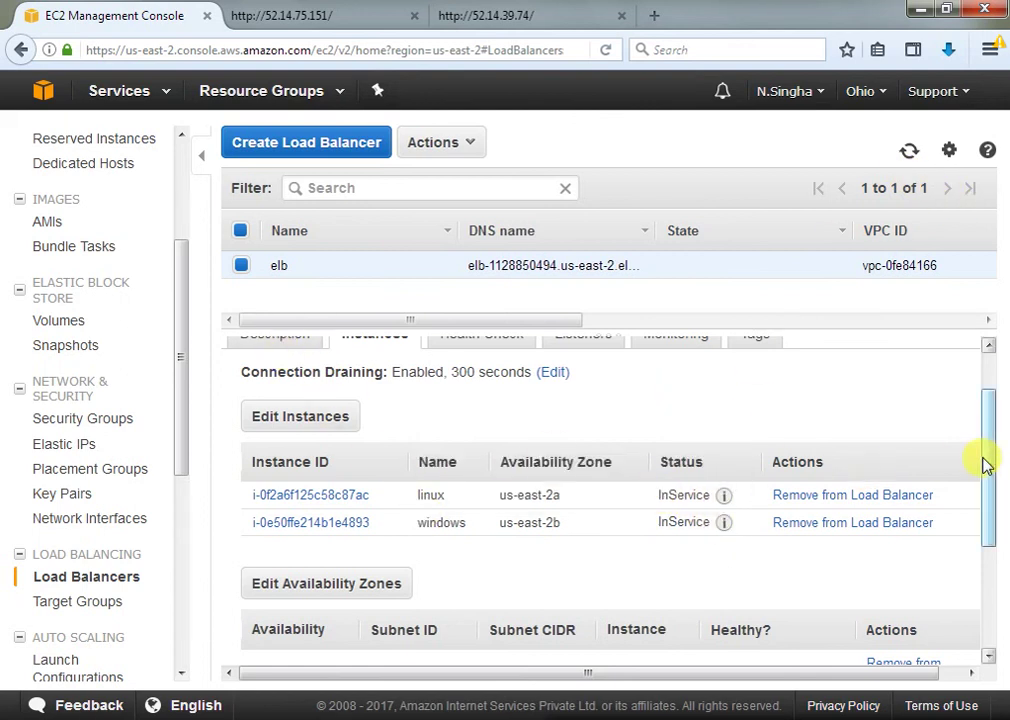
{"action": "scroll", "coordinate": [985, 388], "scroll_direction": "up", "scroll_amount": 2}
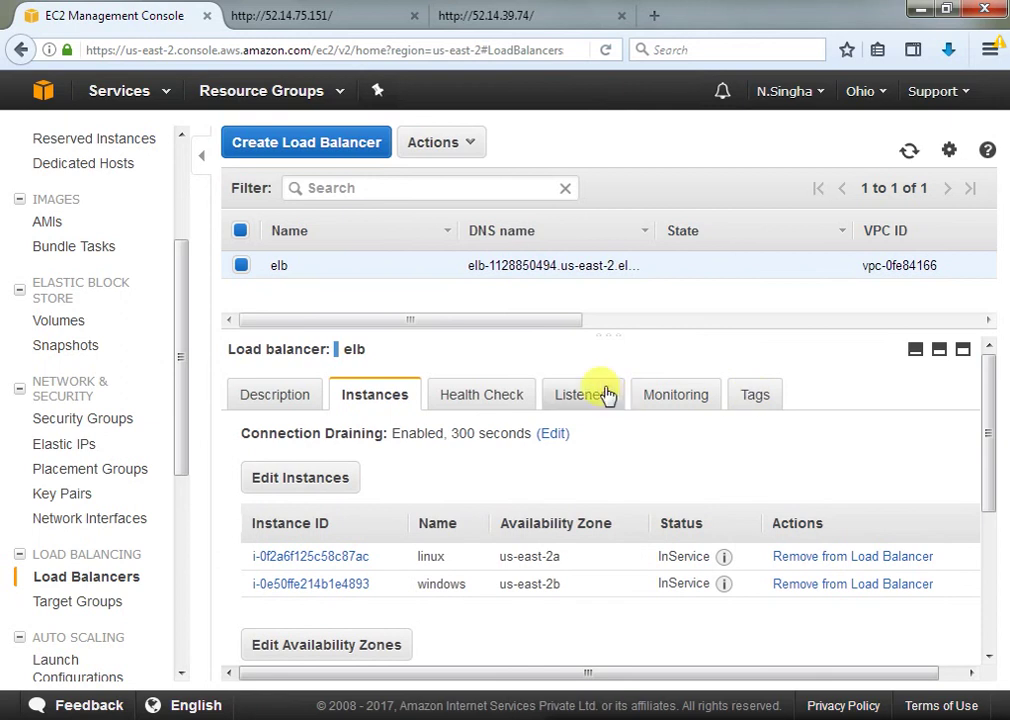
Copy the elb load balancer's DNS name from its description and load that address in a new browser tab.
{"action": "left_click", "coordinate": [276, 401]}
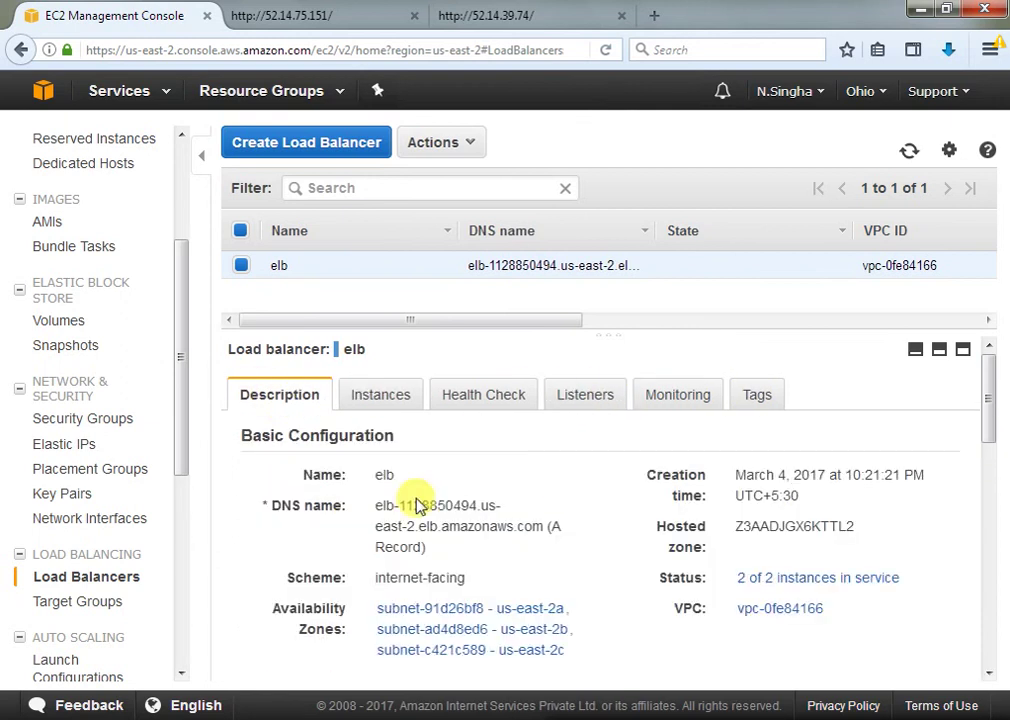
{"action": "left_click_drag", "start_coordinate": [546, 527], "coordinate": [383, 507]}
{"action": "right_click", "coordinate": [383, 505]}
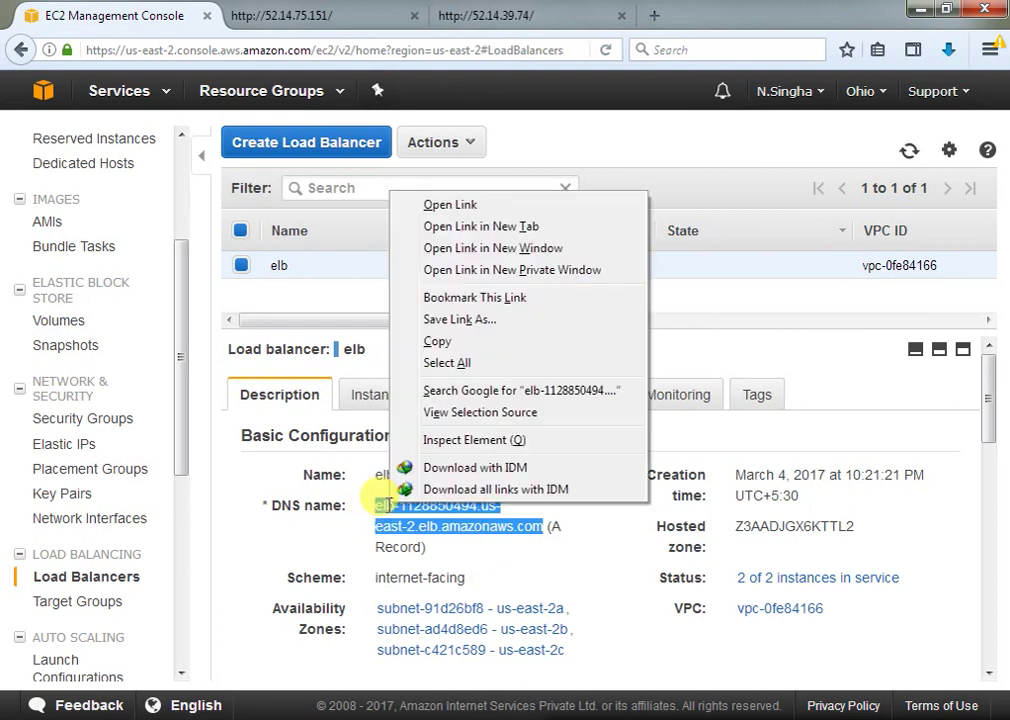
{"action": "left_click", "coordinate": [444, 340]}
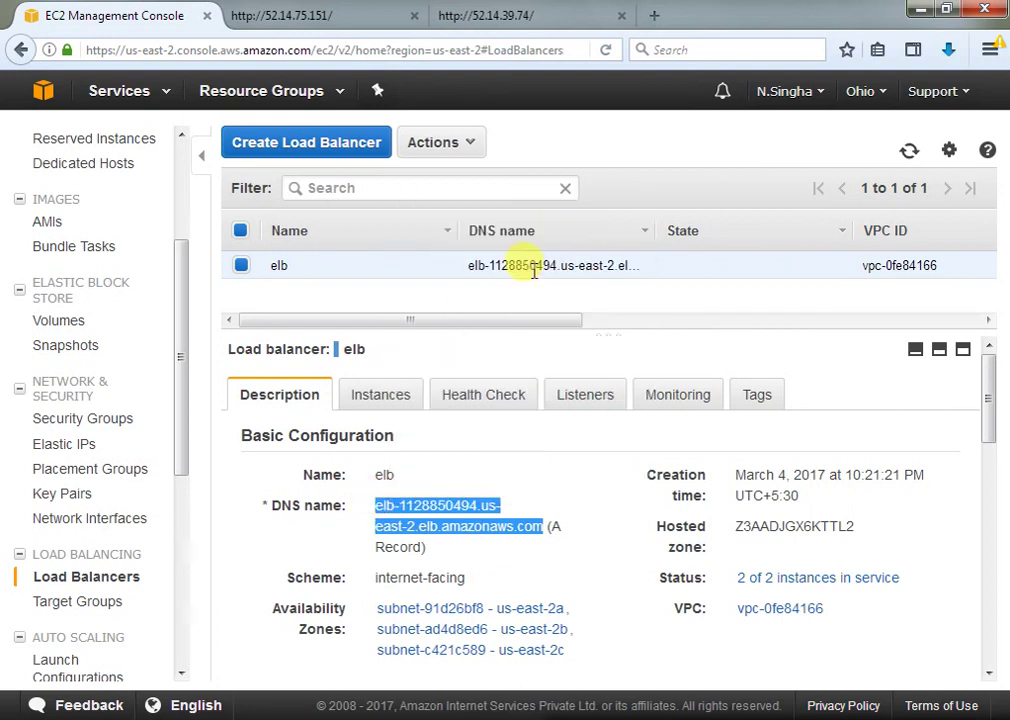
{"action": "left_click", "coordinate": [654, 15]}
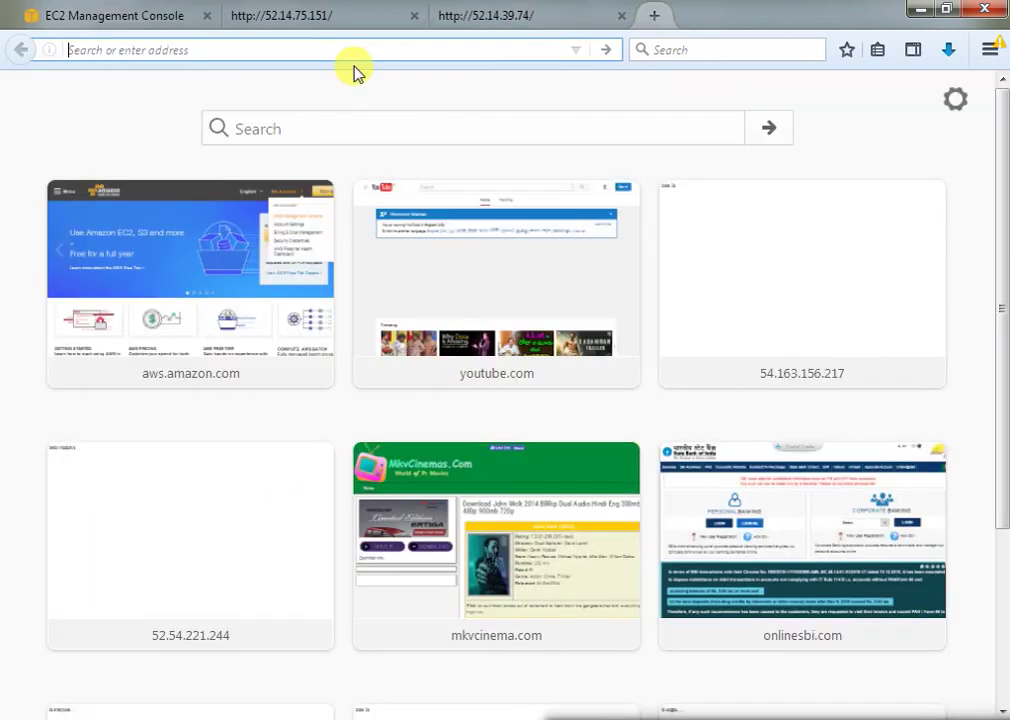
{"action": "right_click", "coordinate": [215, 50]}
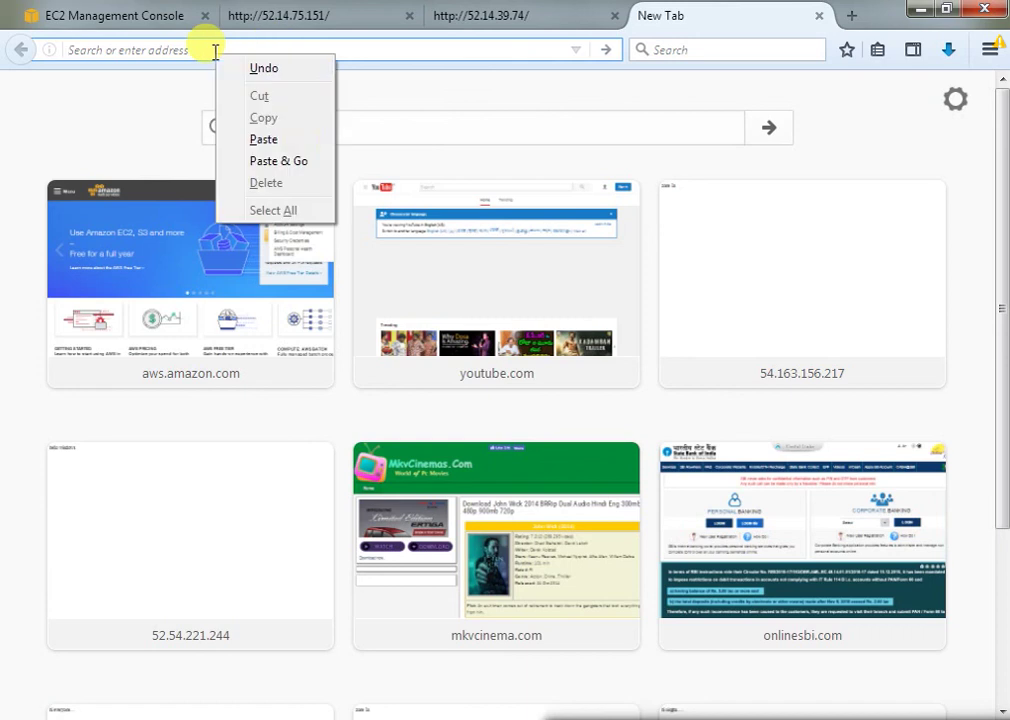
{"action": "left_click", "coordinate": [288, 162]}
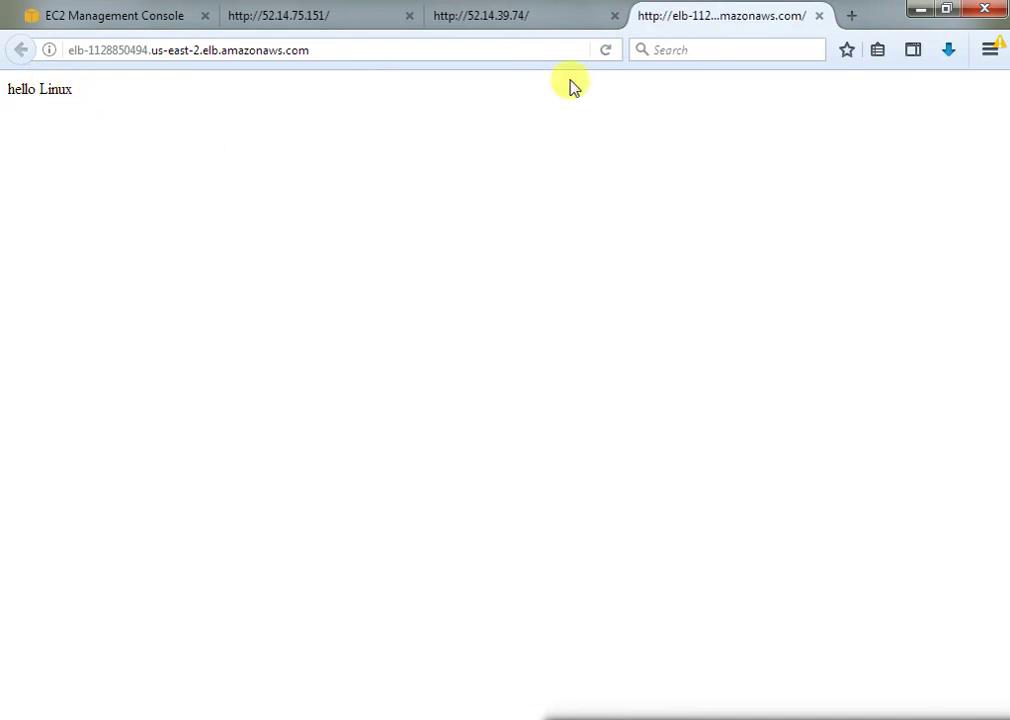
Reload the load balancer's page four times to check which instance's test page is served each time.
{"action": "left_click", "coordinate": [604, 50]}
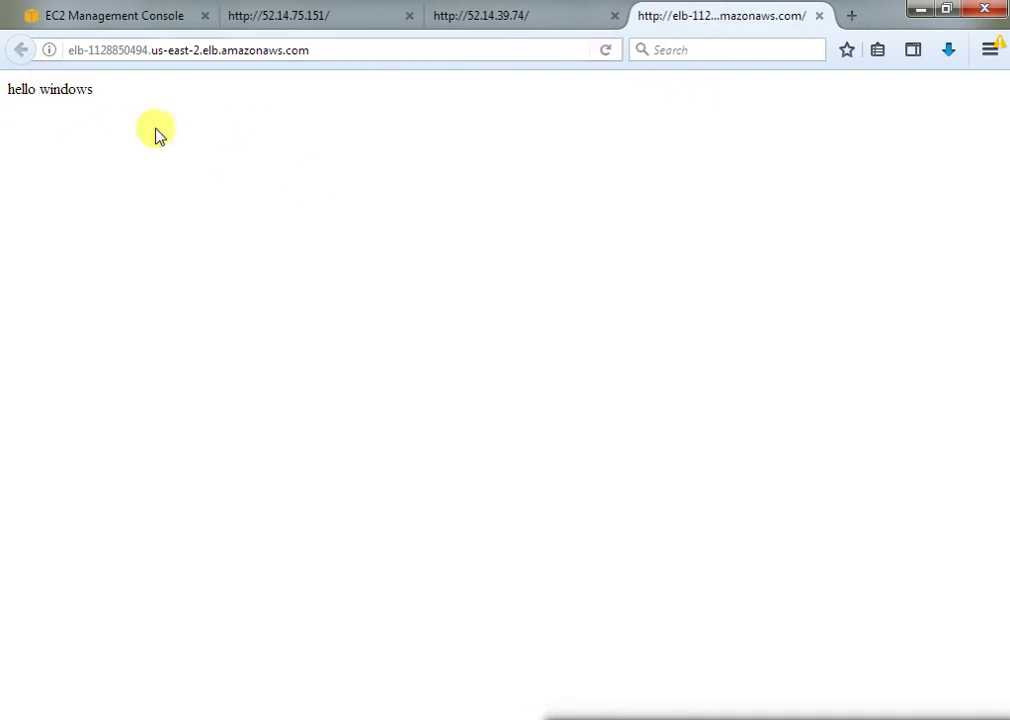
{"action": "left_click", "coordinate": [604, 50]}
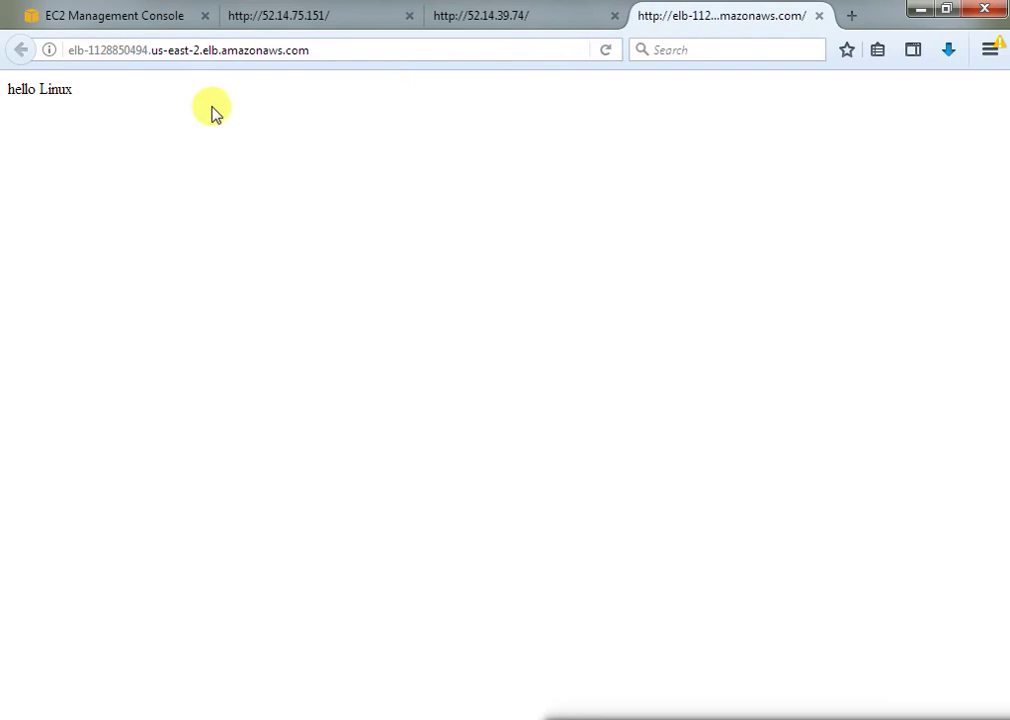
{"action": "left_click", "coordinate": [606, 52]}
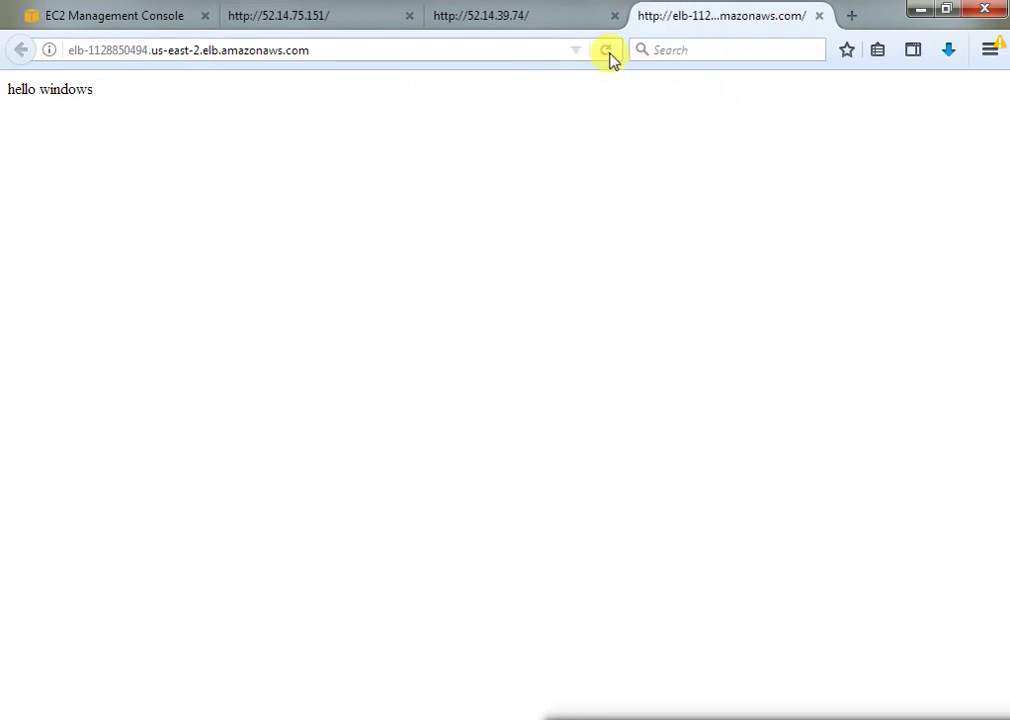
{"action": "left_click", "coordinate": [607, 52]}
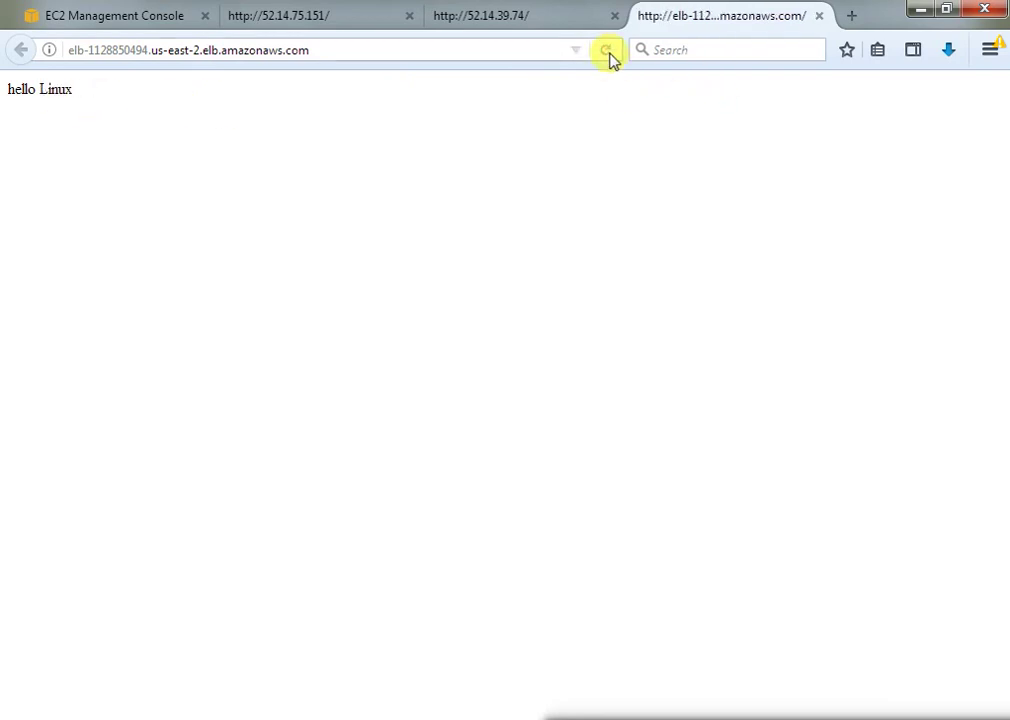